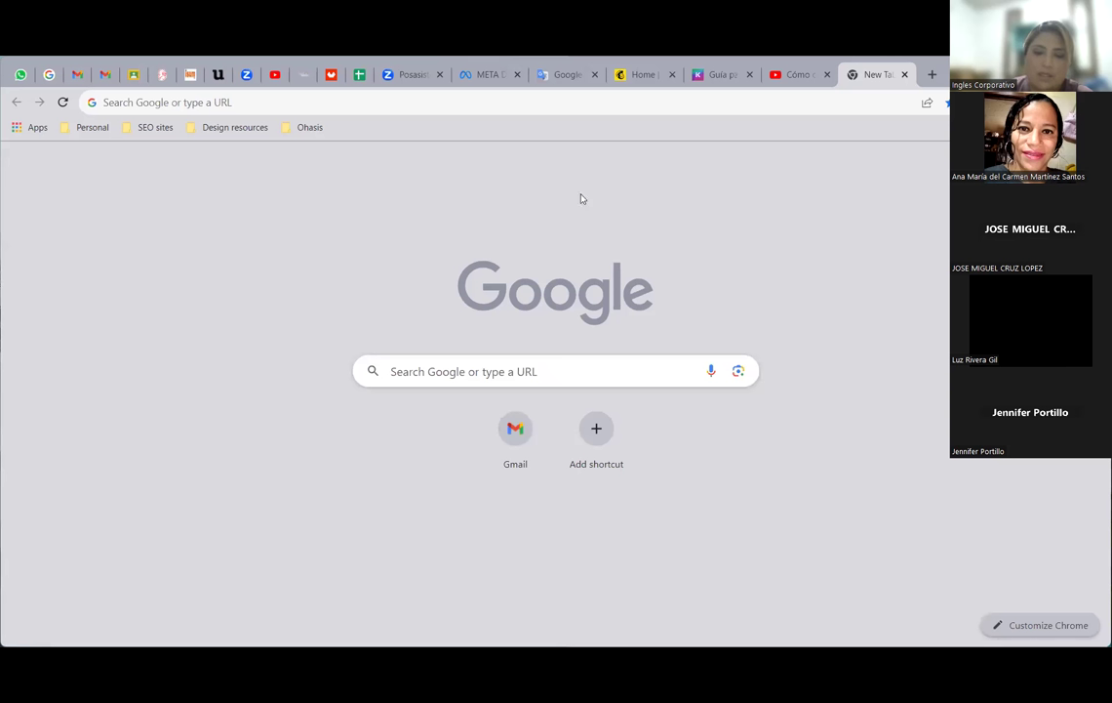
# Search Google for 'meta spark' from the address bar
pyautogui.click(412, 102)
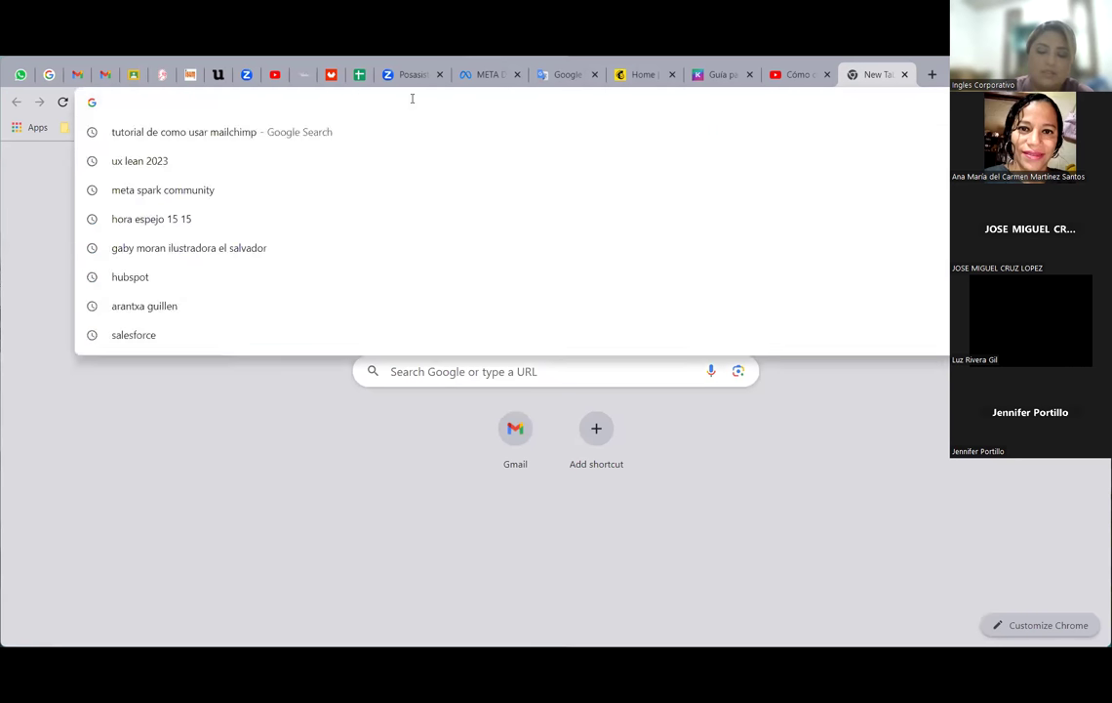
pyautogui.write('meta sparc')
pyautogui.press('BackSpace')
pyautogui.write('k')
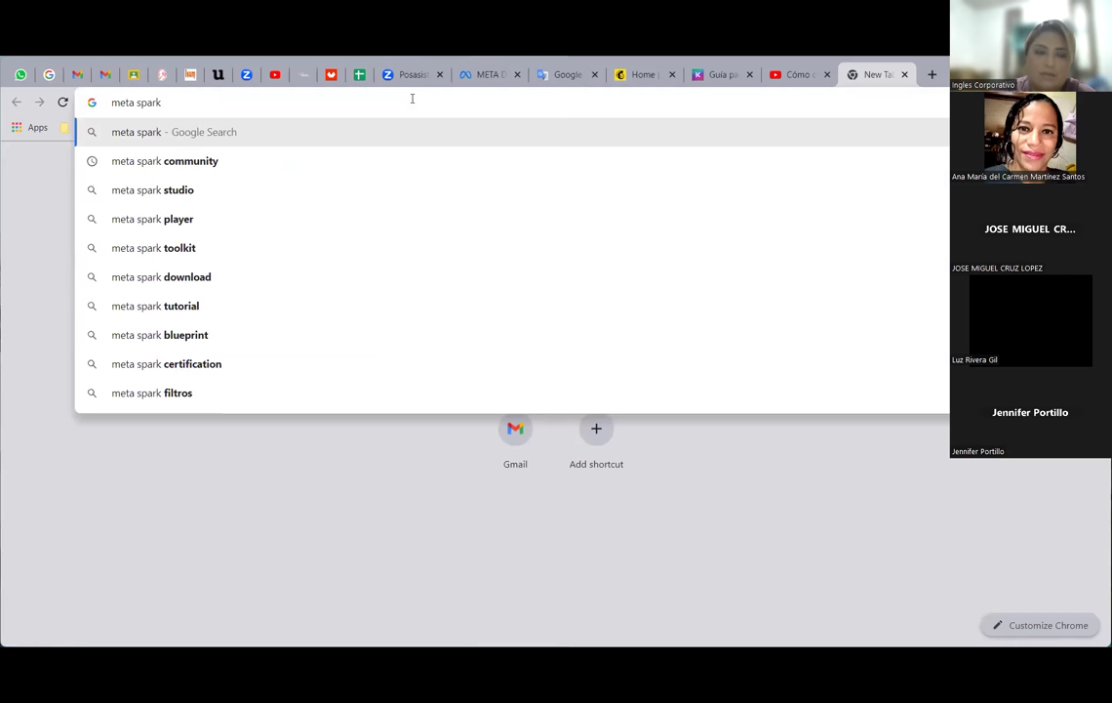
pyautogui.press('Return')
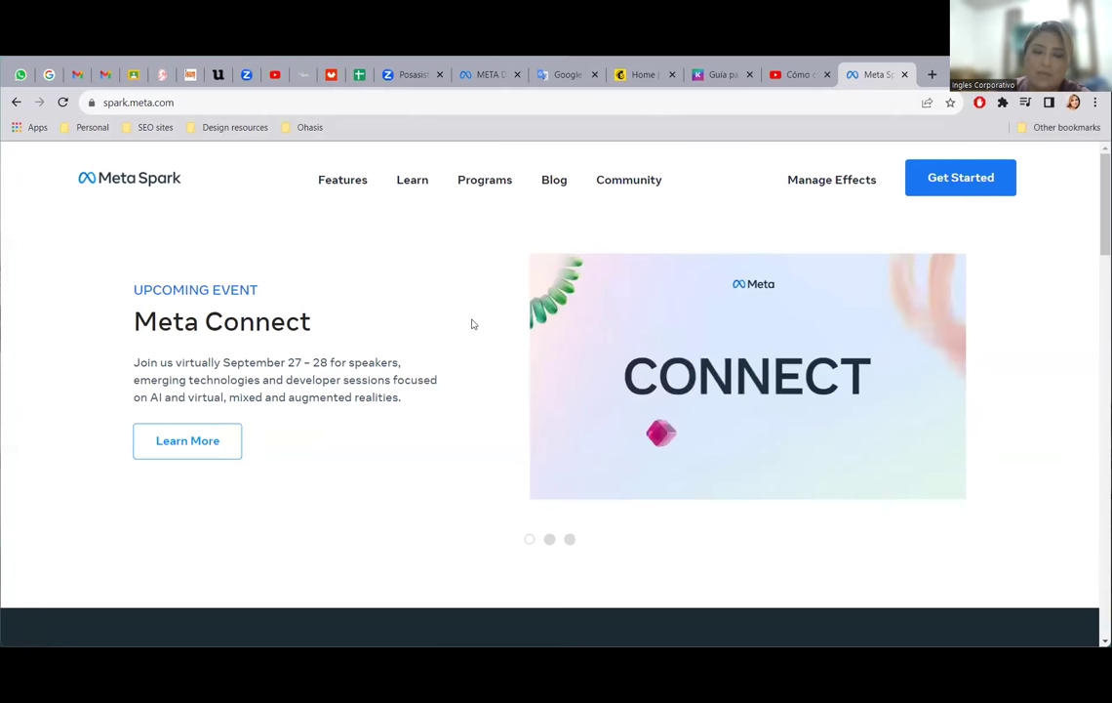
# Play the promo video in the 'Access a powerful AR toolkit' section
pyautogui.scroll(-3, 460, 303)
pyautogui.scroll(-2, 459, 303)
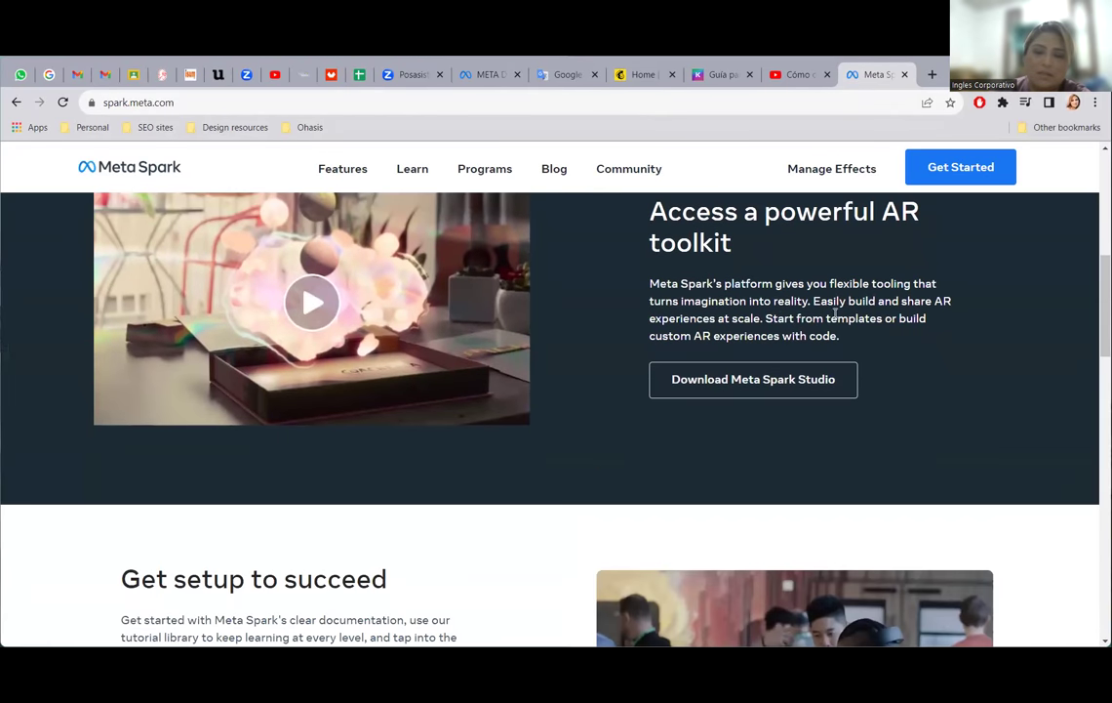
pyautogui.scroll(1, 980, 344)
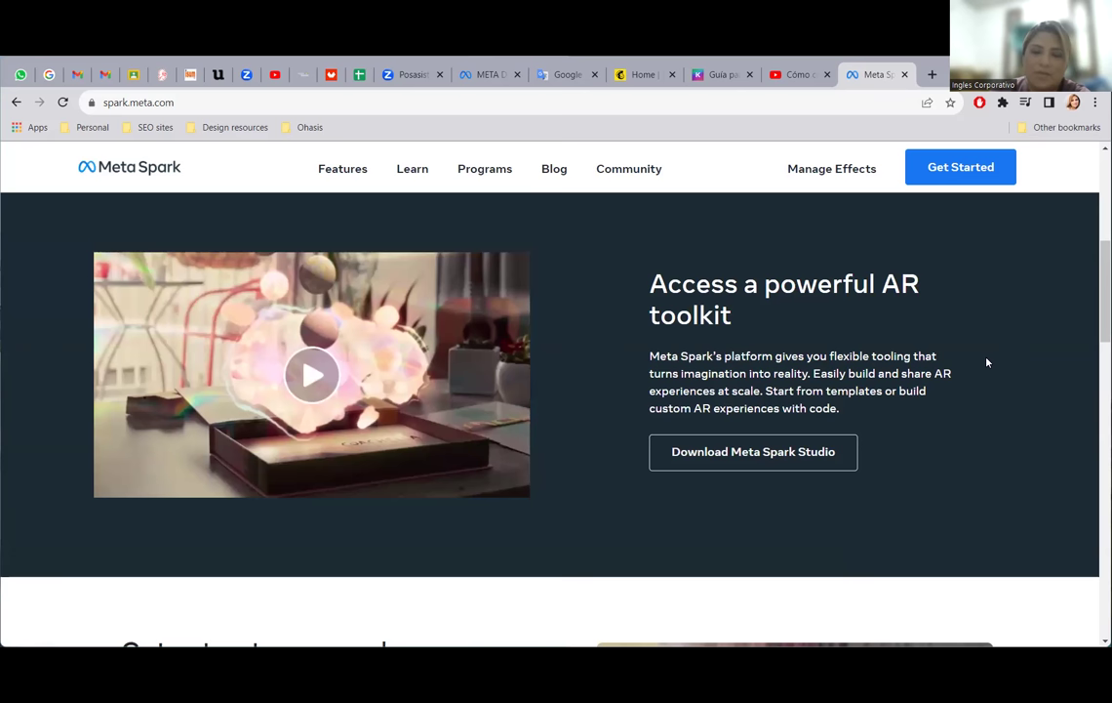
pyautogui.scroll(-1, 986, 362)
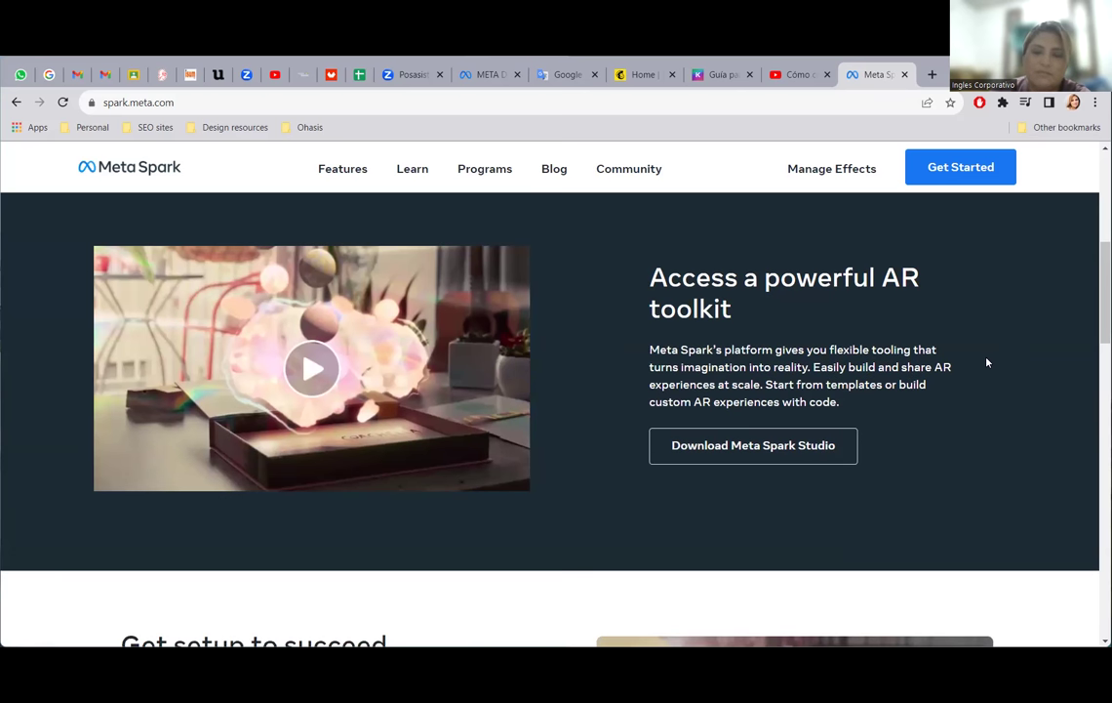
pyautogui.scroll(-4, 987, 362)
pyautogui.scroll(3, 987, 362)
pyautogui.scroll(2, 975, 391)
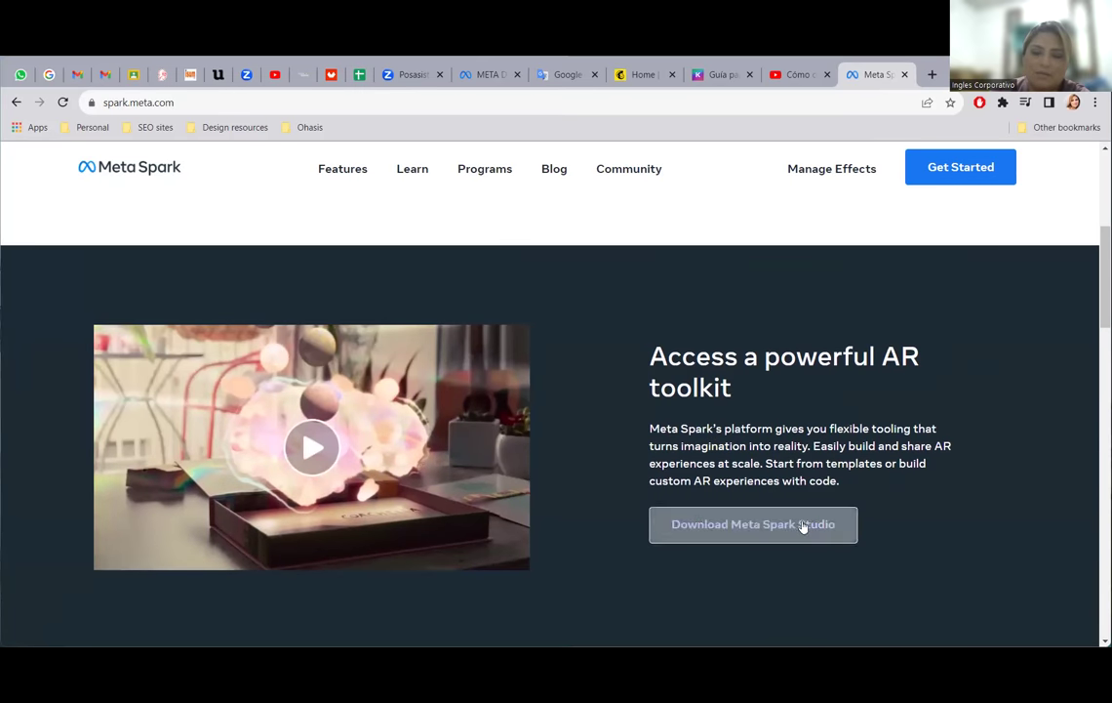
pyautogui.scroll(-1, 966, 485)
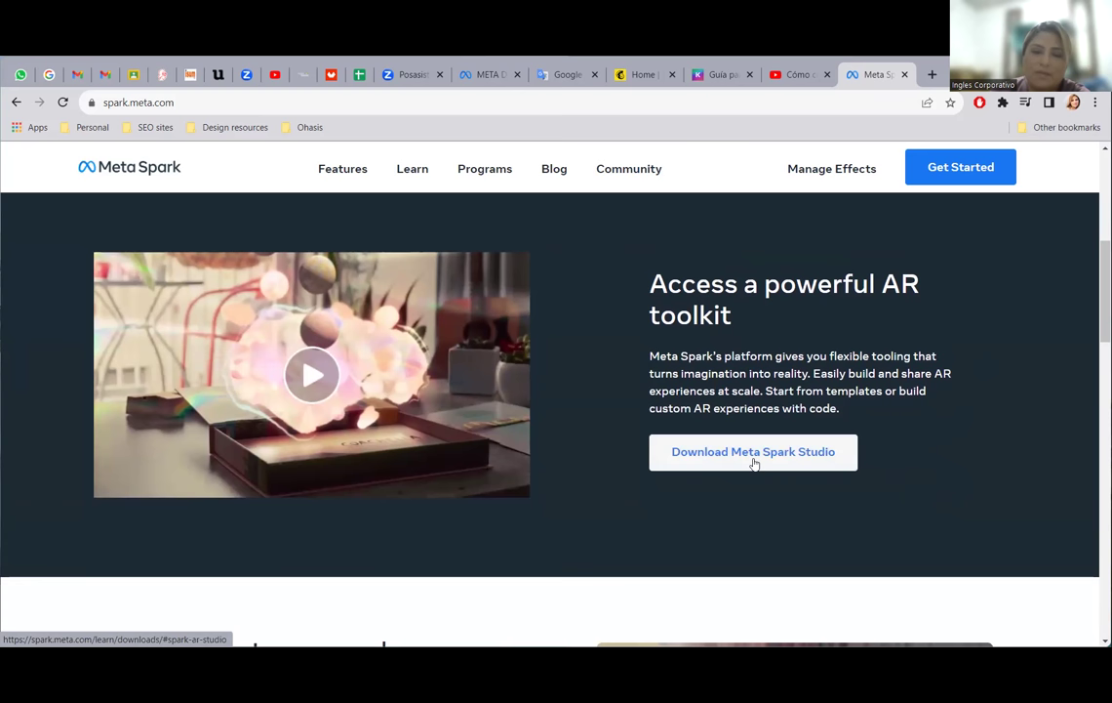
pyautogui.click(306, 376)
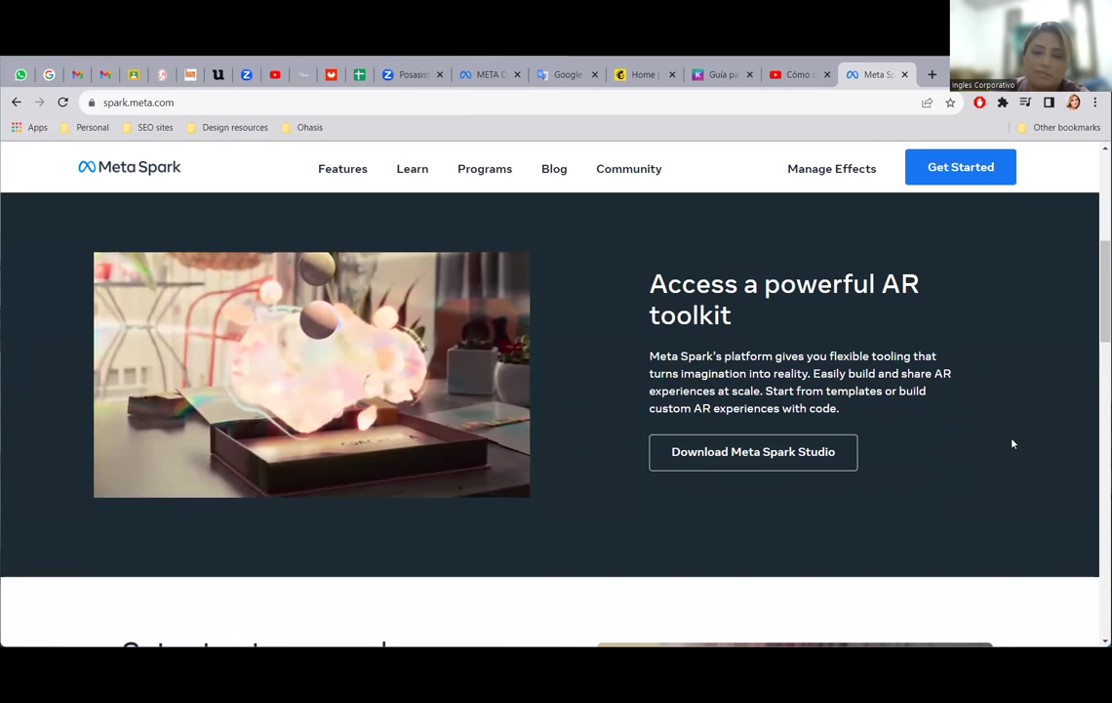
# Open the 'Start learning' AR courses under 'Start building'
pyautogui.scroll(-5, 1017, 430)
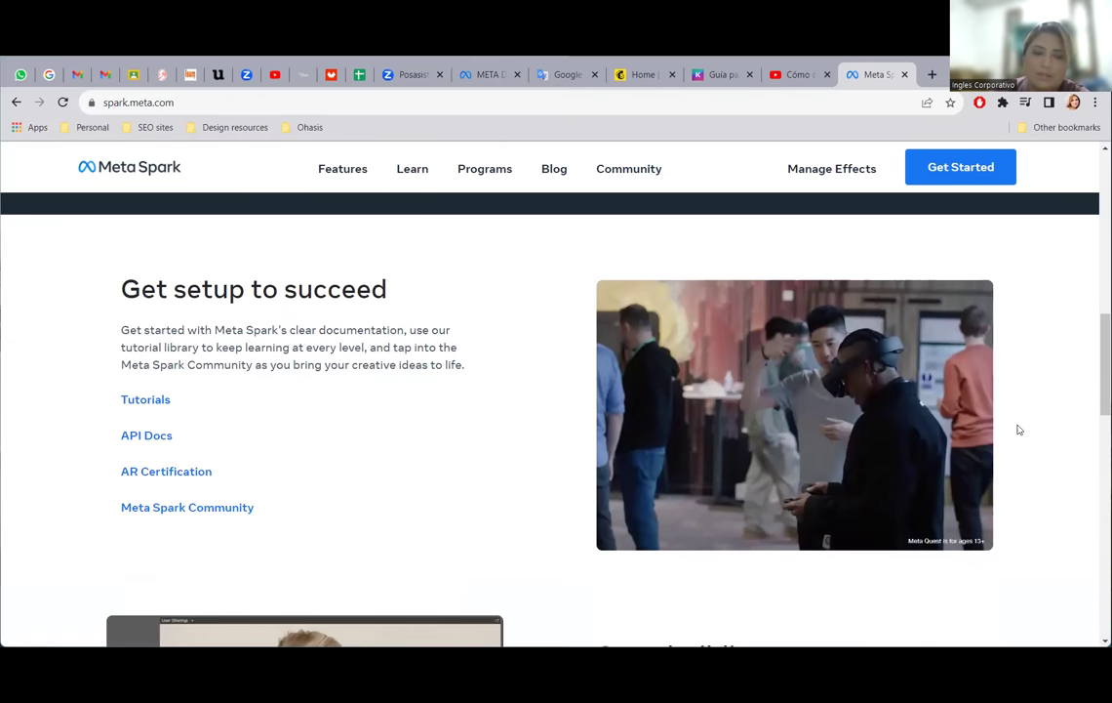
pyautogui.scroll(-2, 1018, 429)
pyautogui.scroll(-3, 1018, 429)
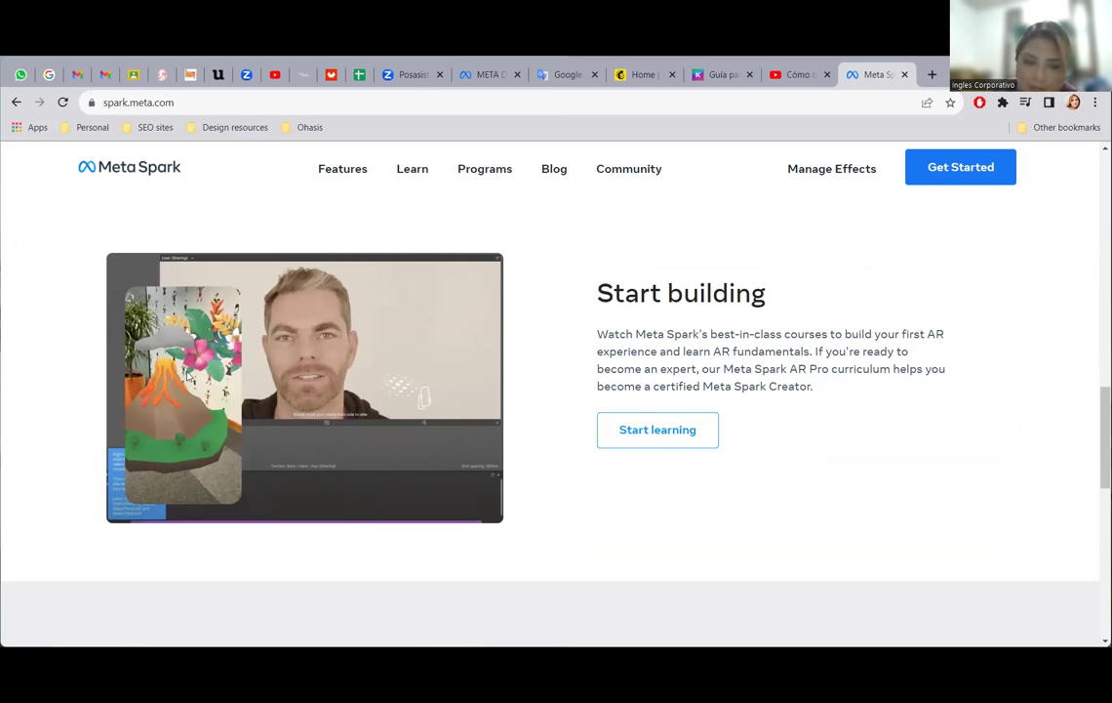
pyautogui.click(660, 432)
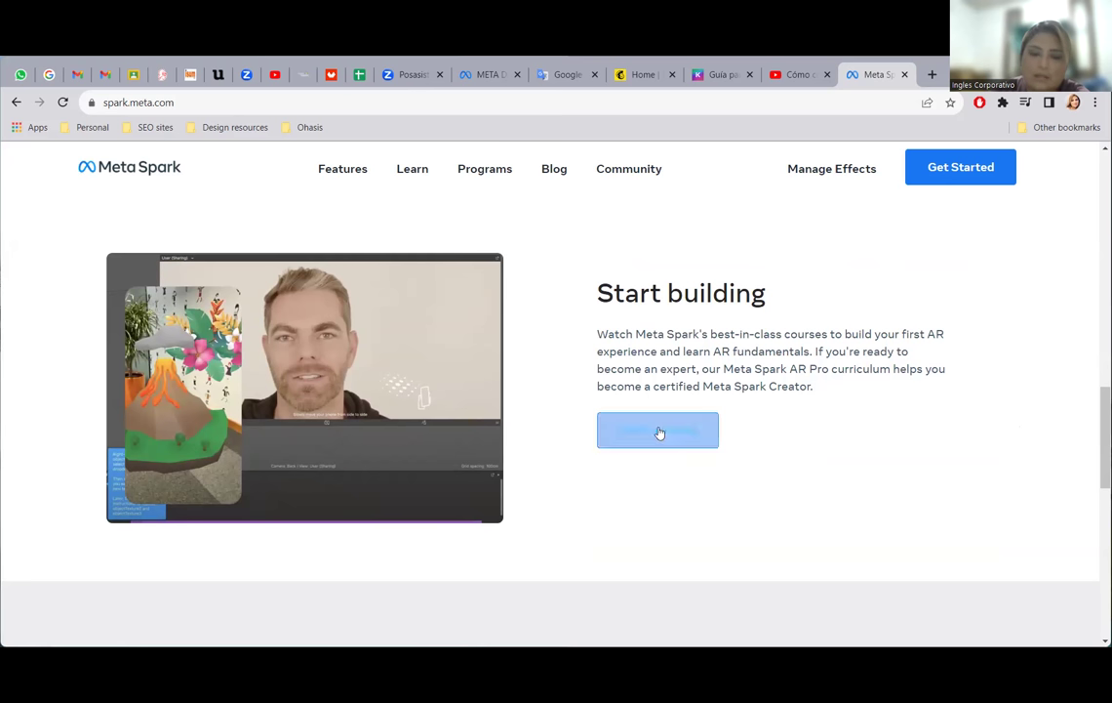
pyautogui.scroll(-3, 995, 441)
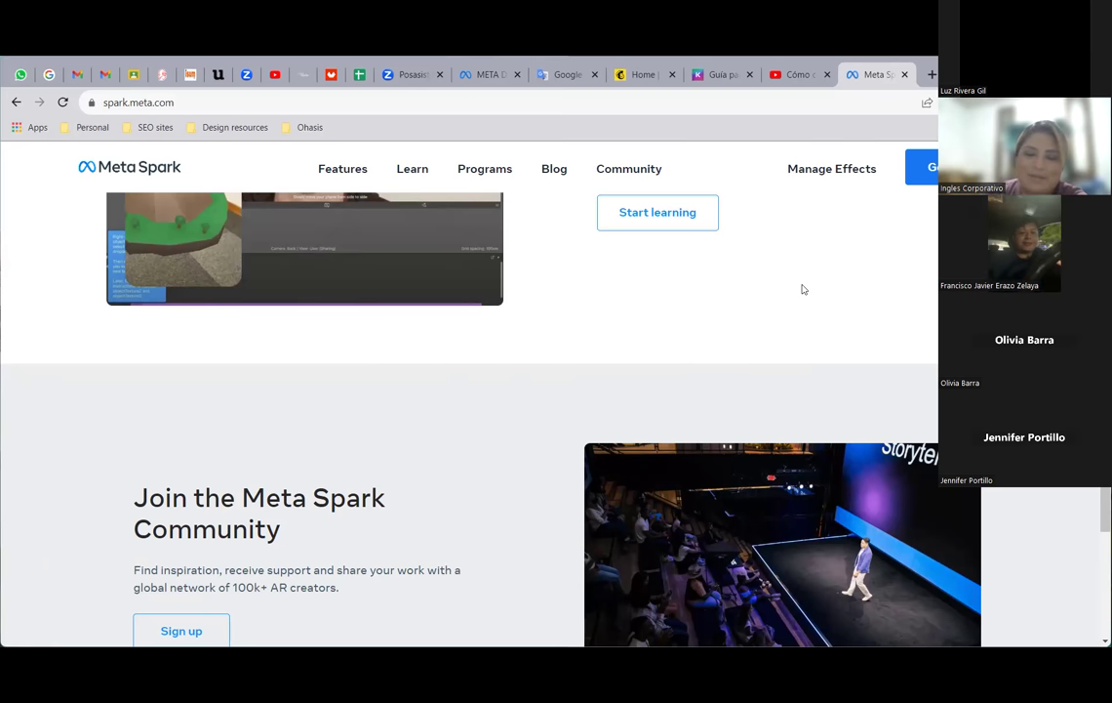
pyautogui.scroll(-1, 802, 289)
pyautogui.scroll(-2, 801, 289)
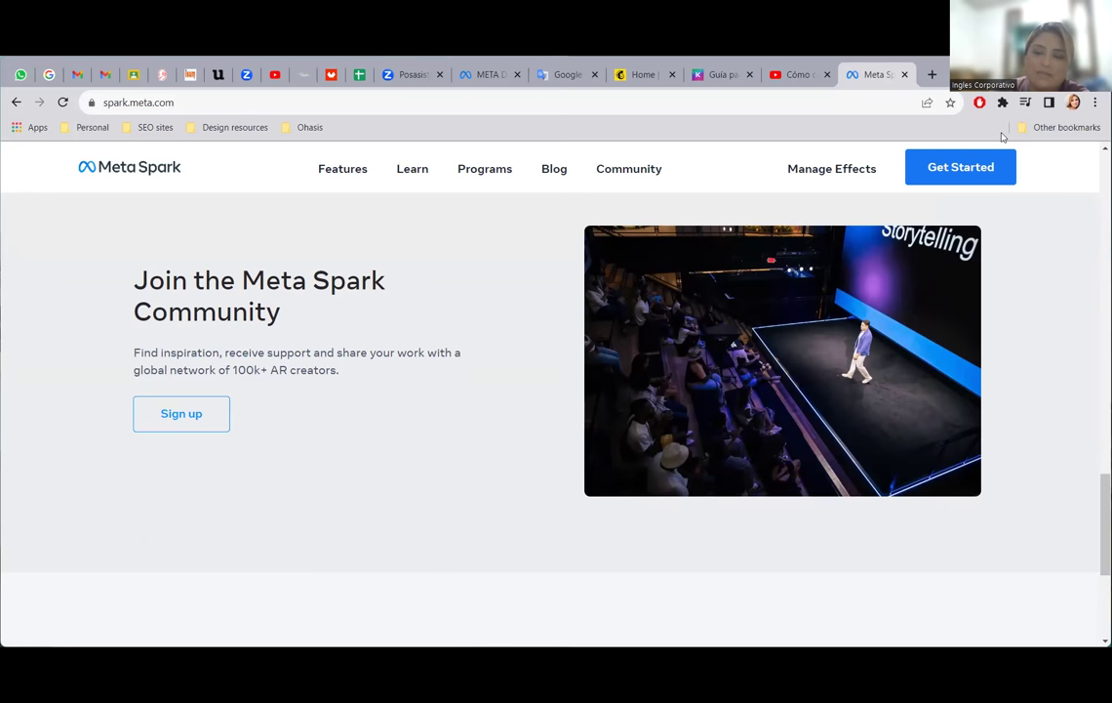
pyautogui.scroll(-4, 820, 382)
pyautogui.scroll(6, 820, 384)
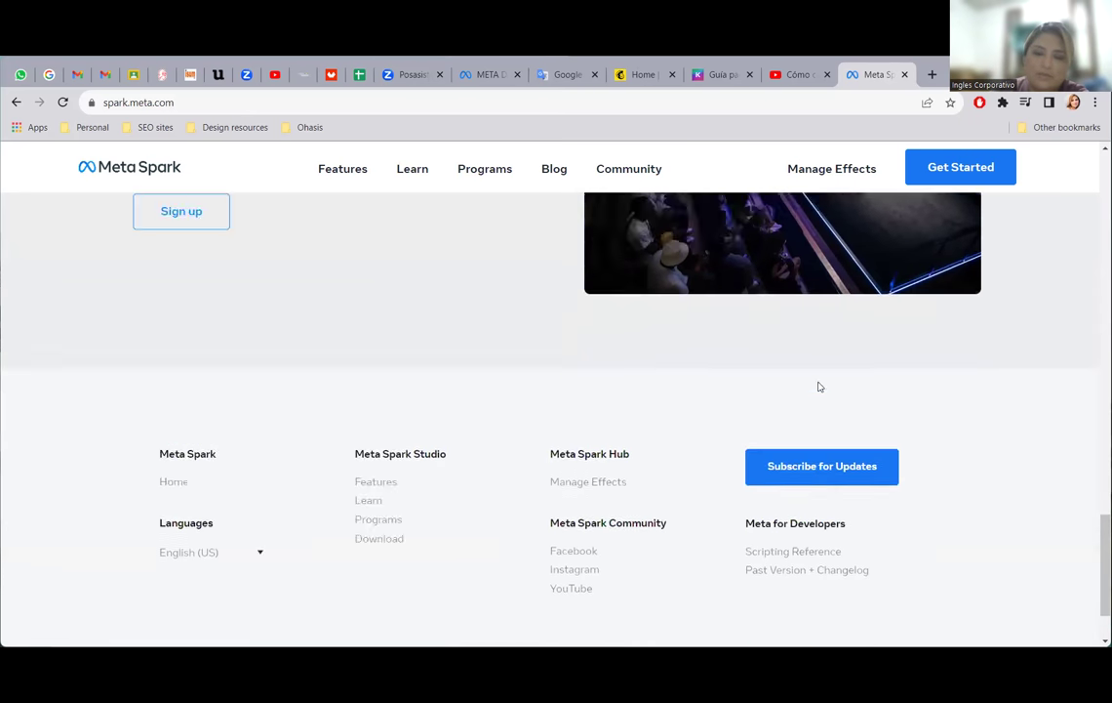
pyautogui.scroll(2, 819, 387)
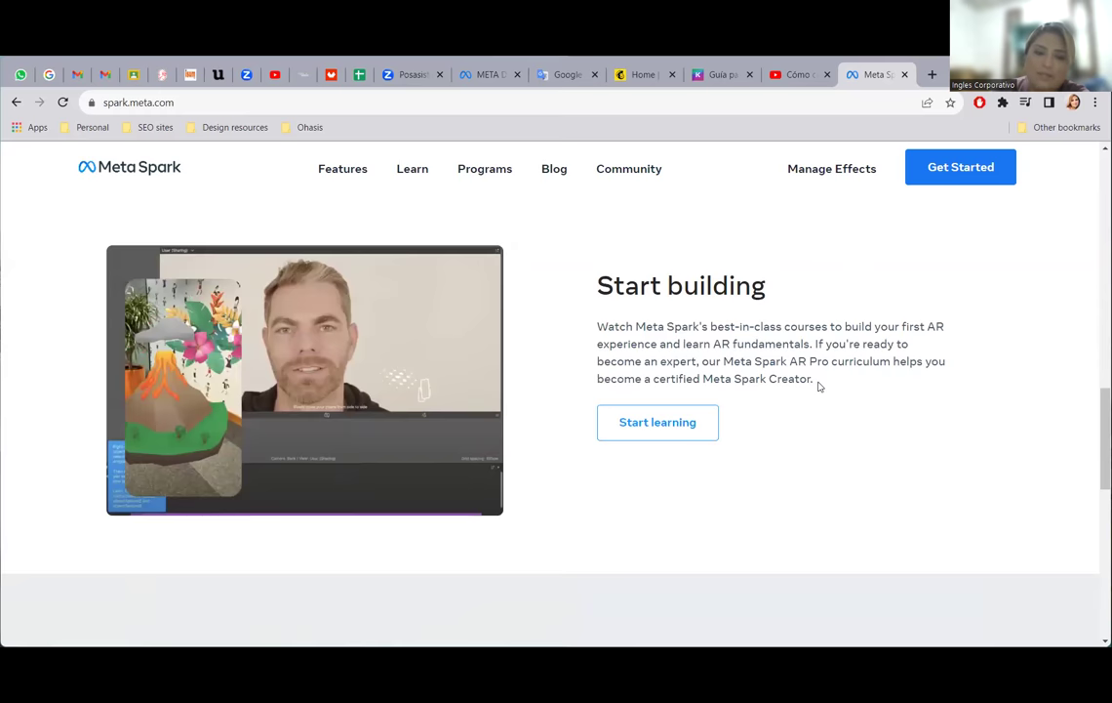
pyautogui.scroll(1, 820, 387)
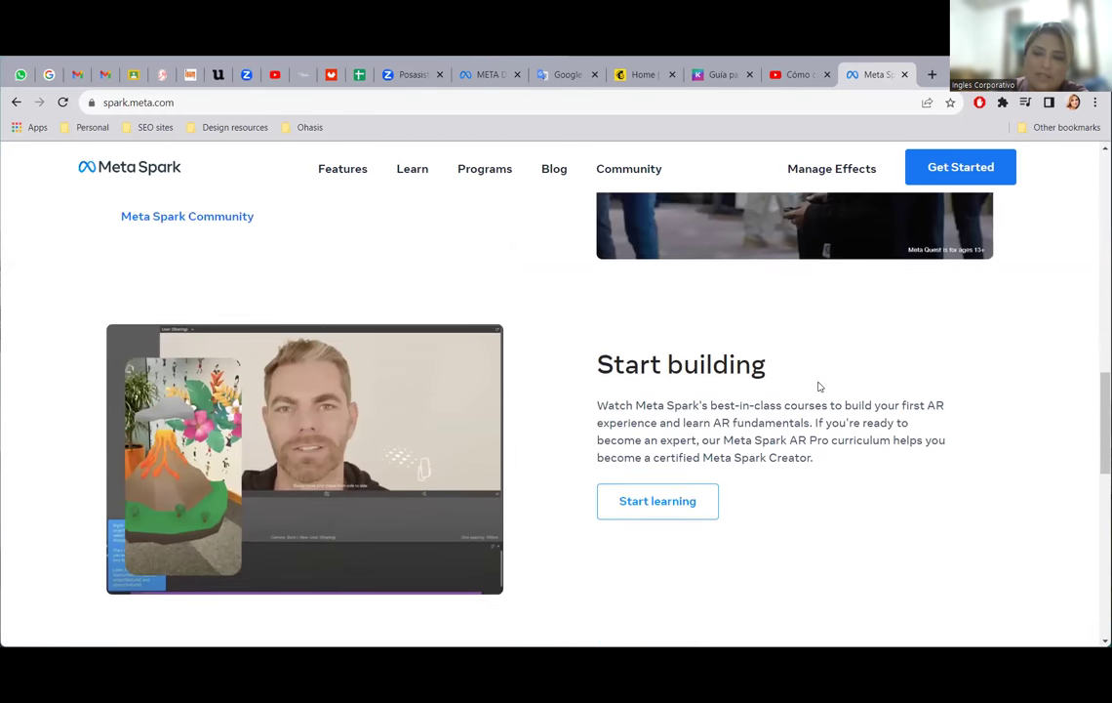
pyautogui.scroll(1, 820, 386)
pyautogui.scroll(2, 820, 387)
pyautogui.scroll(-1, 820, 387)
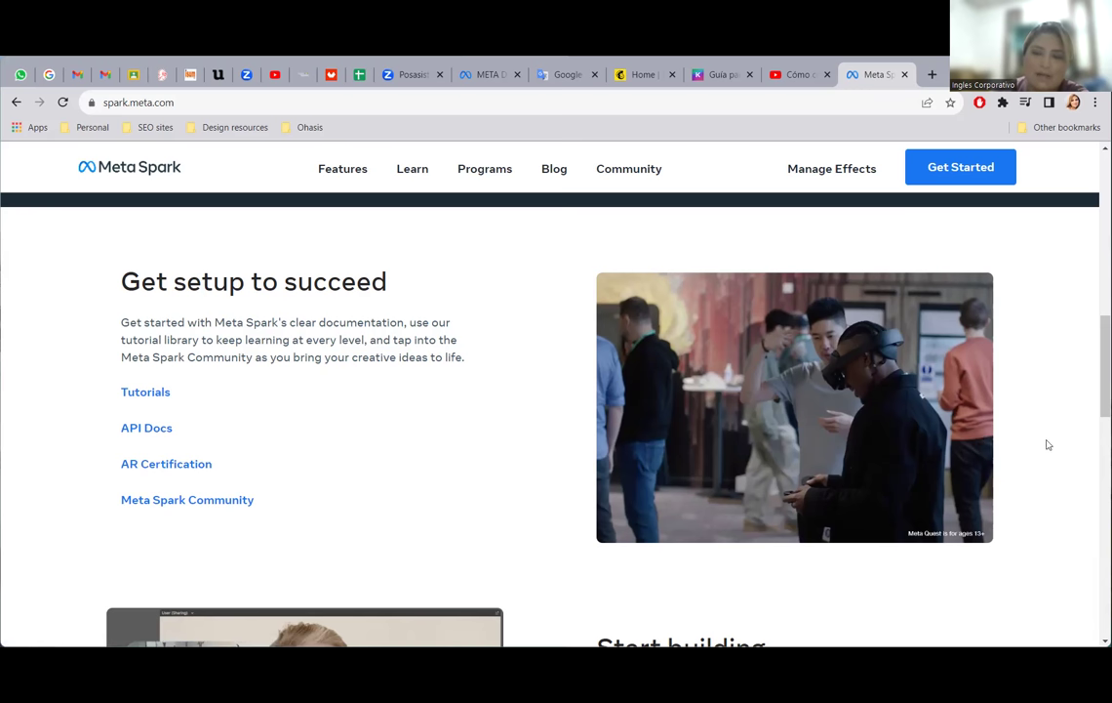
pyautogui.scroll(3, 1048, 445)
pyautogui.scroll(3, 1048, 445)
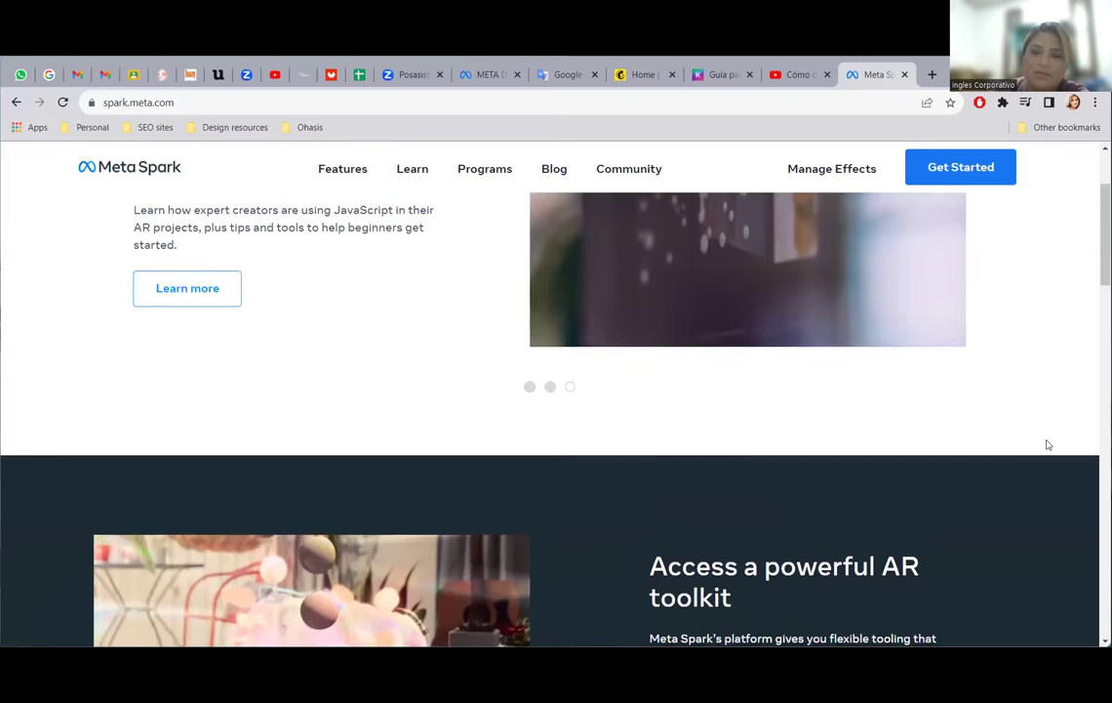
pyautogui.scroll(2, 1048, 445)
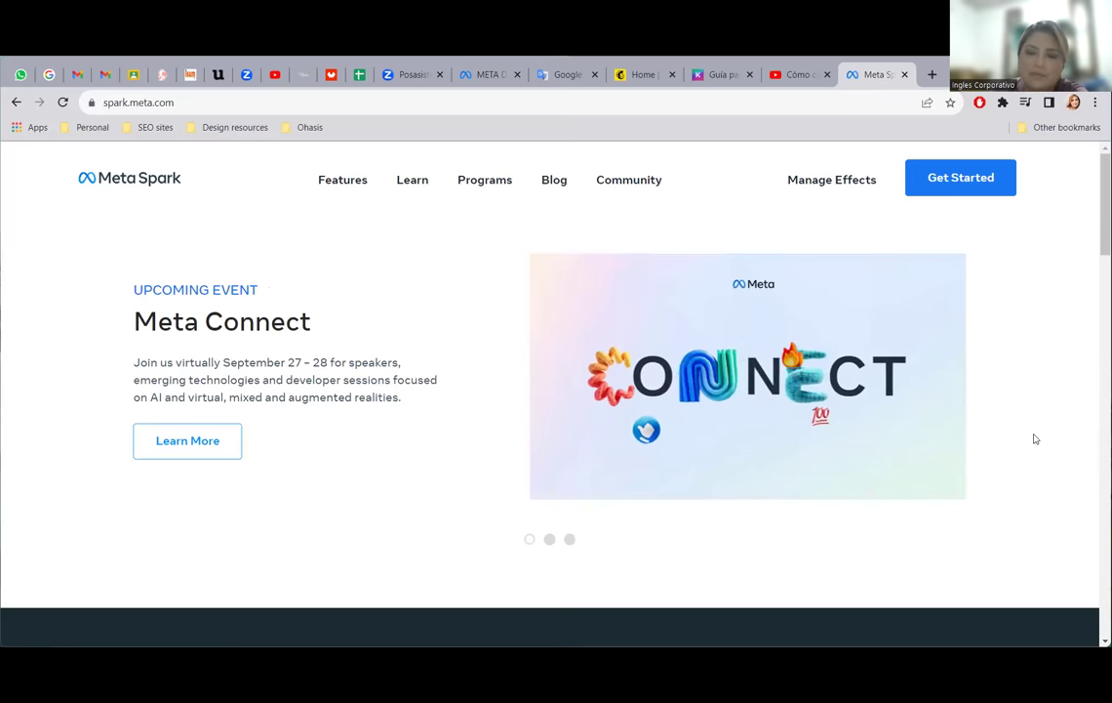
pyautogui.scroll(-2, 1035, 439)
pyautogui.scroll(2, 1036, 439)
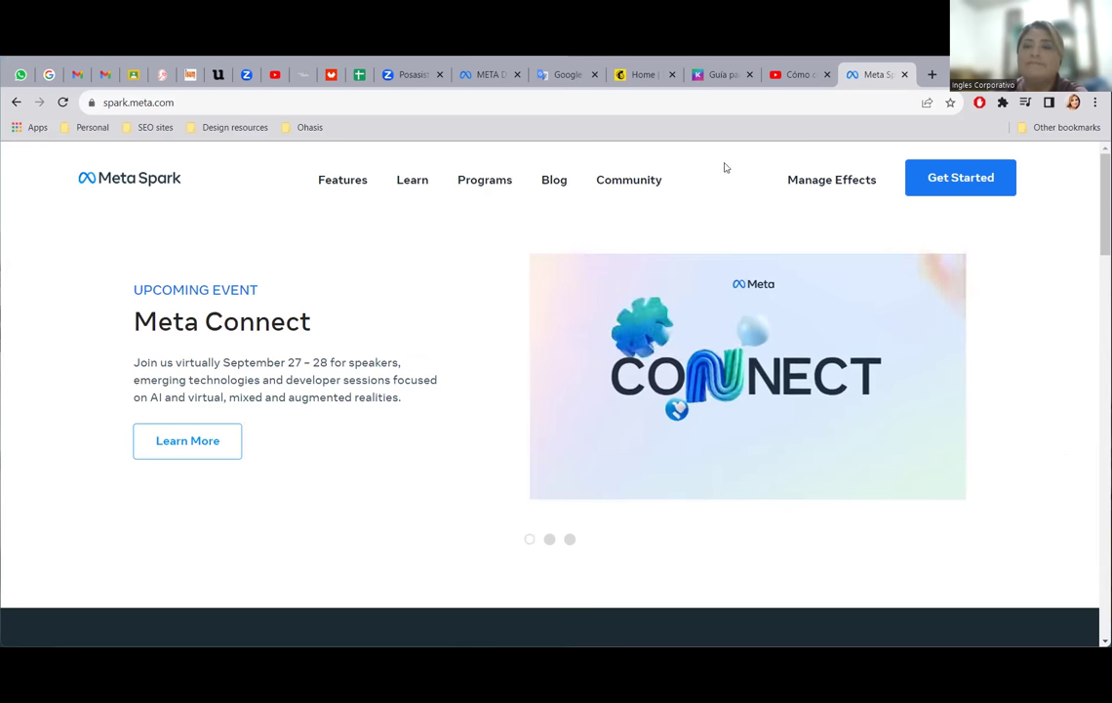
# Scroll through the Kinsta Mailchimp guide intro, then switch to the Mailchimp Home tab
pyautogui.click(724, 78)
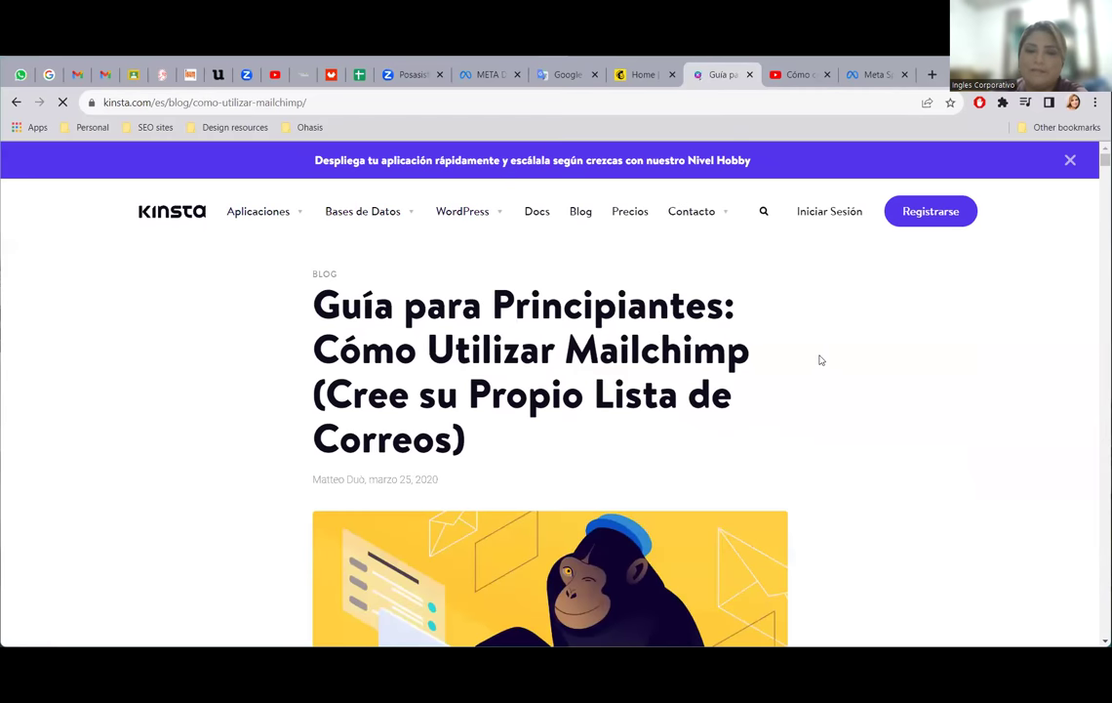
pyautogui.scroll(-1, 819, 360)
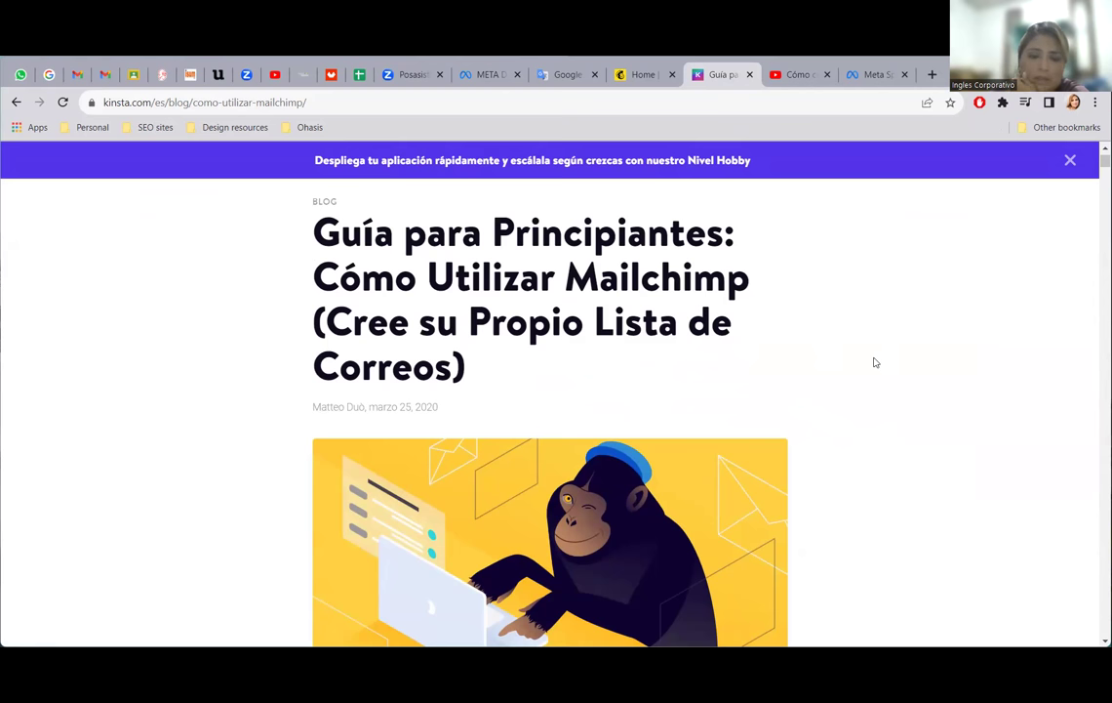
pyautogui.scroll(-4, 886, 381)
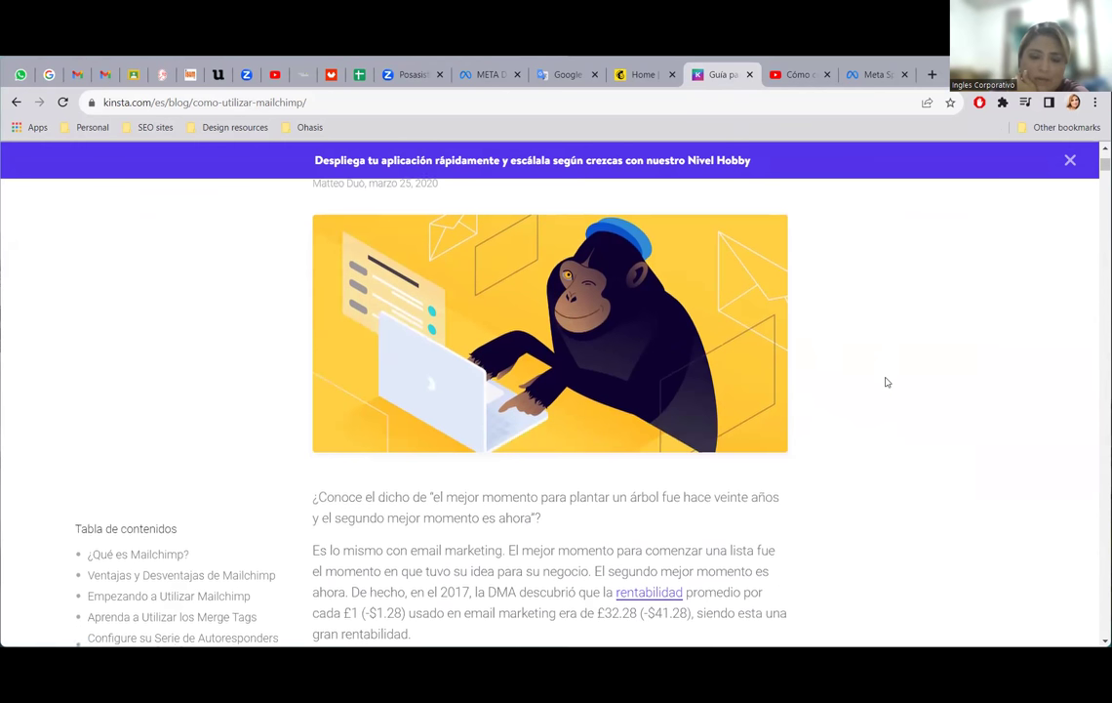
pyautogui.scroll(-4, 886, 381)
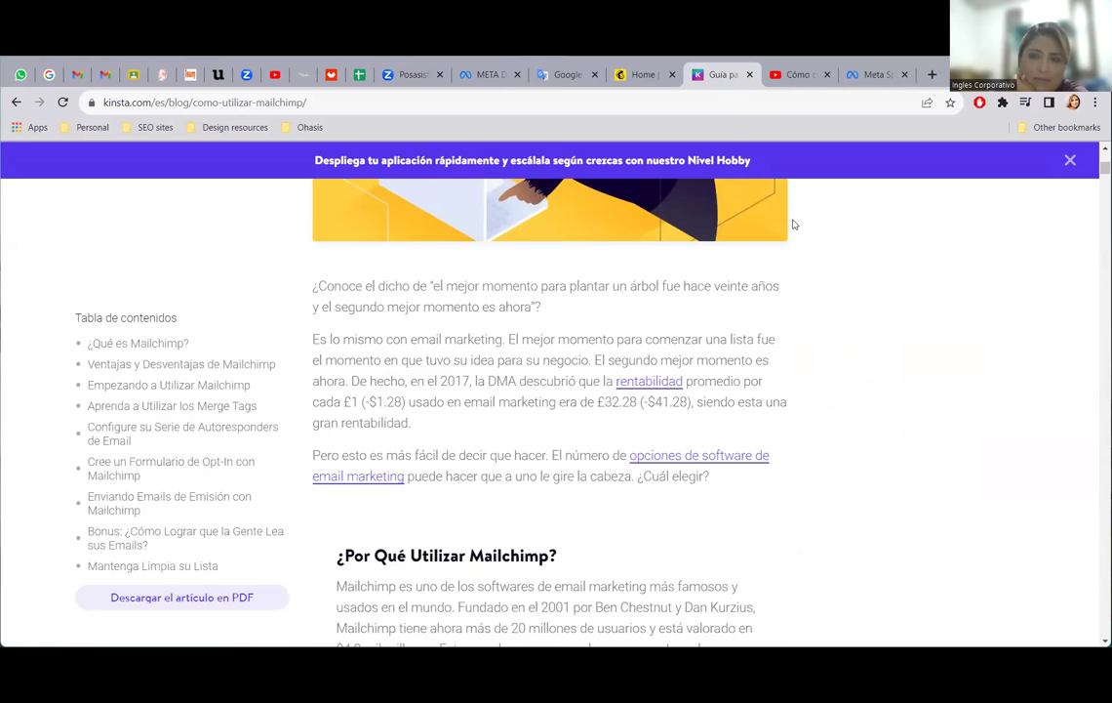
pyautogui.click(632, 78)
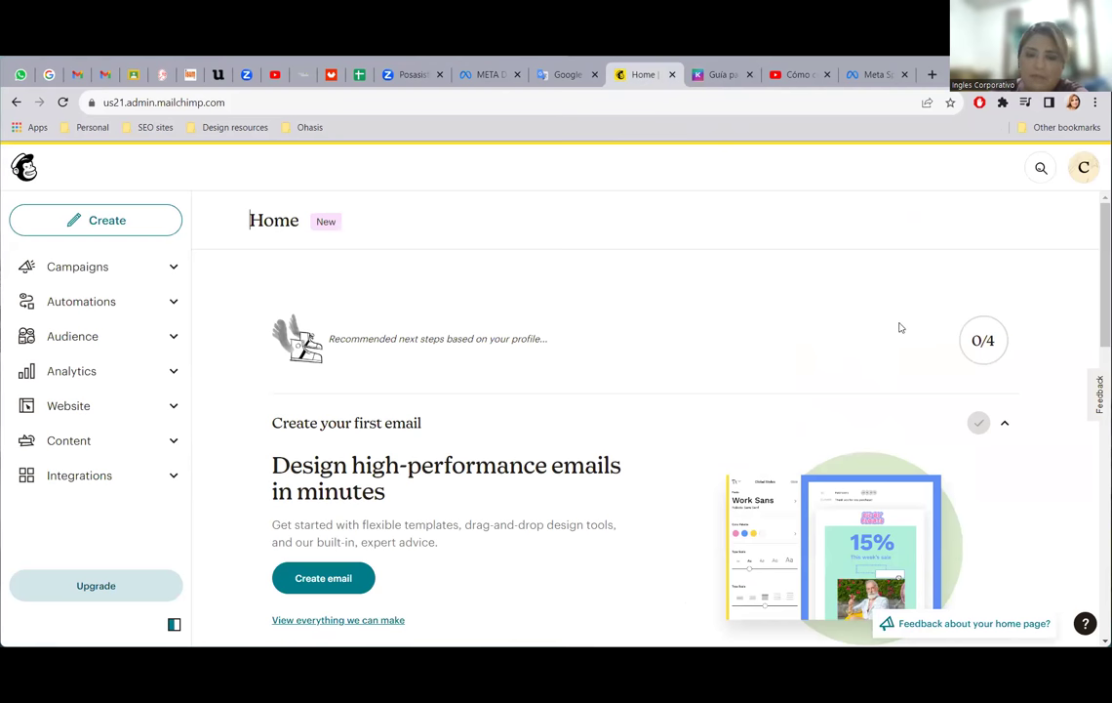
pyautogui.scroll(-2, 900, 327)
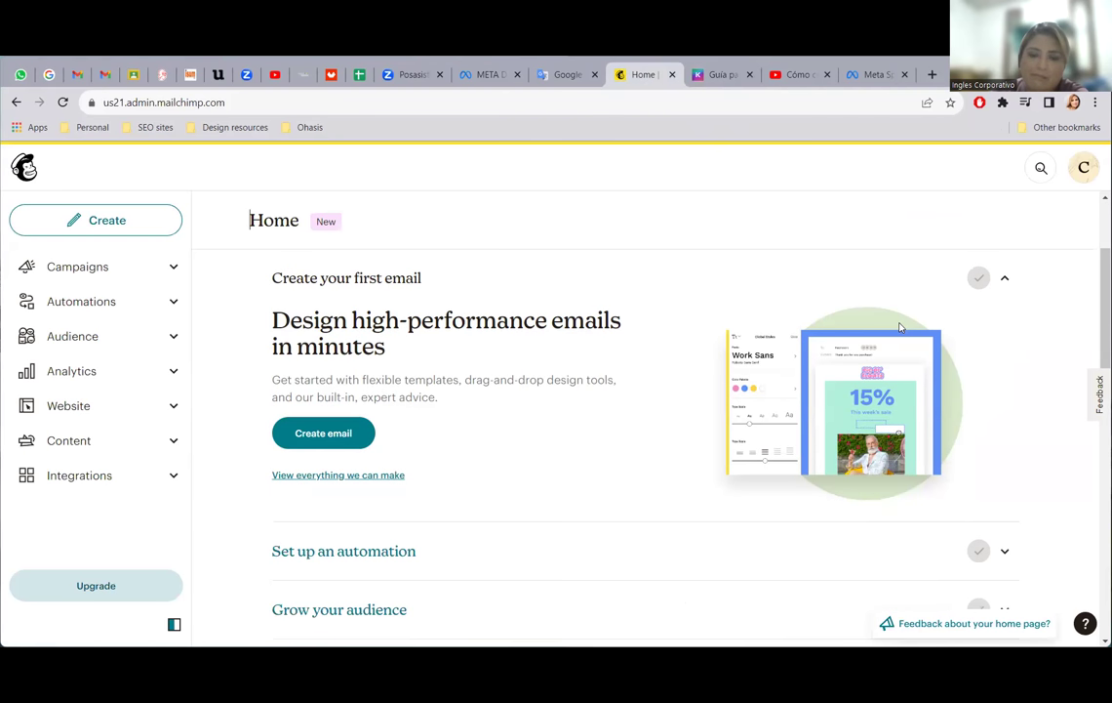
pyautogui.scroll(-1, 900, 327)
pyautogui.scroll(-2, 900, 327)
pyautogui.scroll(-2, 900, 327)
pyautogui.scroll(-2, 899, 327)
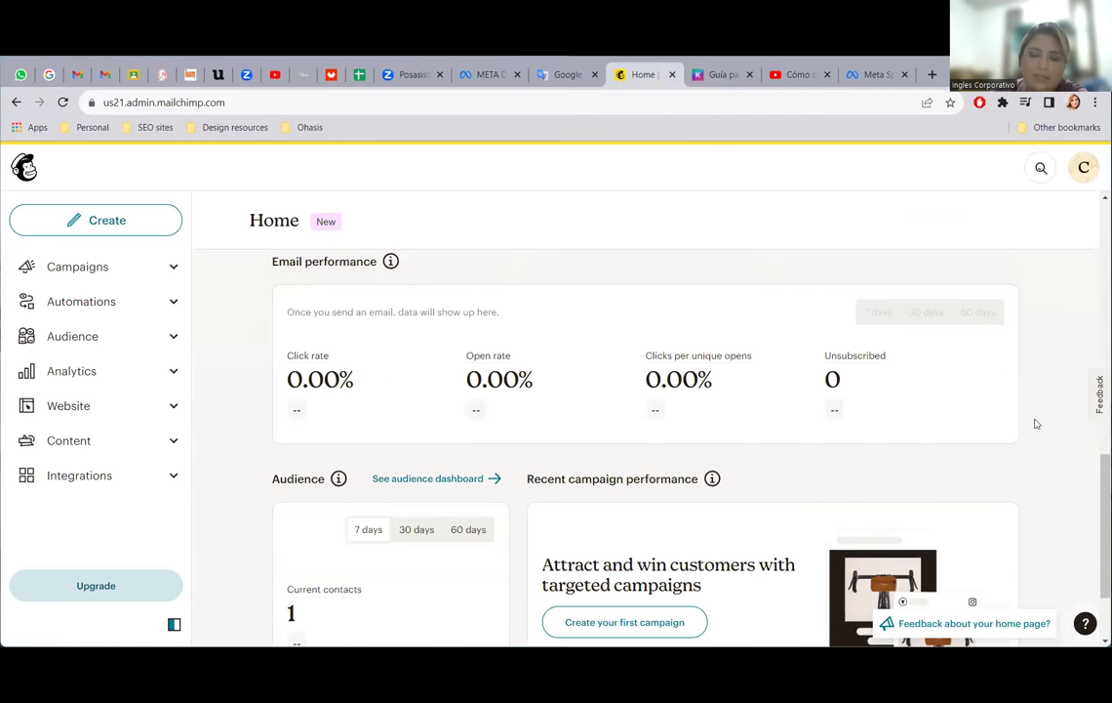
pyautogui.scroll(-2, 1036, 424)
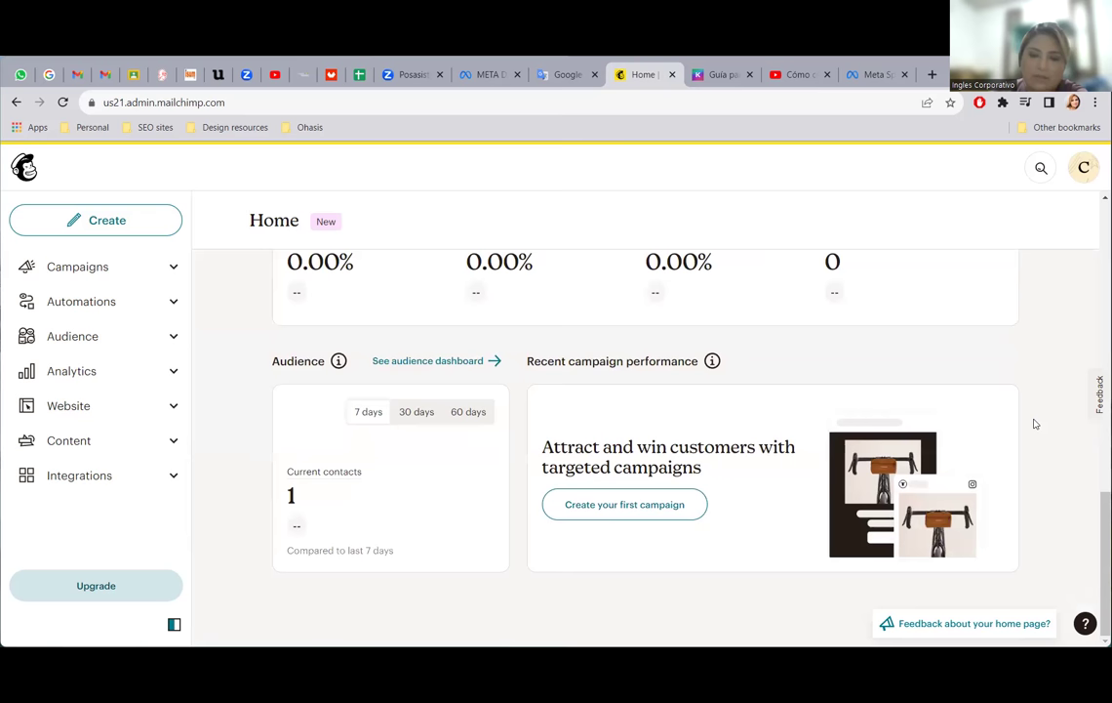
pyautogui.scroll(2, 1035, 424)
pyautogui.scroll(4, 1035, 423)
pyautogui.scroll(4, 1036, 424)
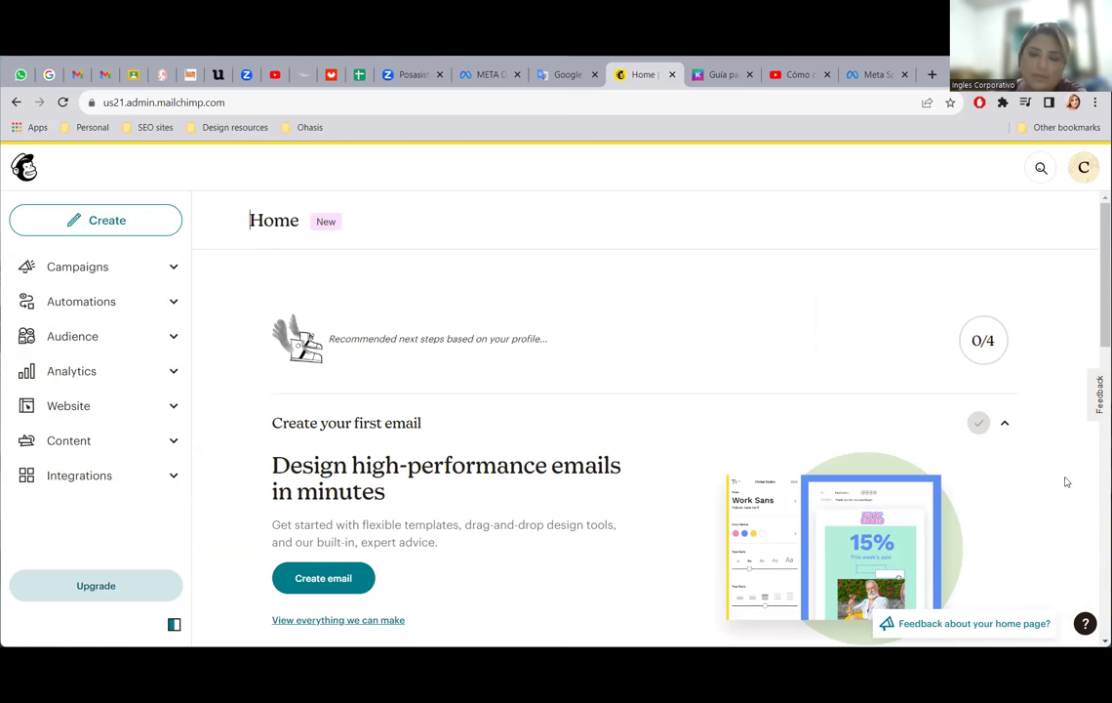
# Scroll through the Mailchimp Home dashboard, then switch back to the Kinsta guide with Ctrl+Tab
pyautogui.scroll(-2, 1077, 467)
pyautogui.scroll(-2, 1073, 450)
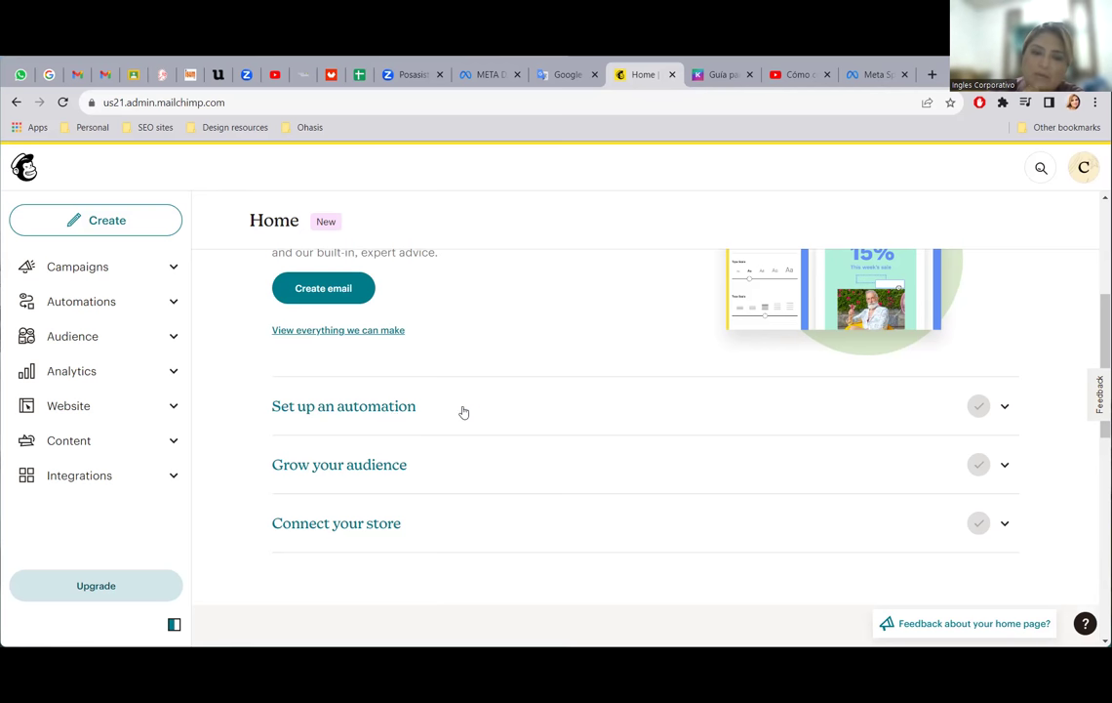
pyautogui.scroll(-1, 624, 430)
pyautogui.scroll(-2, 625, 429)
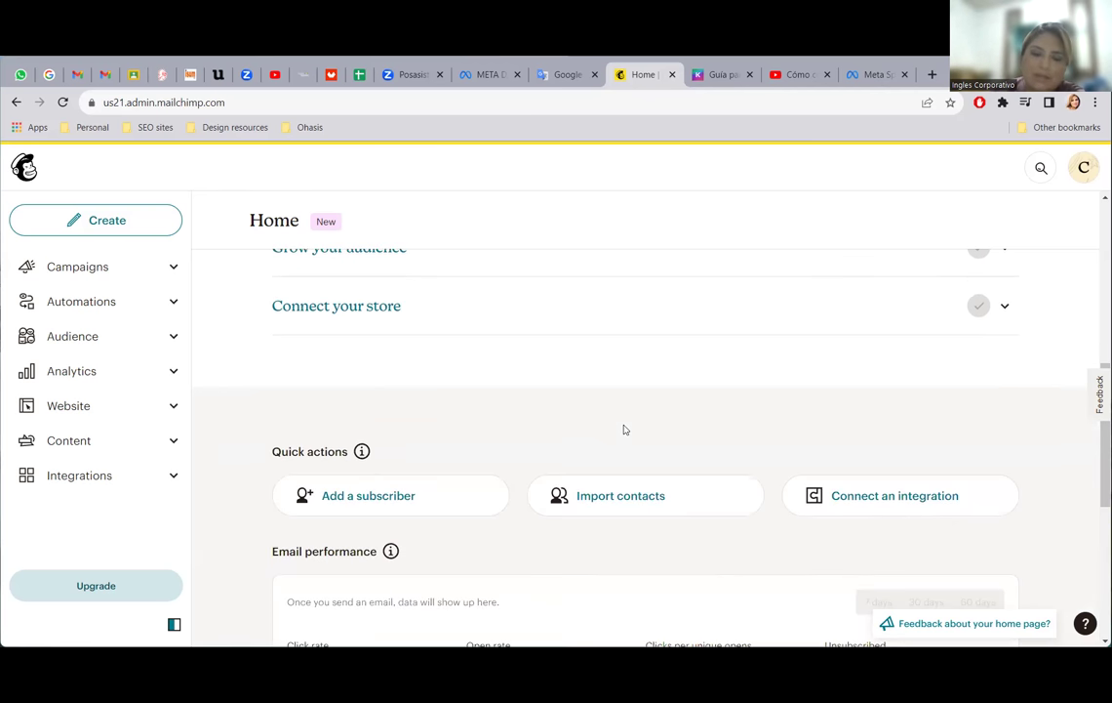
pyautogui.scroll(-2, 625, 429)
pyautogui.scroll(-3, 624, 430)
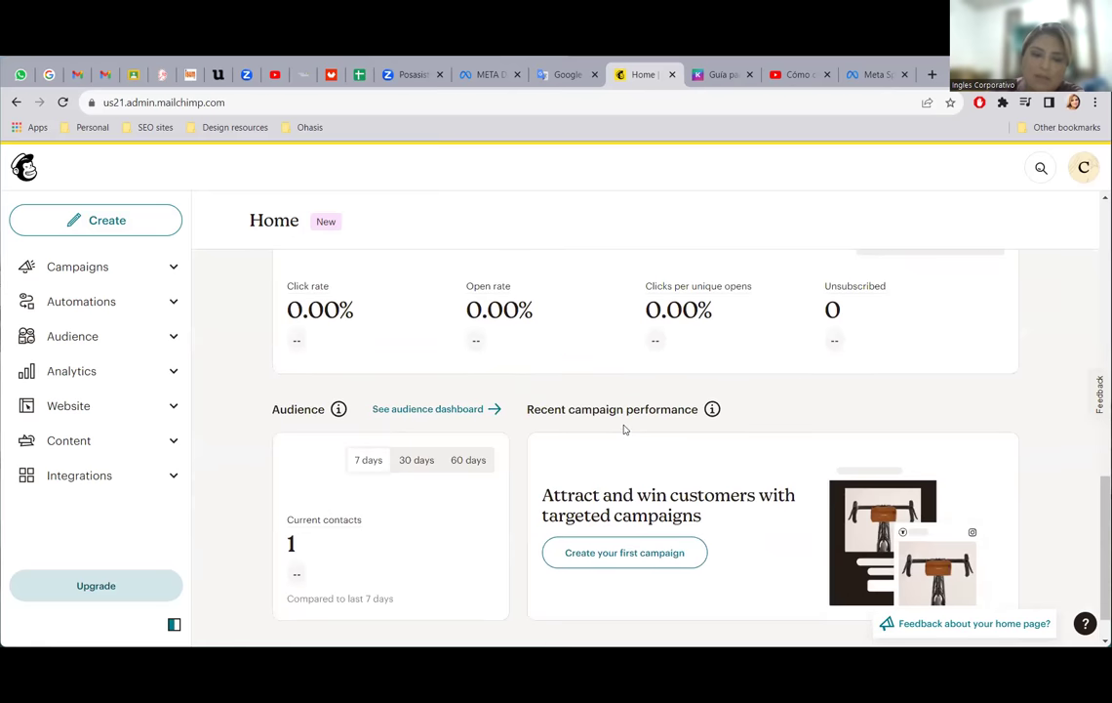
pyautogui.scroll(-1, 624, 430)
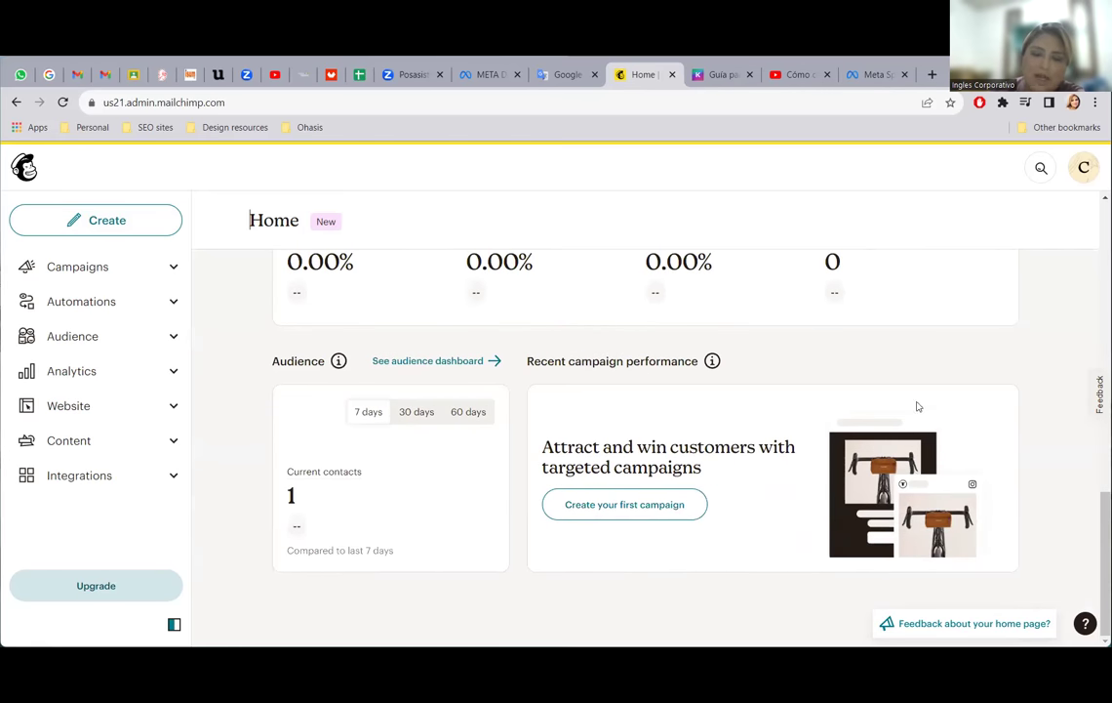
pyautogui.scroll(1, 1048, 422)
pyautogui.scroll(5, 1046, 421)
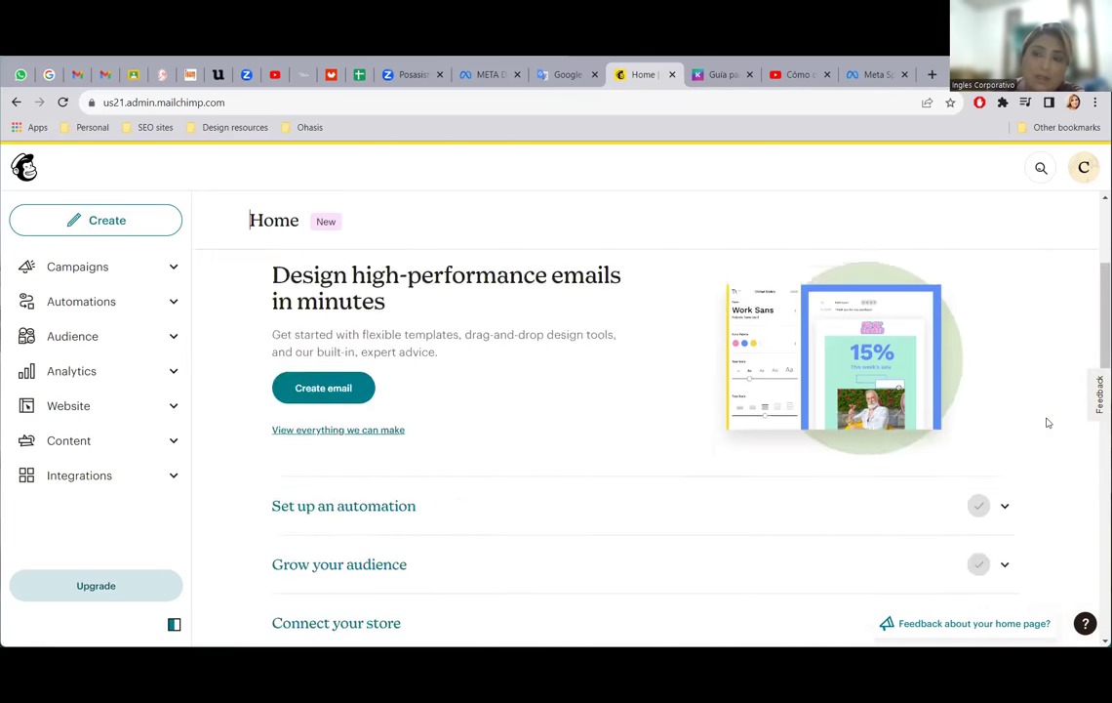
pyautogui.scroll(2, 1046, 420)
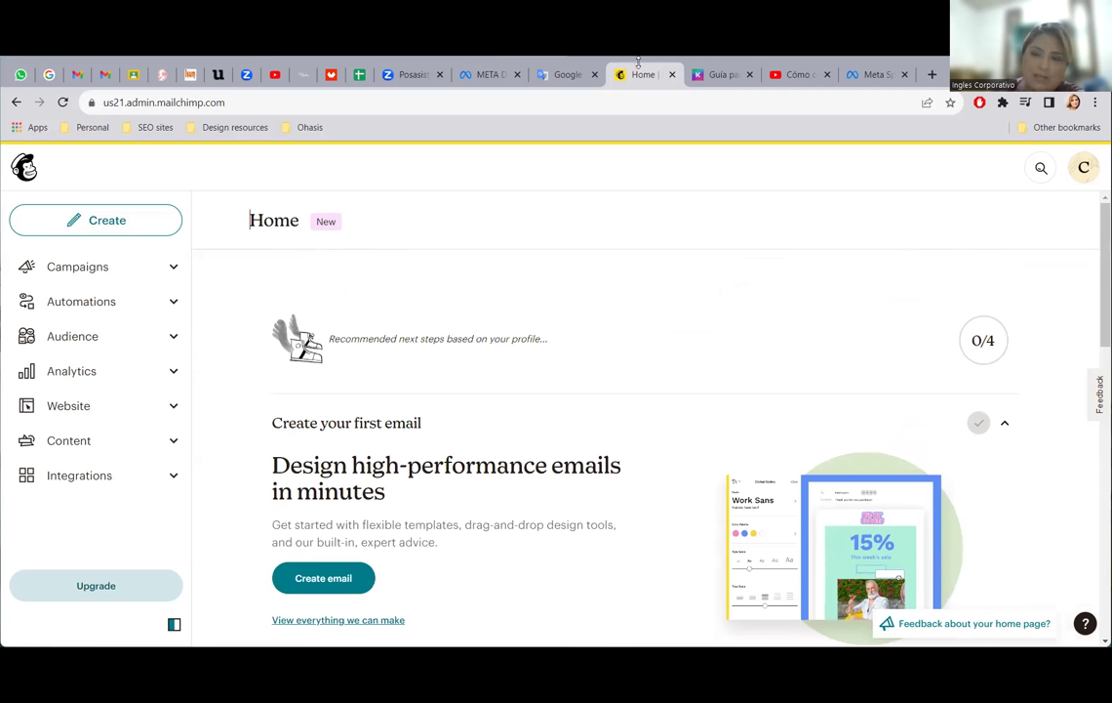
pyautogui.hotkey('ctrl', 'Tab')
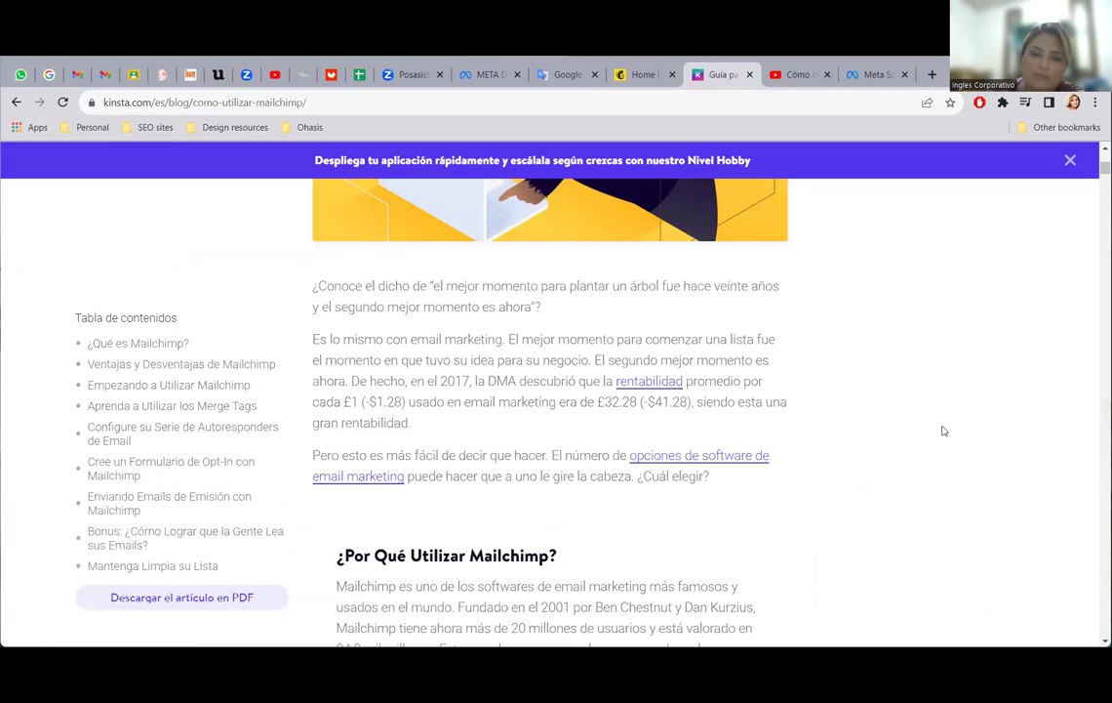
pyautogui.scroll(5, 941, 429)
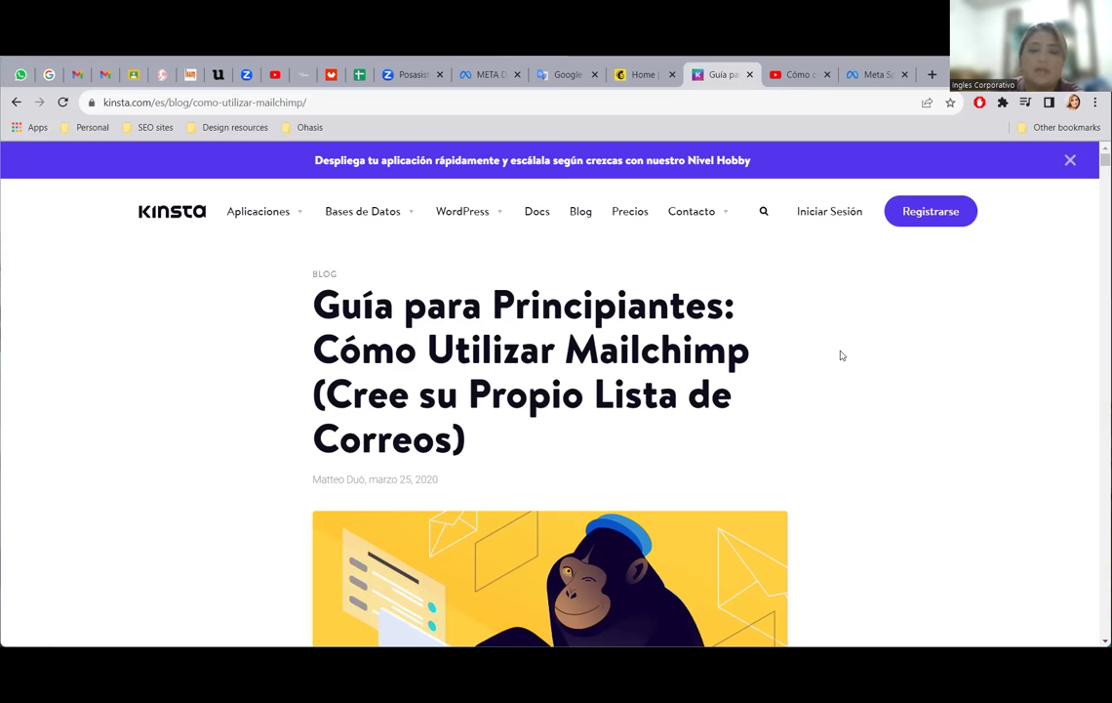
# Scroll the Kinsta guide down to the '¿Por Qué Utilizar Mailchimp?' section
pyautogui.scroll(-2, 841, 355)
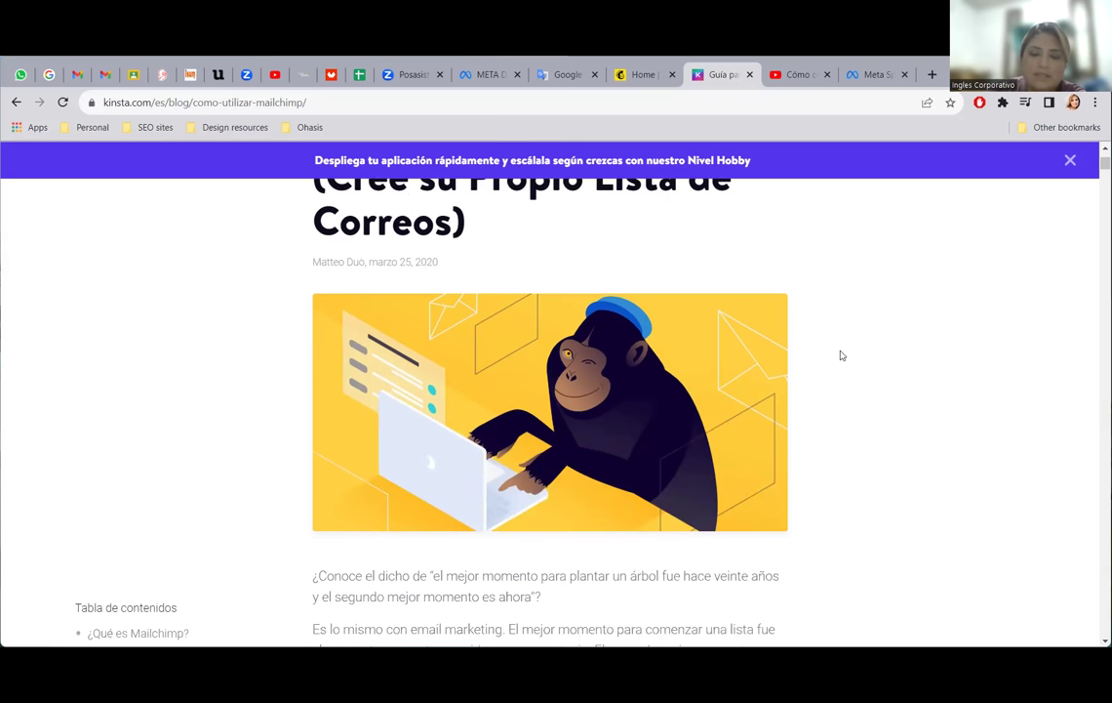
pyautogui.scroll(-1, 849, 373)
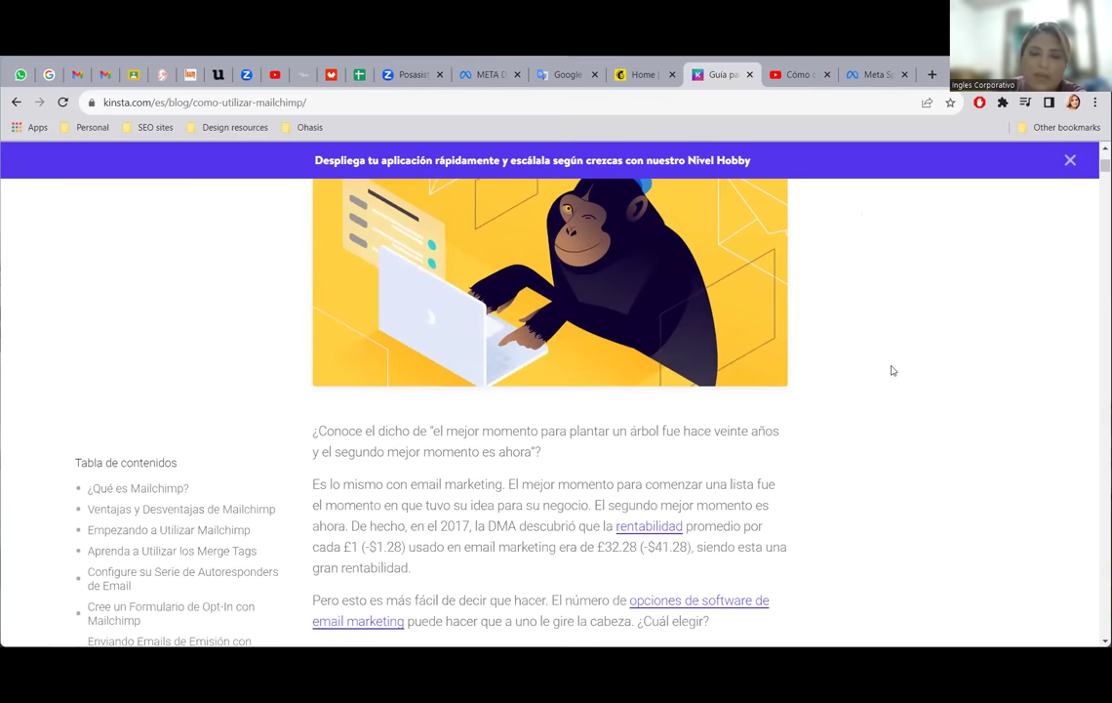
pyautogui.scroll(-2, 891, 369)
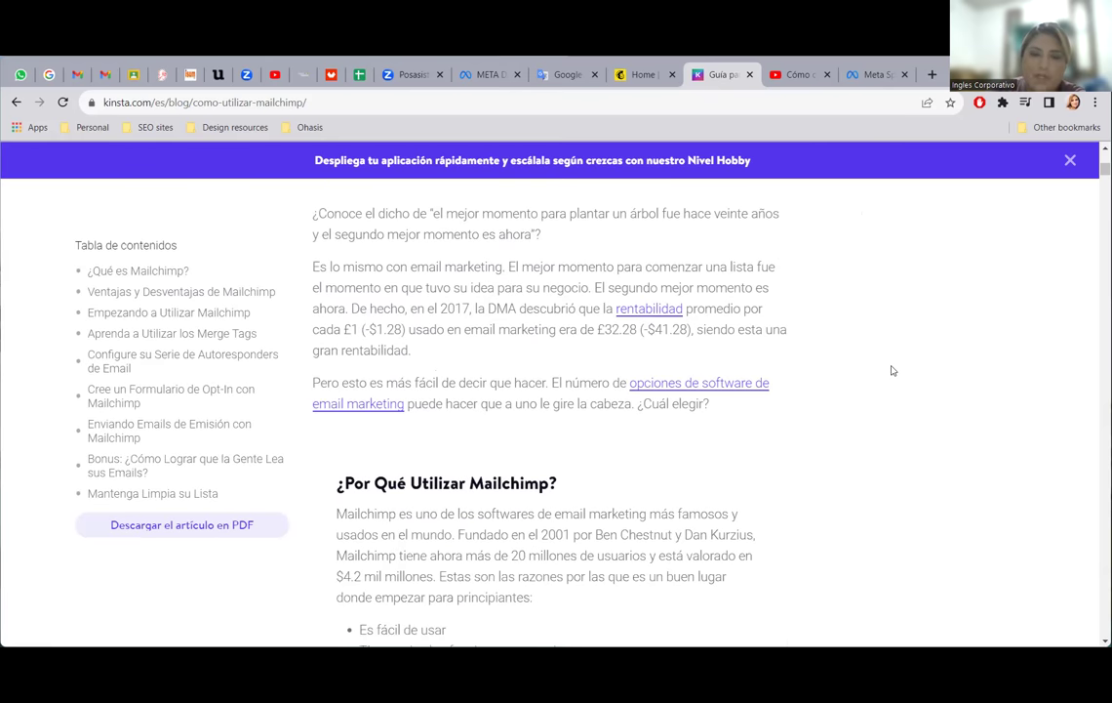
pyautogui.scroll(-1, 891, 370)
pyautogui.scroll(-1, 891, 370)
pyautogui.scroll(-1, 891, 370)
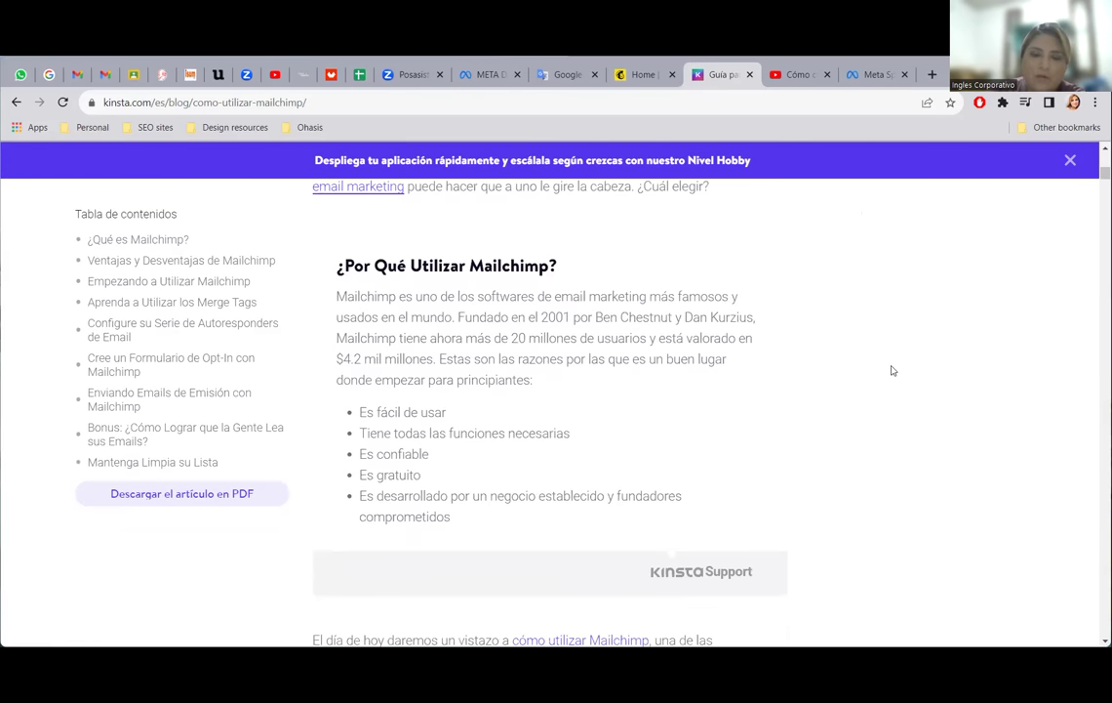
pyautogui.scroll(-1, 891, 370)
pyautogui.scroll(1, 891, 370)
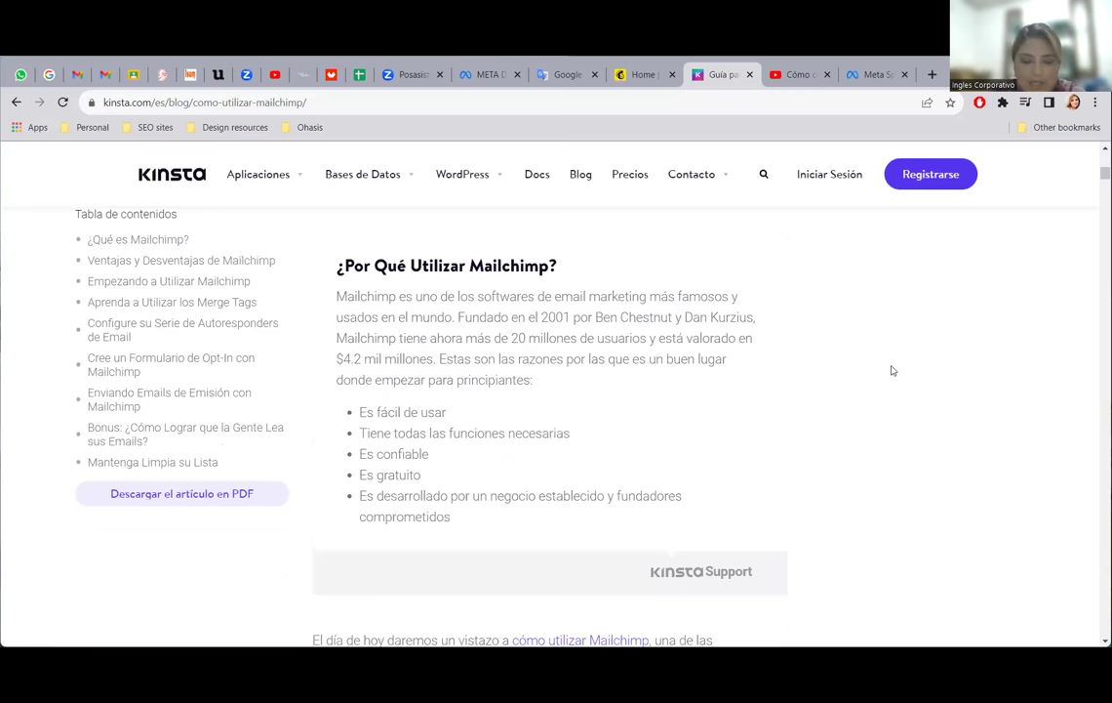
# Zoom the Kinsta guide to 175% and scroll back up to the Mailchimp banner image
pyautogui.hotkey('ctrl', '+')
pyautogui.hotkey('ctrl', '+')
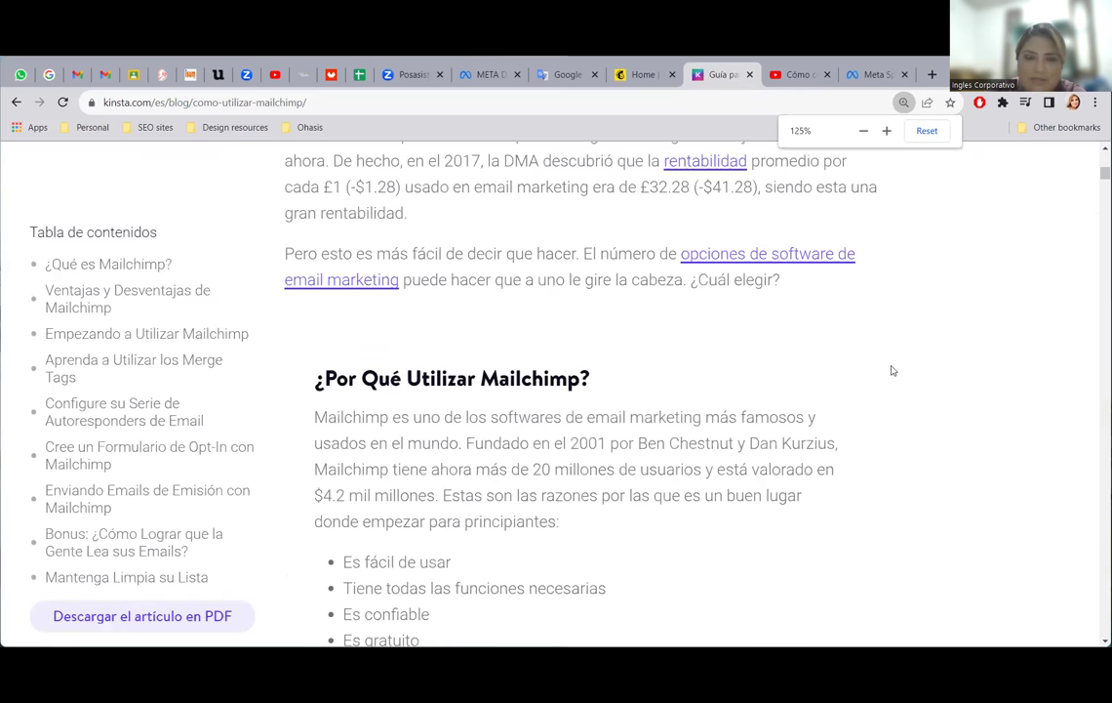
pyautogui.hotkey('ctrl', '-')
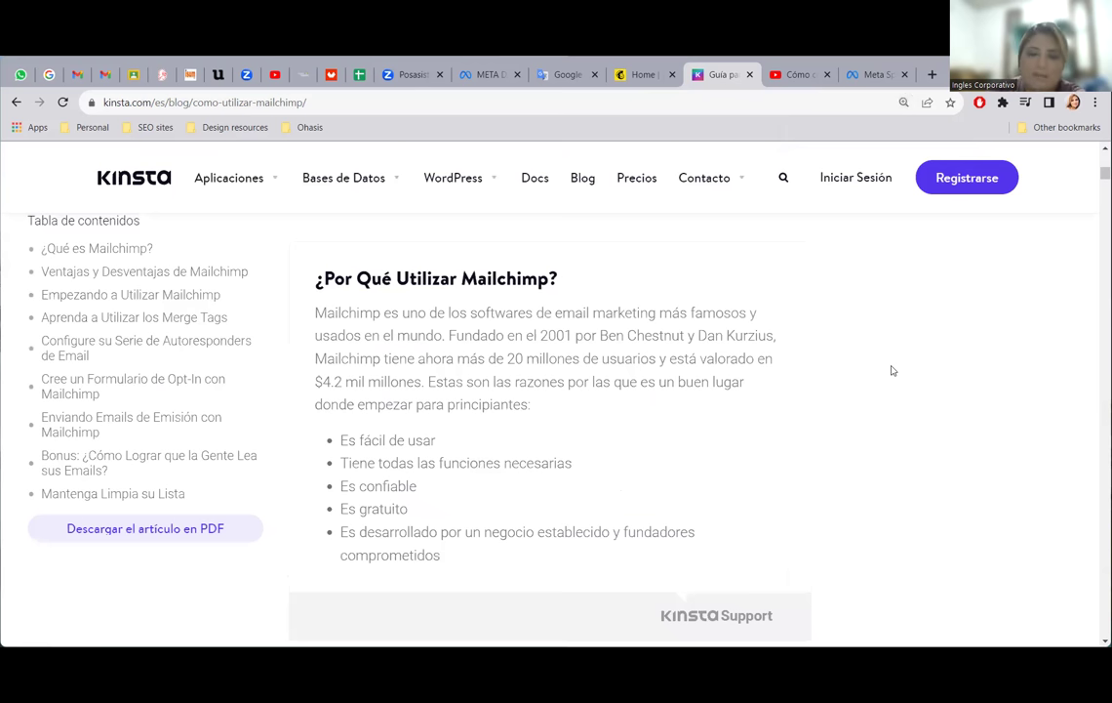
pyautogui.scroll(-1, 890, 370)
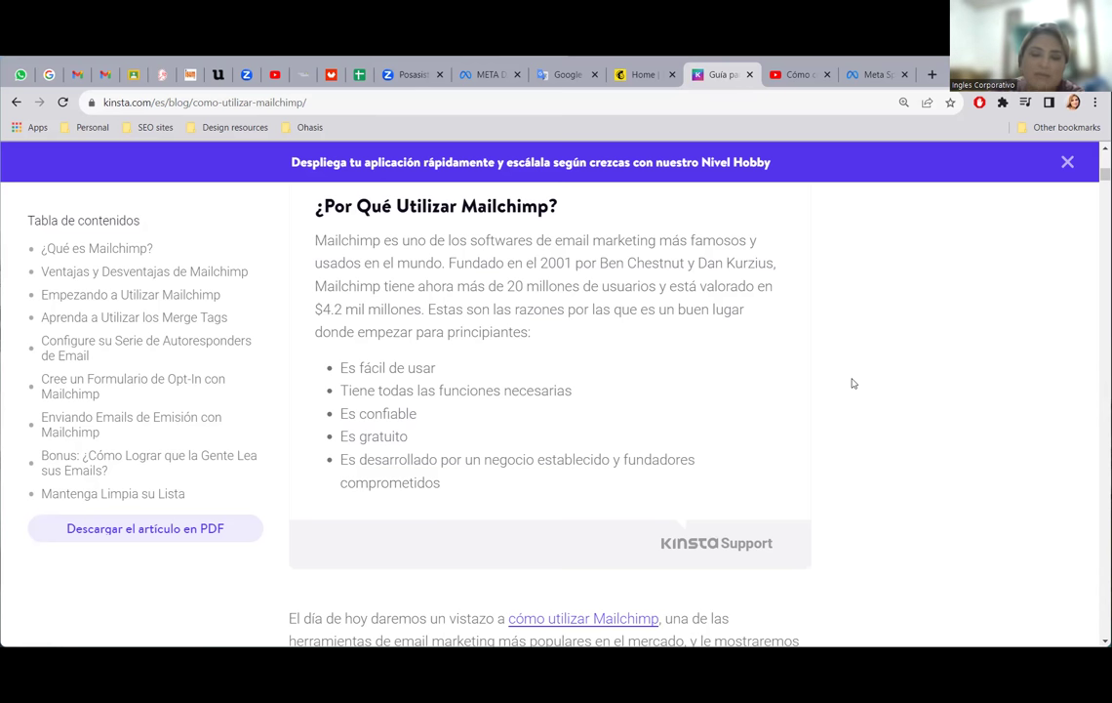
pyautogui.scroll(-3, 870, 420)
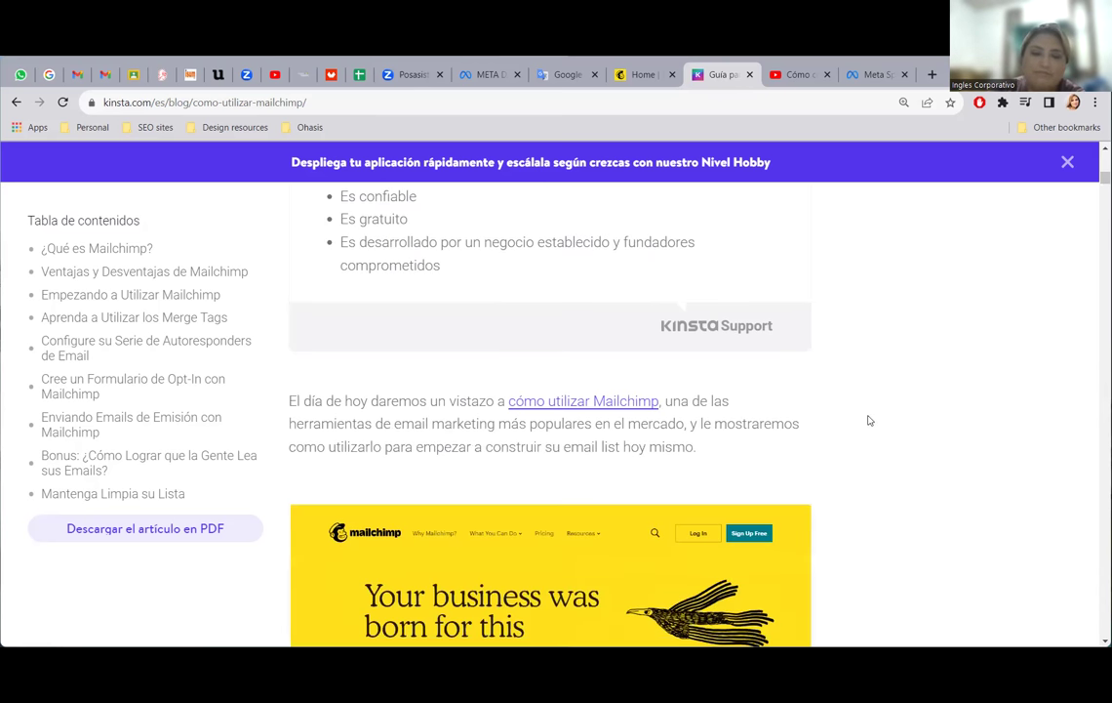
pyautogui.scroll(-1, 869, 420)
pyautogui.scroll(-1, 932, 410)
pyautogui.scroll(-2, 943, 408)
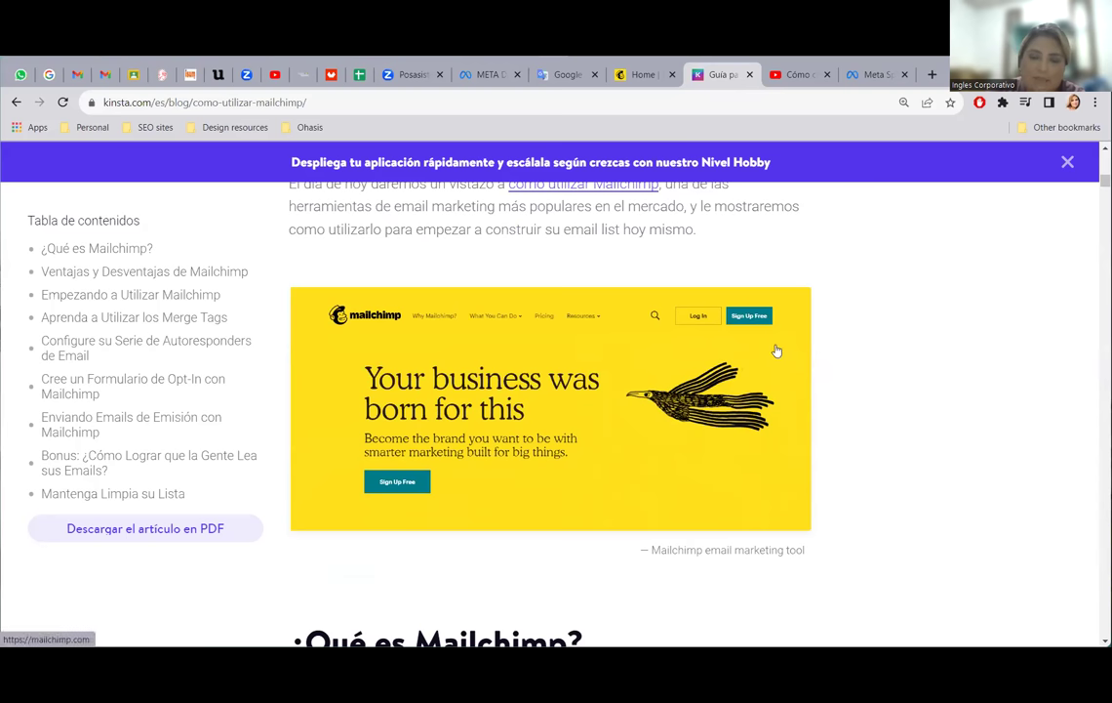
pyautogui.hotkey('ctrl', '+')
pyautogui.hotkey('ctrl', '+')
pyautogui.hotkey('ctrl', '+')
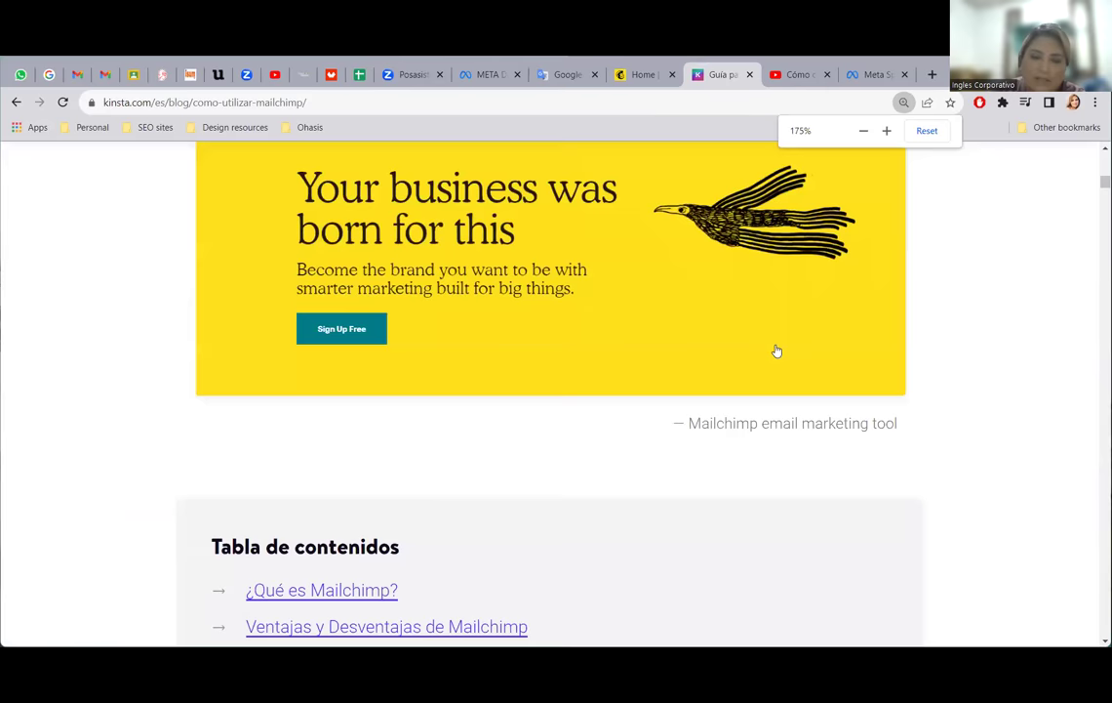
pyautogui.hotkey('ctrl', '+')
pyautogui.scroll(2, 777, 351)
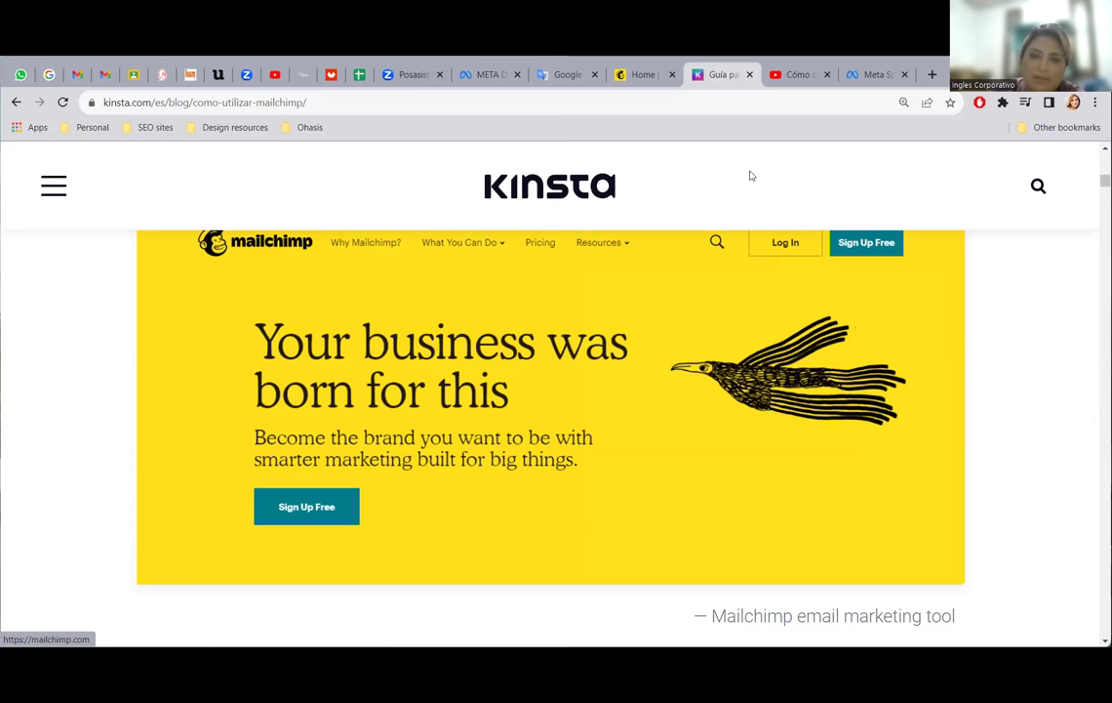
# Switch to the Mailchimp Home dashboard and open the account avatar menu
pyautogui.click(630, 73)
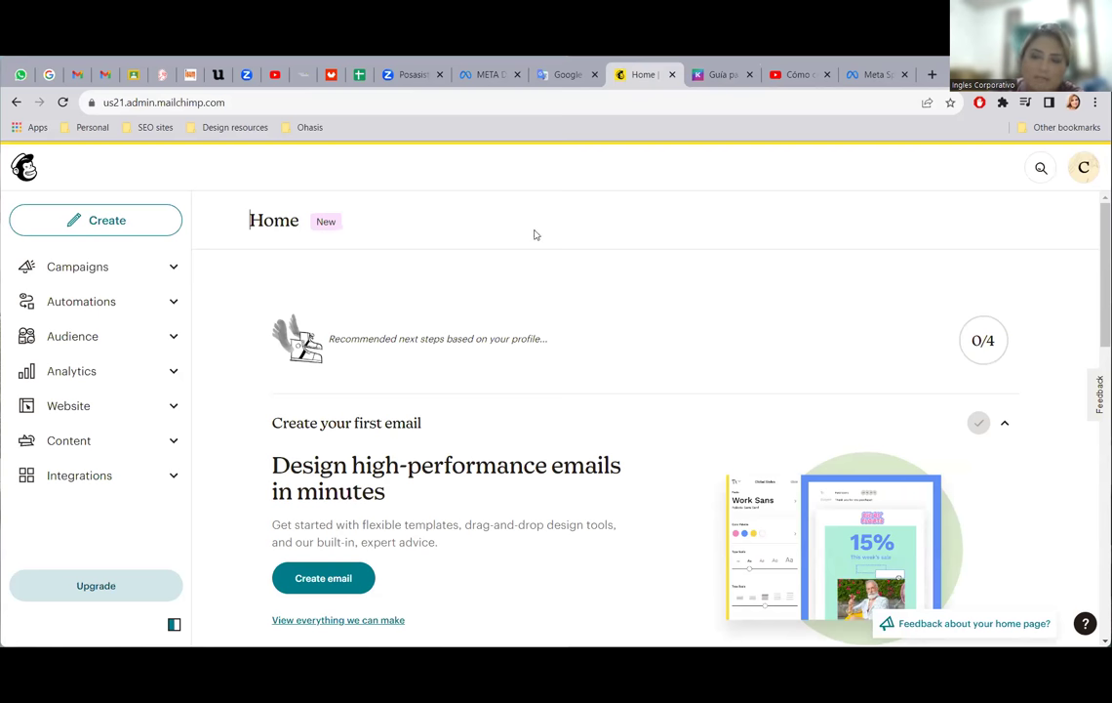
pyautogui.click(1085, 168)
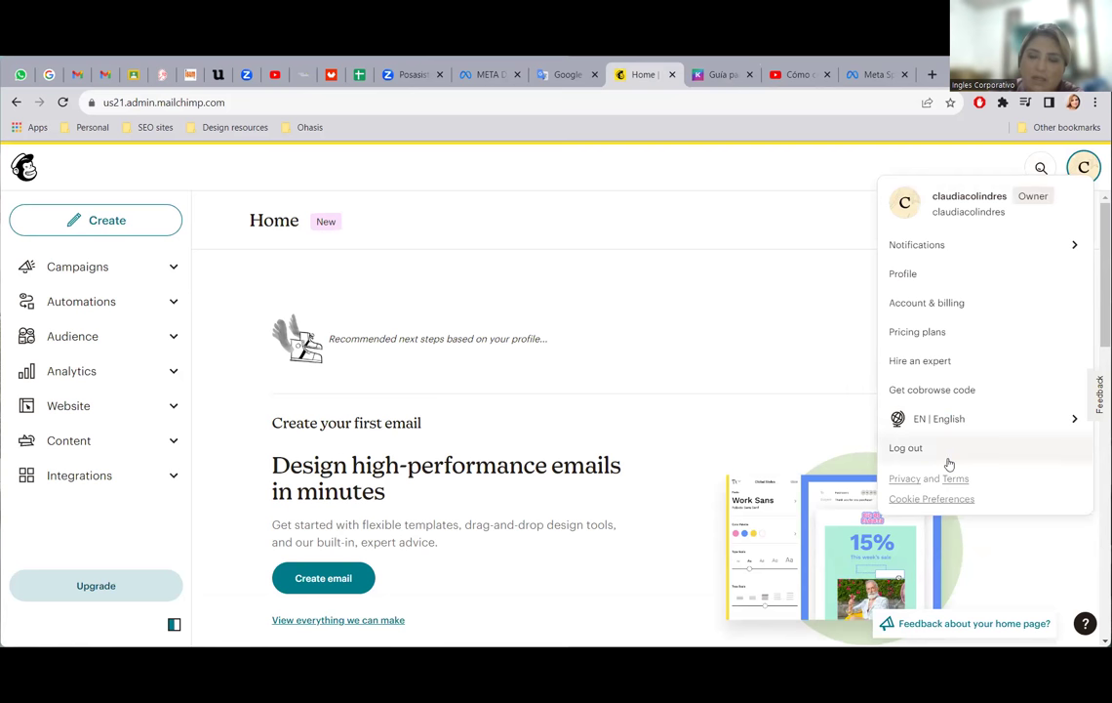
# Change the Mailchimp interface language from English to Español and browse the reloaded home page
pyautogui.click(951, 419)
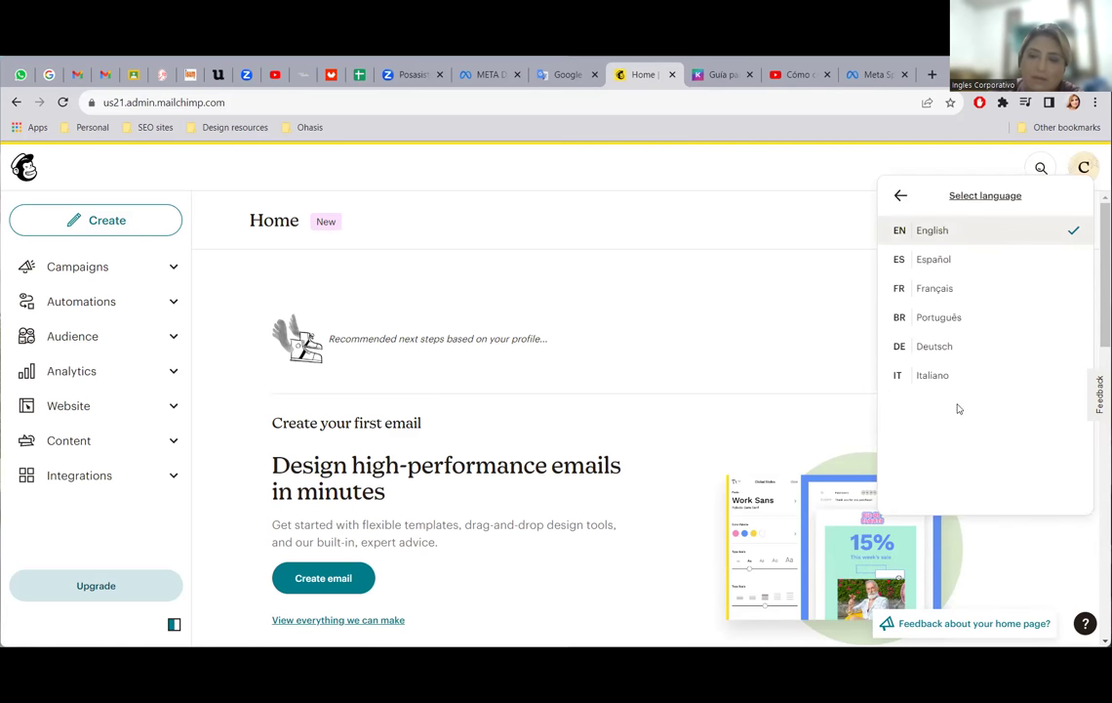
pyautogui.click(957, 259)
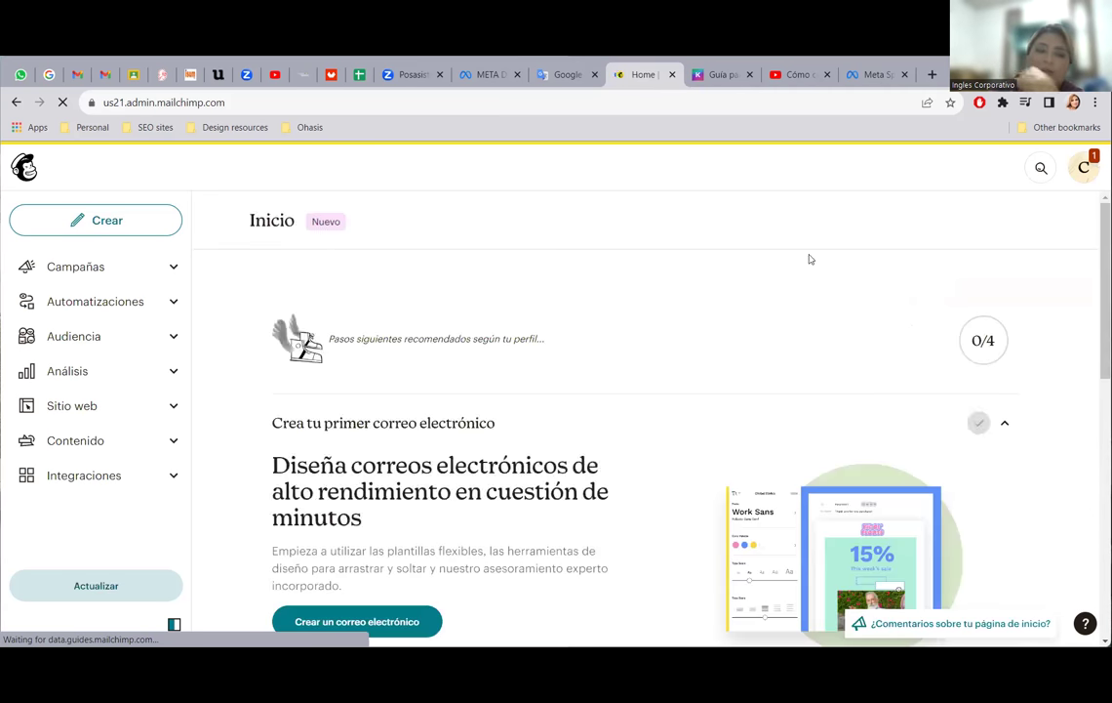
pyautogui.scroll(-2, 816, 285)
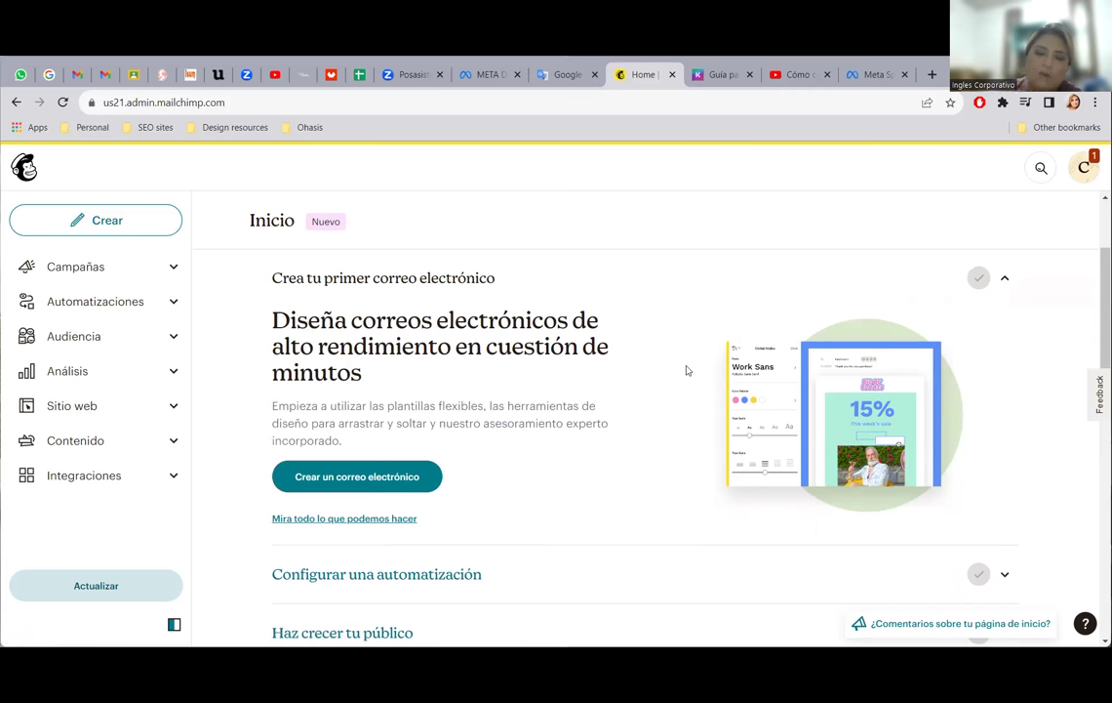
pyautogui.scroll(-2, 687, 371)
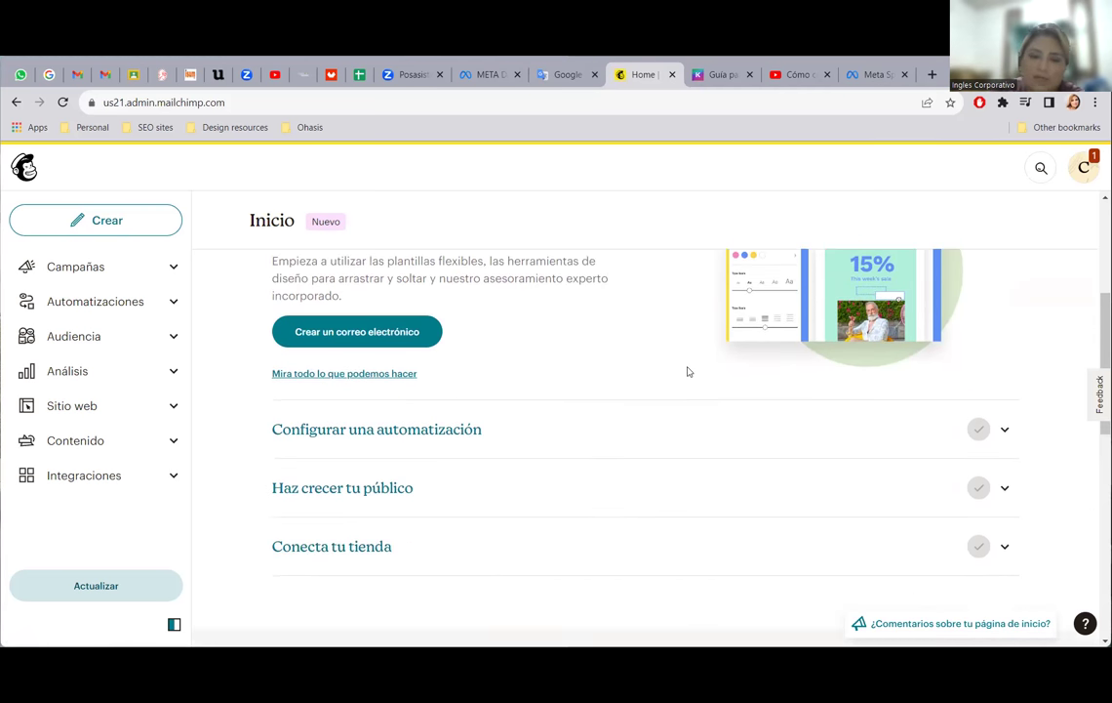
pyautogui.scroll(1, 687, 371)
pyautogui.scroll(-2, 687, 371)
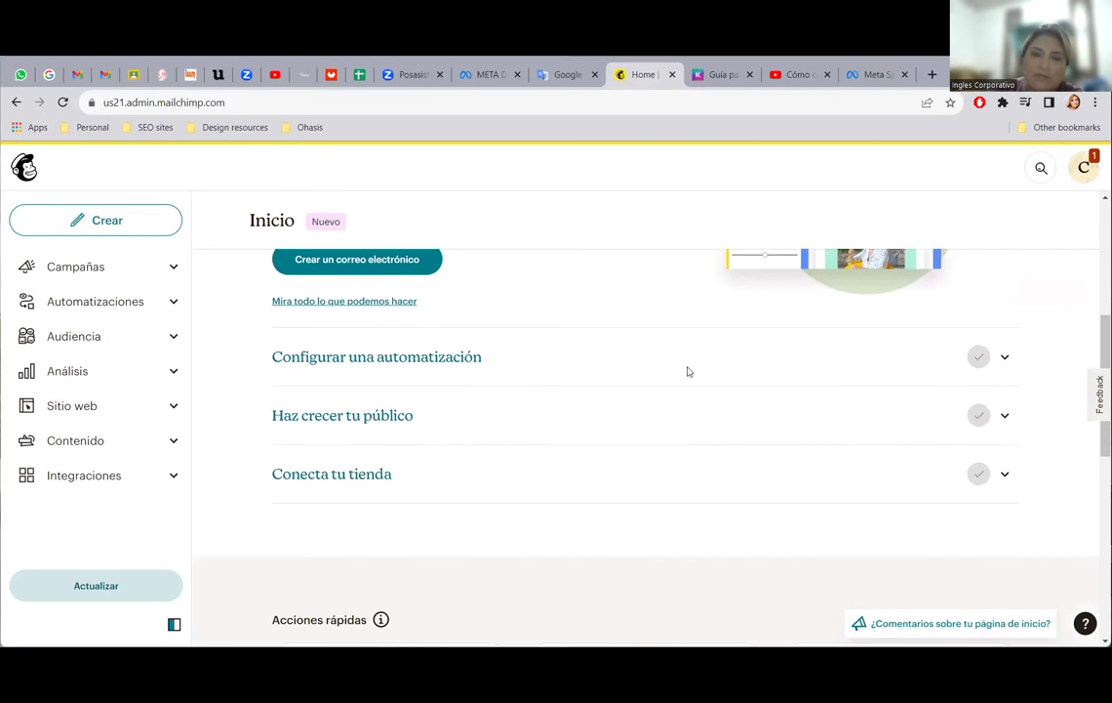
# Return to the Kinsta Mailchimp guide and set its zoom to 125%
pyautogui.click(730, 86)
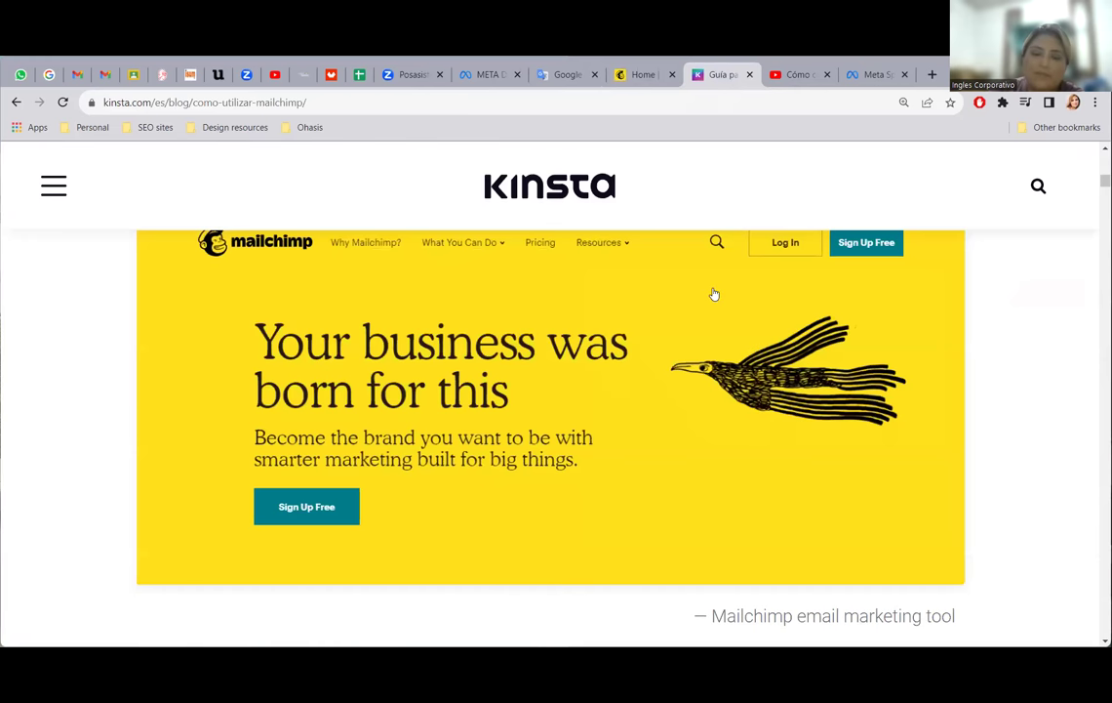
pyautogui.scroll(-3, 713, 293)
pyautogui.scroll(-2, 713, 293)
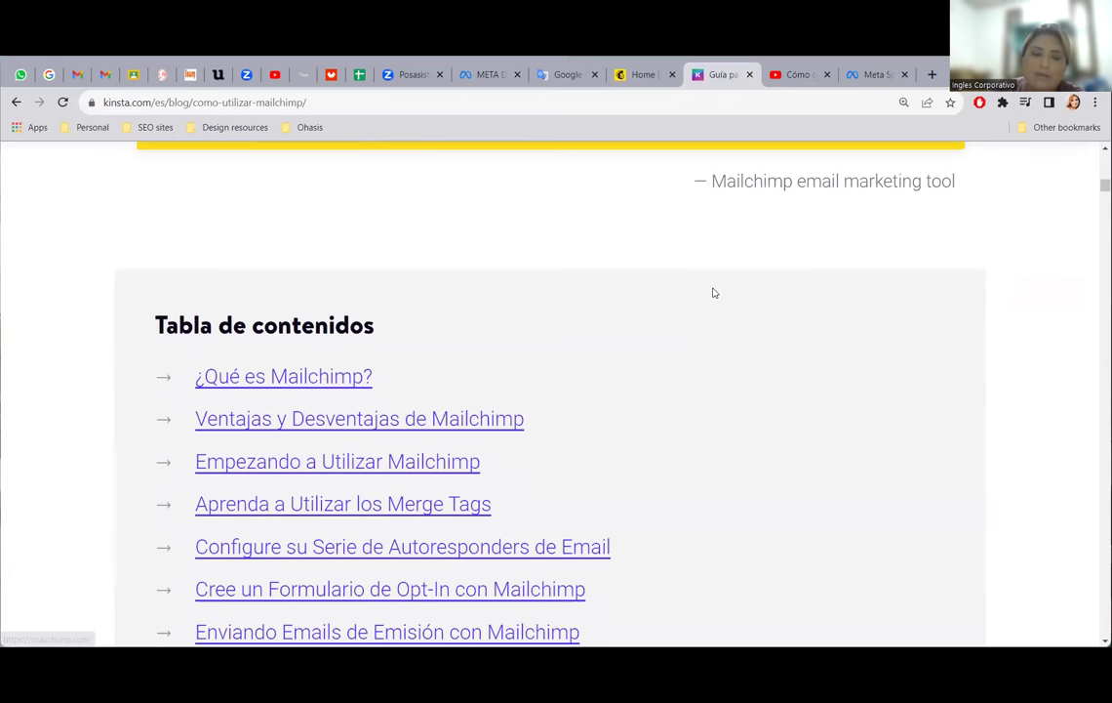
pyautogui.hotkey('ctrl', '+')
# Scroll to the original Mail Chimp homepage screenshot in '¿Qué es Mailchimp?'
pyautogui.scroll(-7, 713, 293)
pyautogui.scroll(-3, 713, 293)
pyautogui.scroll(-3, 714, 292)
pyautogui.scroll(-1, 713, 293)
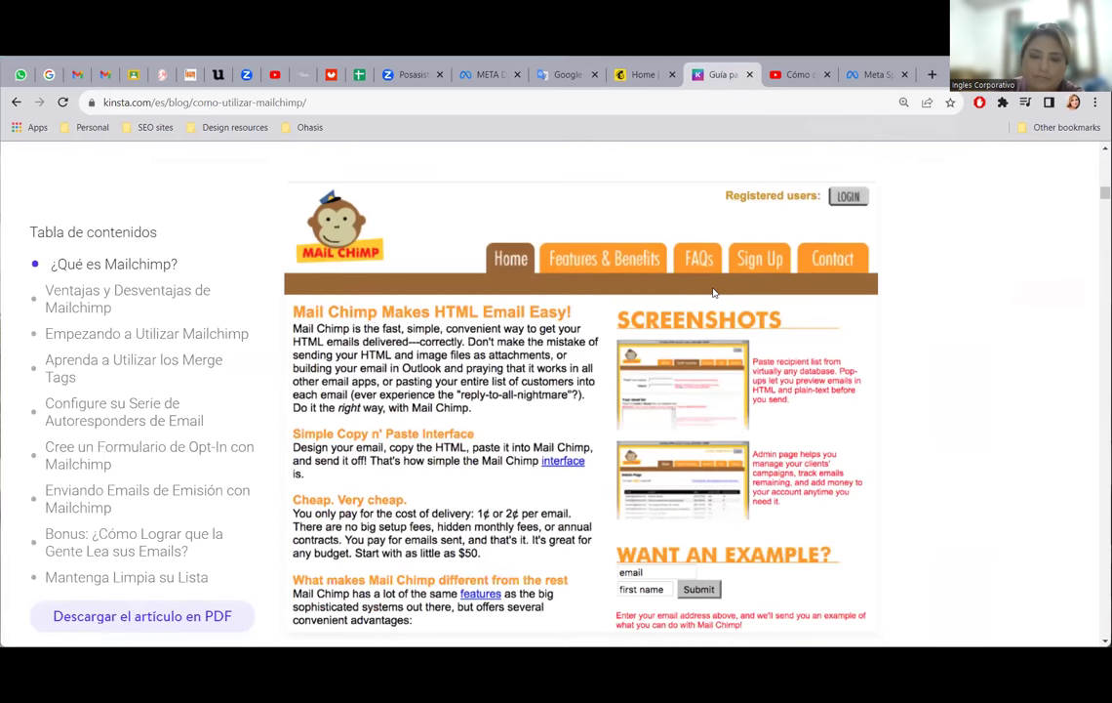
pyautogui.scroll(-1, 713, 293)
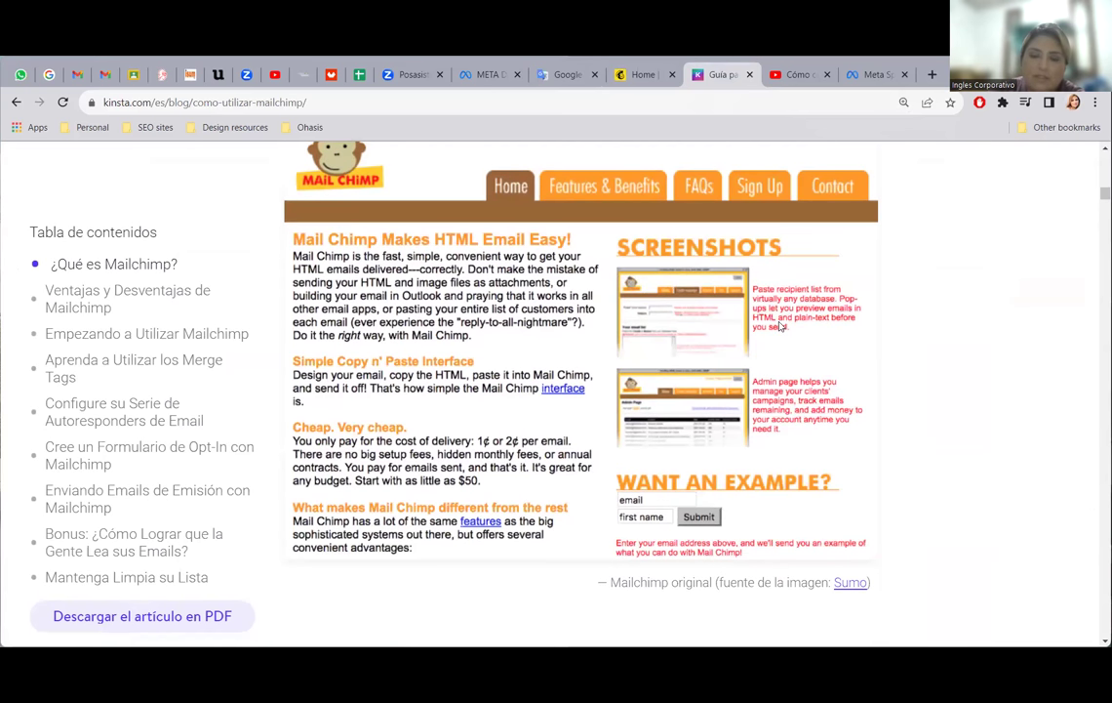
pyautogui.scroll(1, 780, 326)
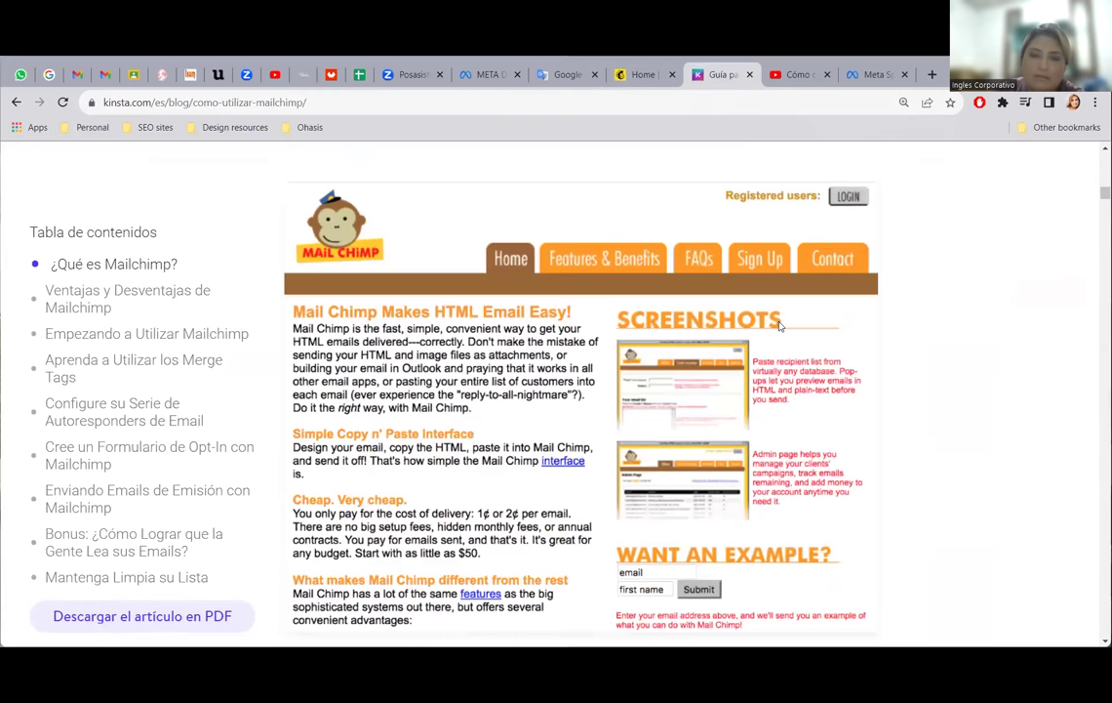
pyautogui.scroll(-1, 779, 326)
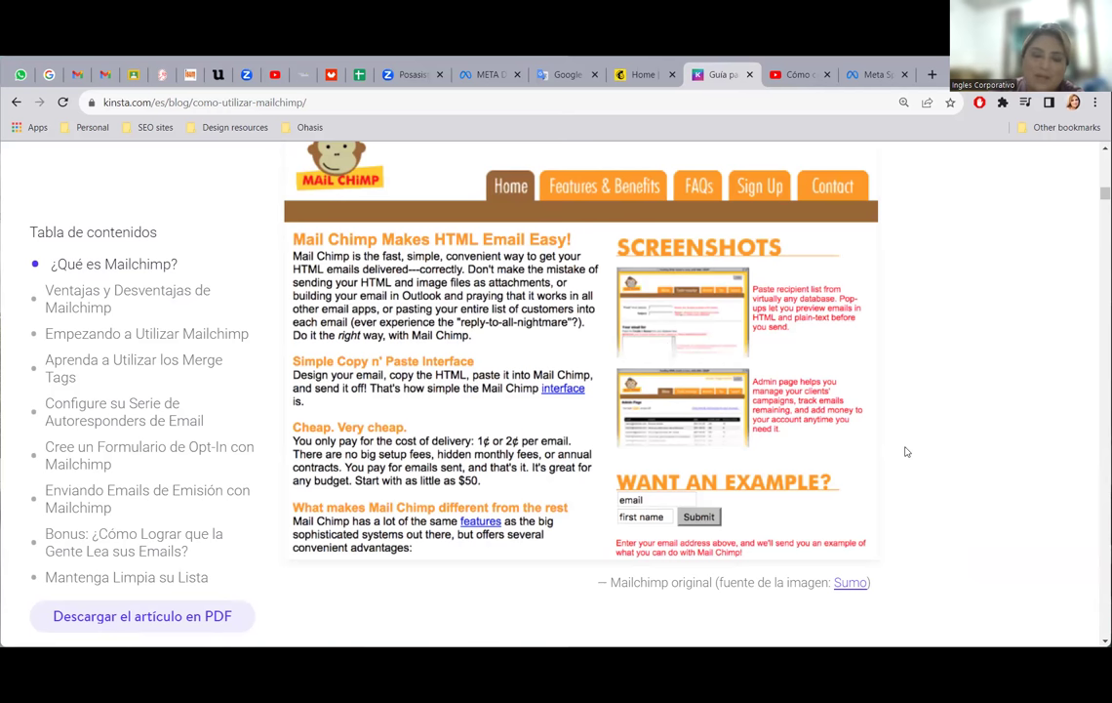
pyautogui.scroll(-1, 906, 451)
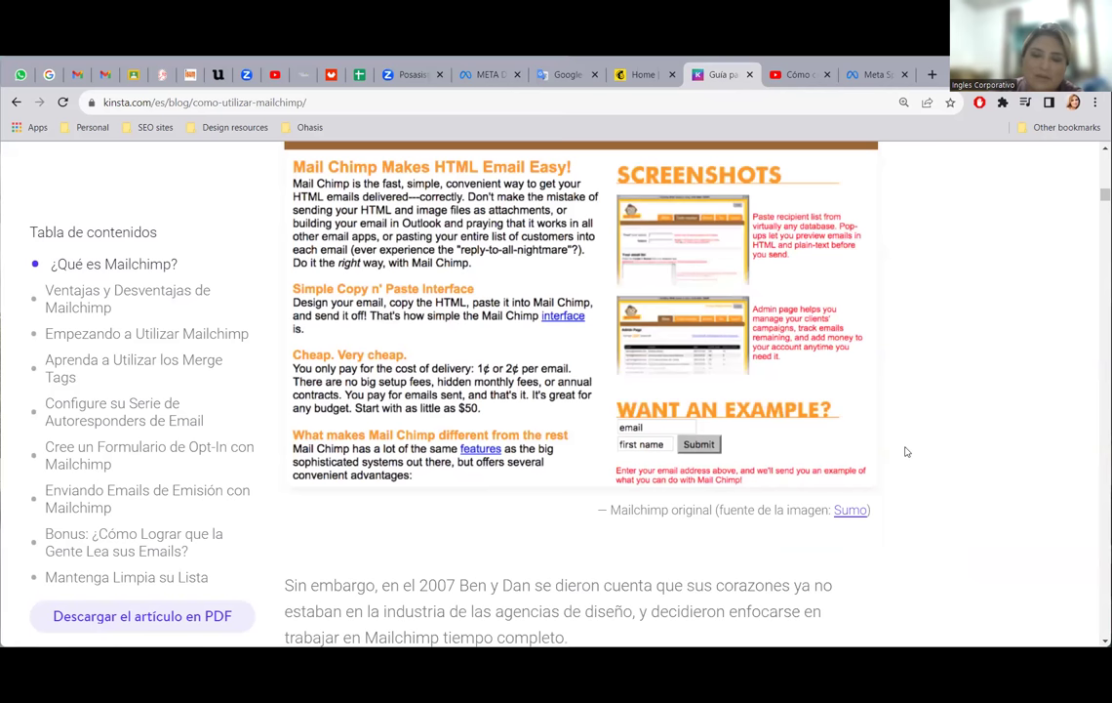
pyautogui.scroll(1, 906, 451)
pyautogui.scroll(-1, 906, 452)
# Scroll down to the 'Ventajas y Desventajas de Mailchimp' heading and its opening paragraphs
pyautogui.scroll(1, 905, 452)
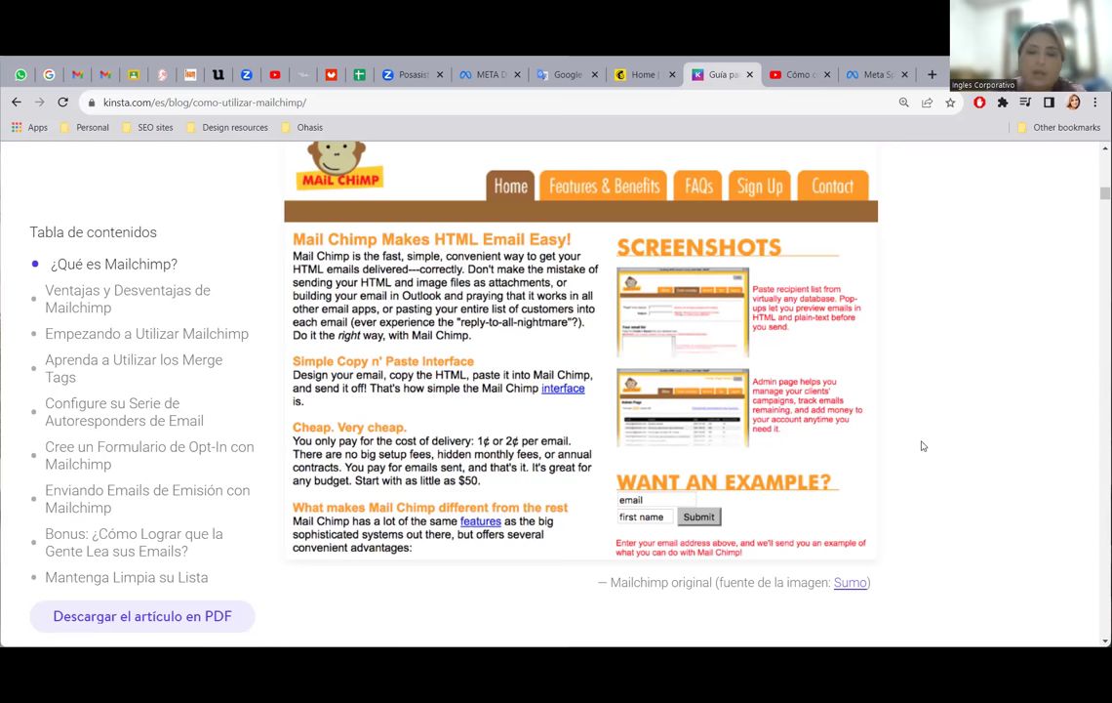
pyautogui.scroll(-1, 931, 378)
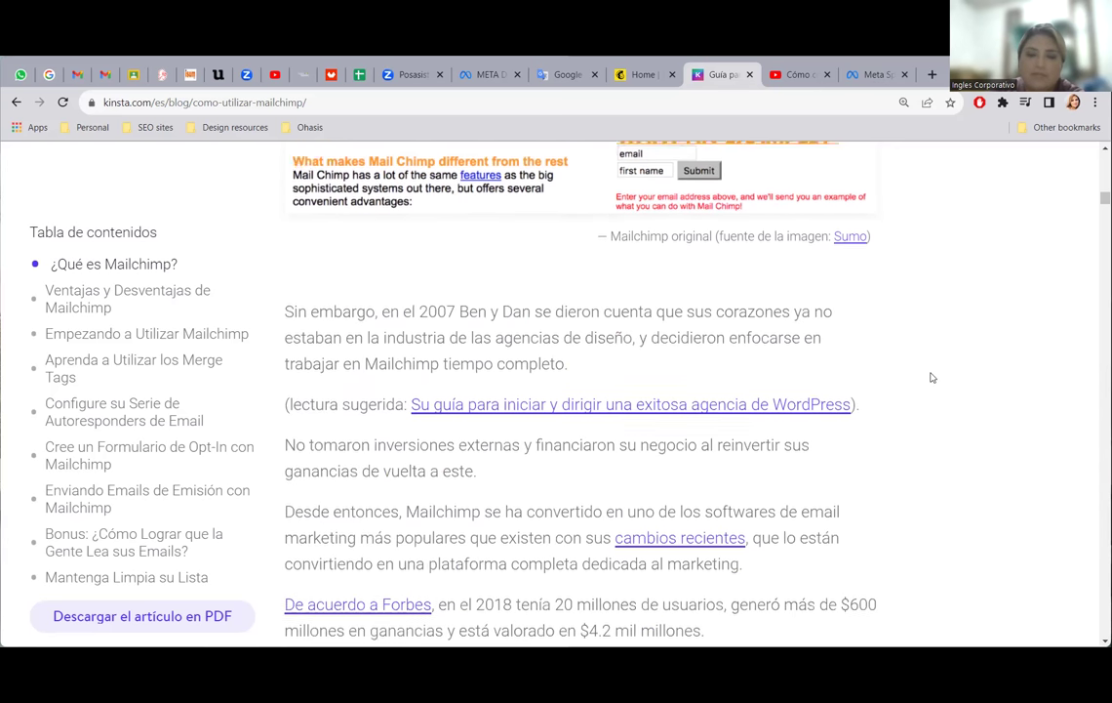
pyautogui.scroll(-1, 931, 378)
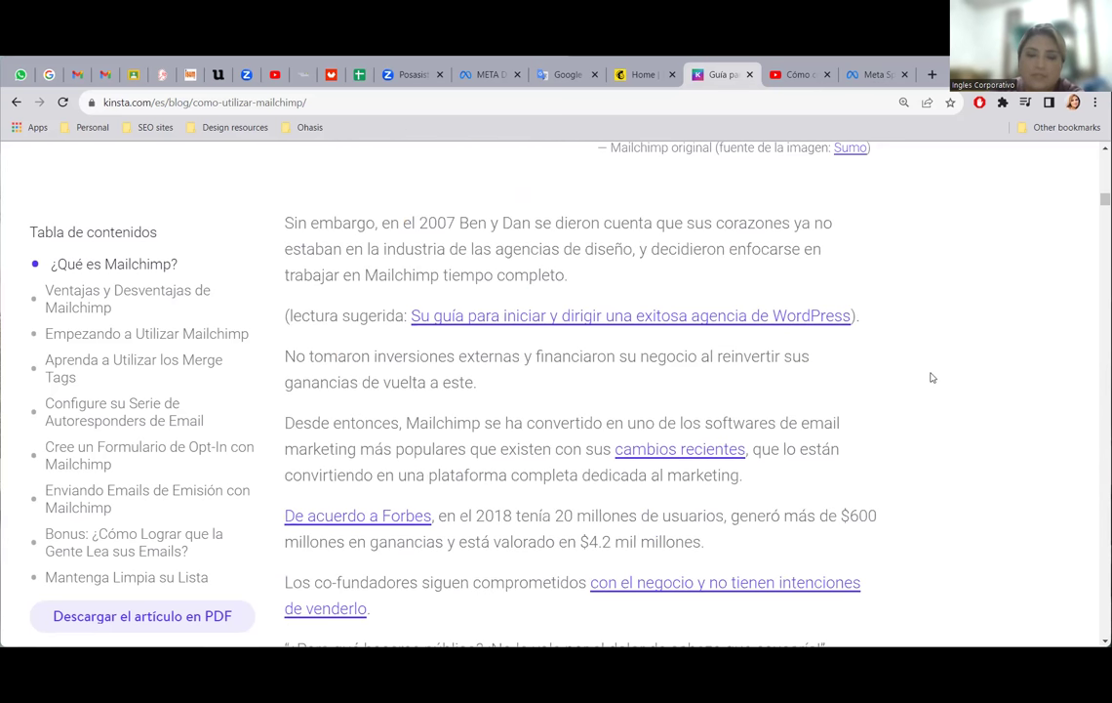
pyautogui.scroll(-1, 931, 378)
pyautogui.scroll(-2, 931, 378)
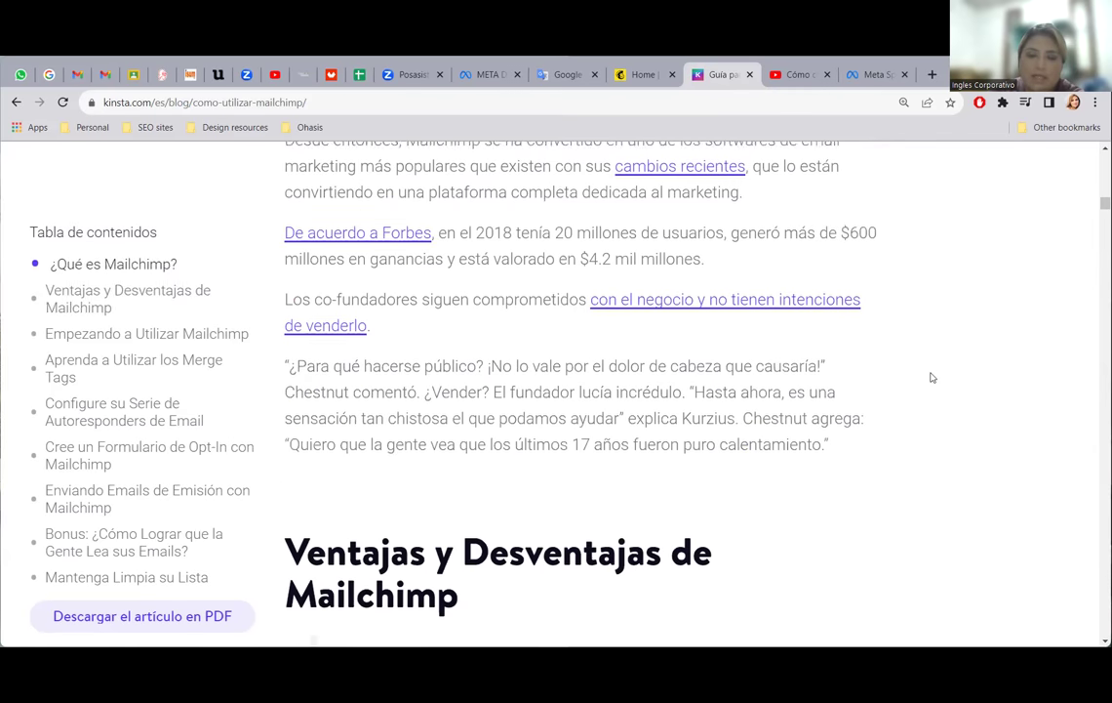
pyautogui.scroll(-2, 931, 378)
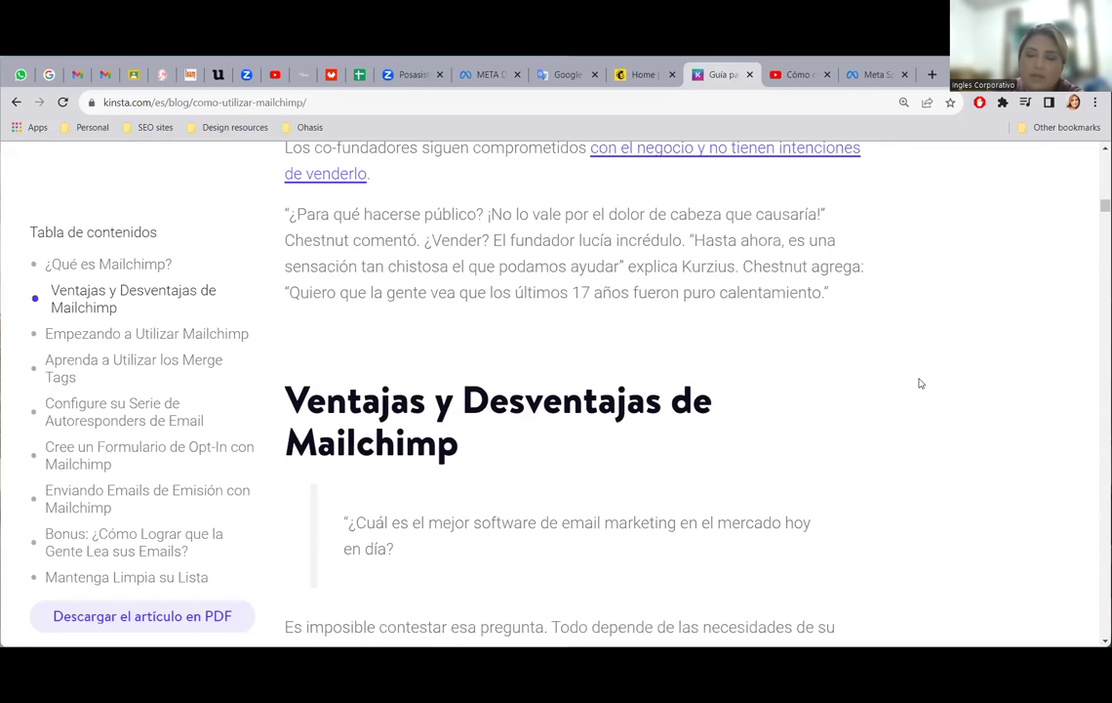
pyautogui.scroll(1, 915, 374)
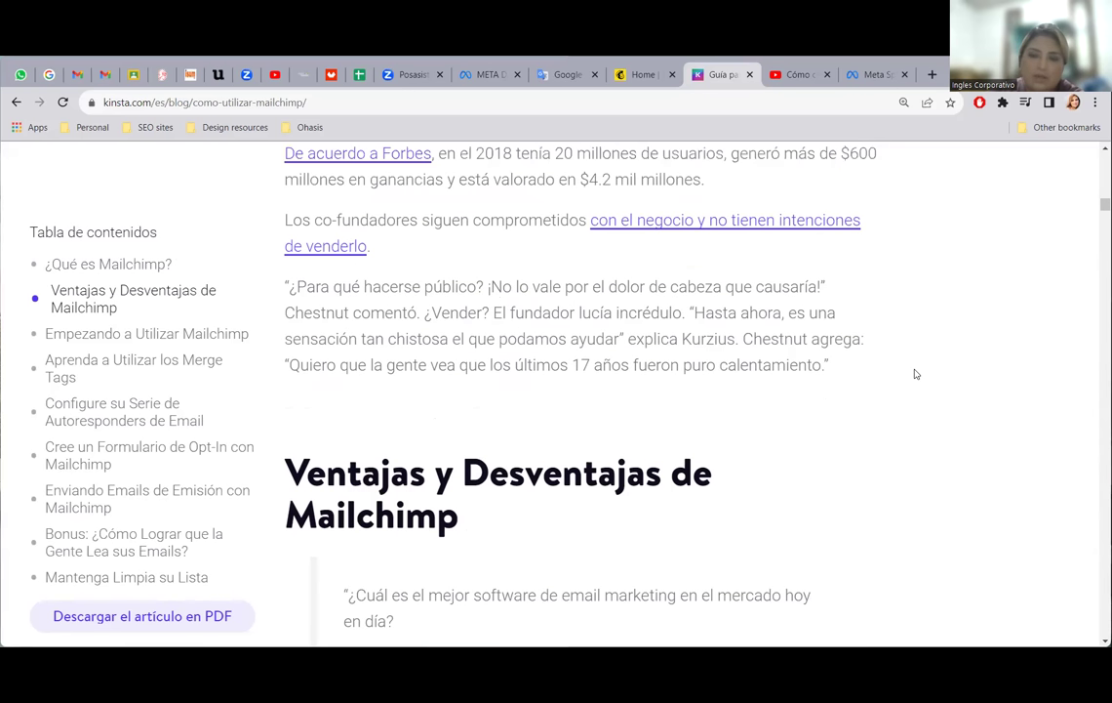
pyautogui.scroll(-1, 915, 374)
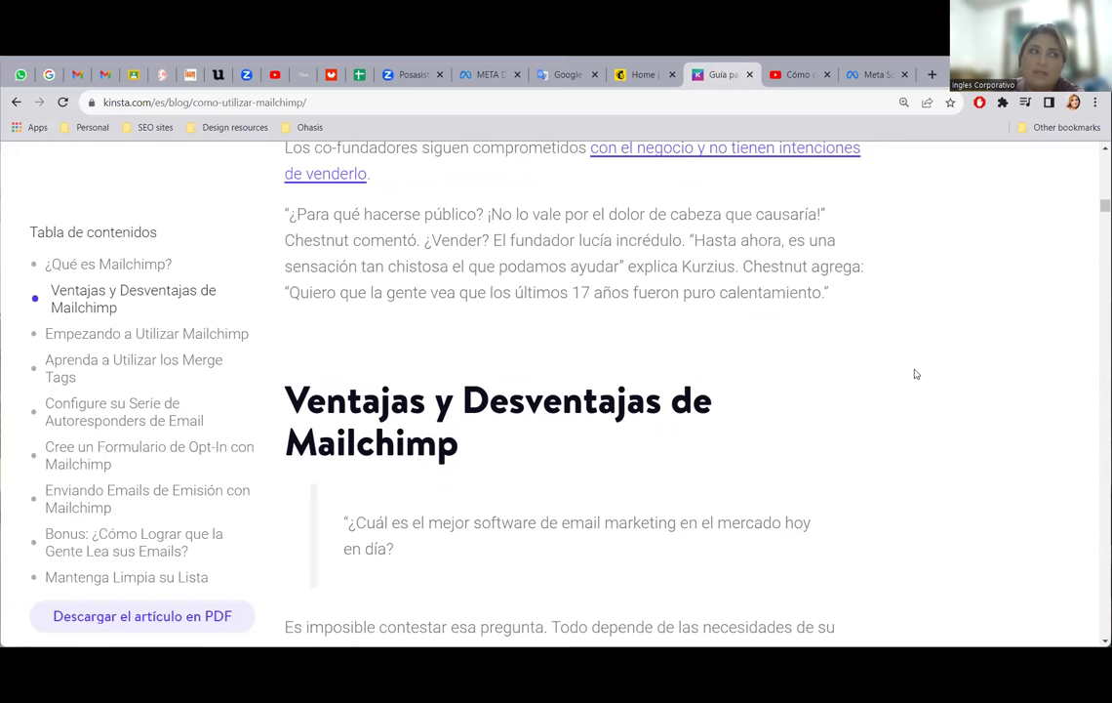
pyautogui.scroll(-1, 915, 374)
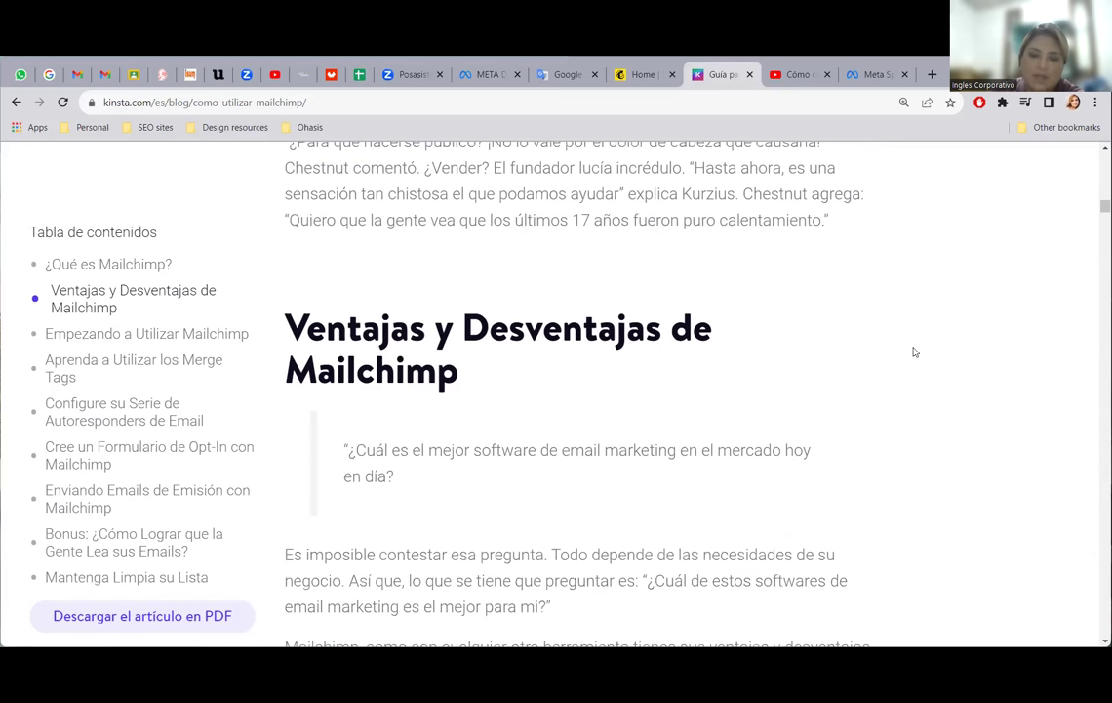
pyautogui.scroll(-1, 914, 364)
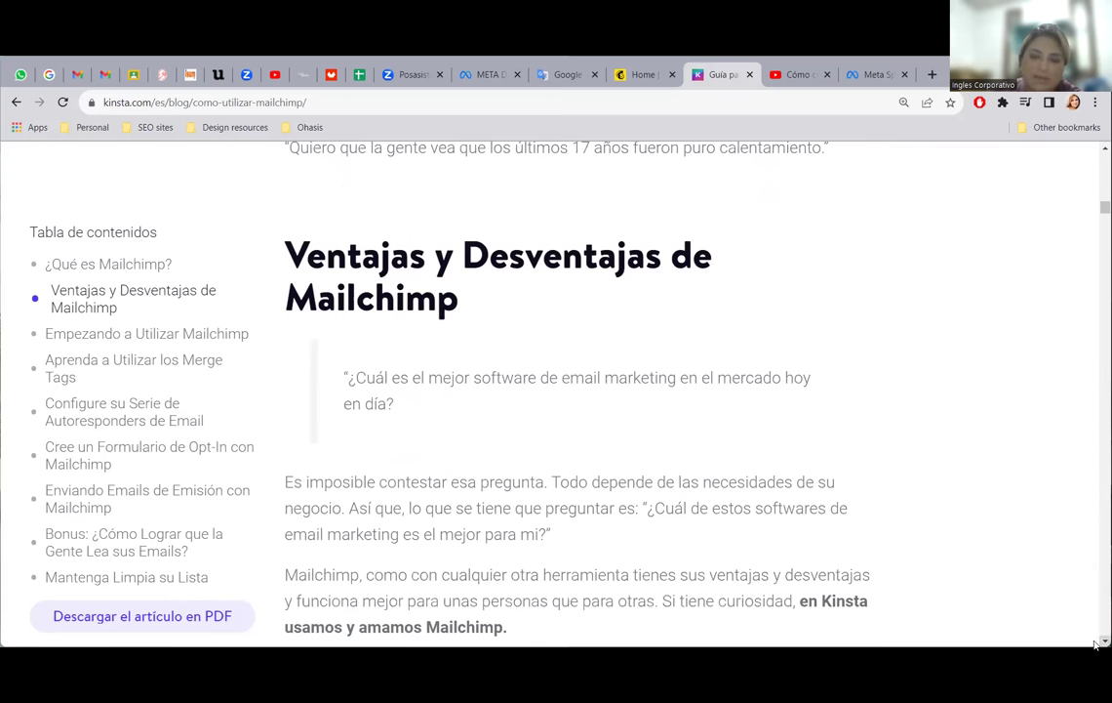
pyautogui.scroll(-1, 1094, 639)
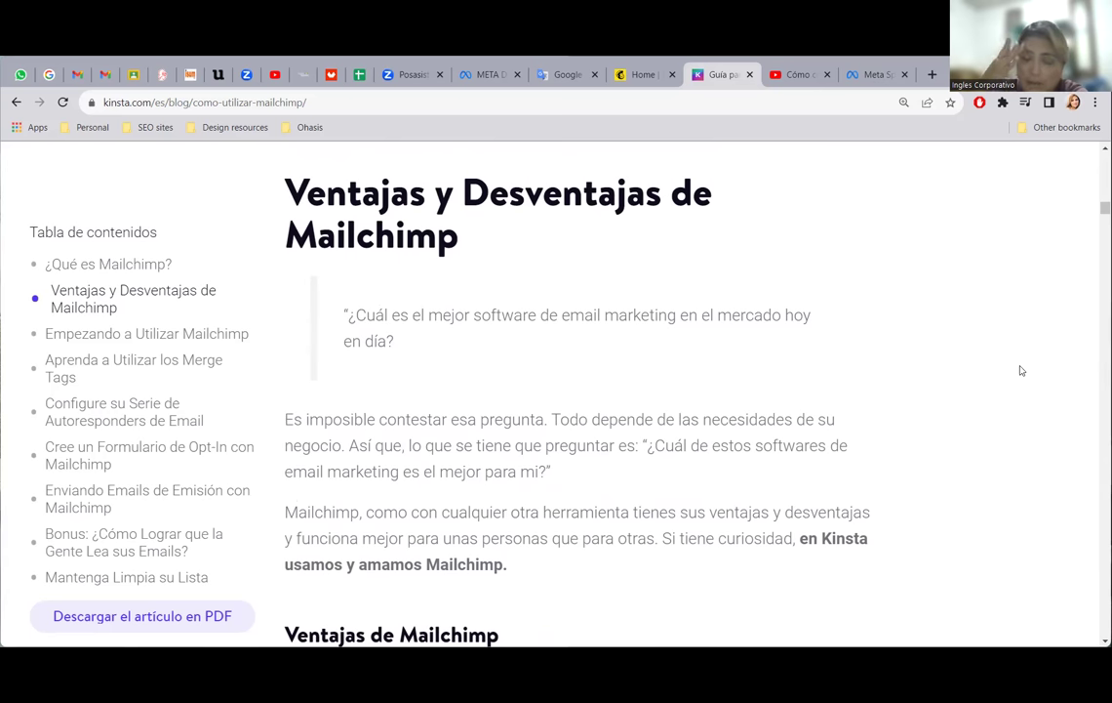
# Scroll down to the 'Negocio establecido y Fundadores Comprometidos' advantage explaining the Efecto Lindy and Mailchimp's 18 years
pyautogui.scroll(-1, 1021, 370)
pyautogui.scroll(-1, 1021, 369)
pyautogui.scroll(-1, 1021, 370)
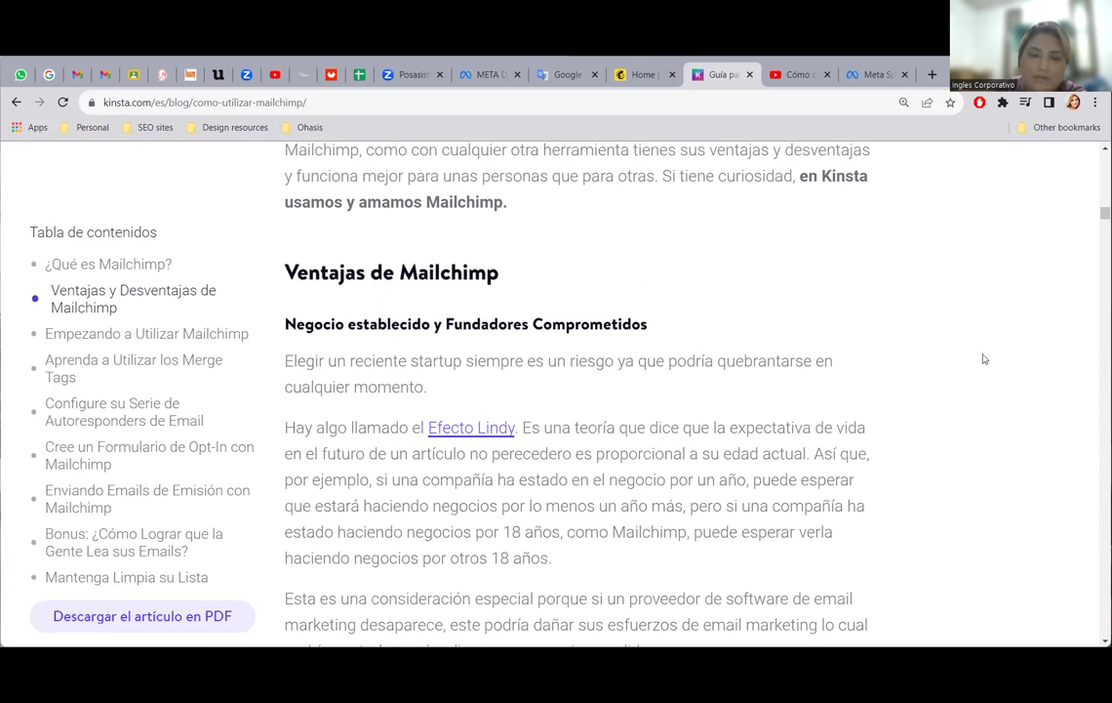
pyautogui.scroll(-1, 983, 359)
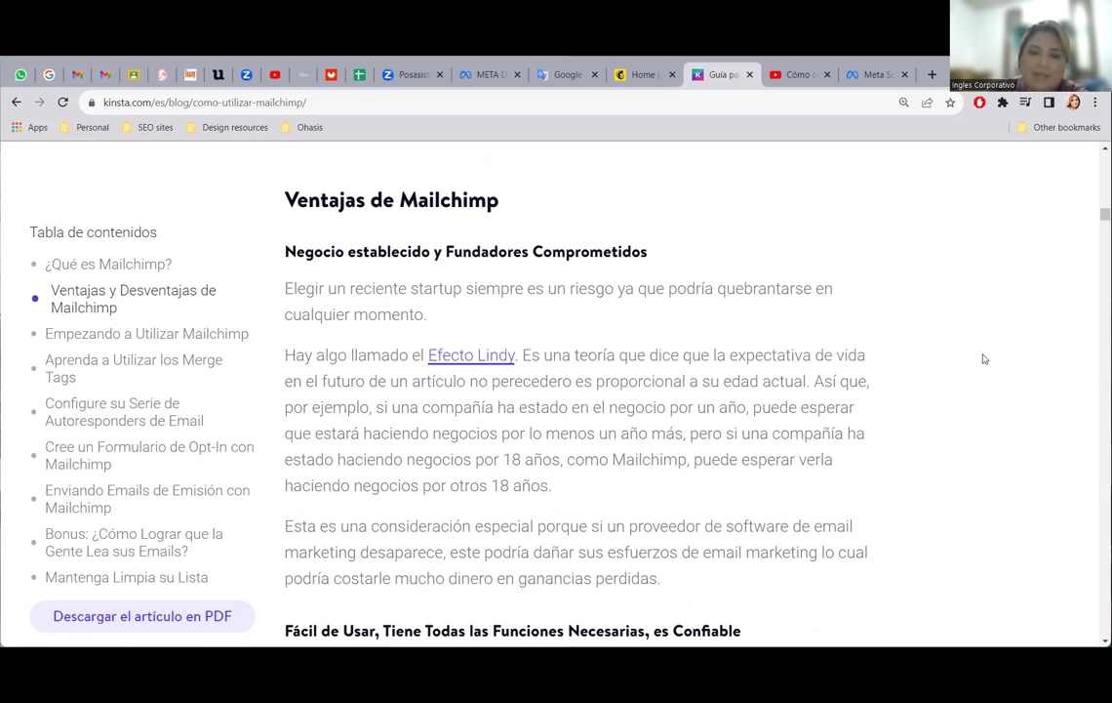
pyautogui.scroll(-1, 983, 359)
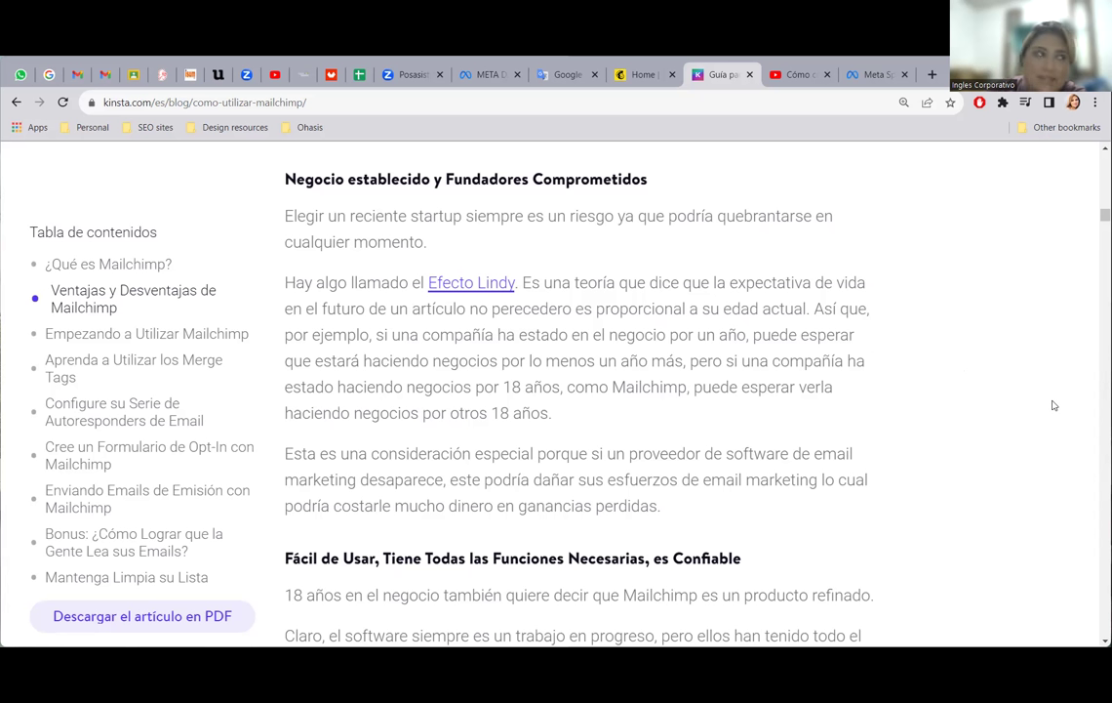
# Scroll past 'Comenzar no Tiene Costo' (free up to 2,000 subscribers) to the Premium-to-Free pricing cards
pyautogui.scroll(-1, 1053, 405)
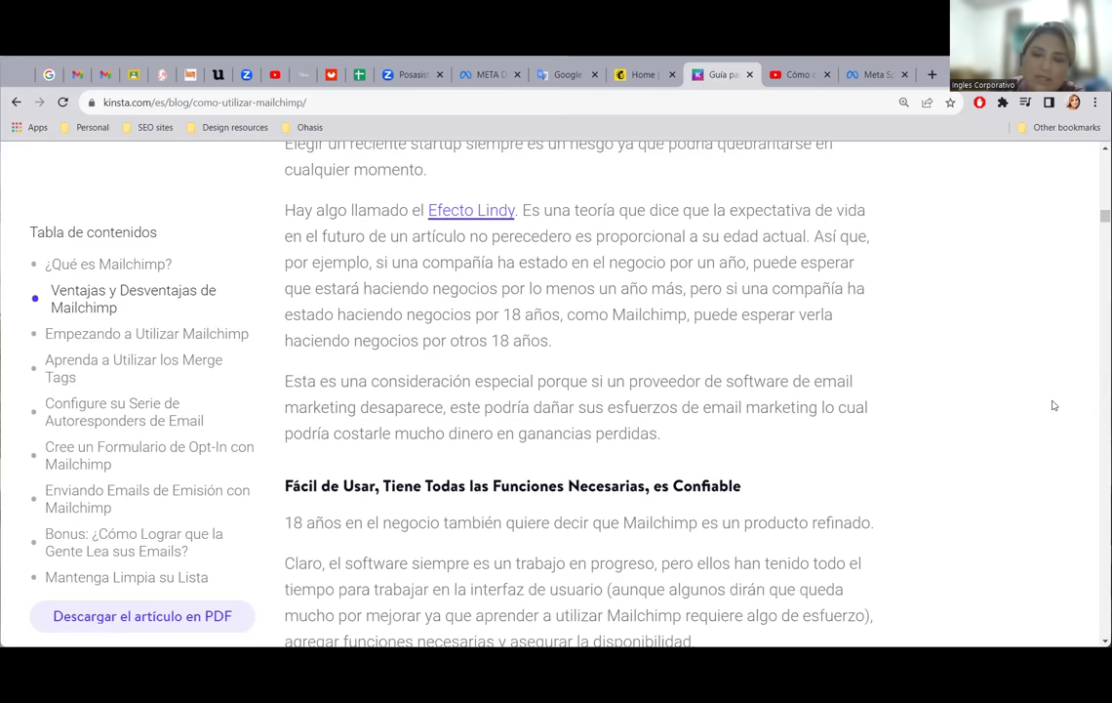
pyautogui.scroll(-1, 1053, 405)
pyautogui.scroll(-1, 1053, 405)
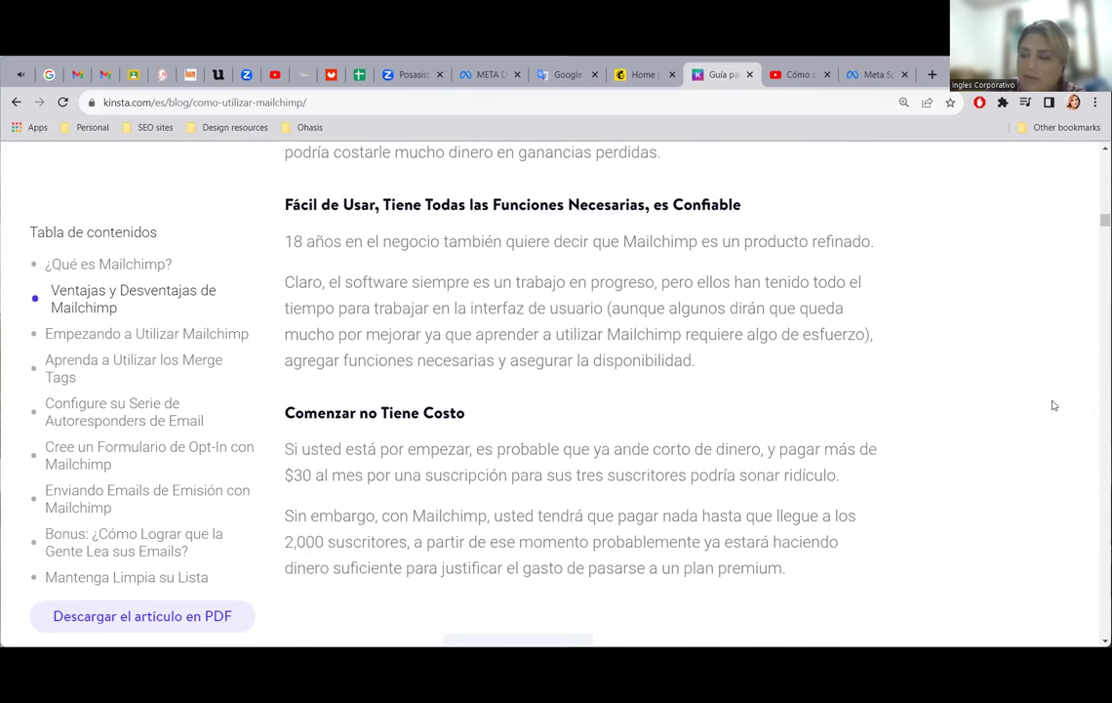
pyautogui.scroll(-3, 1053, 405)
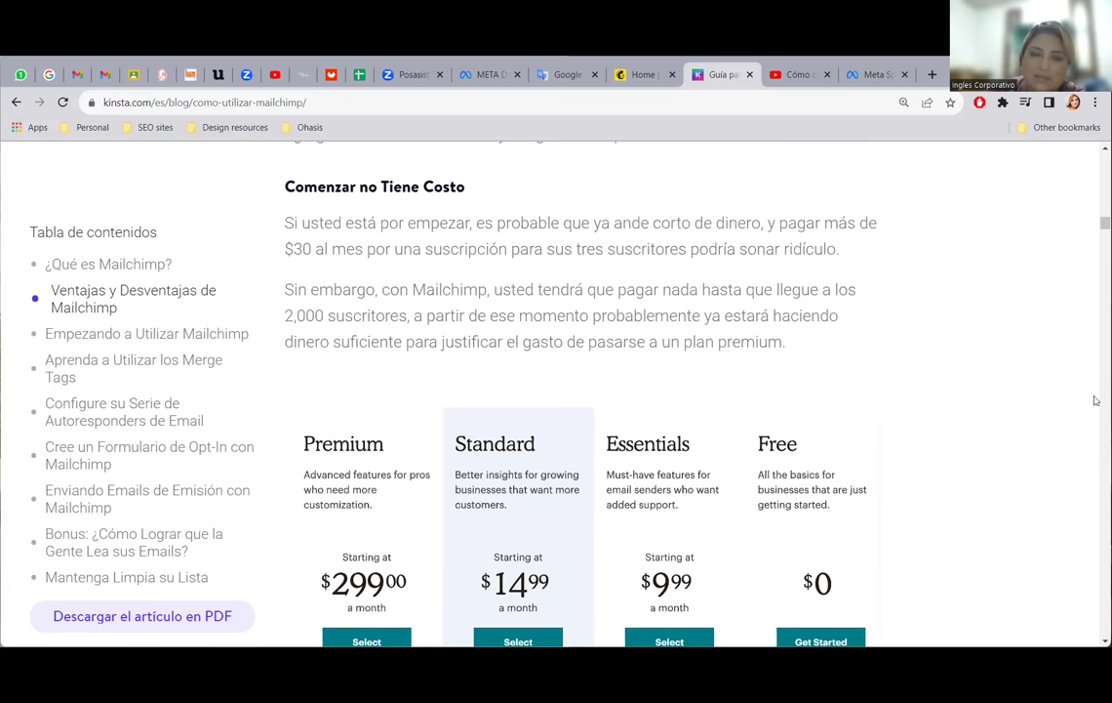
pyautogui.scroll(-1, 978, 574)
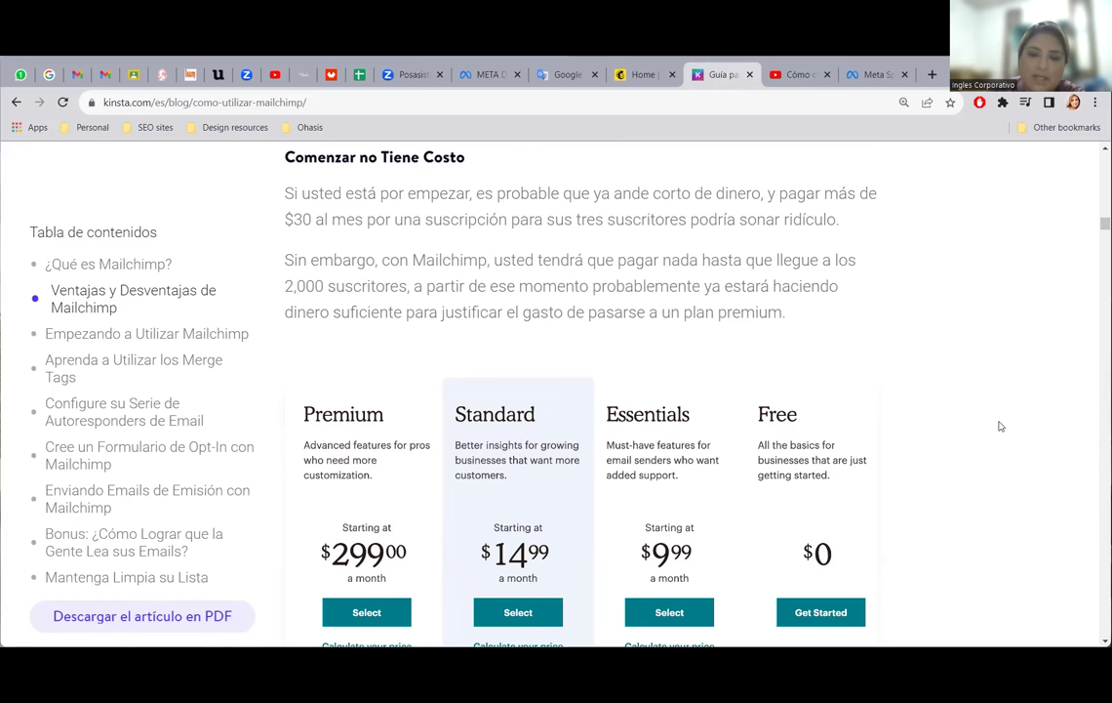
pyautogui.scroll(-3, 999, 424)
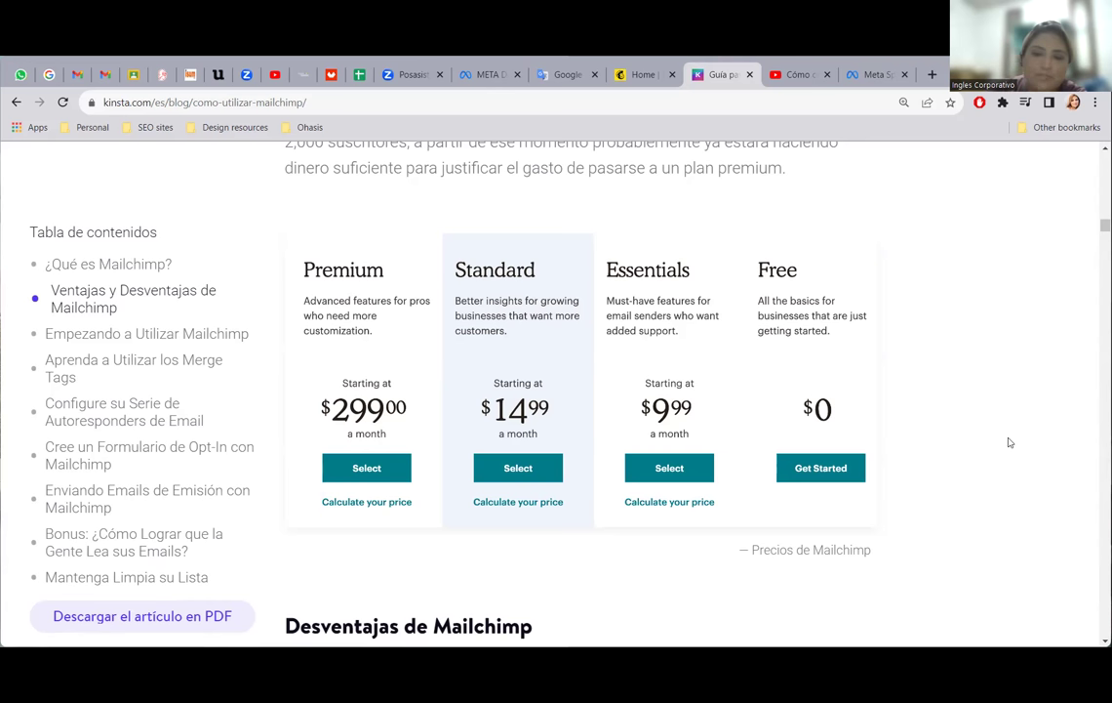
# Scroll to the 'Es un Software de Email Marketing Genérico' drawback and its MoonMail suggestion for hobby use
pyautogui.scroll(-4, 1010, 442)
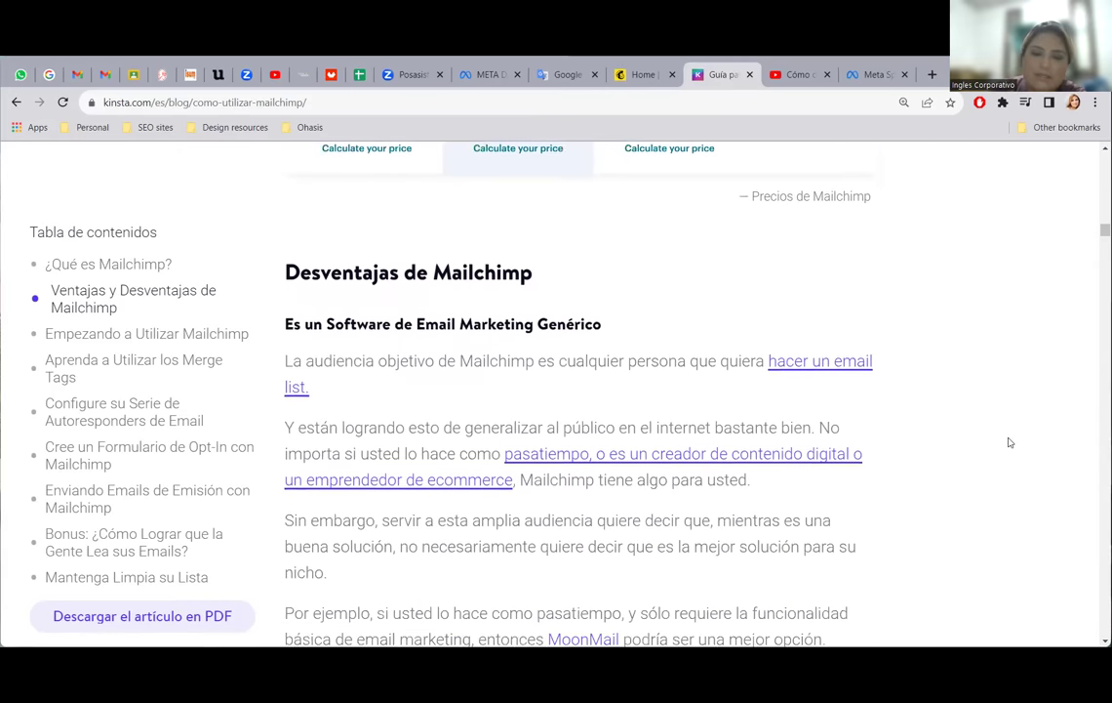
pyautogui.scroll(-1, 1010, 442)
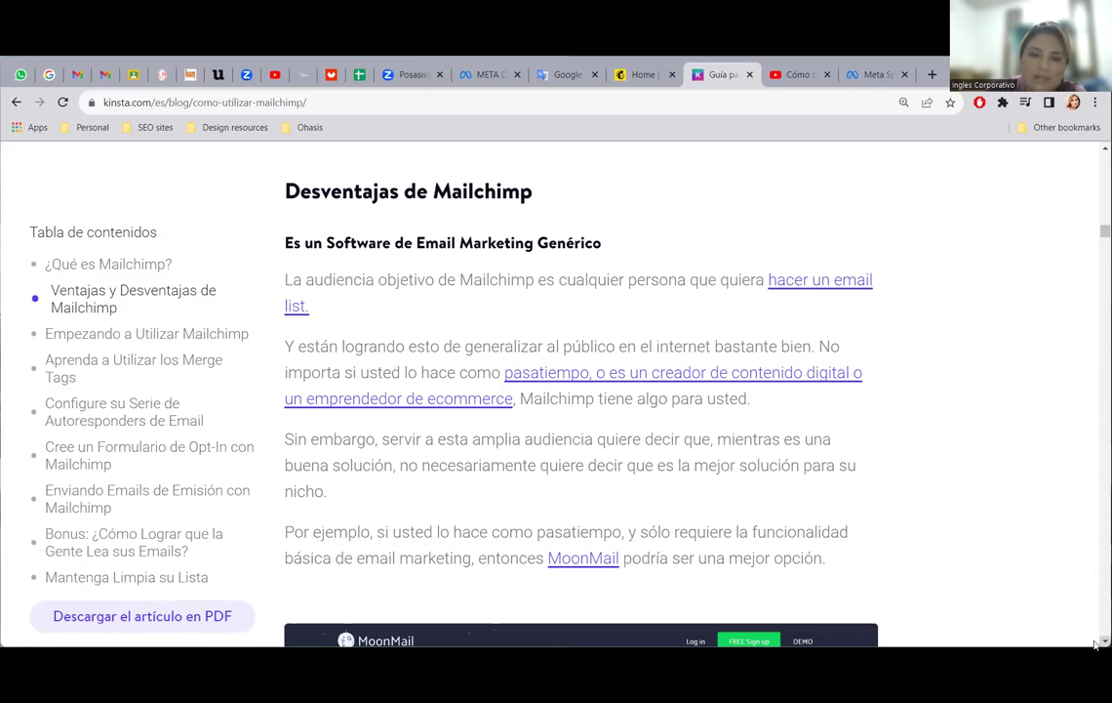
pyautogui.click(1096, 644)
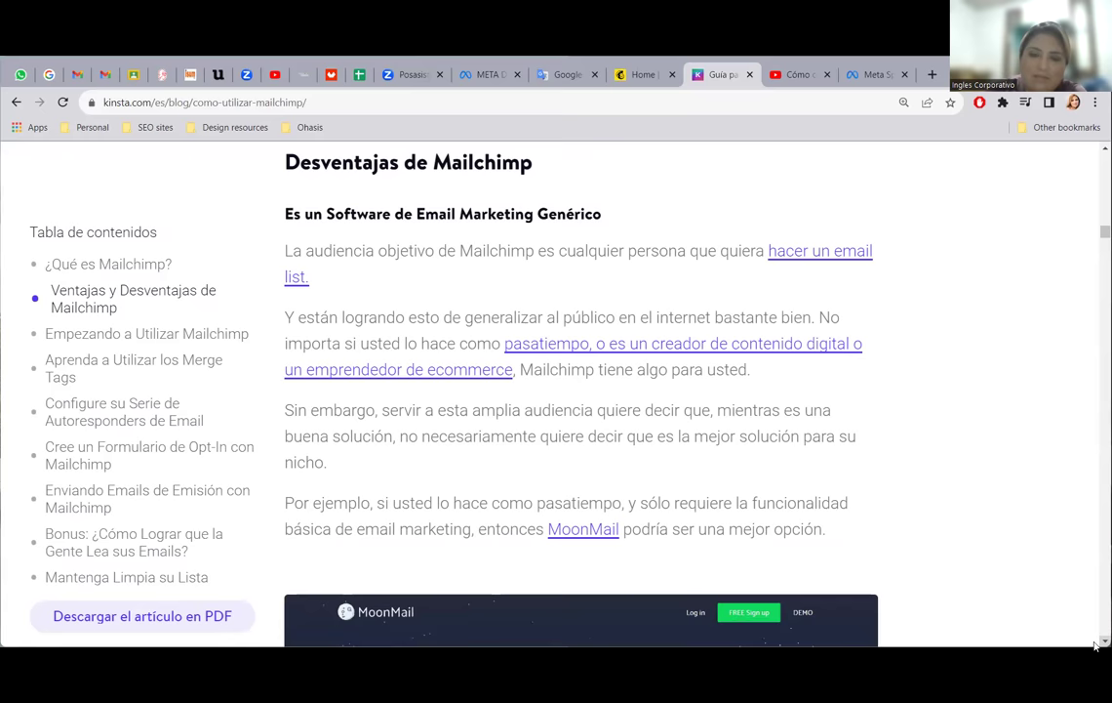
pyautogui.click(1096, 644)
pyautogui.click(1096, 644)
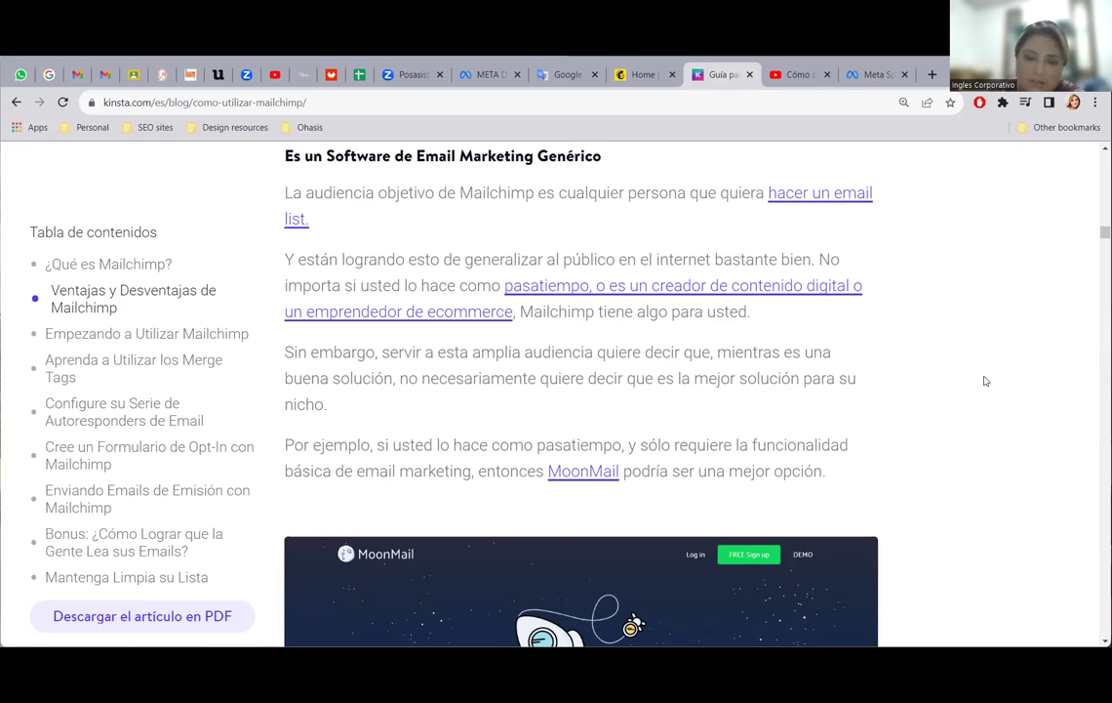
# Scroll below the MoonMail screenshot to the line recommending ConvertKit for digital content creators
pyautogui.scroll(-2, 980, 418)
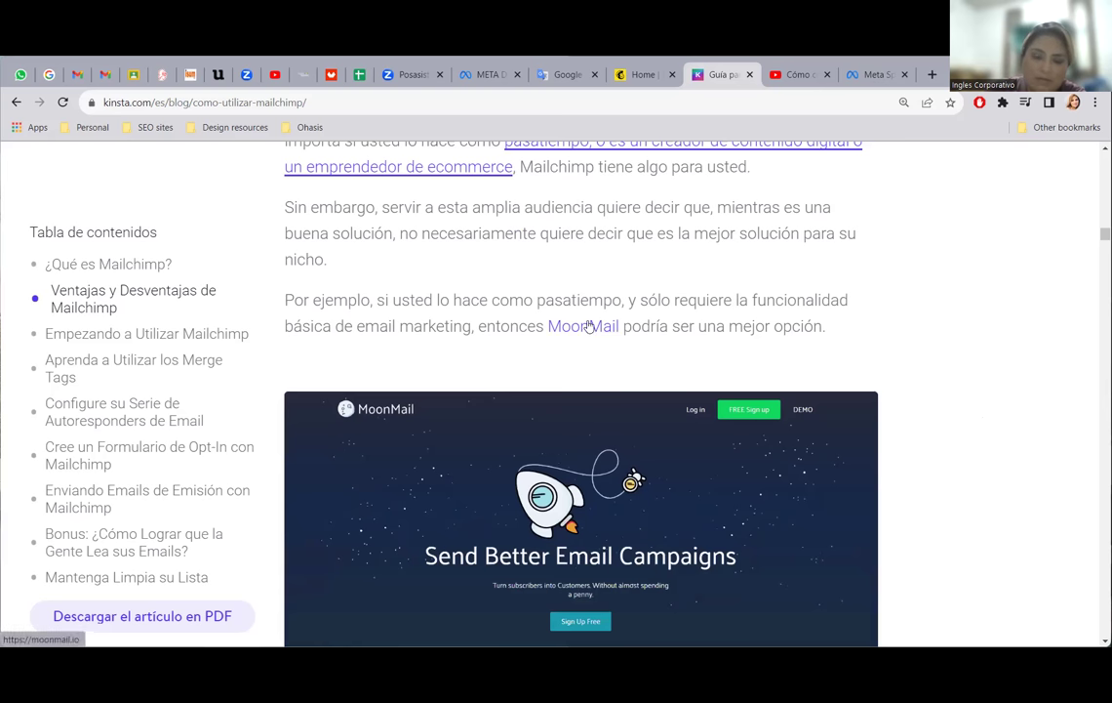
pyautogui.scroll(-1, 921, 399)
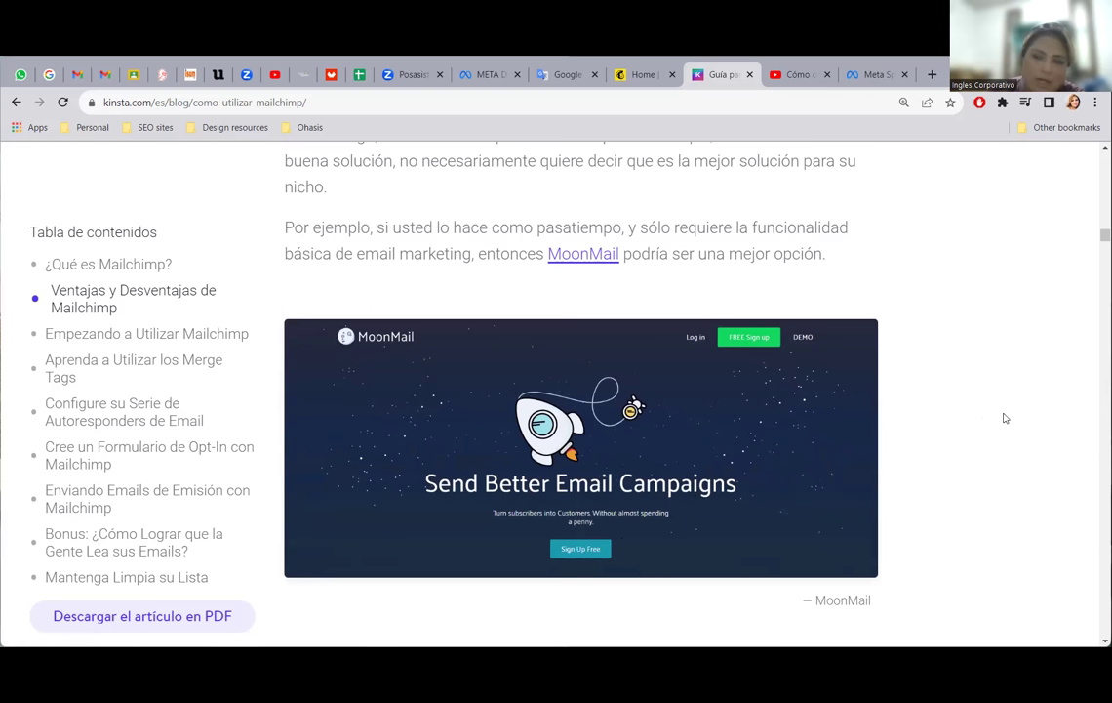
pyautogui.scroll(-1, 1005, 418)
pyautogui.scroll(1, 1005, 417)
pyautogui.click(1097, 643)
pyautogui.click(1096, 643)
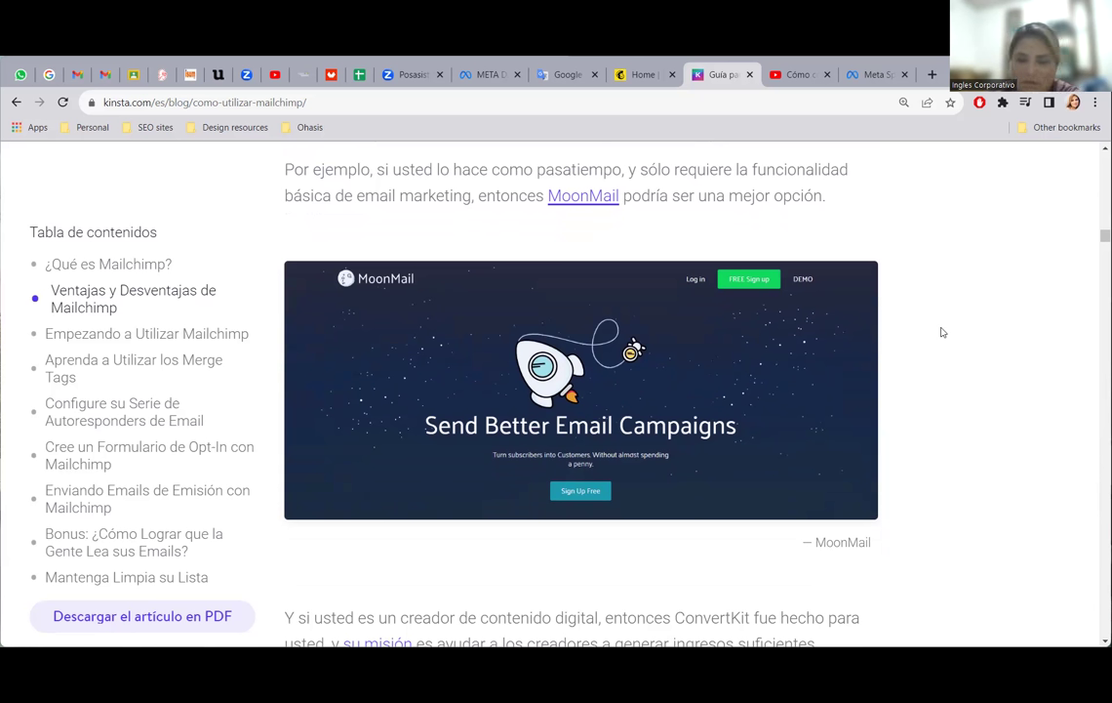
# Scroll past the ConvertKit image to the SmartrMail and Drip recommendation for ecommerce and its screenshot
pyautogui.scroll(-1, 941, 332)
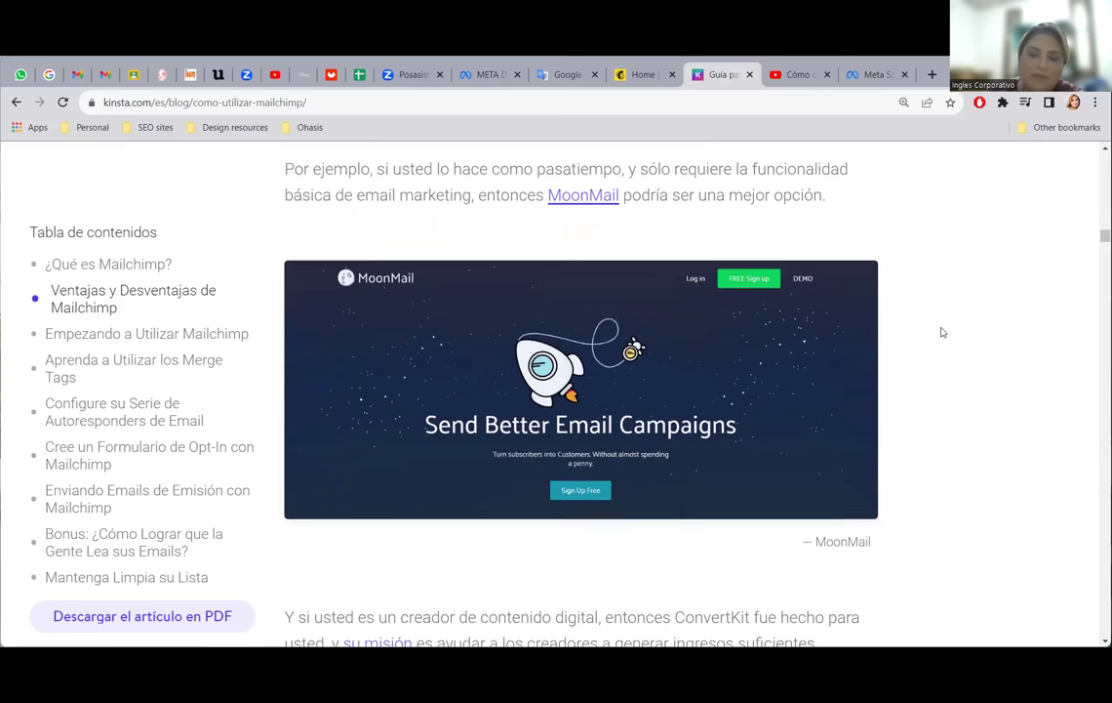
pyautogui.scroll(-2, 941, 331)
pyautogui.scroll(-1, 942, 332)
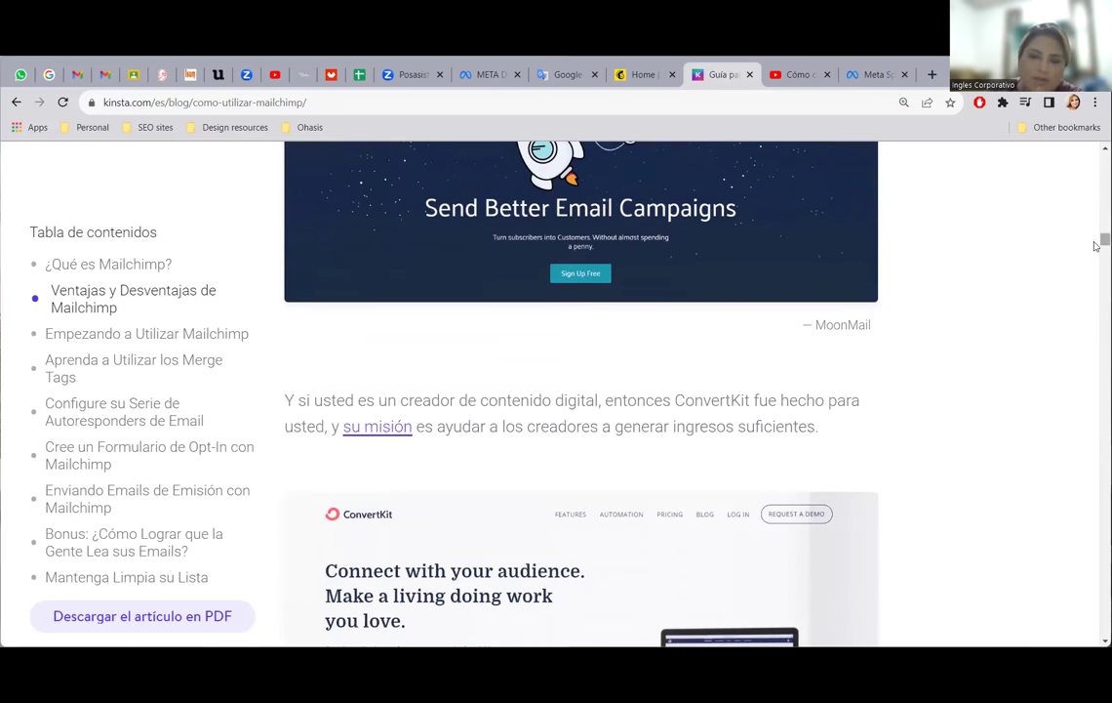
pyautogui.scroll(1, 1095, 244)
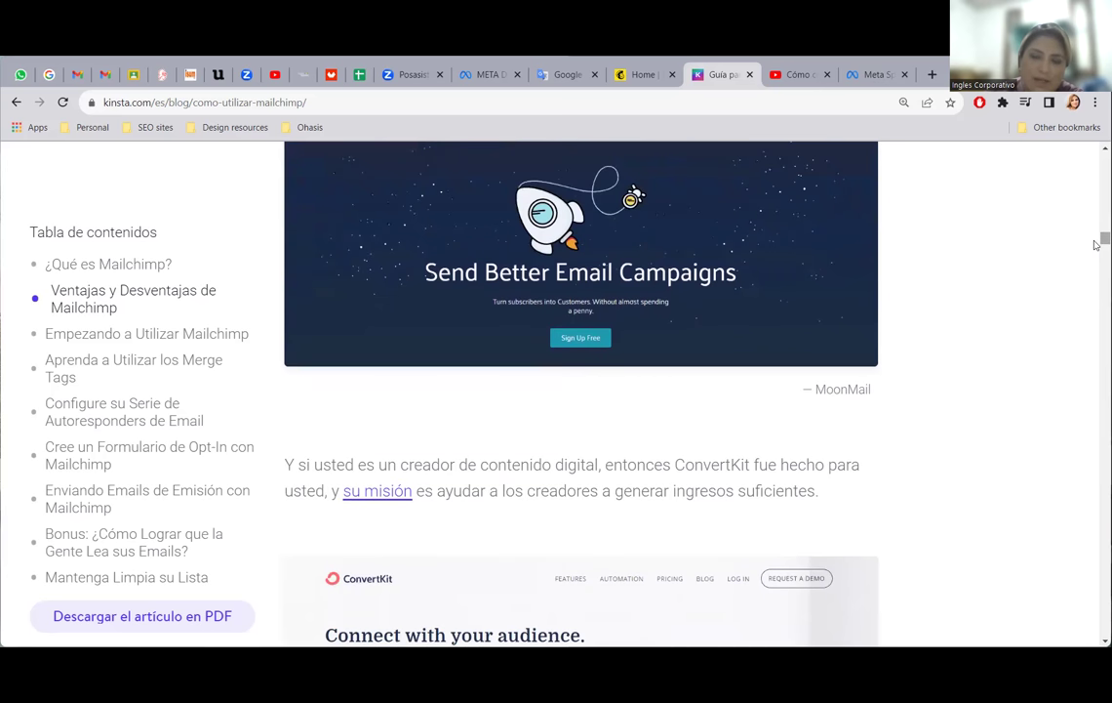
pyautogui.scroll(-2, 1036, 364)
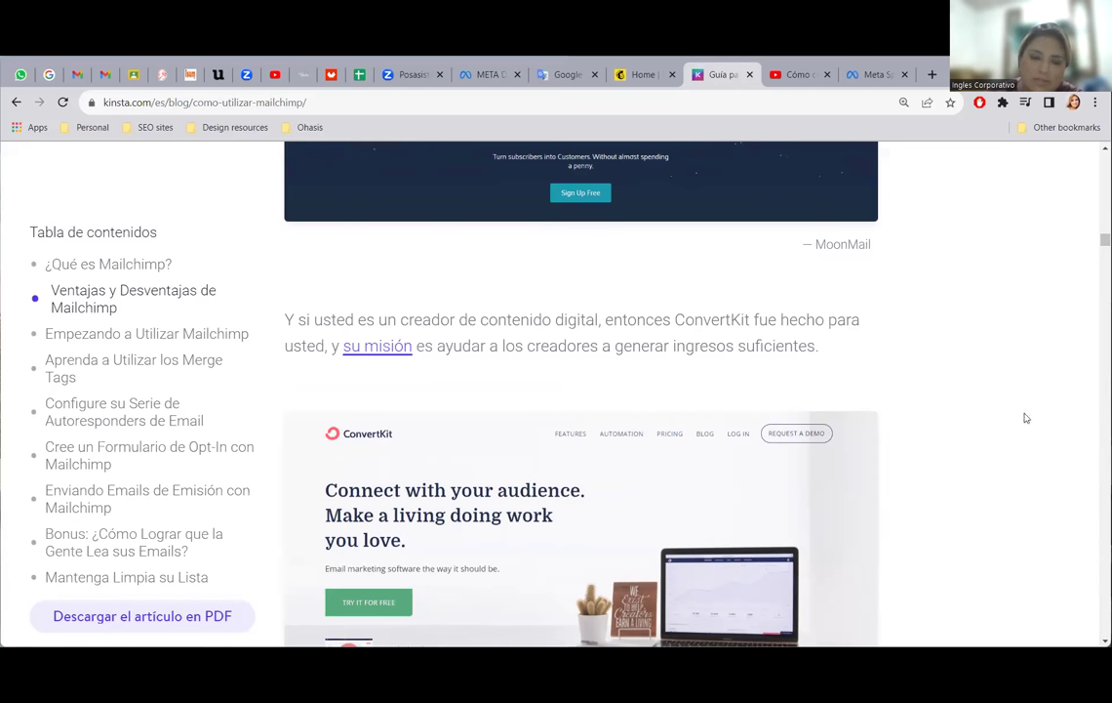
pyautogui.scroll(-2, 1026, 418)
pyautogui.scroll(-2, 1026, 418)
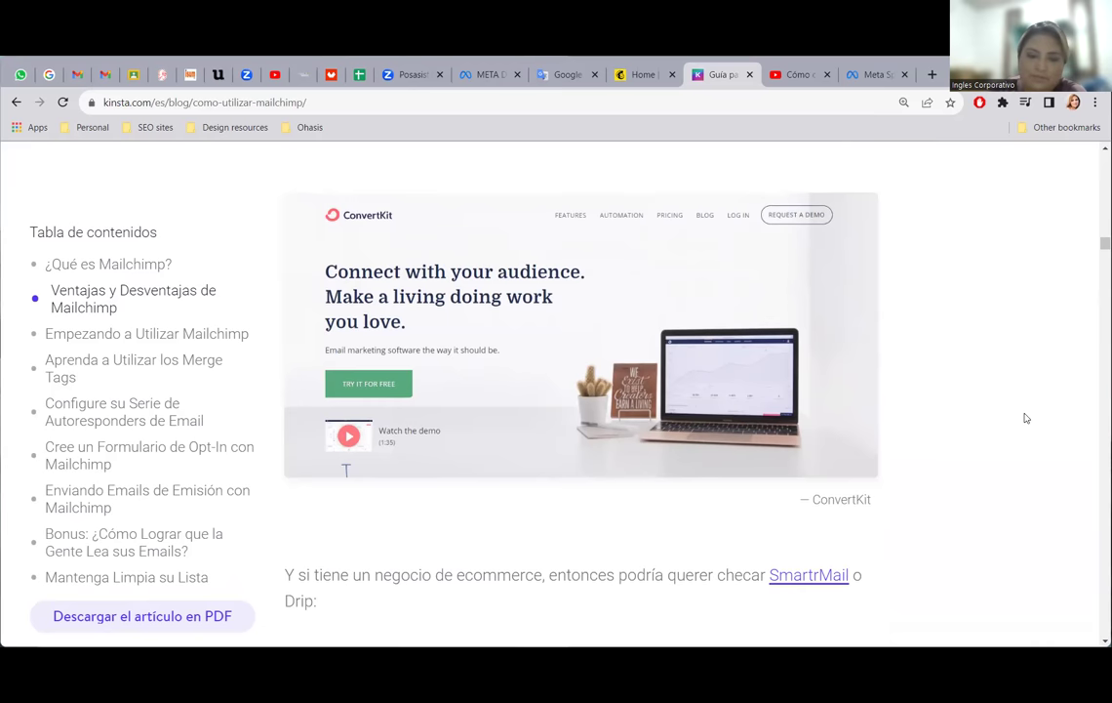
pyautogui.scroll(-2, 1026, 418)
pyautogui.scroll(-1, 1025, 418)
pyautogui.scroll(-1, 1026, 418)
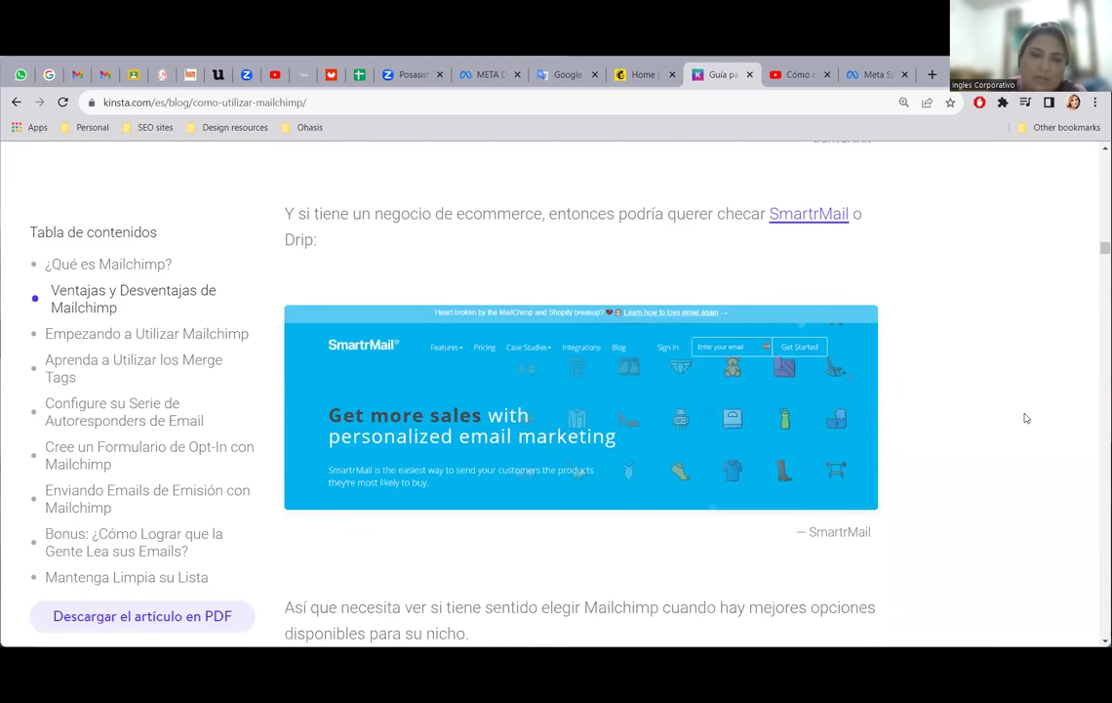
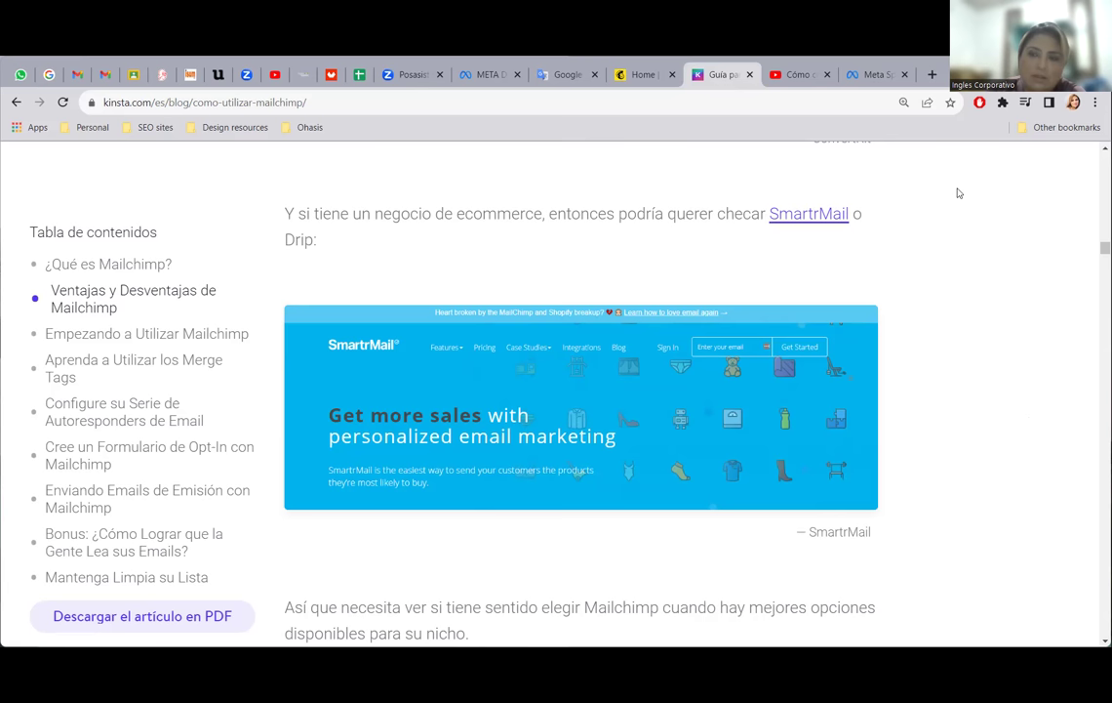
# In a new tab, go to the Vitrinnea store, correcting the unreachable vitrinnea.om address to vitrinnea.com
pyautogui.click(932, 75)
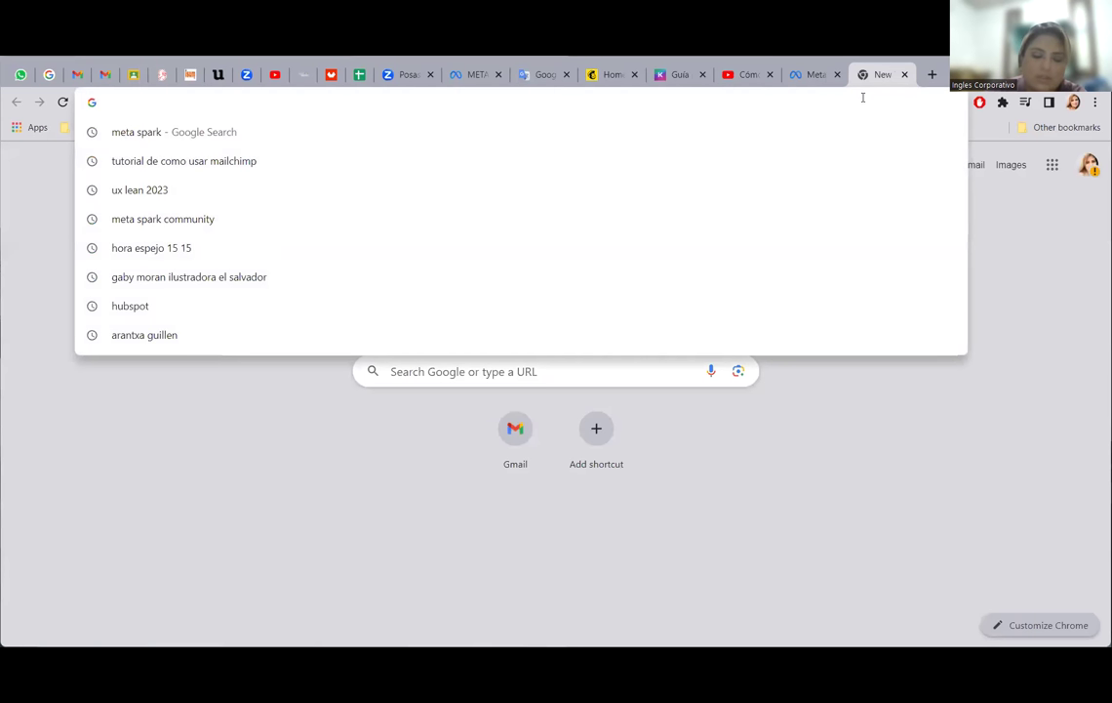
pyautogui.write('vñit')
pyautogui.press('BackSpace')
pyautogui.press('BackSpace')
pyautogui.press('BackSpace')
pyautogui.write('itrinen')
pyautogui.press('BackSpace')
pyautogui.press('BackSpace')
pyautogui.write('nea')
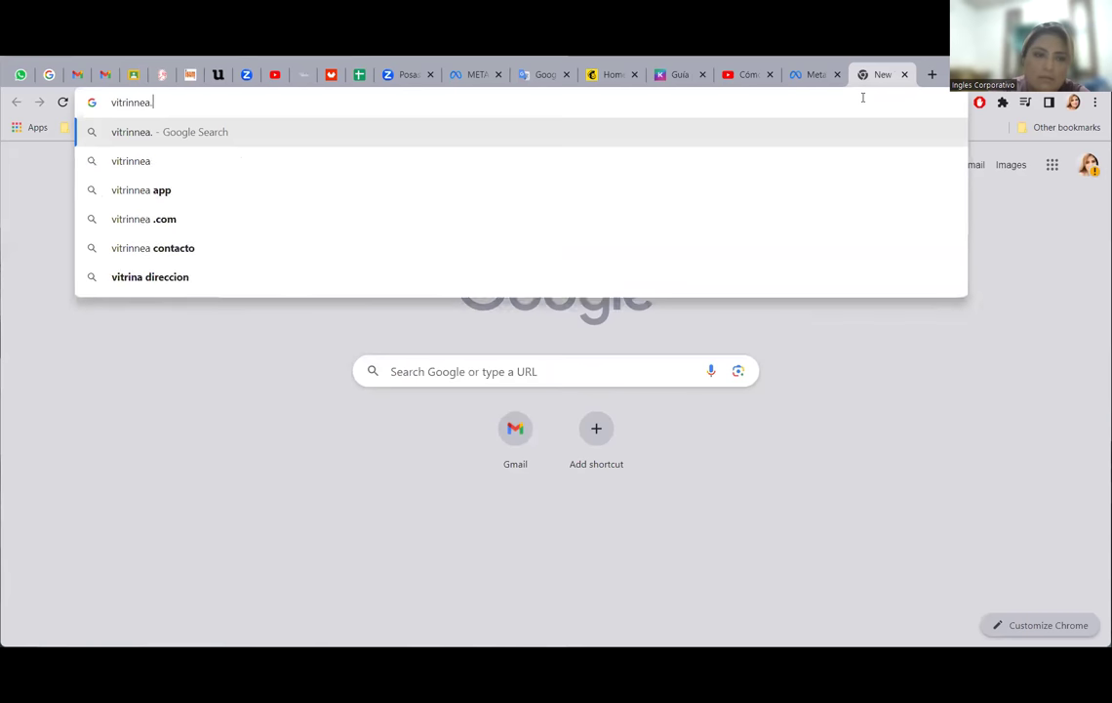
pyautogui.write('.om')
pyautogui.press('Return')
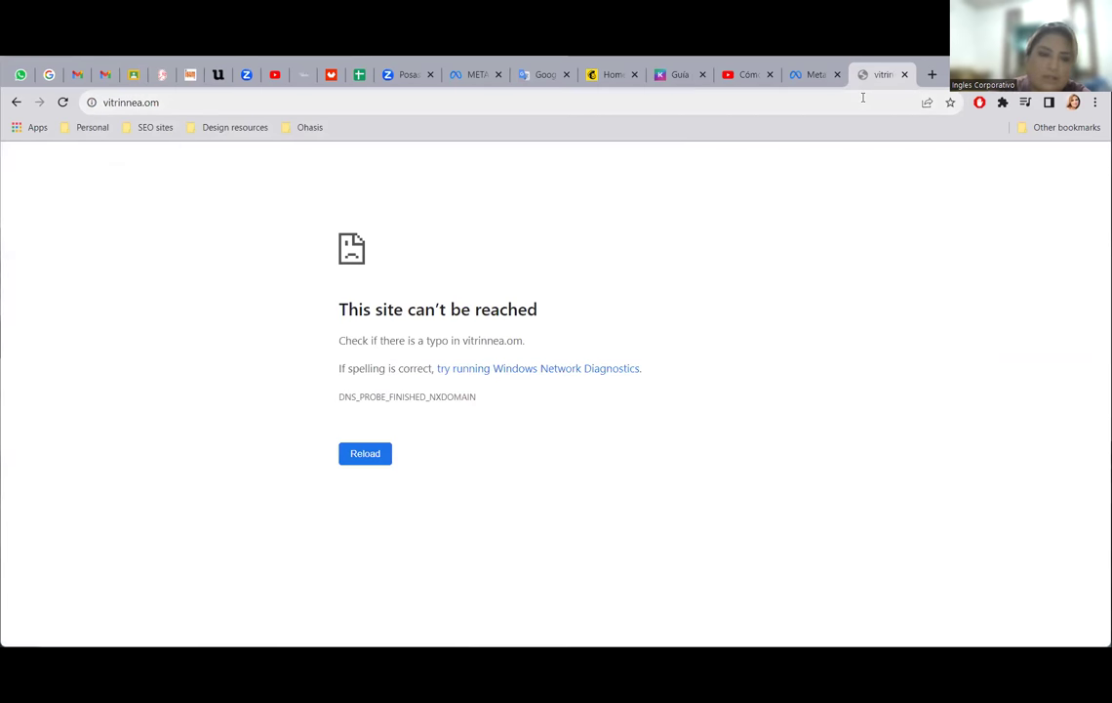
pyautogui.click(243, 104)
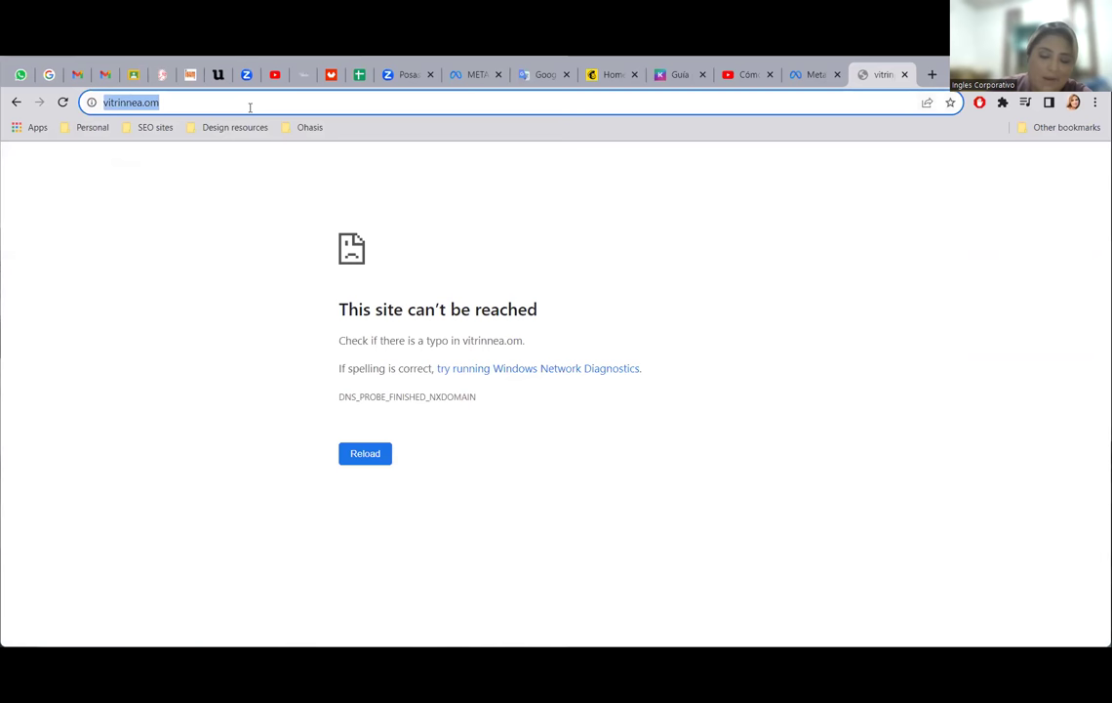
pyautogui.write('vitrinnea.com')
# Load vitrinnea.com and scroll down through the homepage's product sections
pyautogui.press('Return')
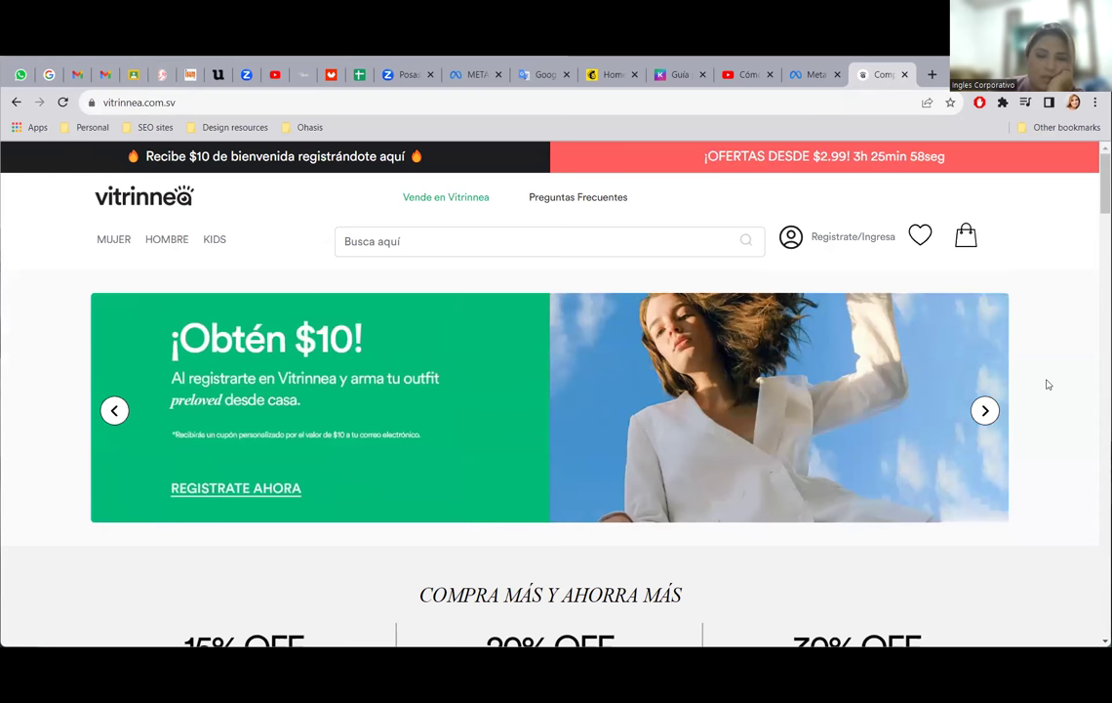
pyautogui.scroll(-1, 1047, 383)
pyautogui.scroll(-3, 1047, 383)
pyautogui.scroll(-1, 1047, 383)
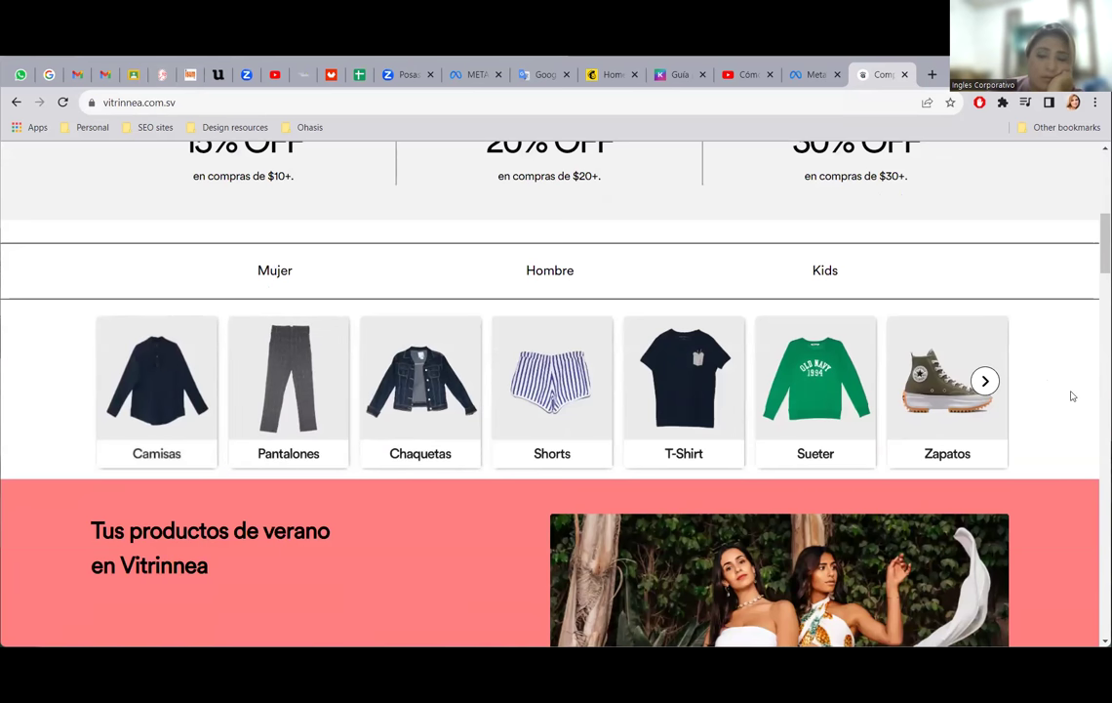
pyautogui.scroll(-2, 1072, 395)
pyautogui.scroll(-2, 1071, 396)
pyautogui.scroll(-1, 1072, 395)
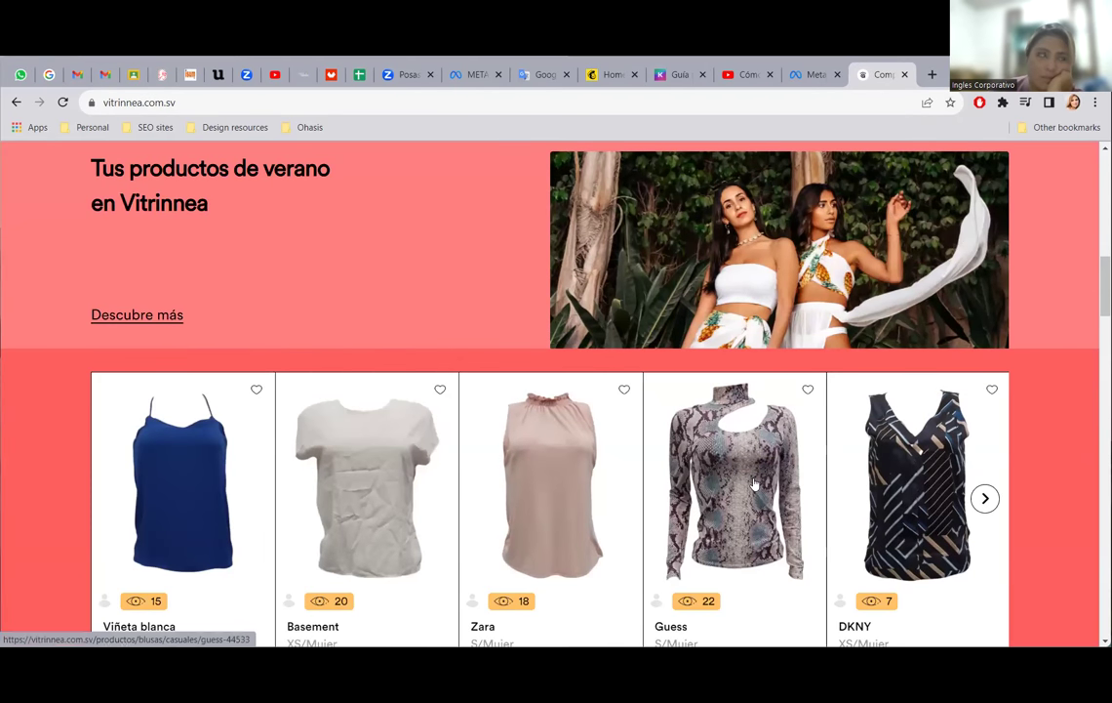
pyautogui.scroll(-1, 753, 483)
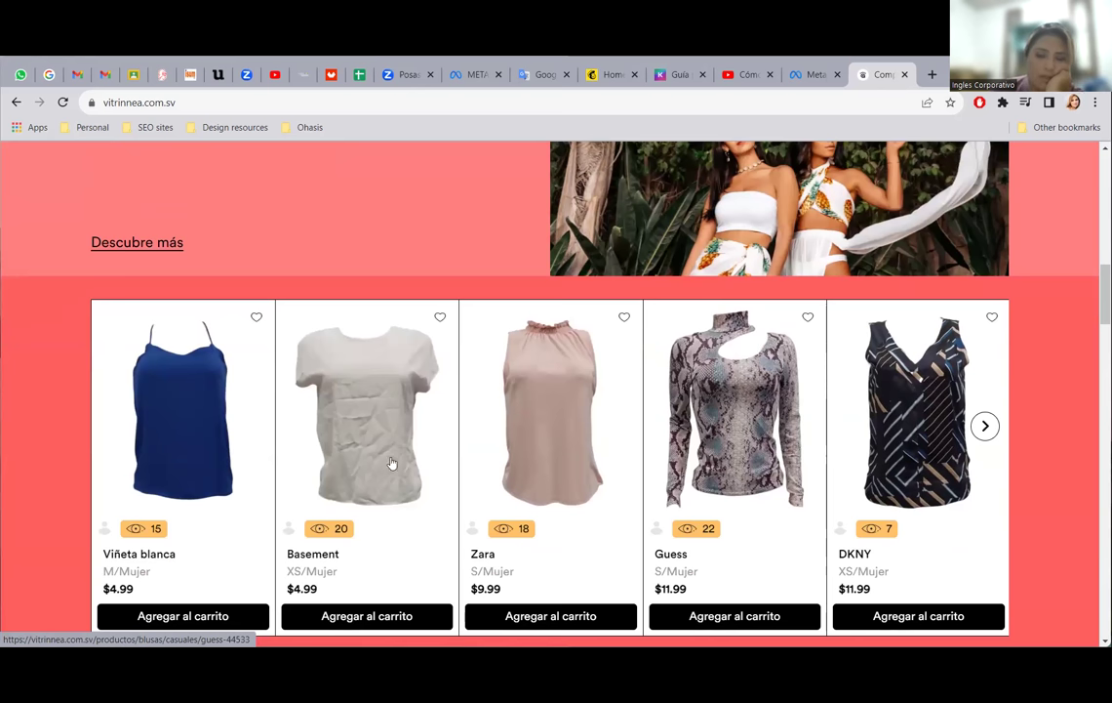
pyautogui.scroll(-1, 391, 462)
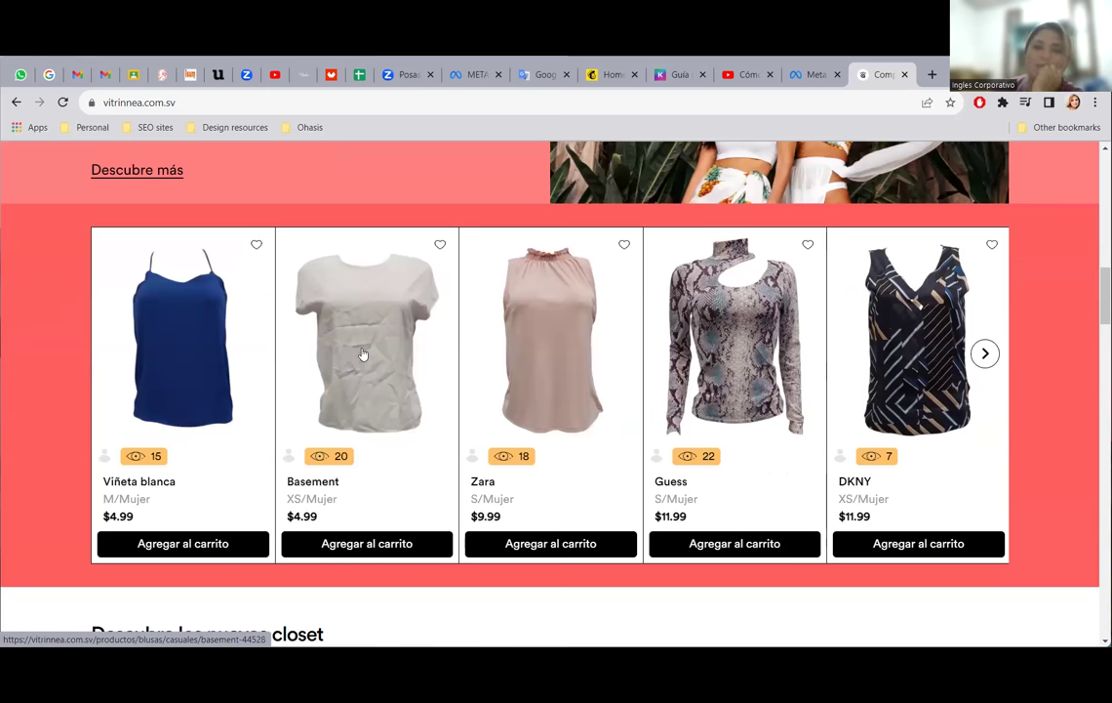
pyautogui.scroll(-2, 984, 452)
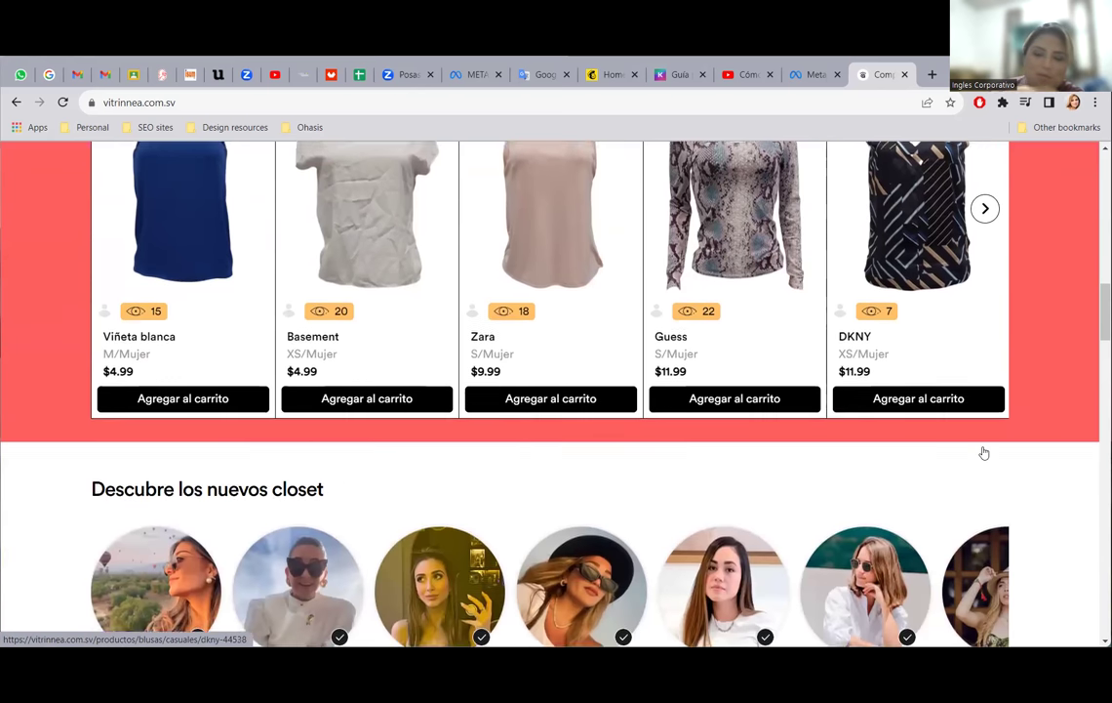
pyautogui.scroll(-2, 984, 452)
pyautogui.scroll(-5, 983, 452)
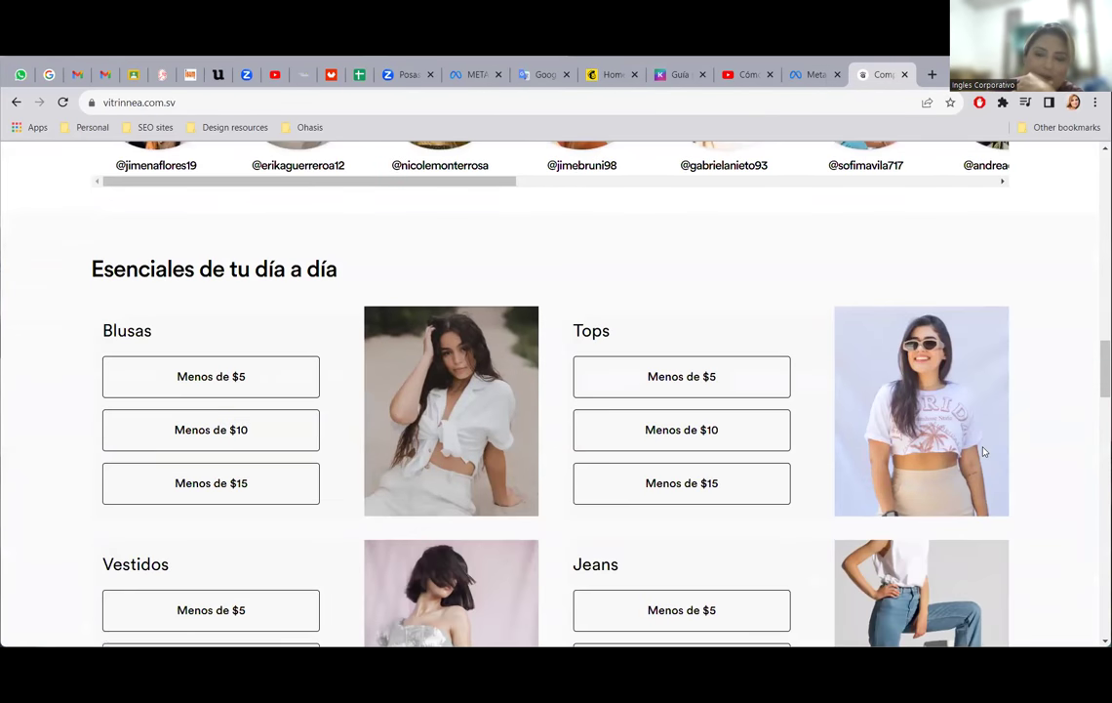
pyautogui.scroll(-1, 983, 451)
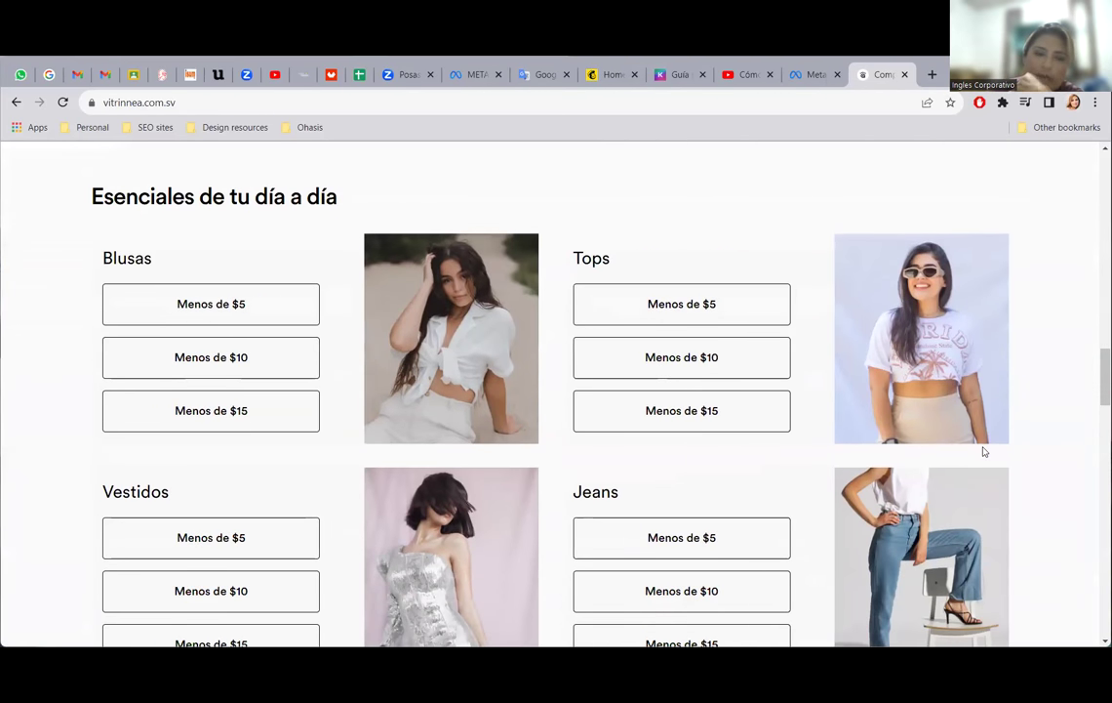
pyautogui.scroll(-3, 983, 452)
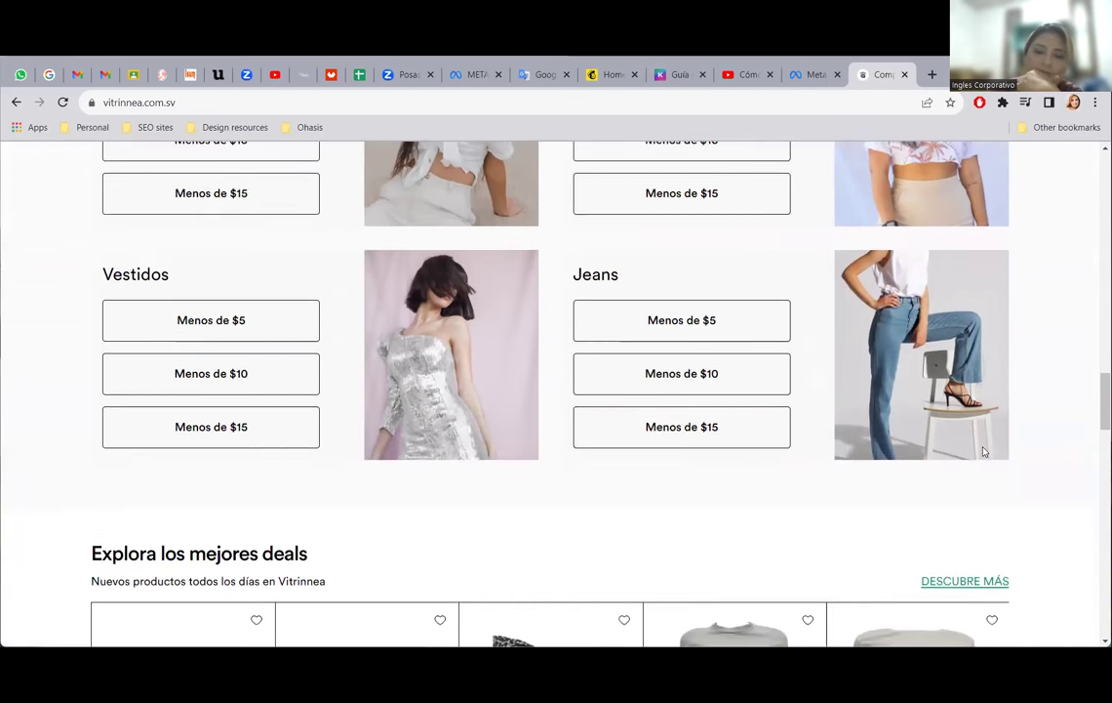
pyautogui.scroll(-3, 984, 452)
pyautogui.scroll(-2, 984, 452)
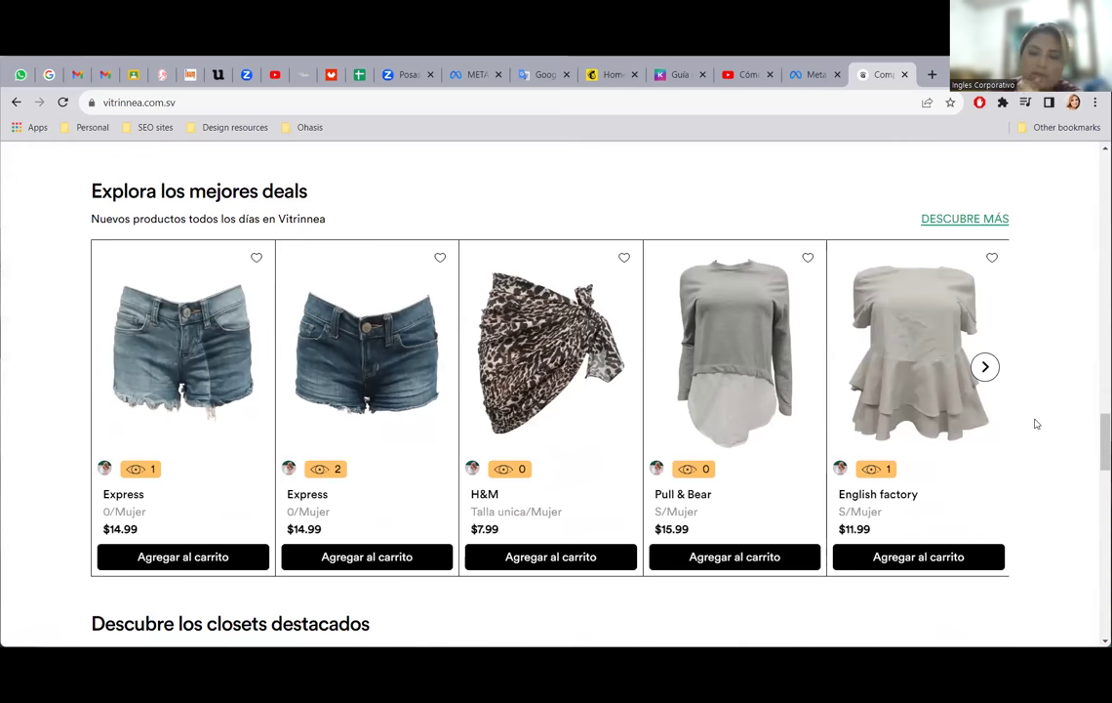
# Scroll back up to the welcome banner offering 15%, 20% and 30% discounts
pyautogui.scroll(1, 1037, 427)
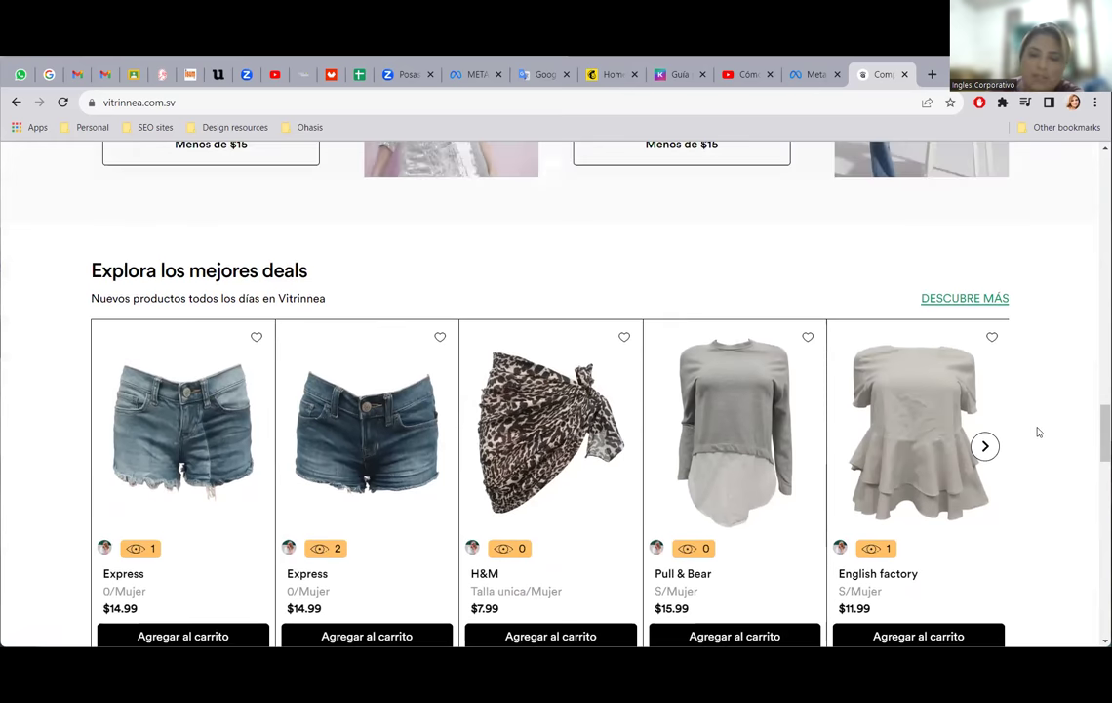
pyautogui.scroll(3, 1037, 430)
pyautogui.scroll(5, 1037, 430)
pyautogui.scroll(5, 1037, 430)
pyautogui.scroll(5, 1037, 431)
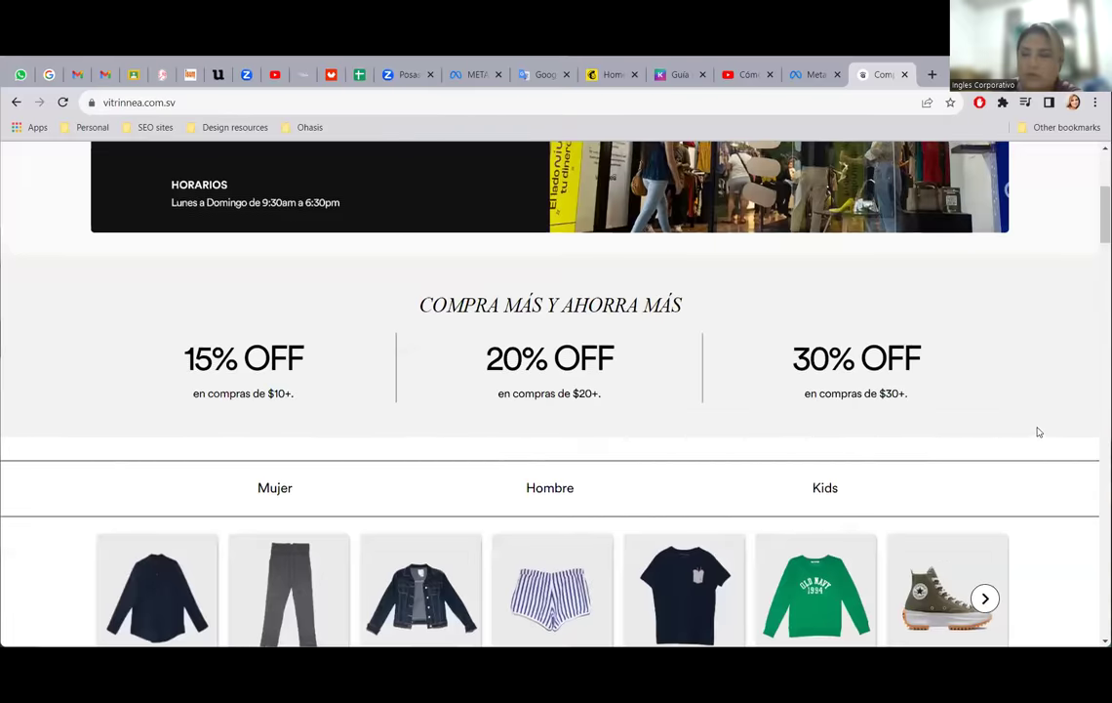
pyautogui.scroll(3, 1038, 430)
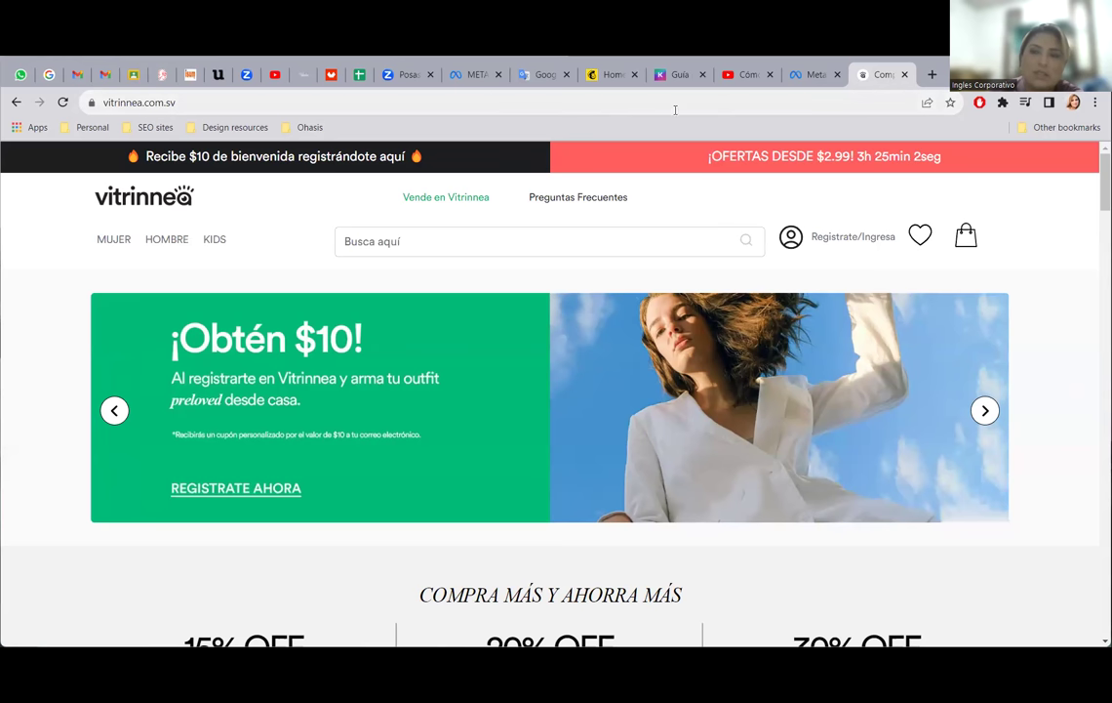
# Return to the Kinsta 'Guía' tab and scroll to the contacts pricing calculator quoting $49.99 a month
pyautogui.click(685, 78)
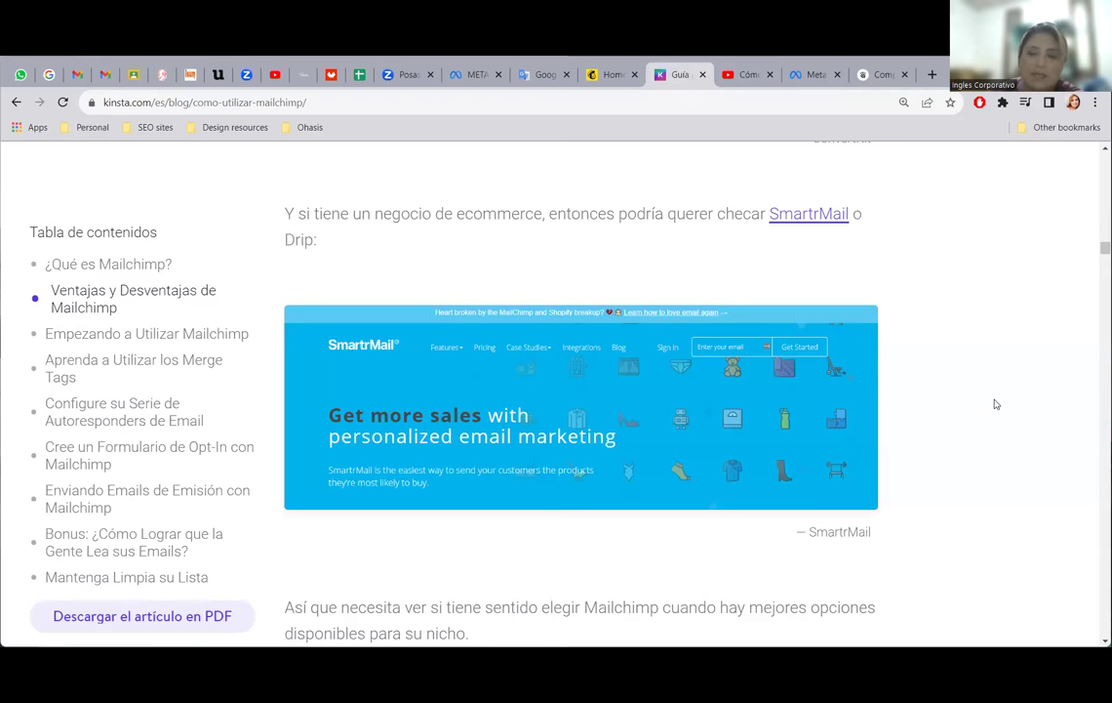
pyautogui.scroll(-1, 996, 404)
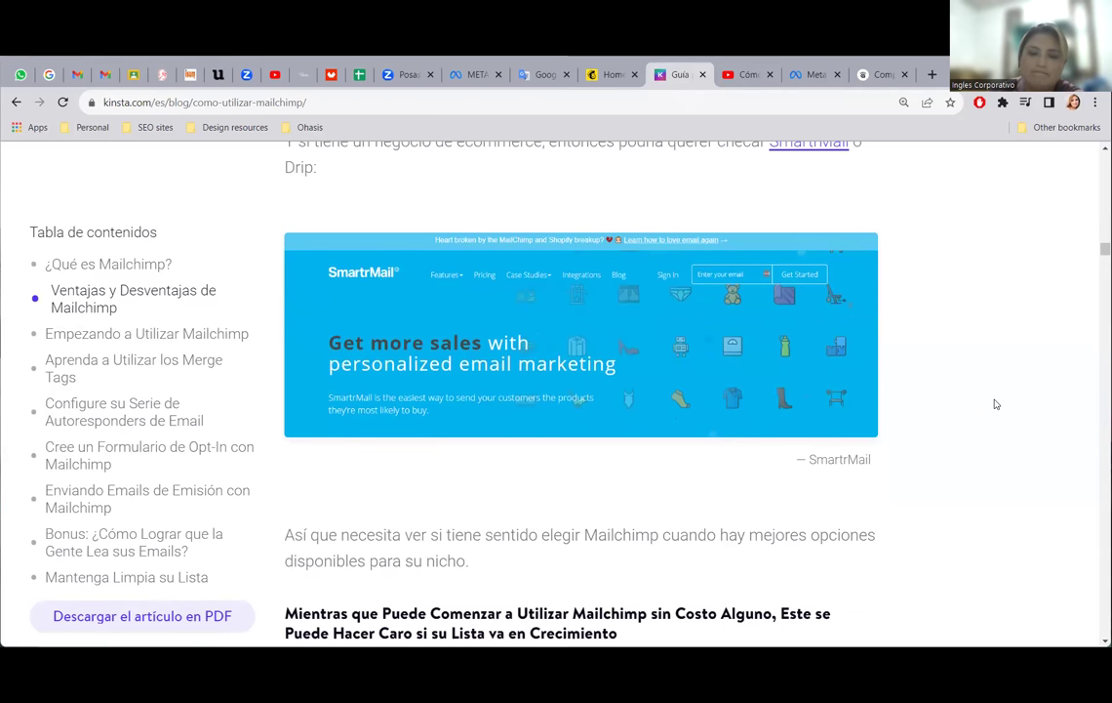
pyautogui.scroll(-2, 996, 404)
pyautogui.scroll(-1, 996, 404)
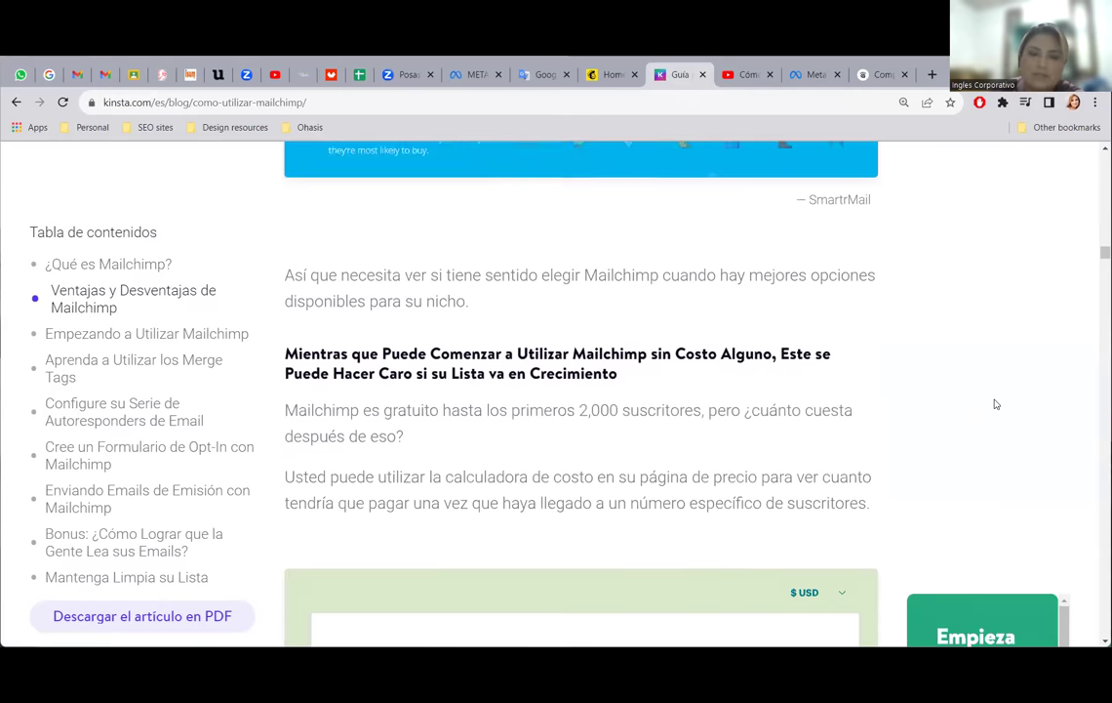
pyautogui.scroll(-1, 995, 404)
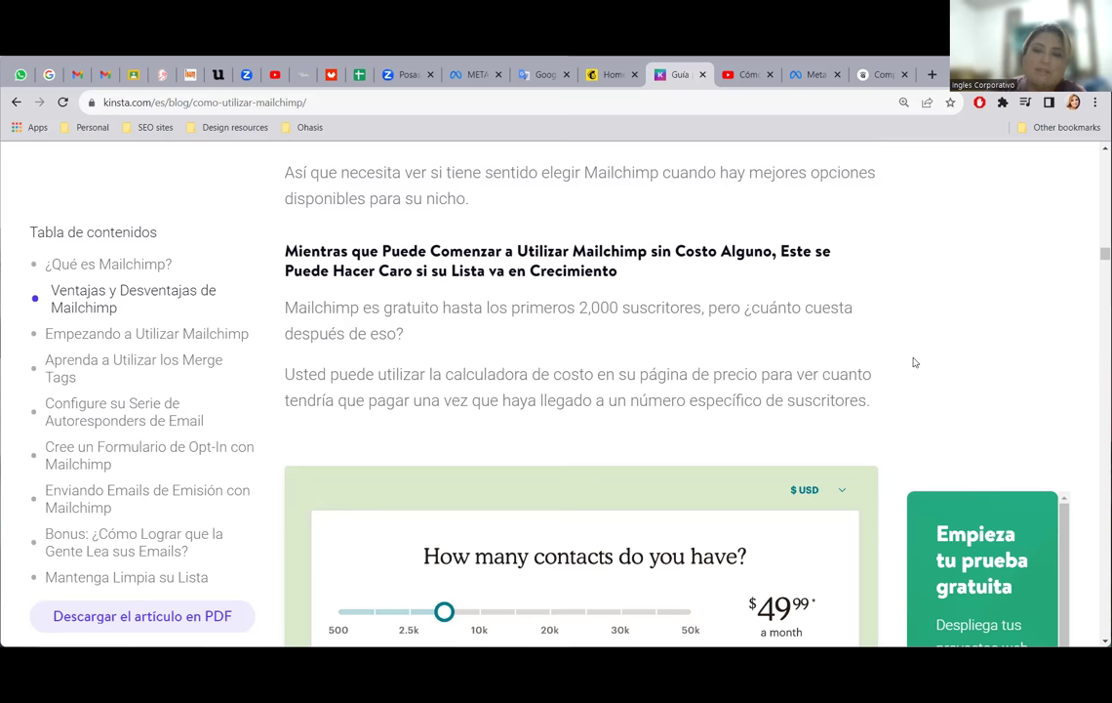
pyautogui.scroll(-2, 907, 379)
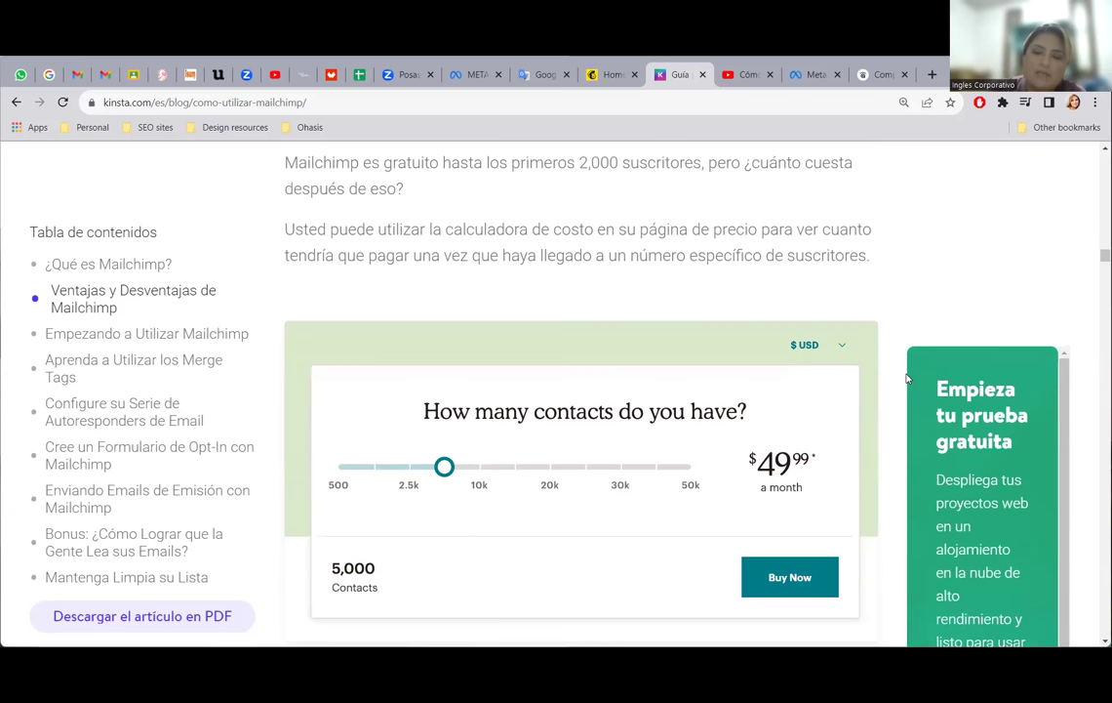
pyautogui.scroll(-1, 906, 379)
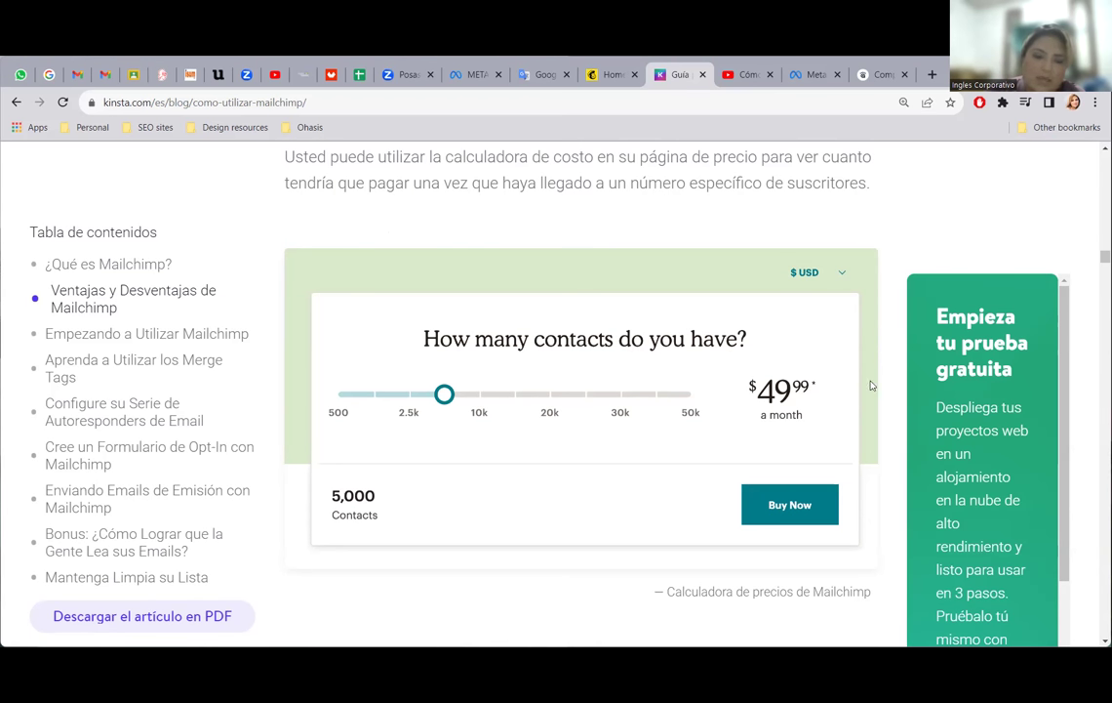
pyautogui.scroll(-1, 878, 381)
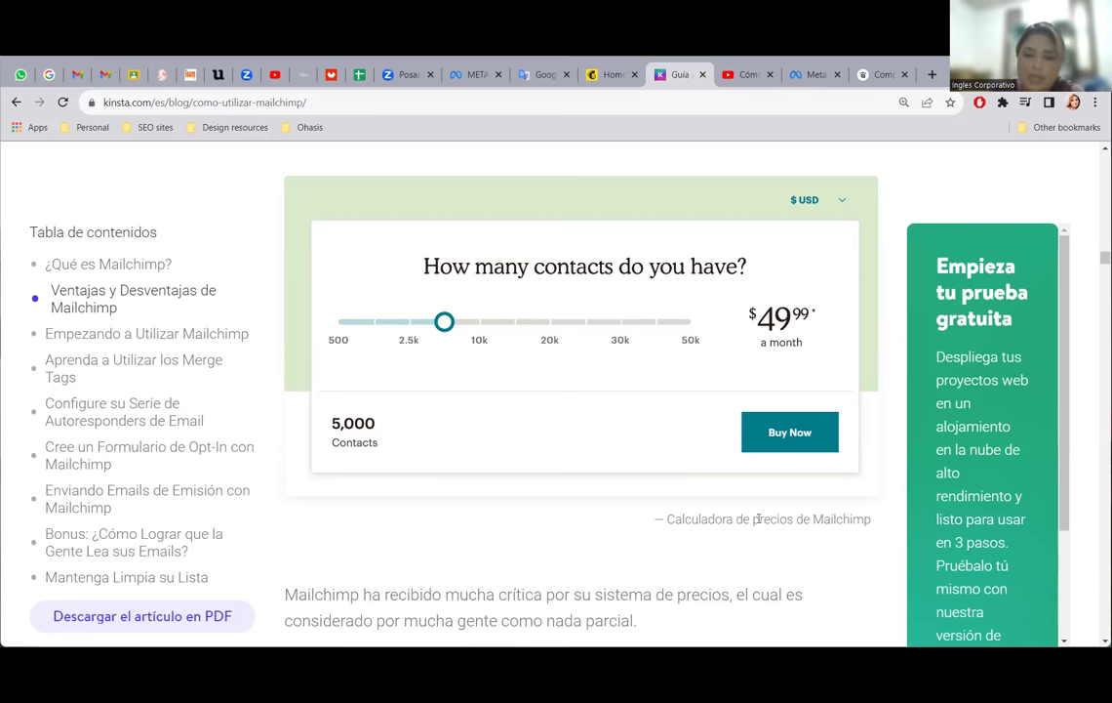
# Highlight the 'Calculadora de precios de Mailchimp' caption, then scroll to the tweet calling $250/month pricing predatory
pyautogui.moveTo(664, 519); pyautogui.dragTo(864, 519)
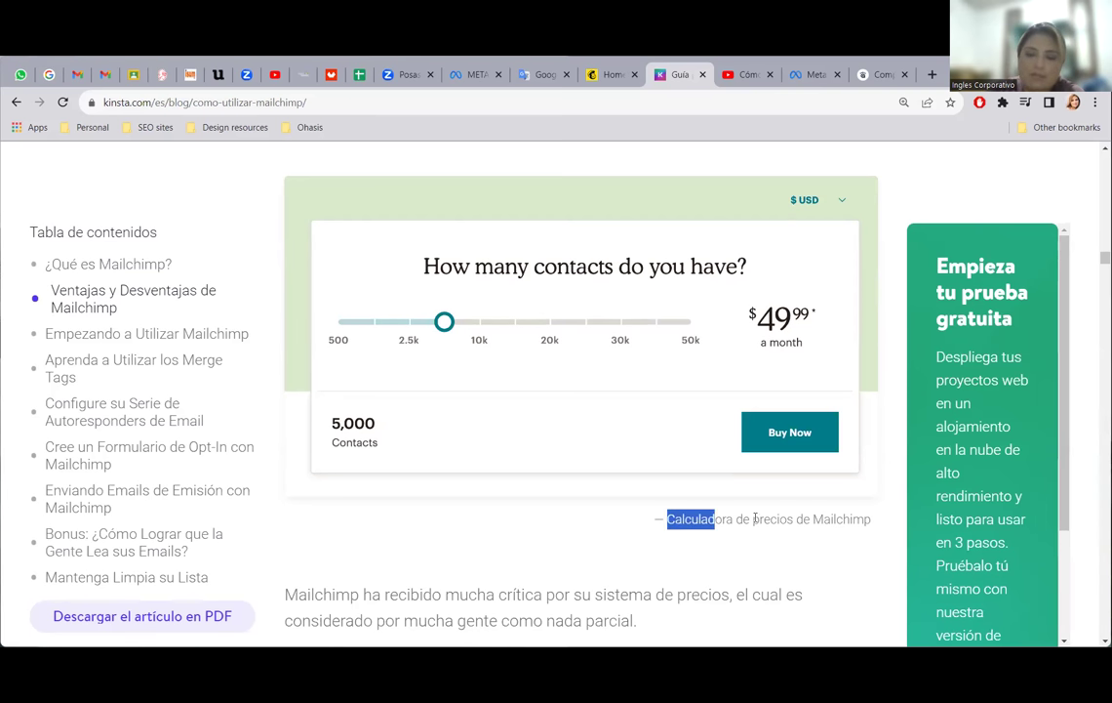
pyautogui.click(881, 471)
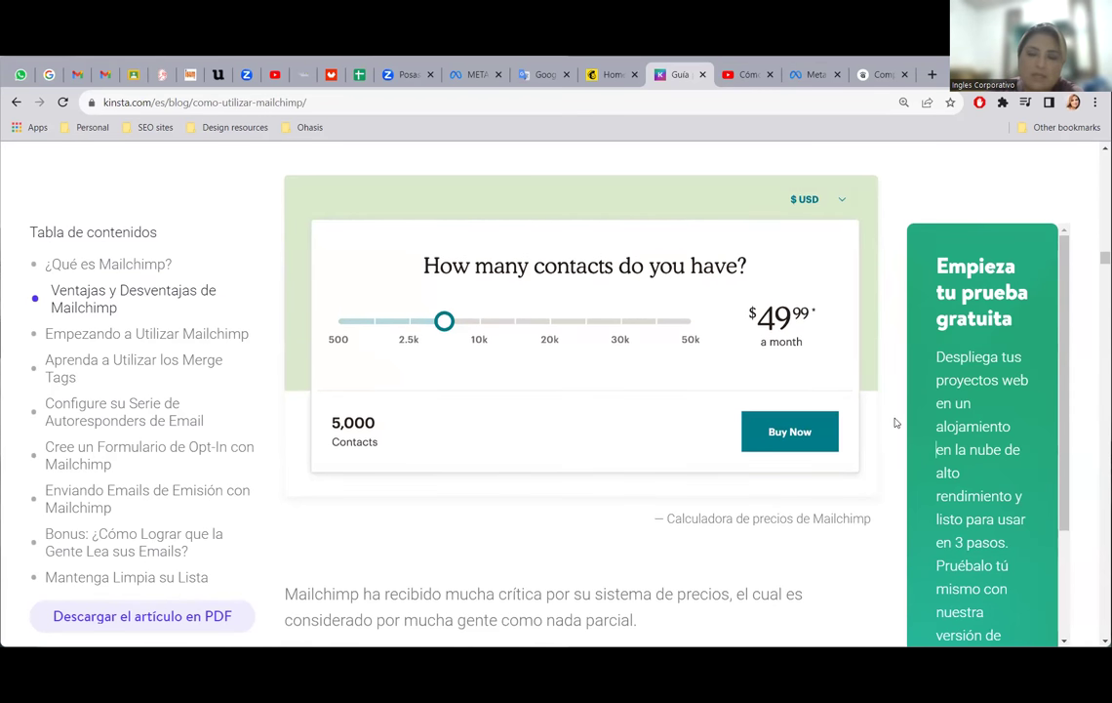
pyautogui.scroll(-2, 895, 422)
pyautogui.scroll(-1, 896, 422)
pyautogui.scroll(-1, 896, 422)
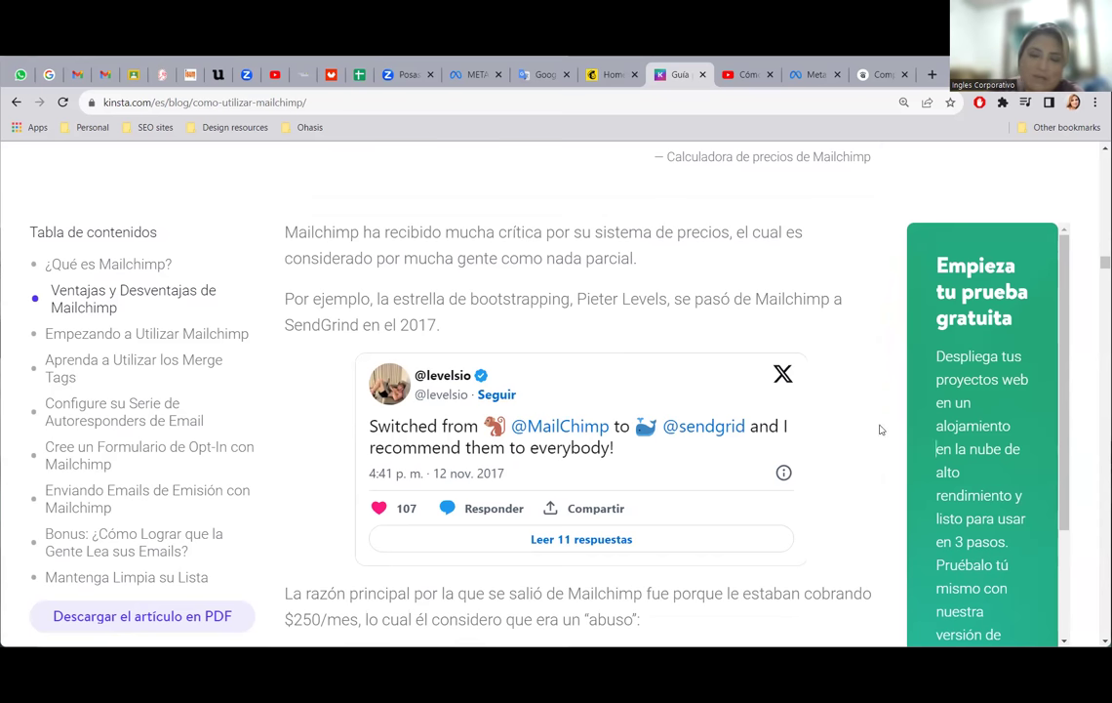
pyautogui.scroll(-3, 880, 428)
pyautogui.scroll(-2, 879, 428)
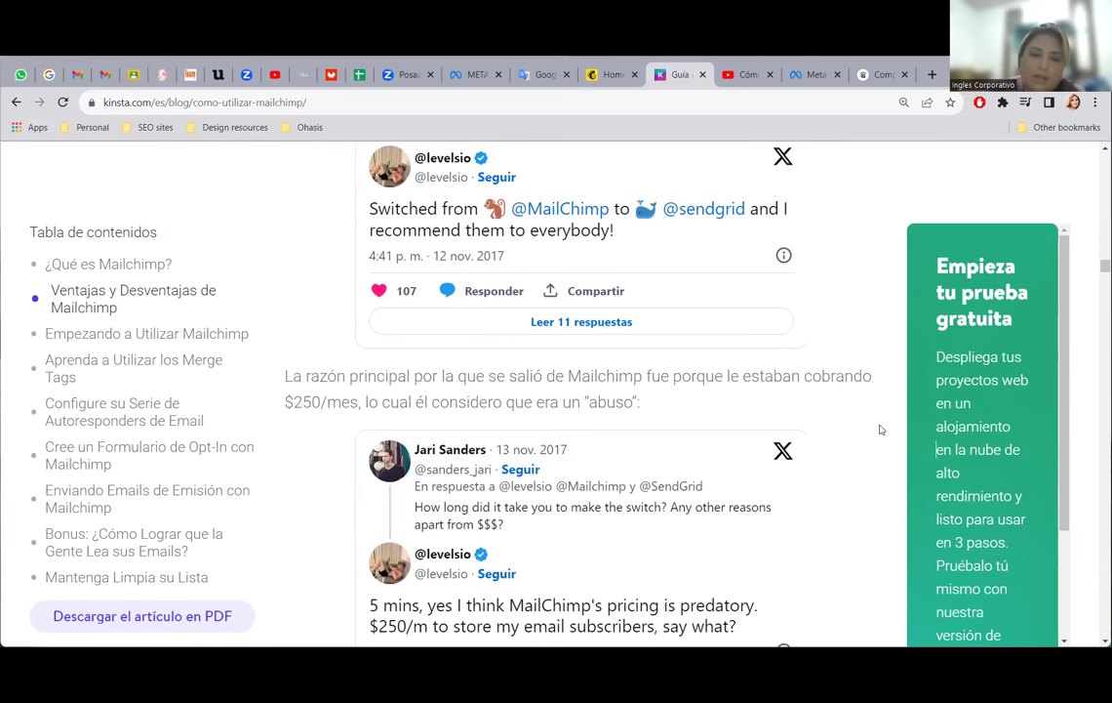
pyautogui.scroll(1, 880, 429)
pyautogui.scroll(1, 880, 428)
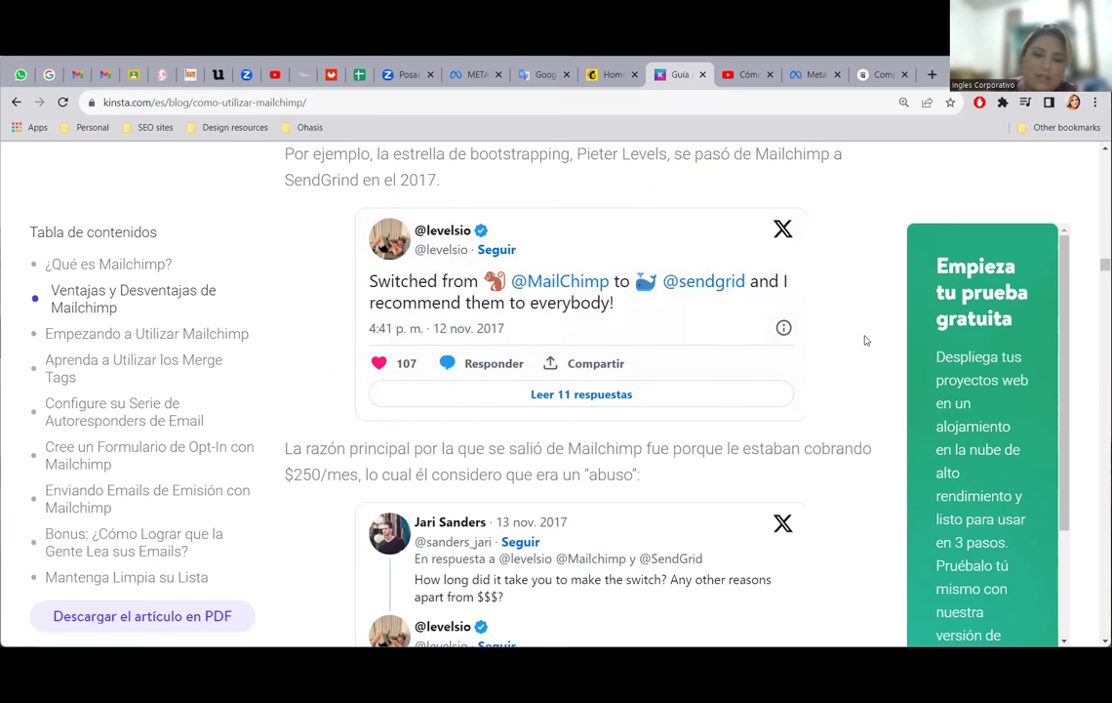
pyautogui.scroll(-3, 865, 340)
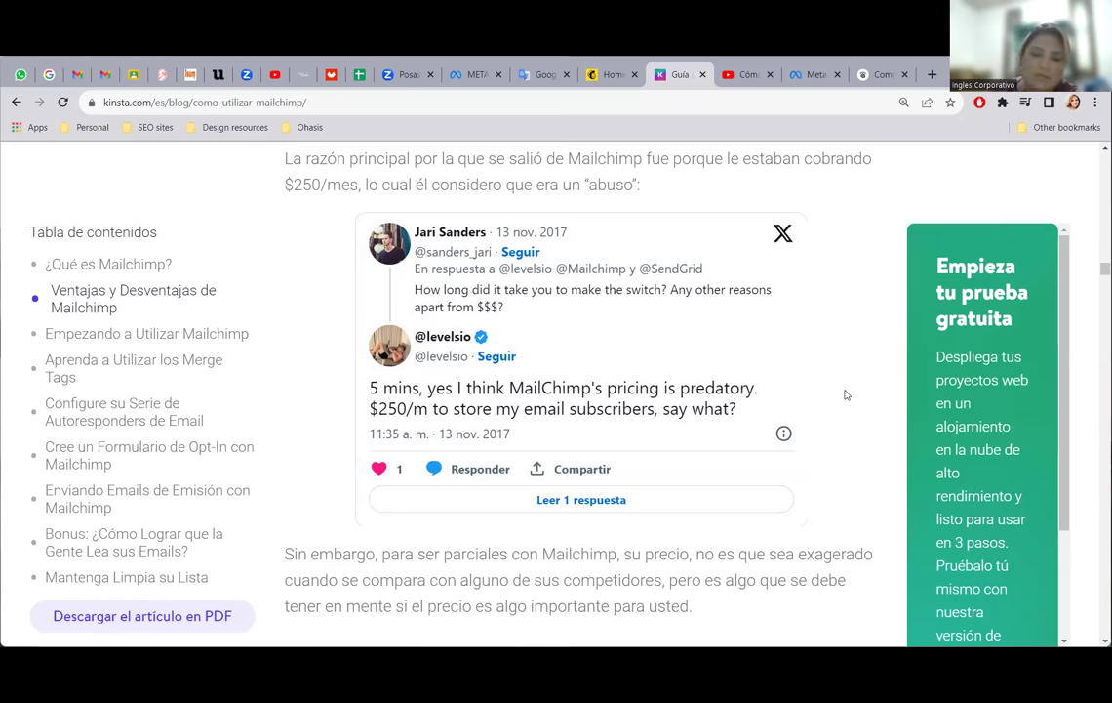
# Scroll down to the 'La Pregunta del Momento: ¿Debería Utilizar Mailchimp?' heading and its paragraphs
pyautogui.scroll(-1, 846, 395)
pyautogui.scroll(-1, 846, 394)
pyautogui.scroll(-1, 846, 394)
pyautogui.scroll(-2, 846, 395)
pyautogui.scroll(-1, 846, 394)
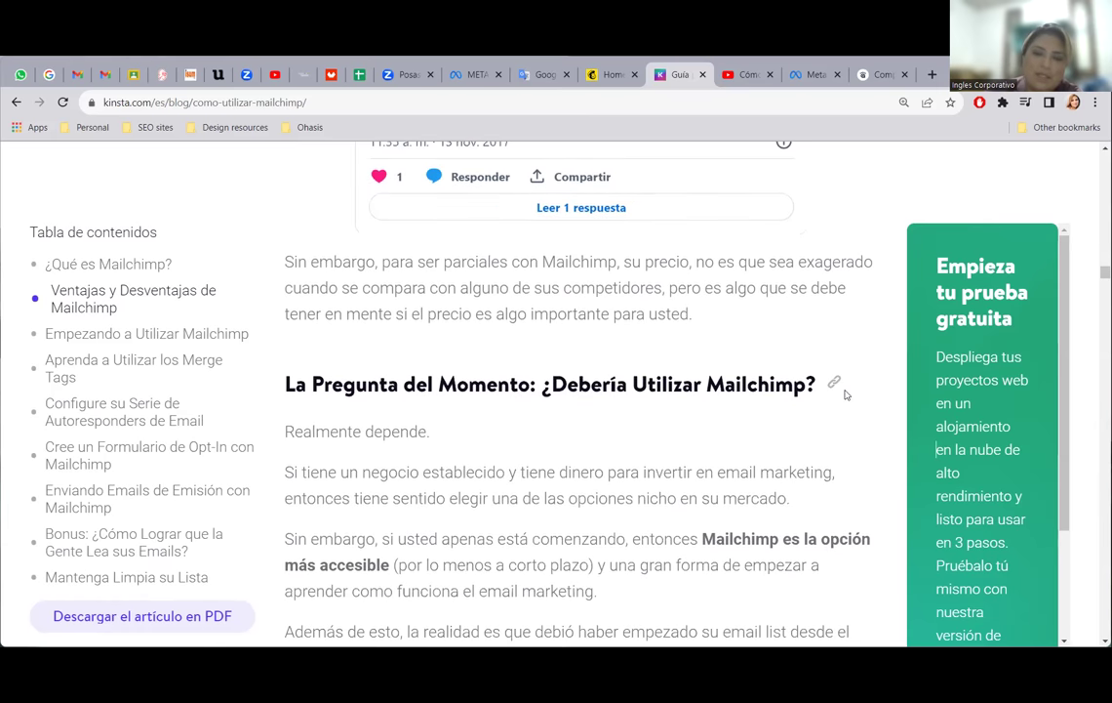
pyautogui.scroll(-1, 845, 393)
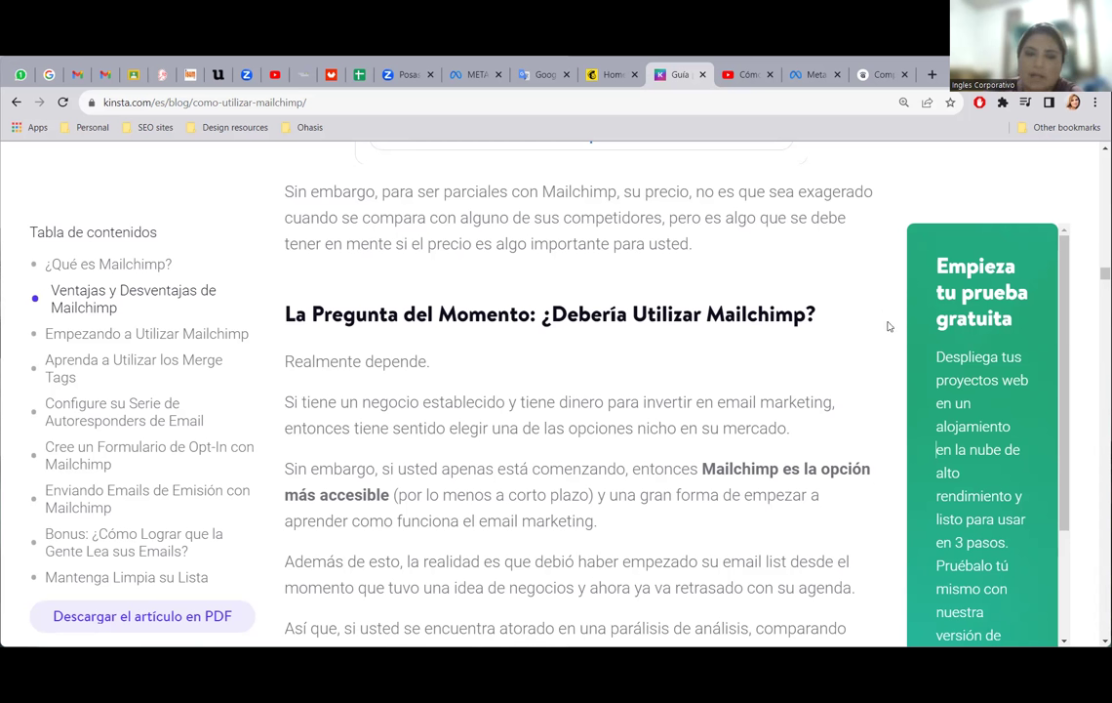
pyautogui.scroll(-1, 889, 329)
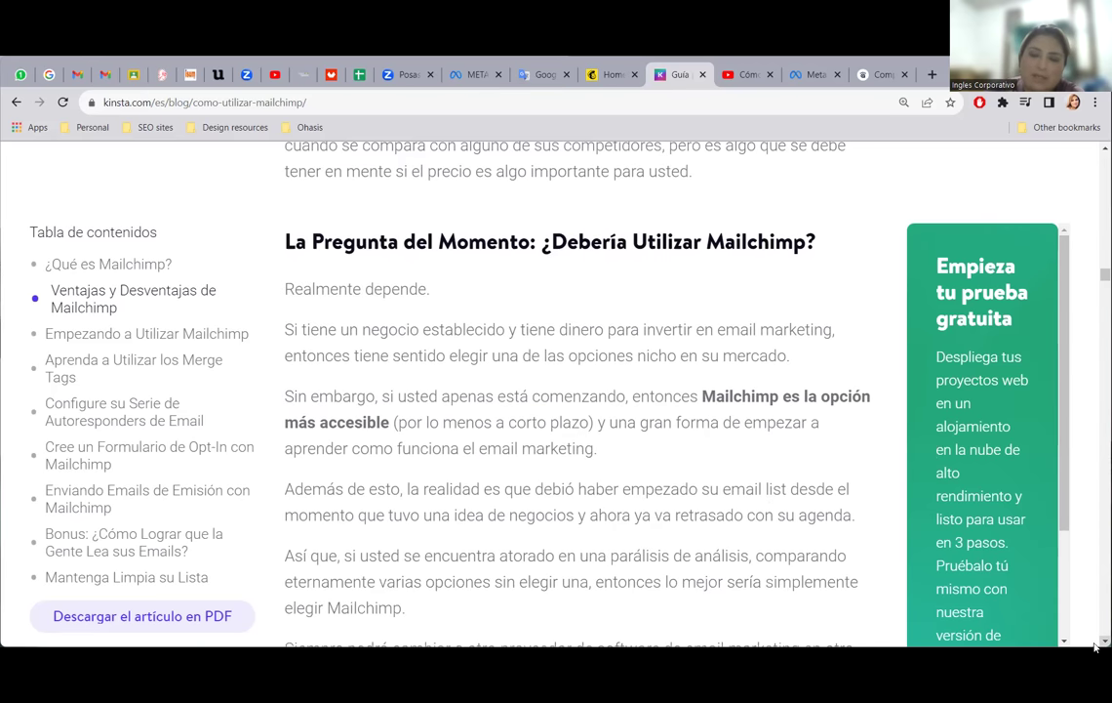
pyautogui.scroll(-1, 1094, 648)
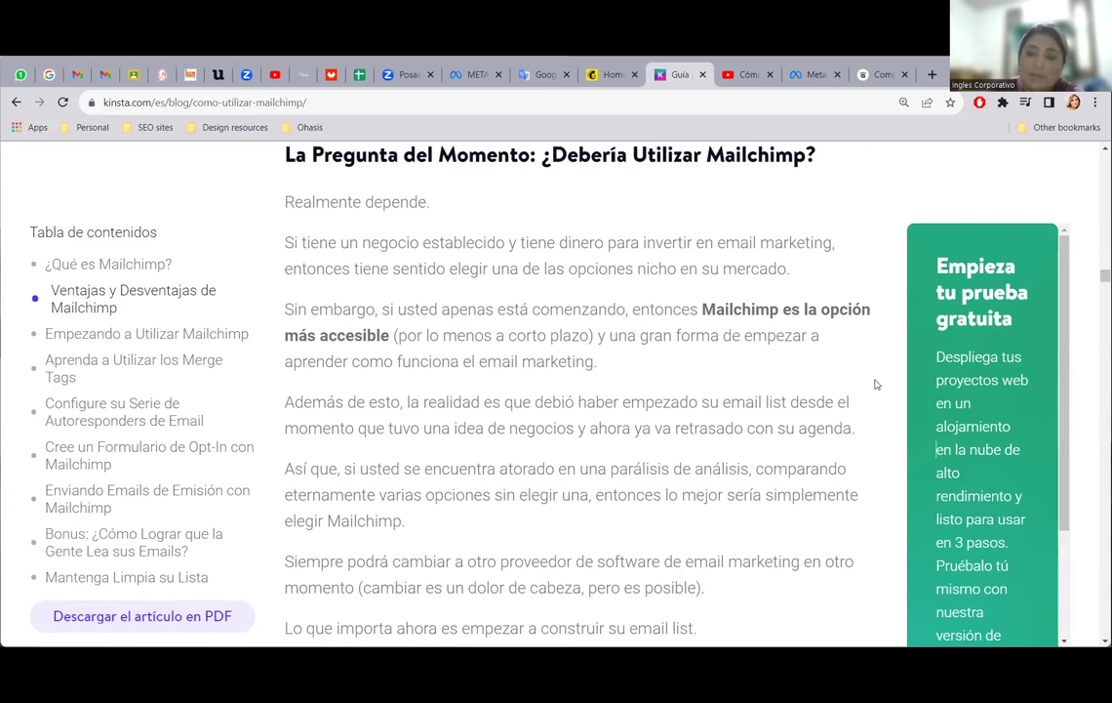
pyautogui.scroll(-1, 876, 384)
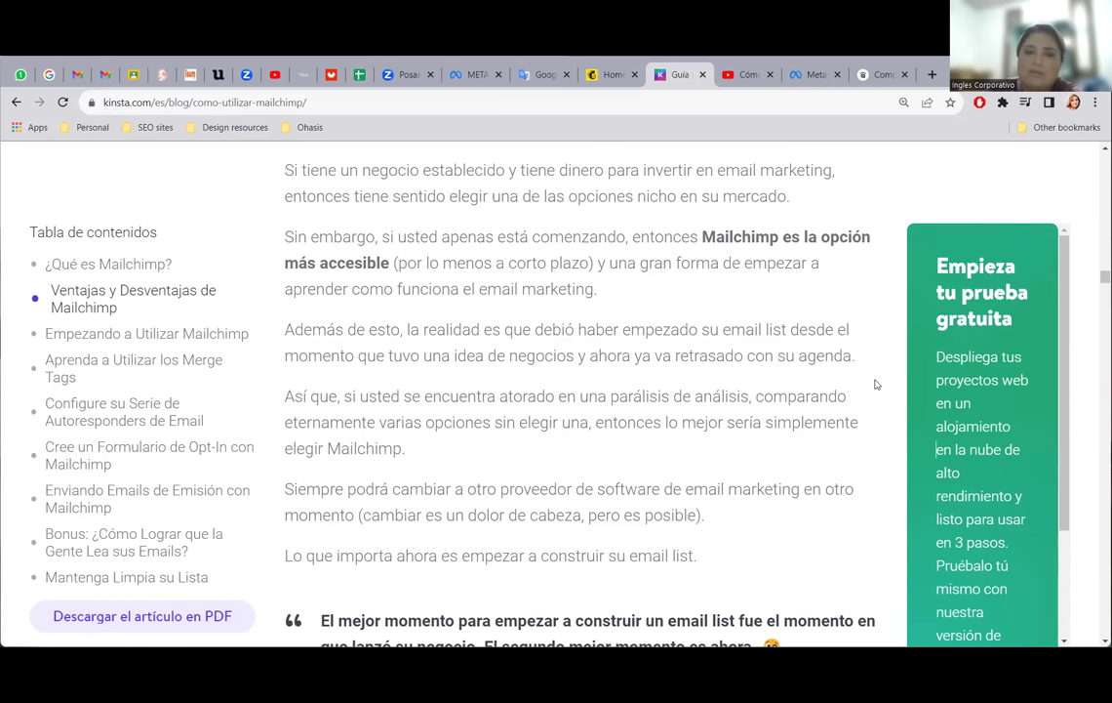
# Scroll down past the quote to the 'Empezando a Utilizar Mailchimp' heading
pyautogui.scroll(-2, 876, 385)
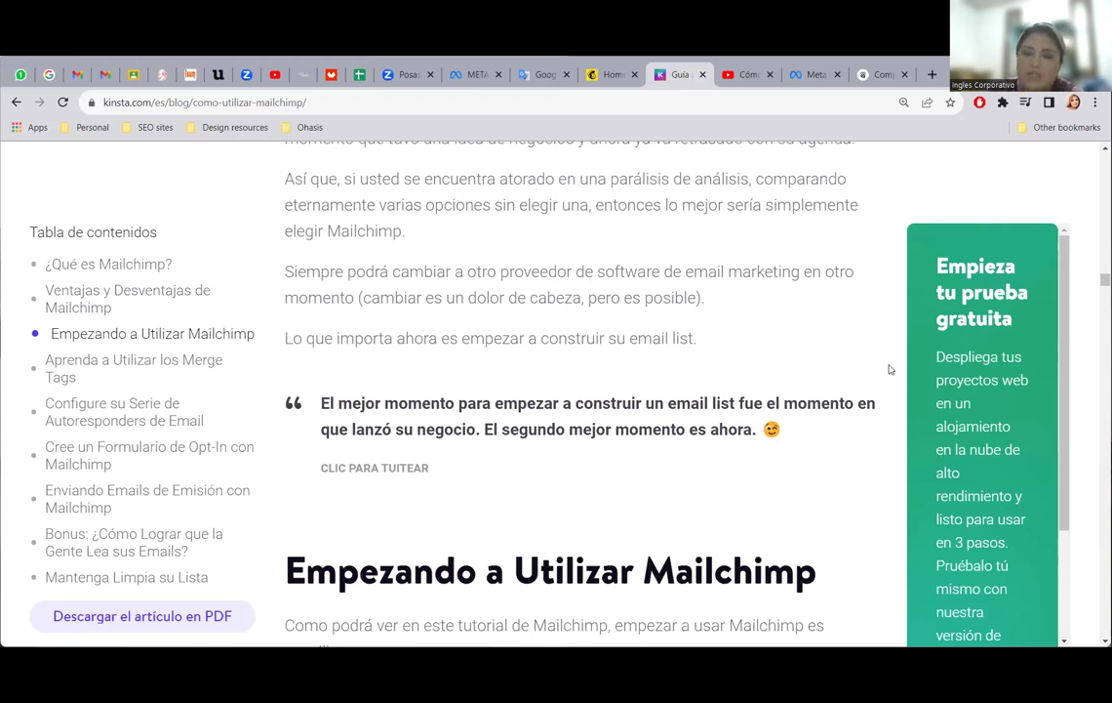
pyautogui.scroll(-1, 889, 369)
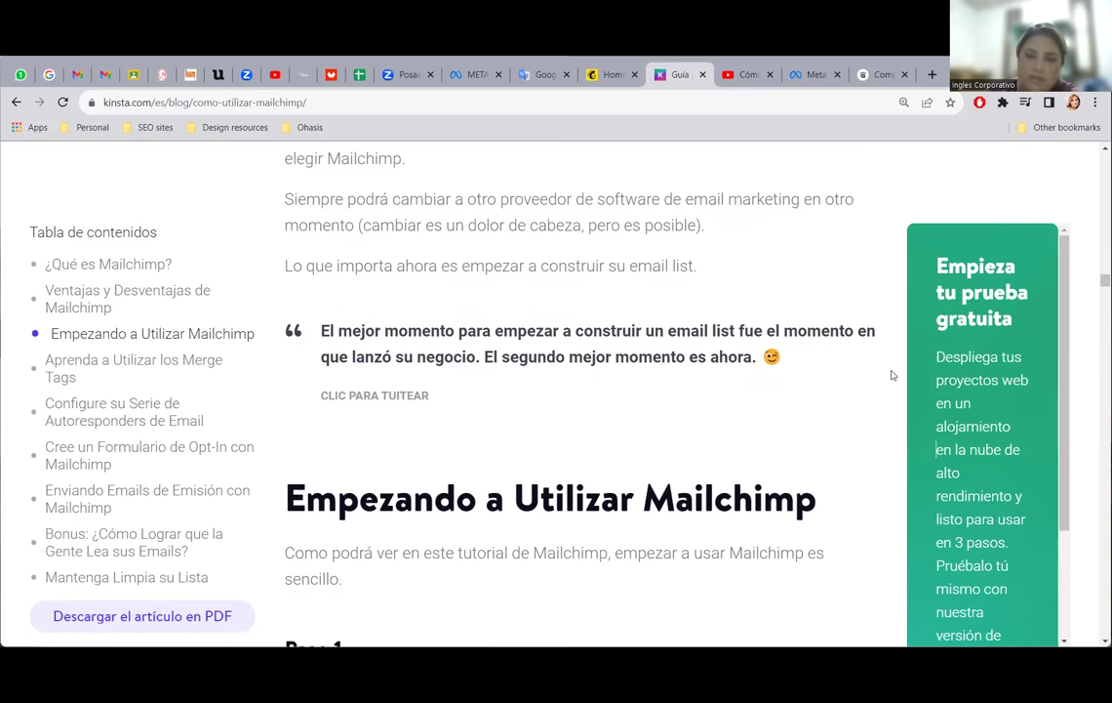
pyautogui.scroll(-1, 891, 375)
pyautogui.scroll(1, 891, 375)
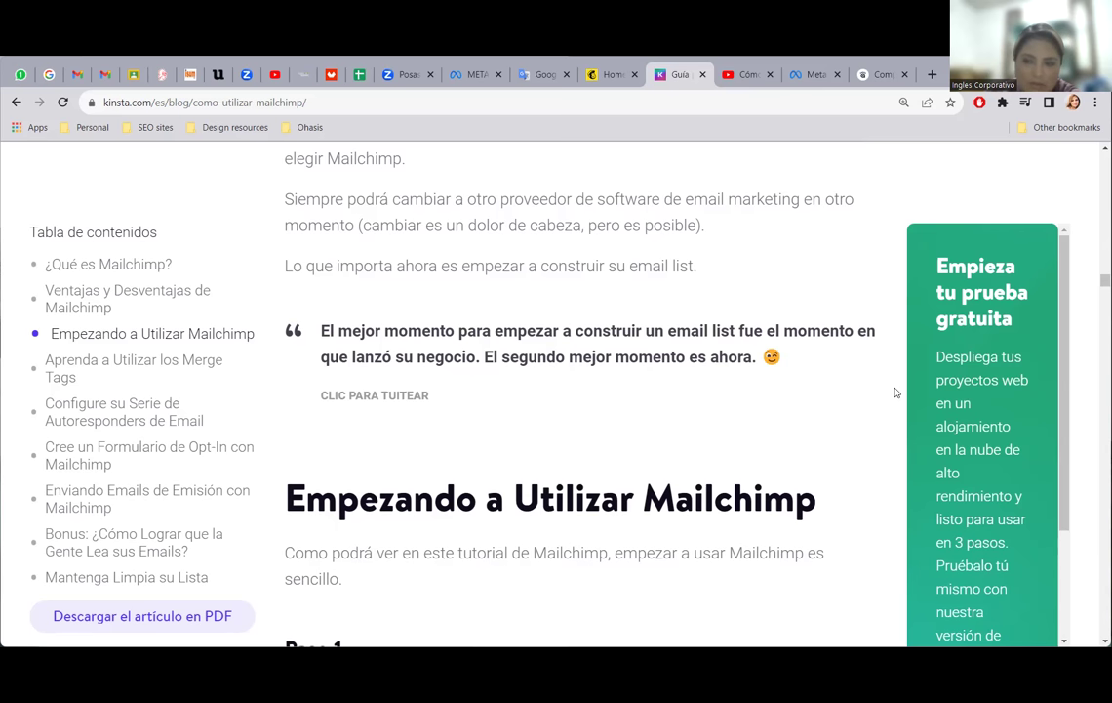
# Scroll down the Kinsta guide to the Paso 1 section
pyautogui.scroll(-2, 895, 392)
pyautogui.scroll(-1, 894, 393)
pyautogui.scroll(-1, 895, 393)
pyautogui.scroll(-1, 895, 392)
pyautogui.scroll(-1, 895, 393)
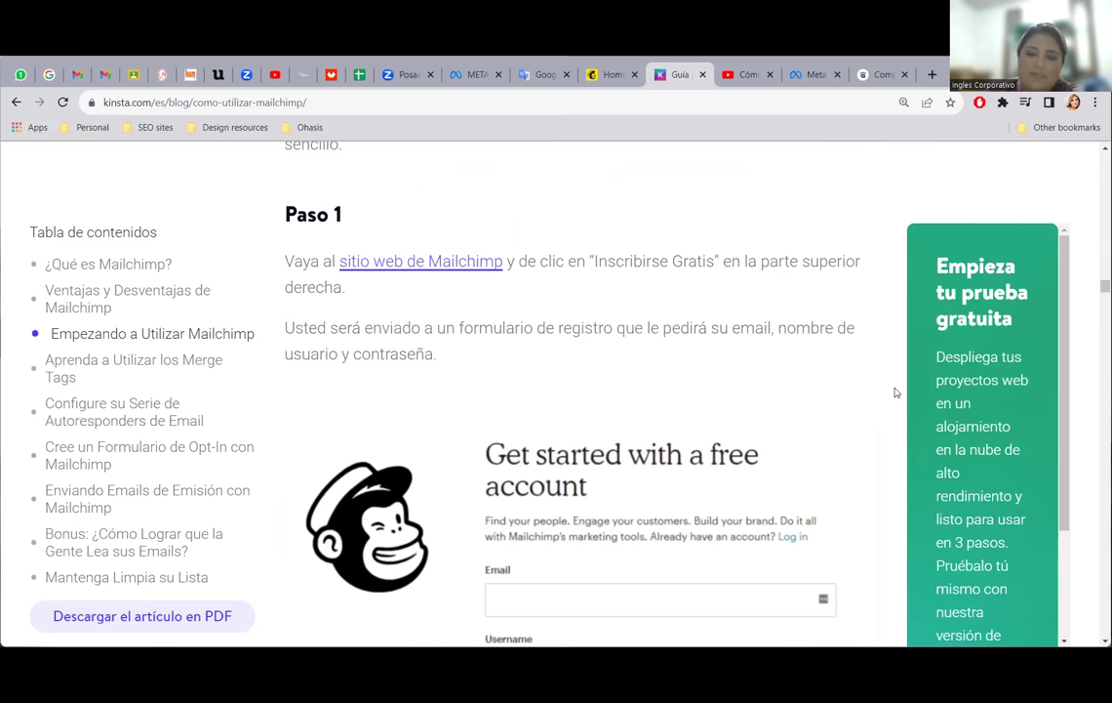
pyautogui.scroll(-1, 895, 392)
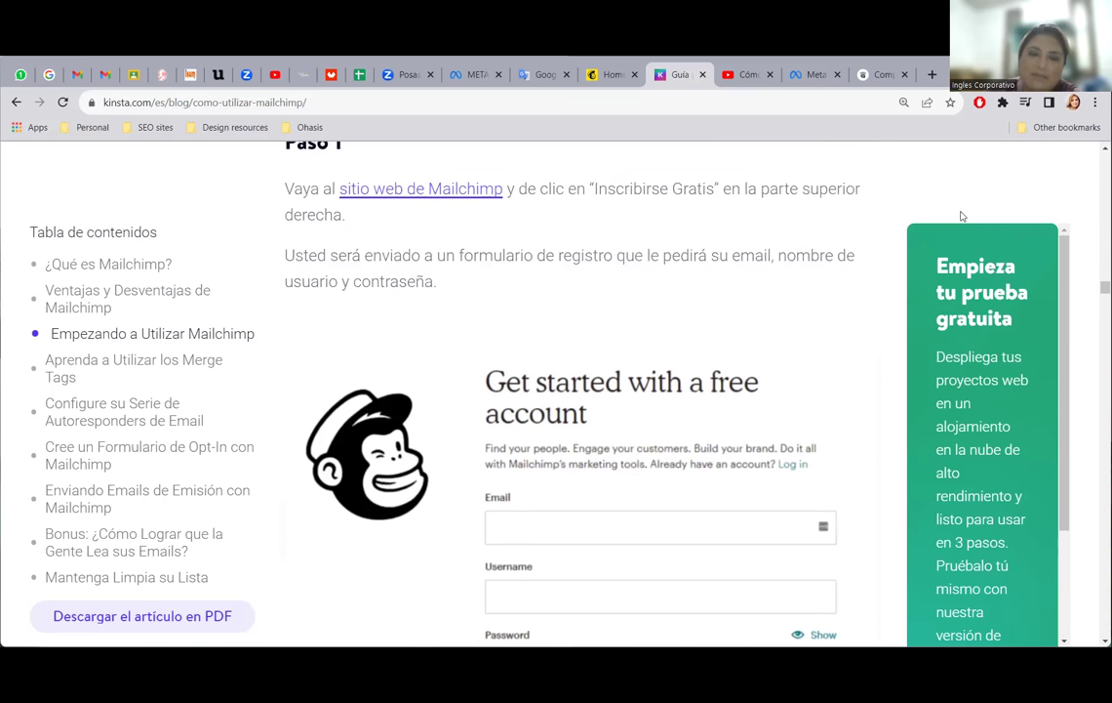
pyautogui.scroll(1, 877, 289)
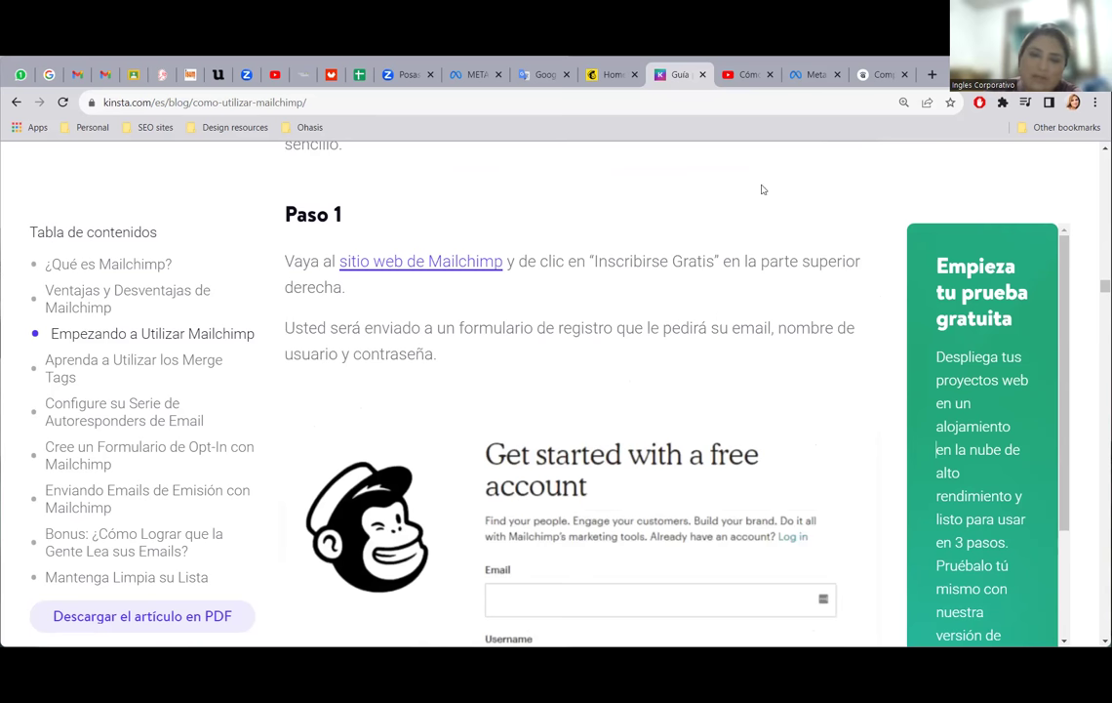
# Glance at the Mailchimp Home dashboard, then return to the guide's 'Get started with a free account' screenshot
pyautogui.click(604, 75)
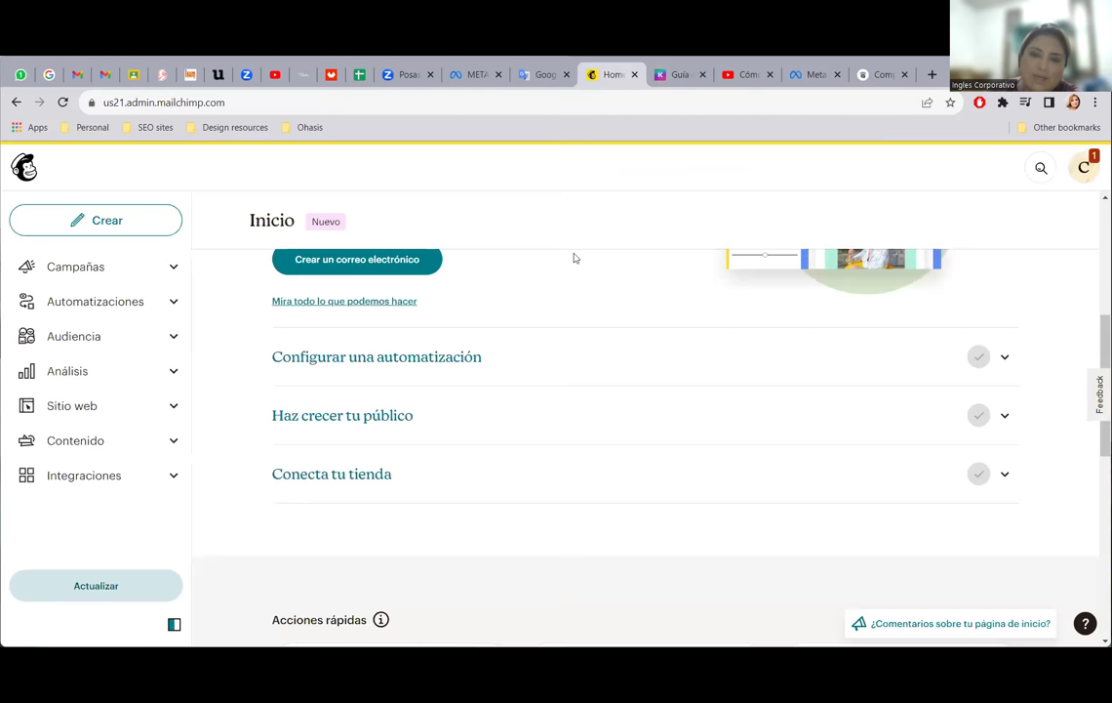
pyautogui.scroll(4, 574, 256)
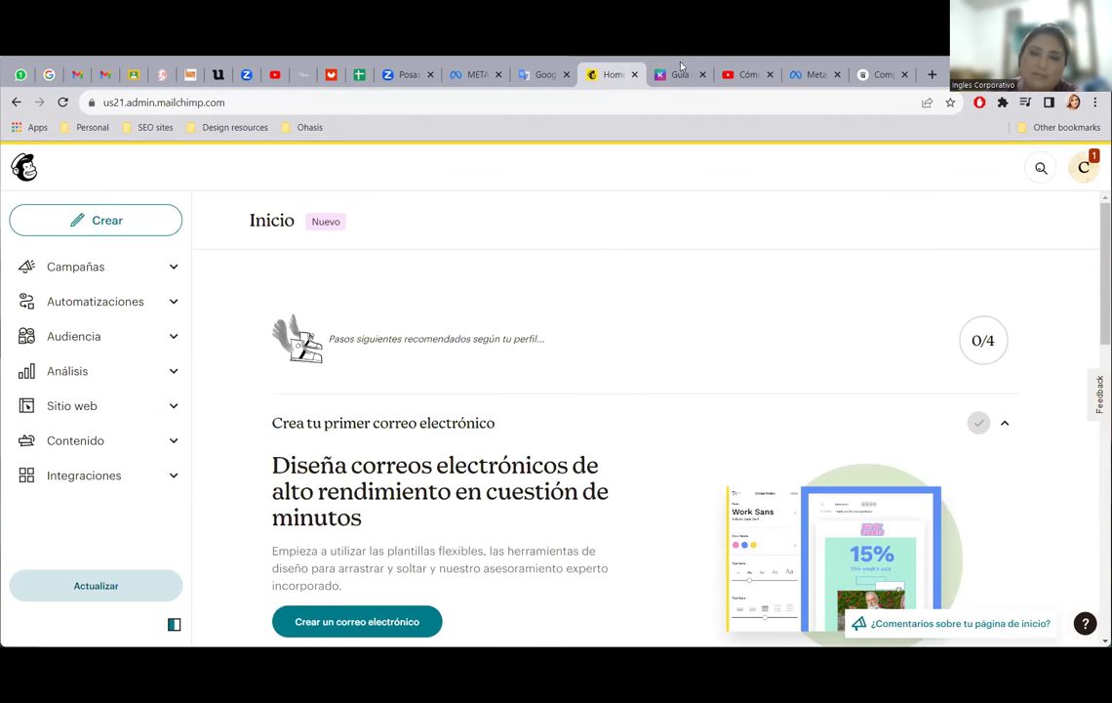
pyautogui.click(676, 75)
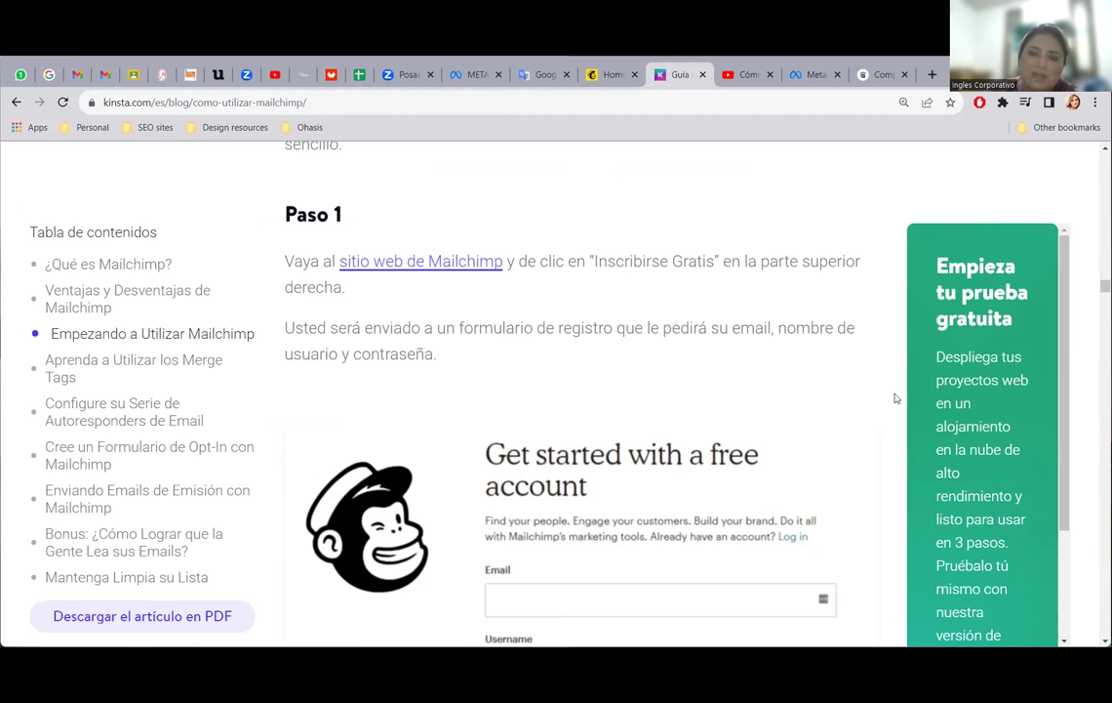
pyautogui.scroll(-2, 896, 398)
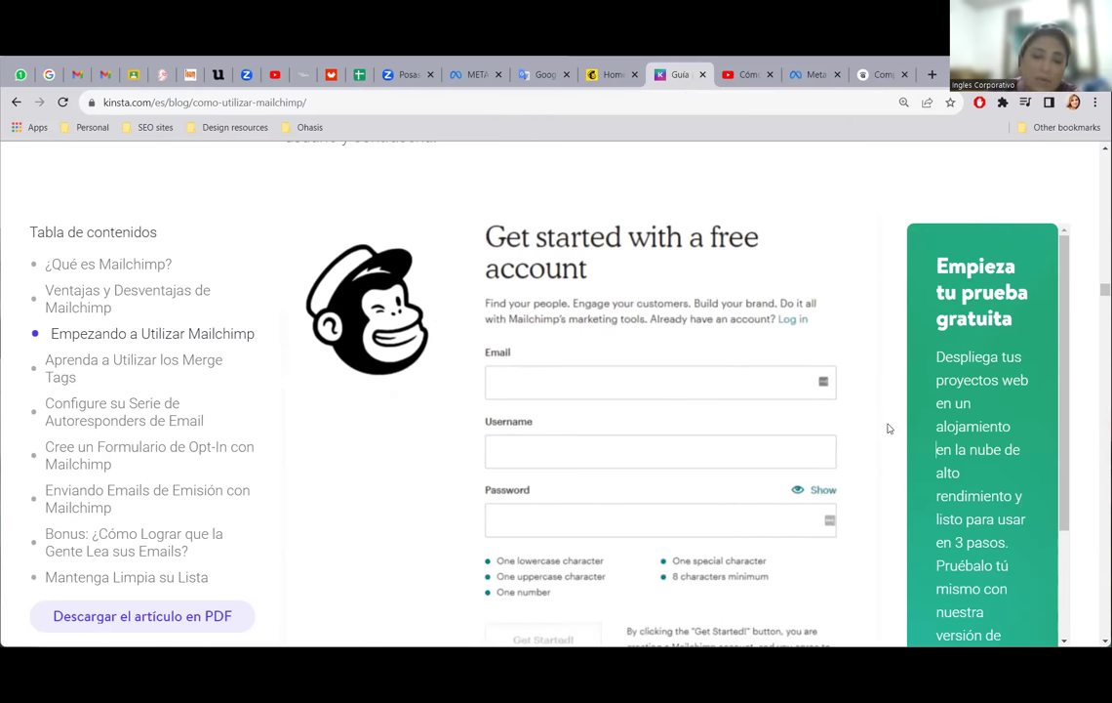
pyautogui.scroll(-1, 888, 427)
pyautogui.scroll(-1, 888, 428)
pyautogui.scroll(1, 888, 427)
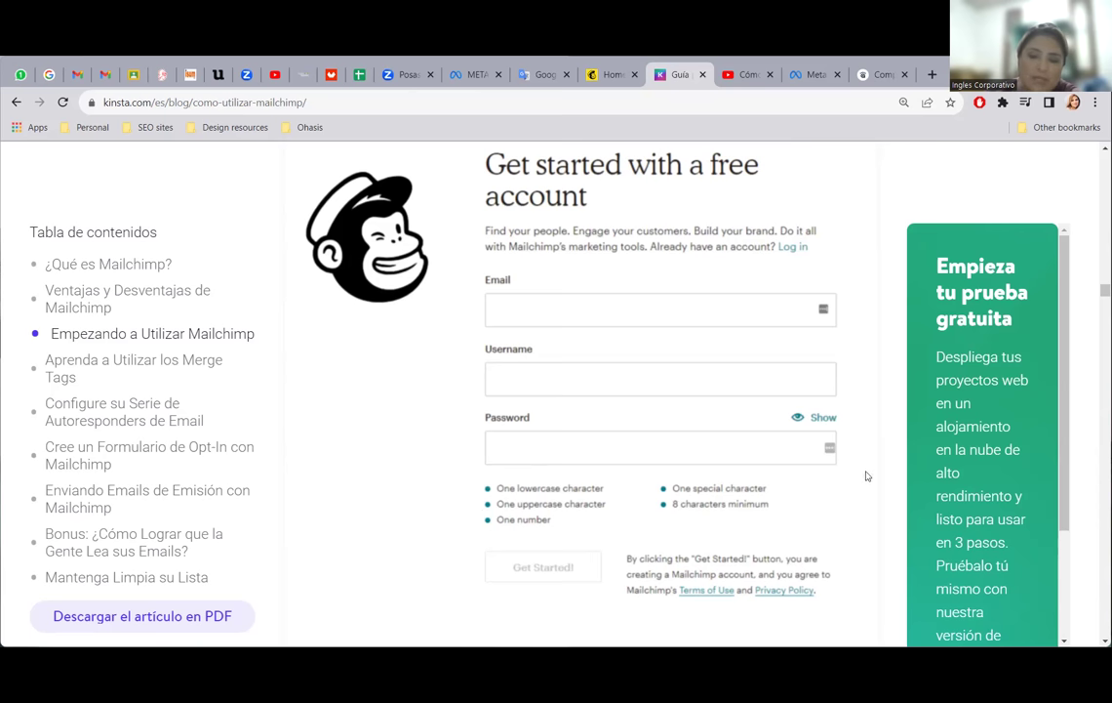
# Scroll past the signup form through Paso 2 to the Paso 3 'No soy un Robot' and Paso 4 setup screens
pyautogui.scroll(-3, 883, 470)
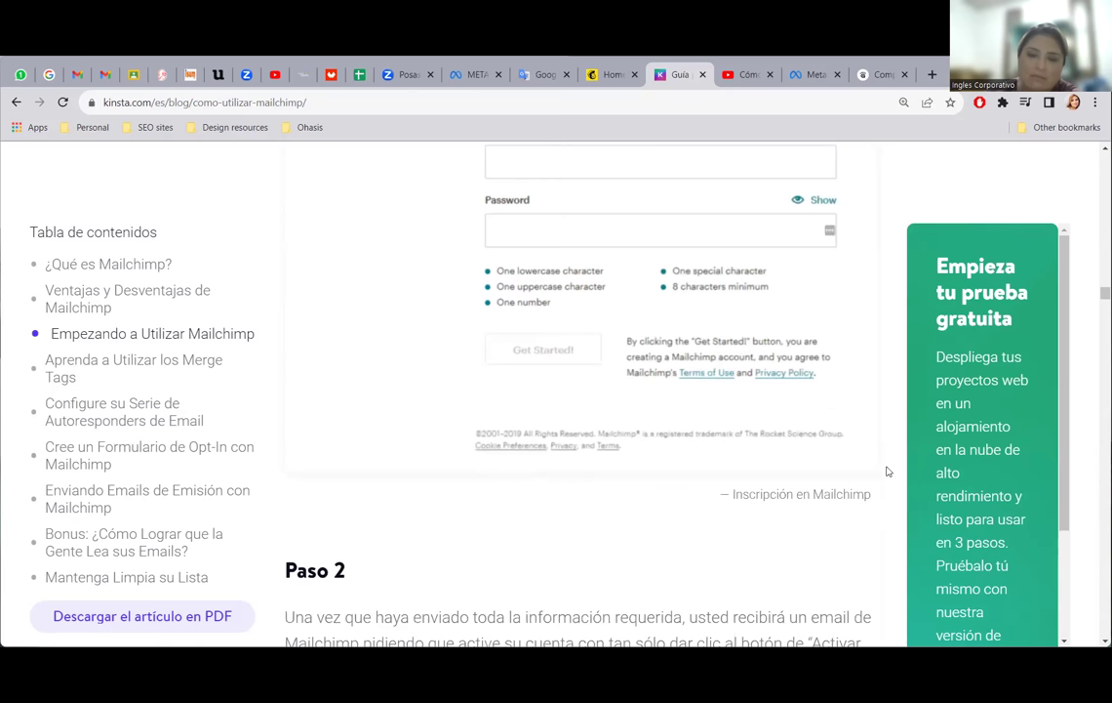
pyautogui.scroll(1, 886, 470)
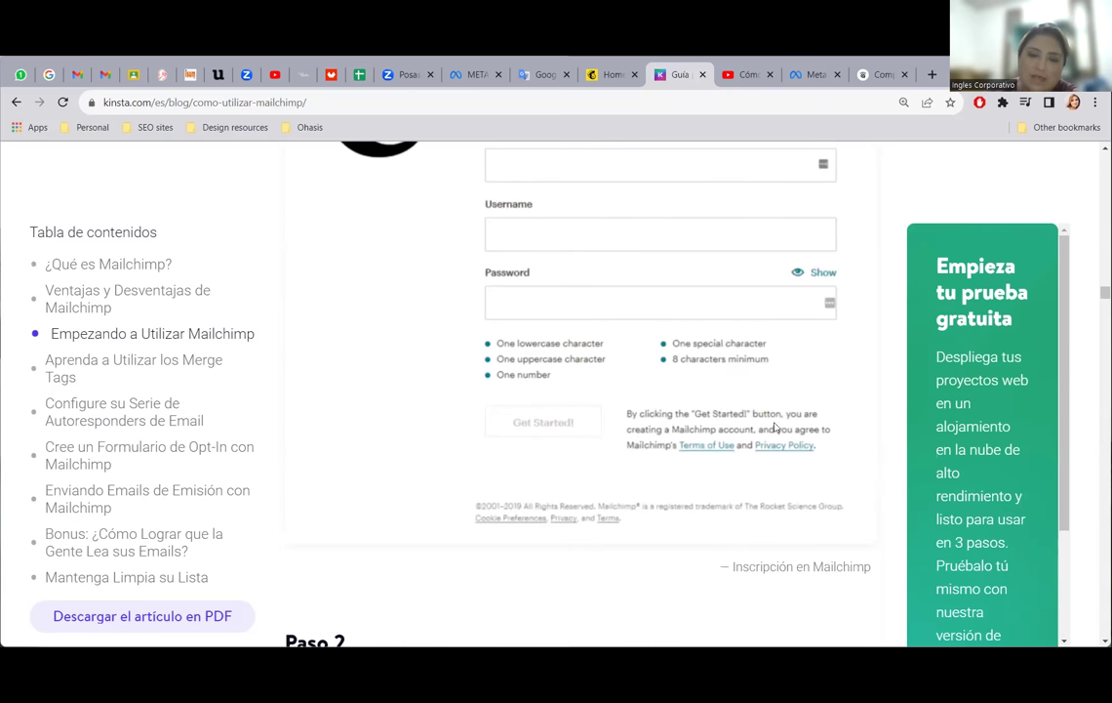
pyautogui.scroll(-2, 869, 457)
pyautogui.scroll(-1, 869, 456)
pyautogui.scroll(-1, 870, 454)
pyautogui.scroll(-2, 878, 429)
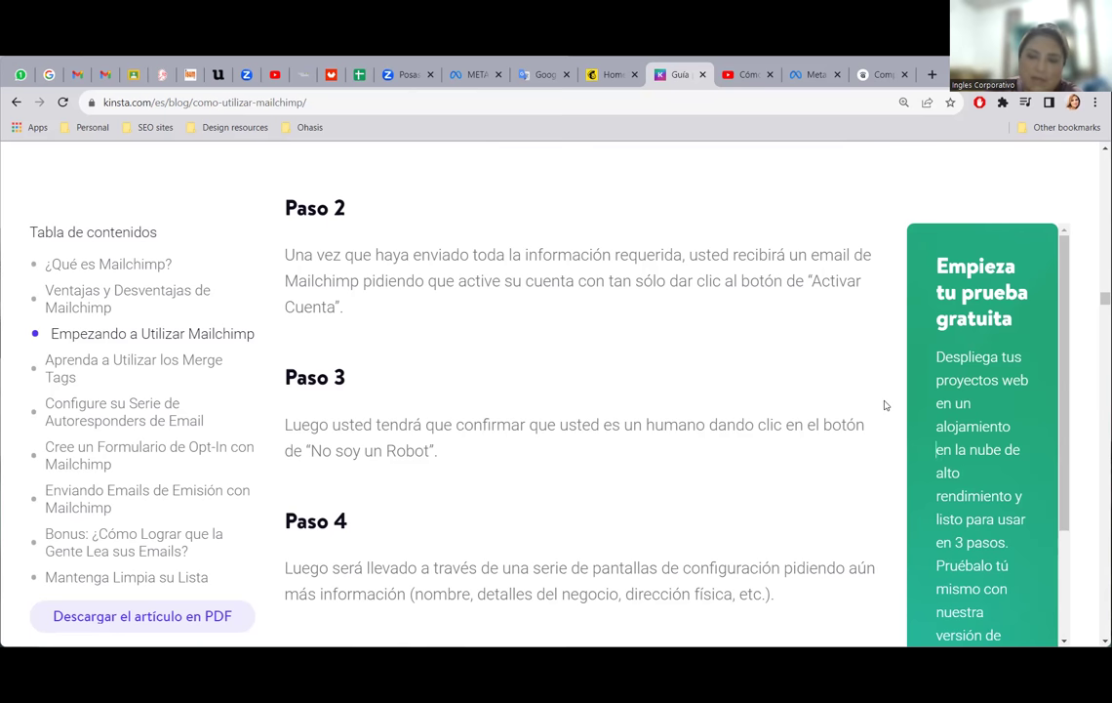
pyautogui.scroll(-1, 885, 404)
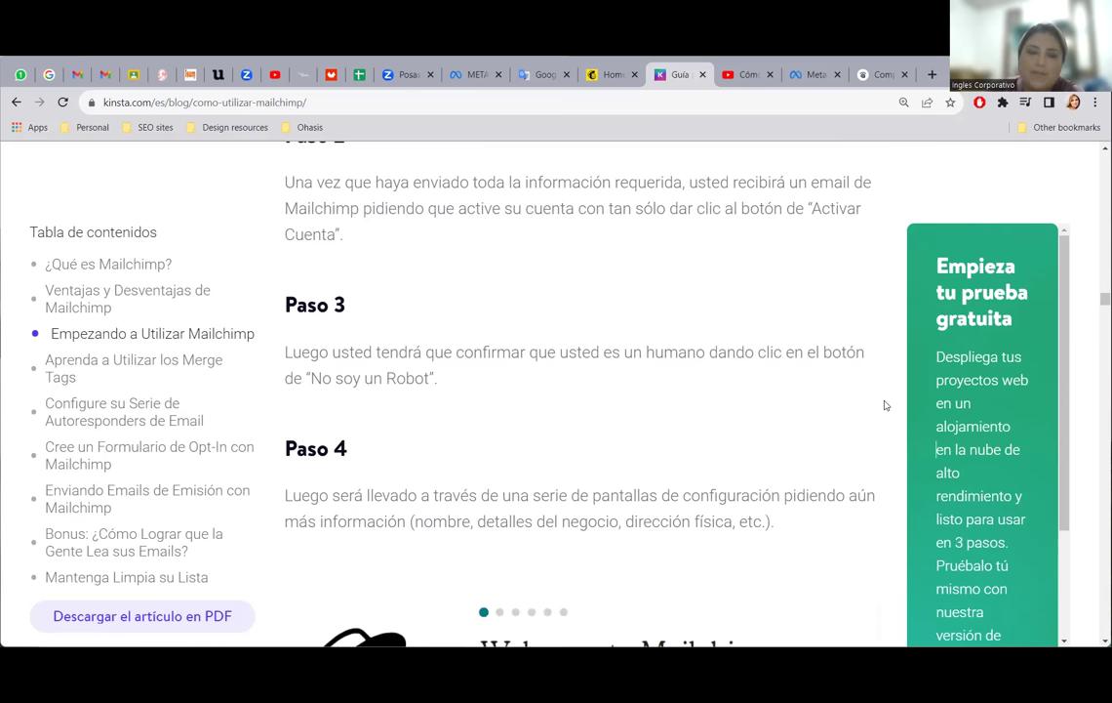
pyautogui.scroll(-1, 885, 404)
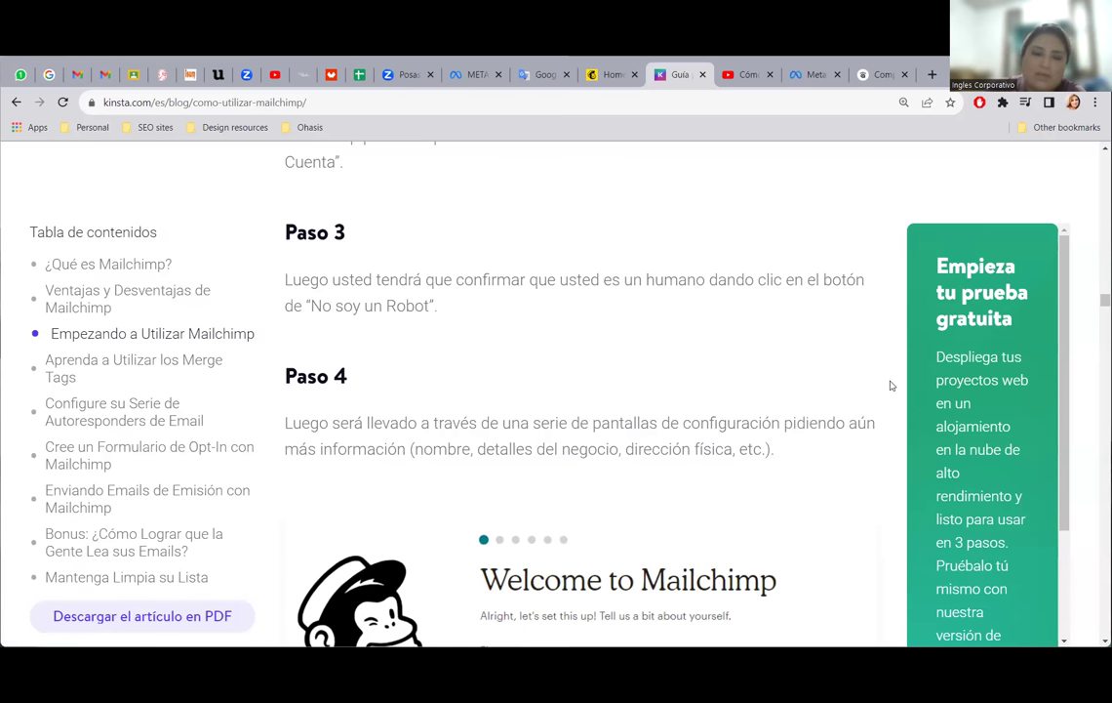
# Scroll to the 'Diseñando el primer email en Mailchimp' screenshot and the contact-import paragraphs
pyautogui.scroll(-2, 890, 385)
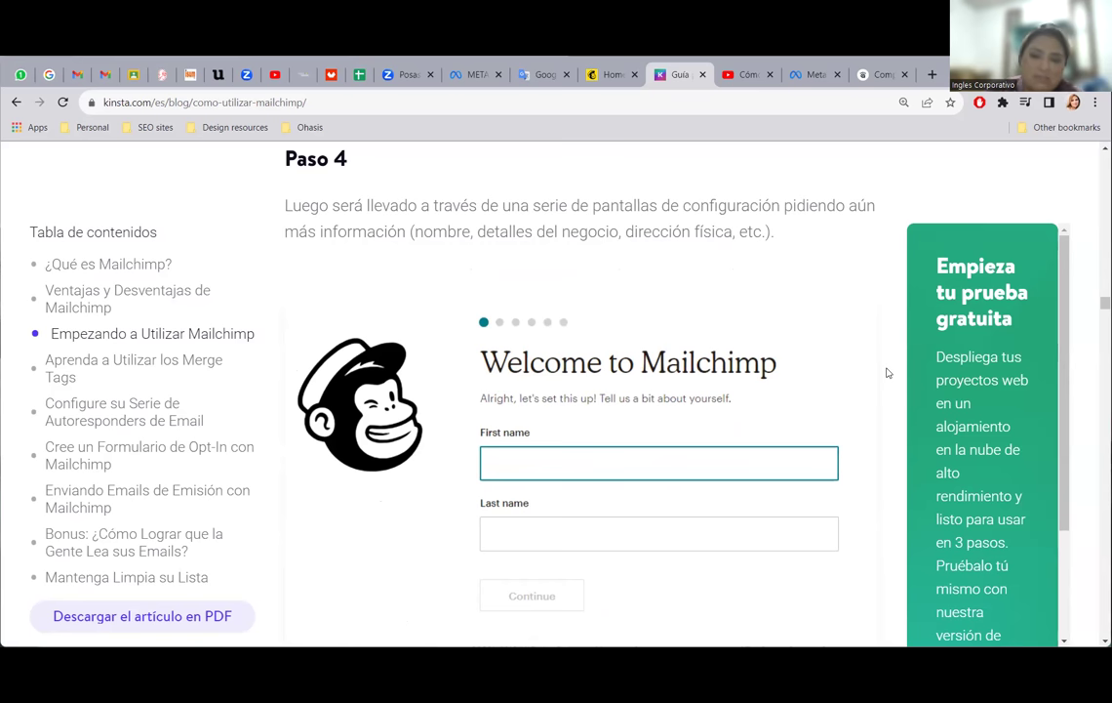
pyautogui.scroll(-2, 888, 372)
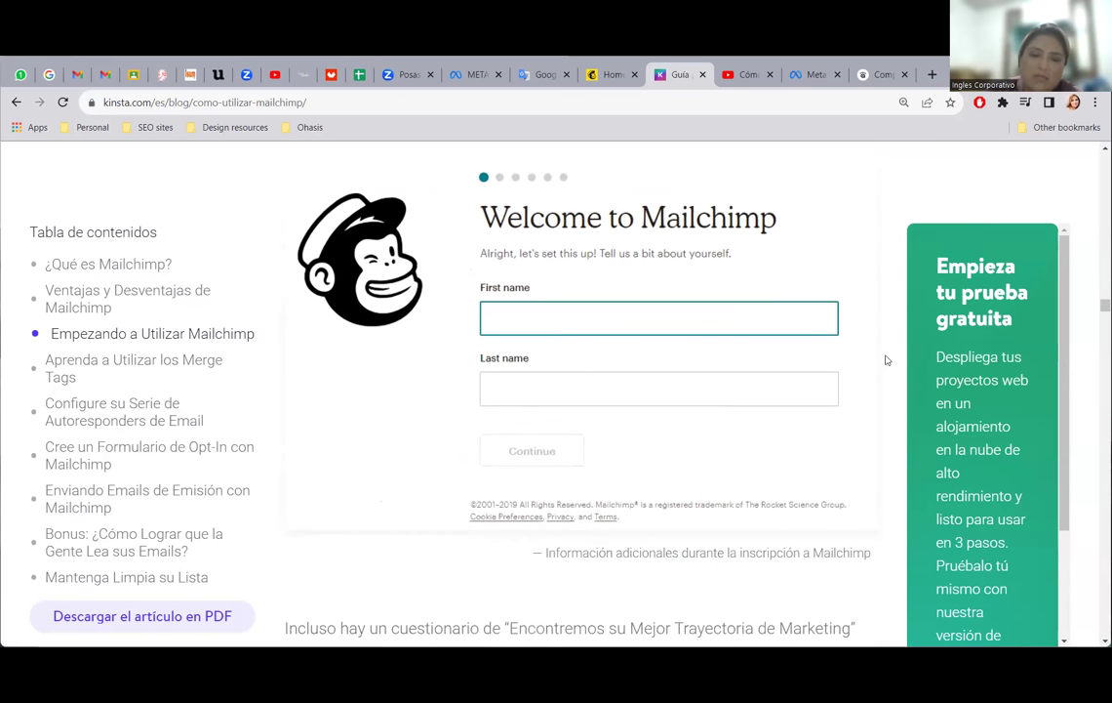
pyautogui.scroll(-1, 892, 356)
pyautogui.scroll(-2, 892, 357)
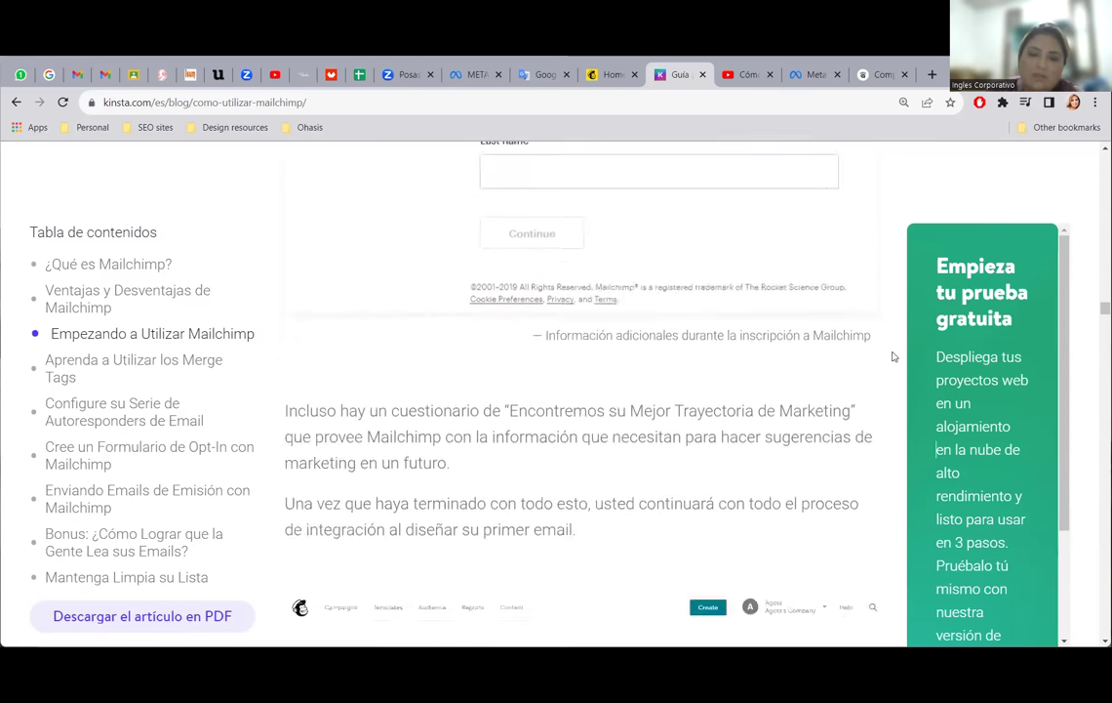
pyautogui.scroll(-1, 892, 356)
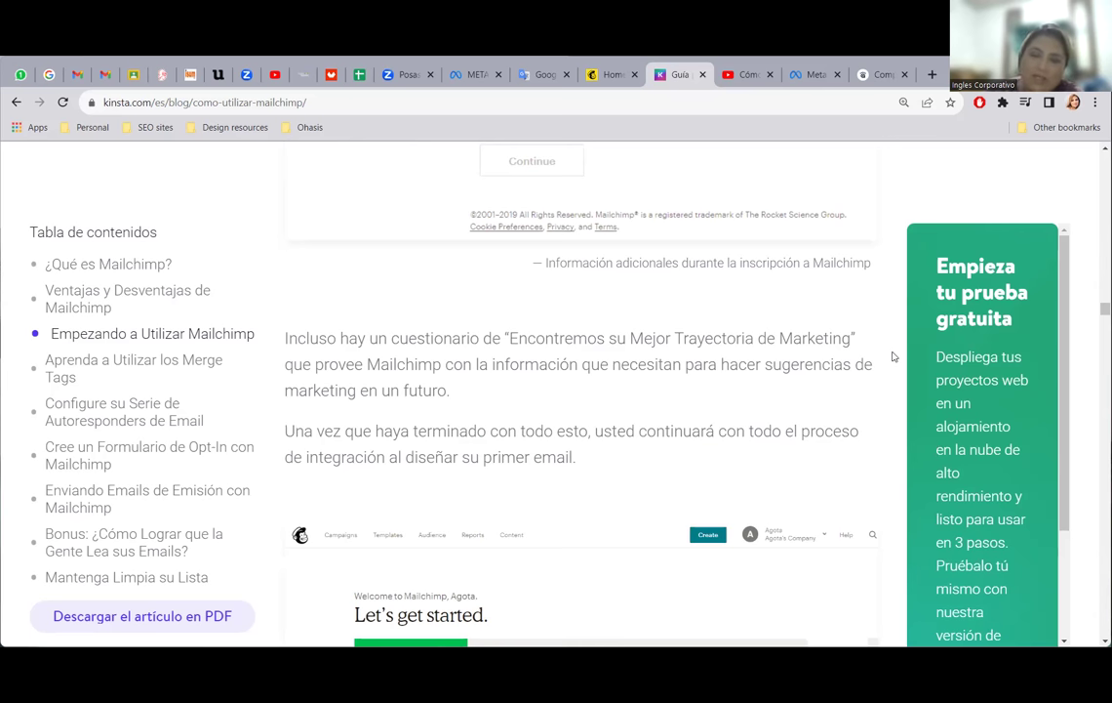
pyautogui.scroll(-1, 892, 356)
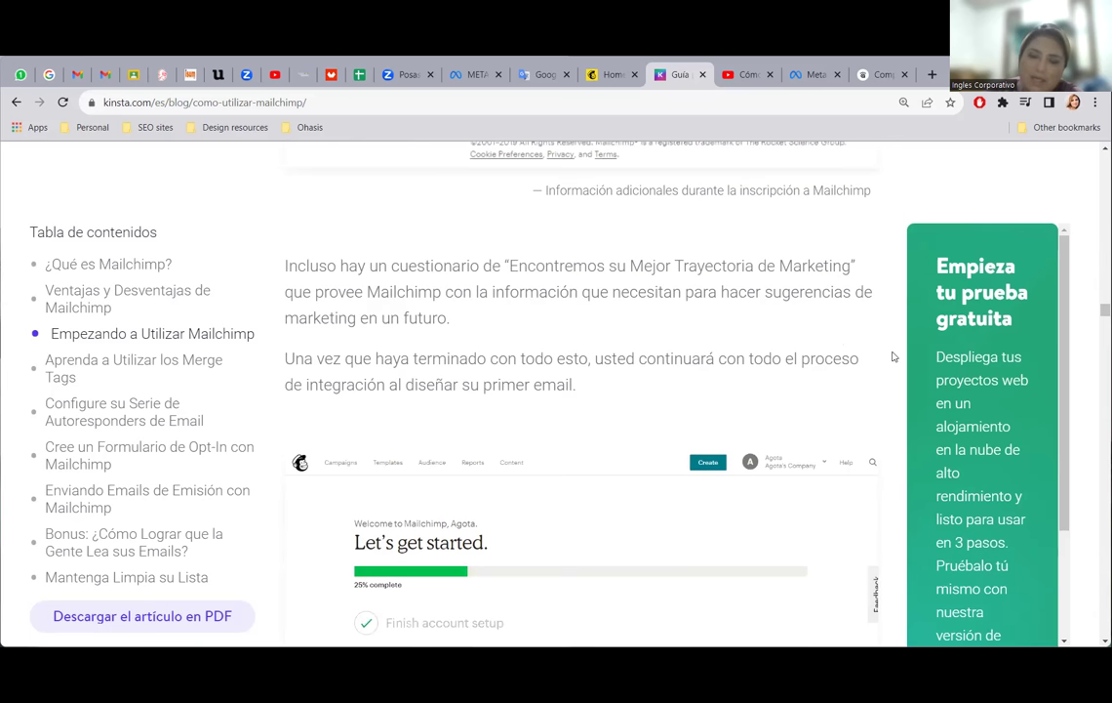
pyautogui.scroll(-1, 892, 356)
pyautogui.scroll(-2, 892, 356)
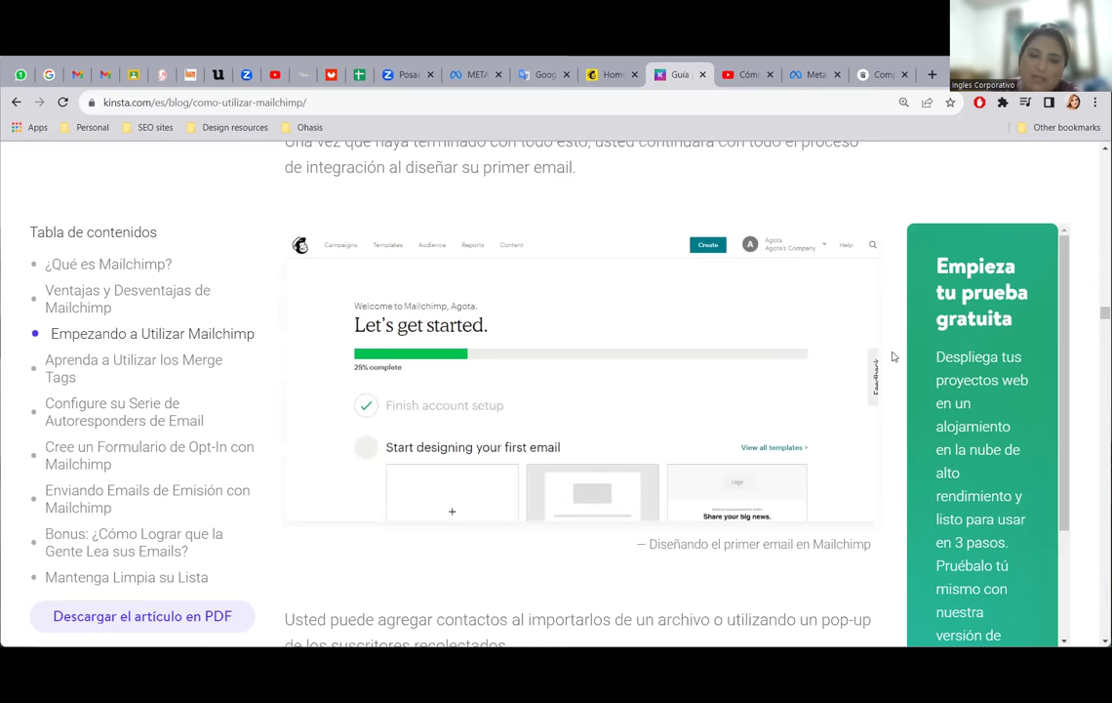
pyautogui.scroll(-1, 892, 356)
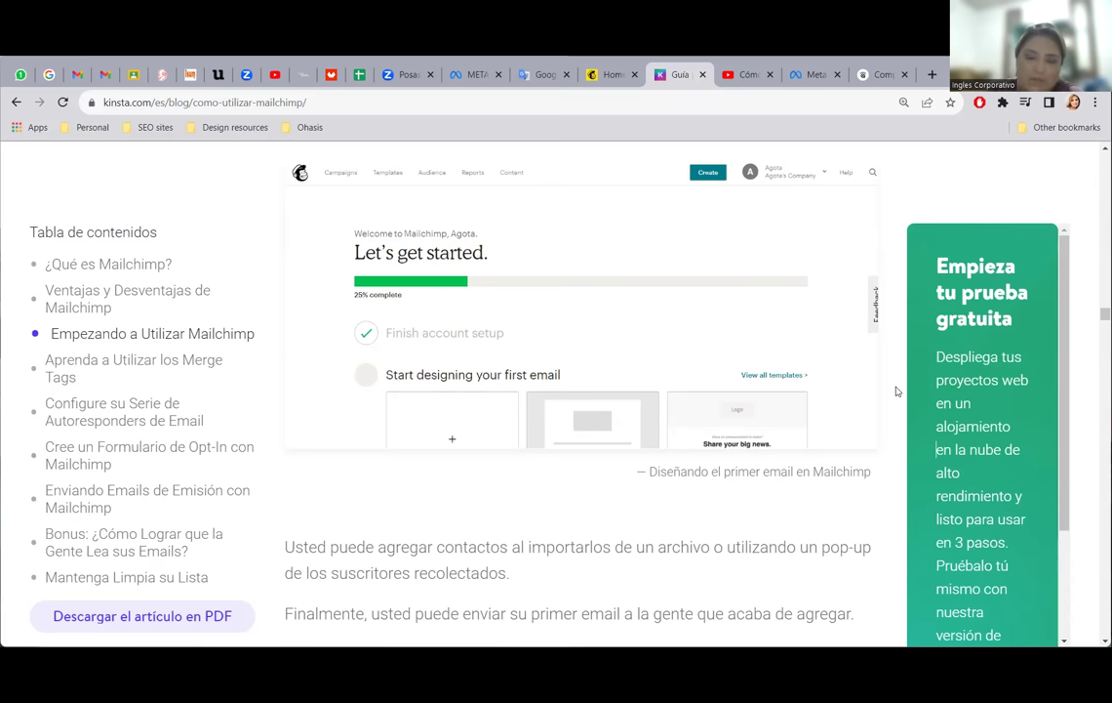
pyautogui.scroll(-2, 896, 391)
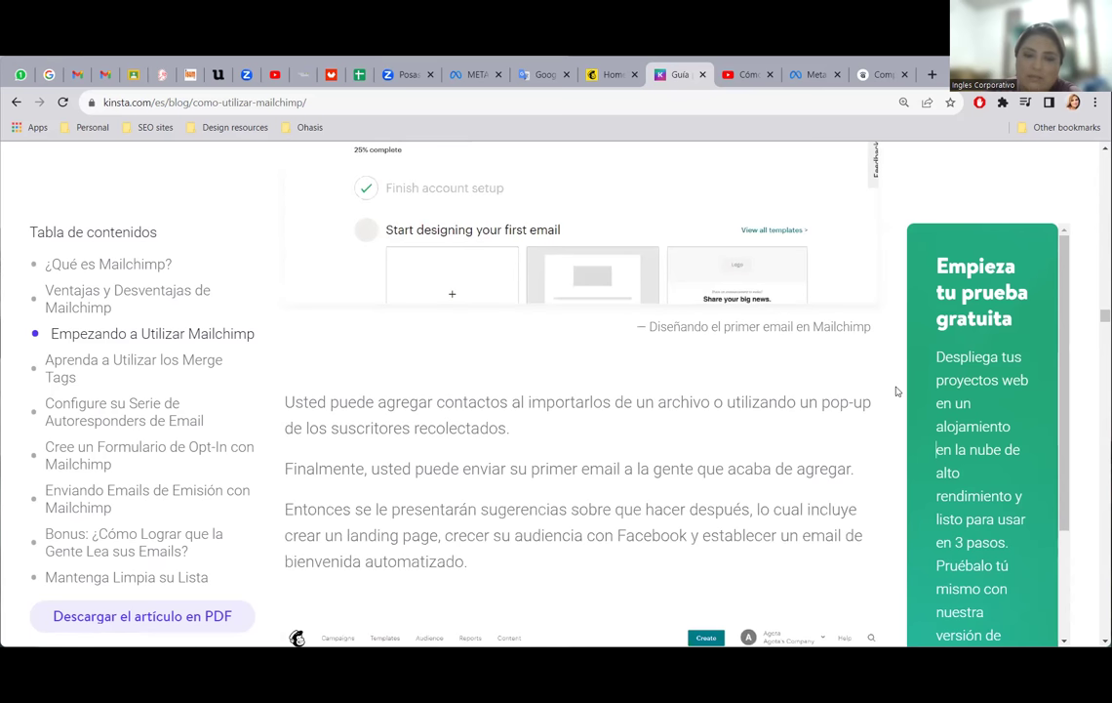
pyautogui.scroll(1, 896, 390)
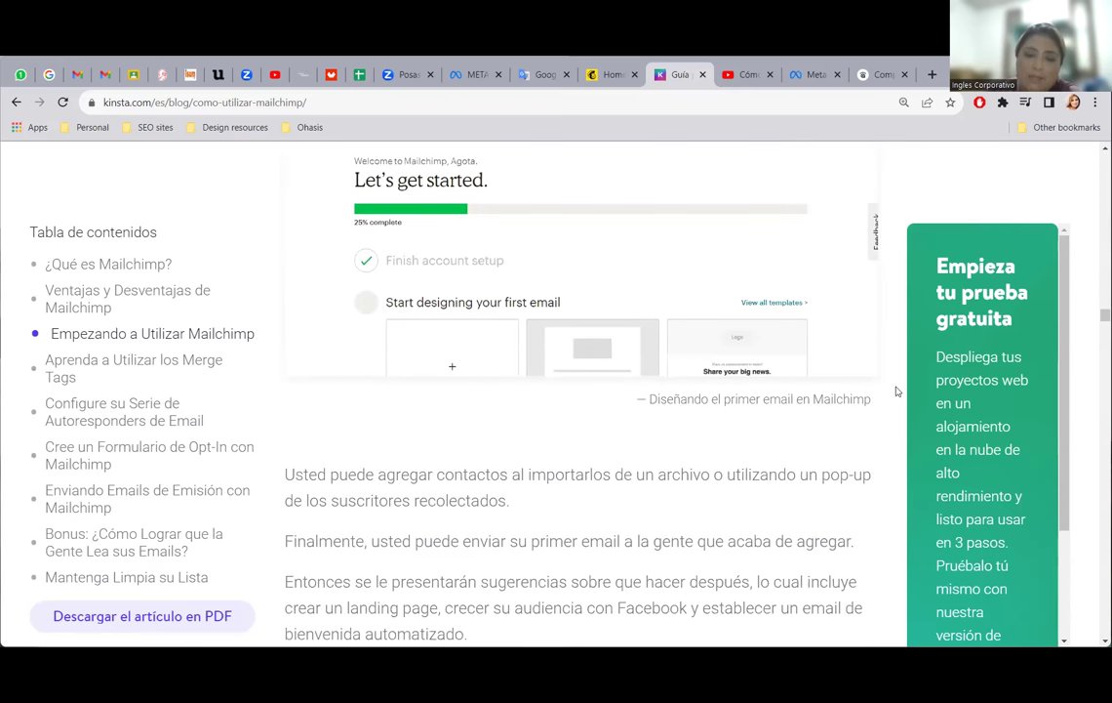
# Scroll to the 'Integración terminada en Mailchimp' screenshot showing 'Nice work so far' at 100%
pyautogui.scroll(-1, 896, 391)
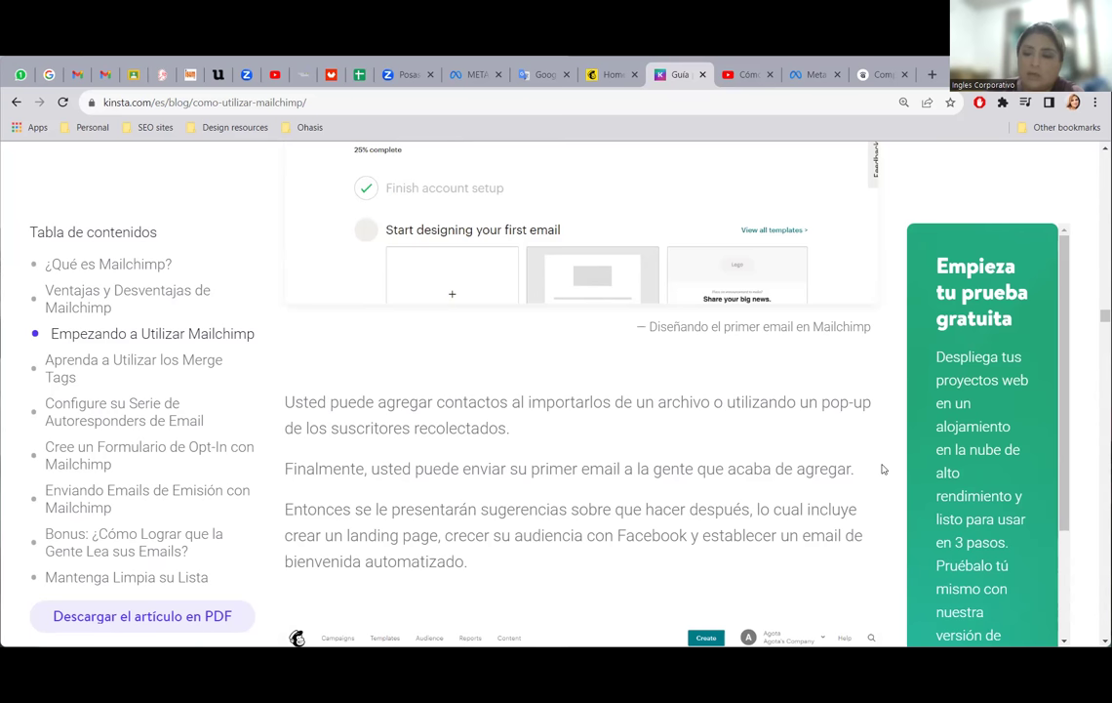
pyautogui.scroll(-2, 882, 469)
pyautogui.scroll(1, 882, 469)
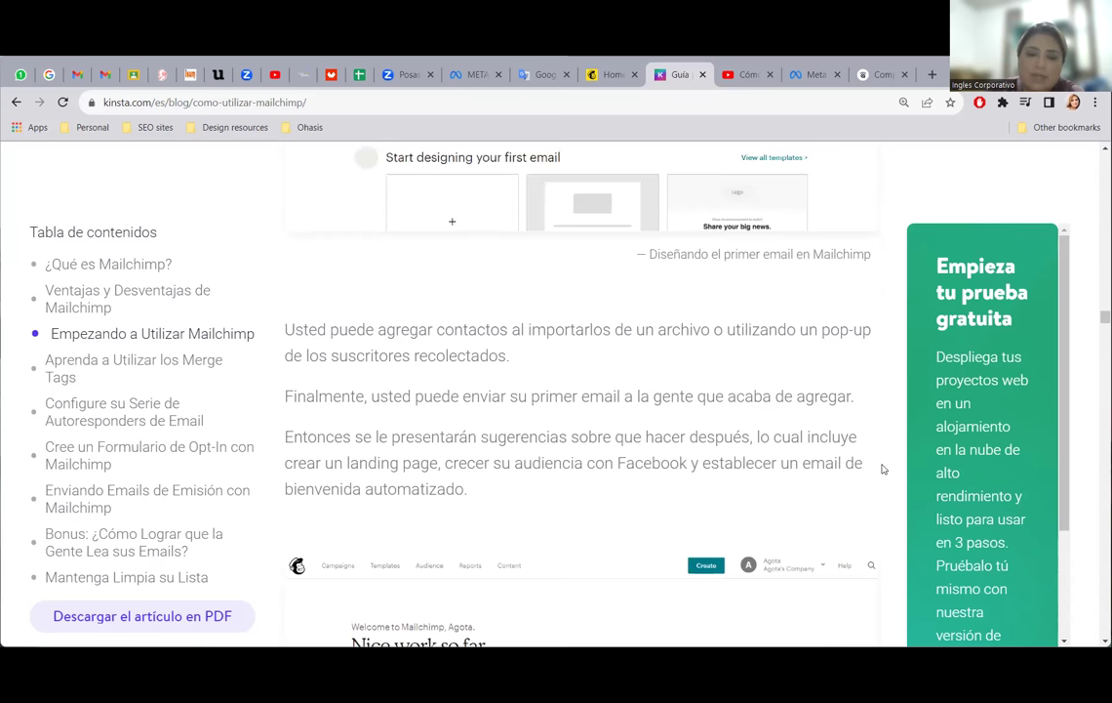
pyautogui.scroll(-7, 882, 469)
pyautogui.scroll(1, 882, 470)
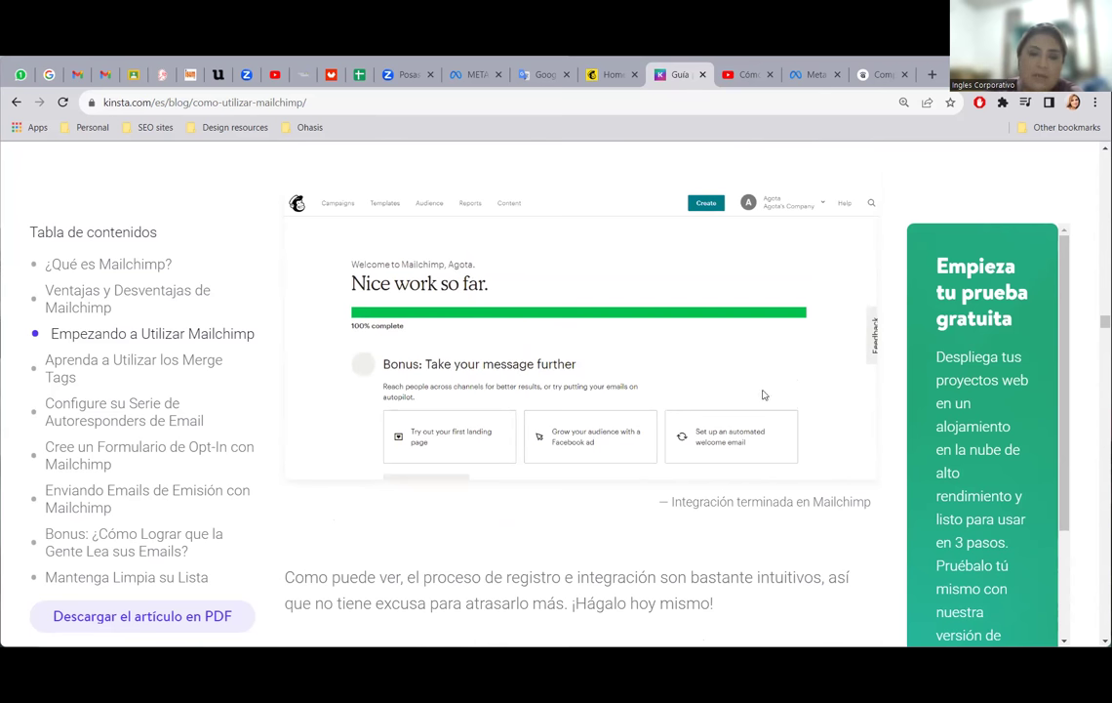
# From the Mailchimp Home tab, open the Sitio web dashboard and browse its design, sell and services options
pyautogui.click(614, 75)
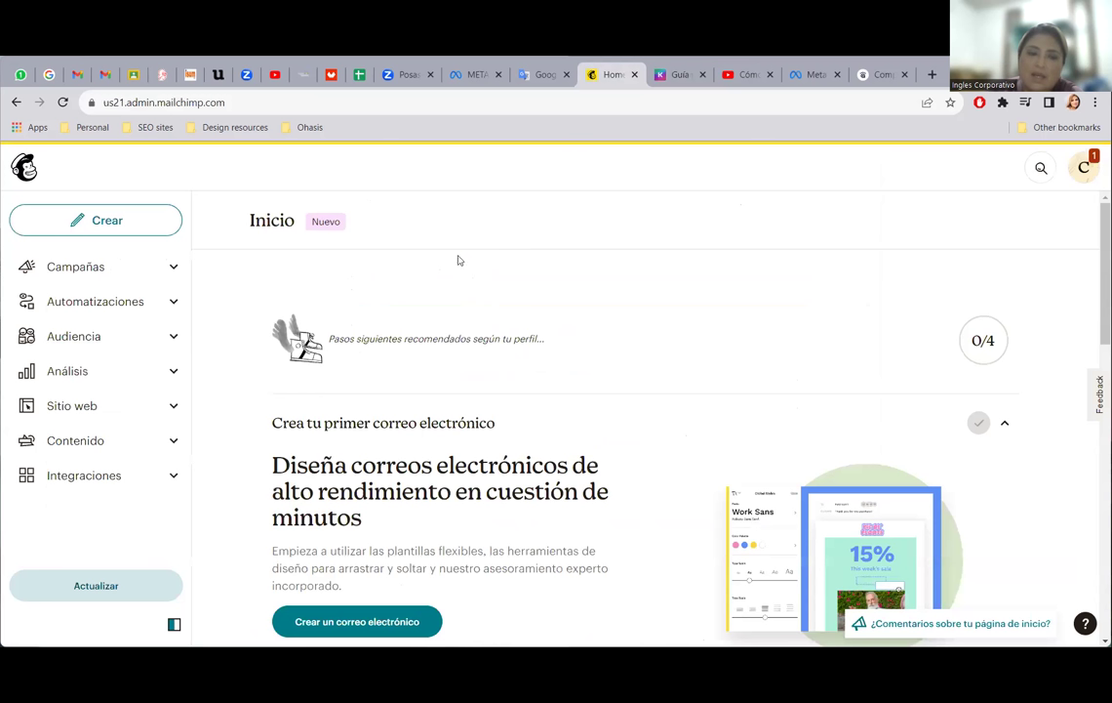
pyautogui.click(171, 405)
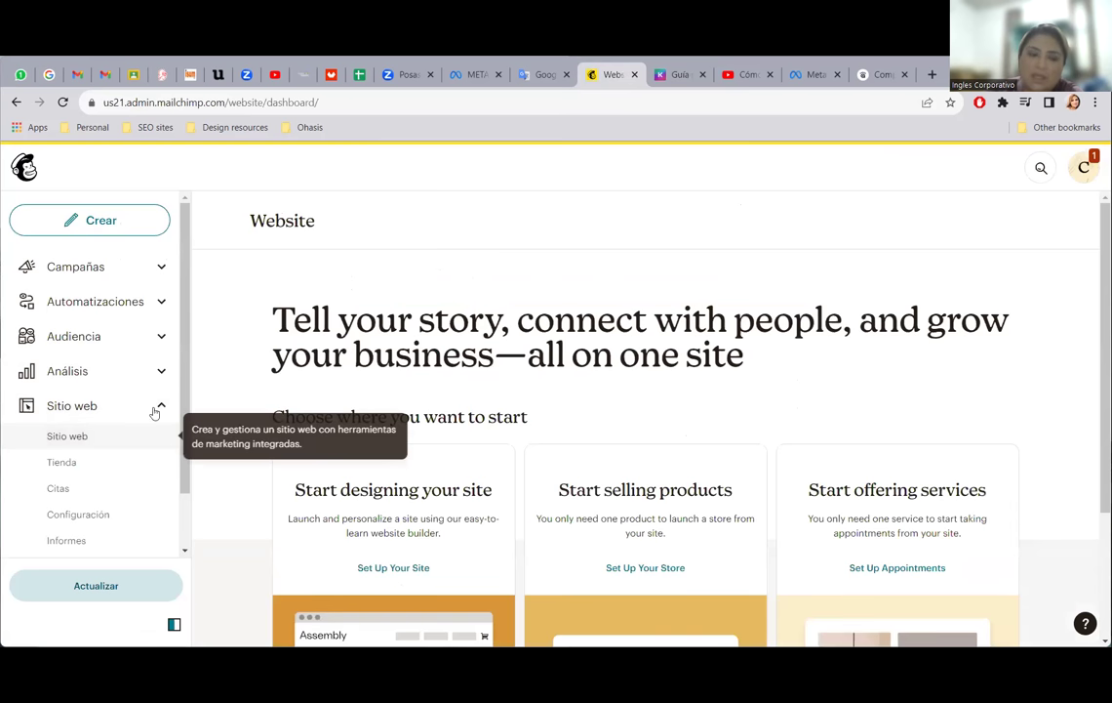
pyautogui.click(158, 410)
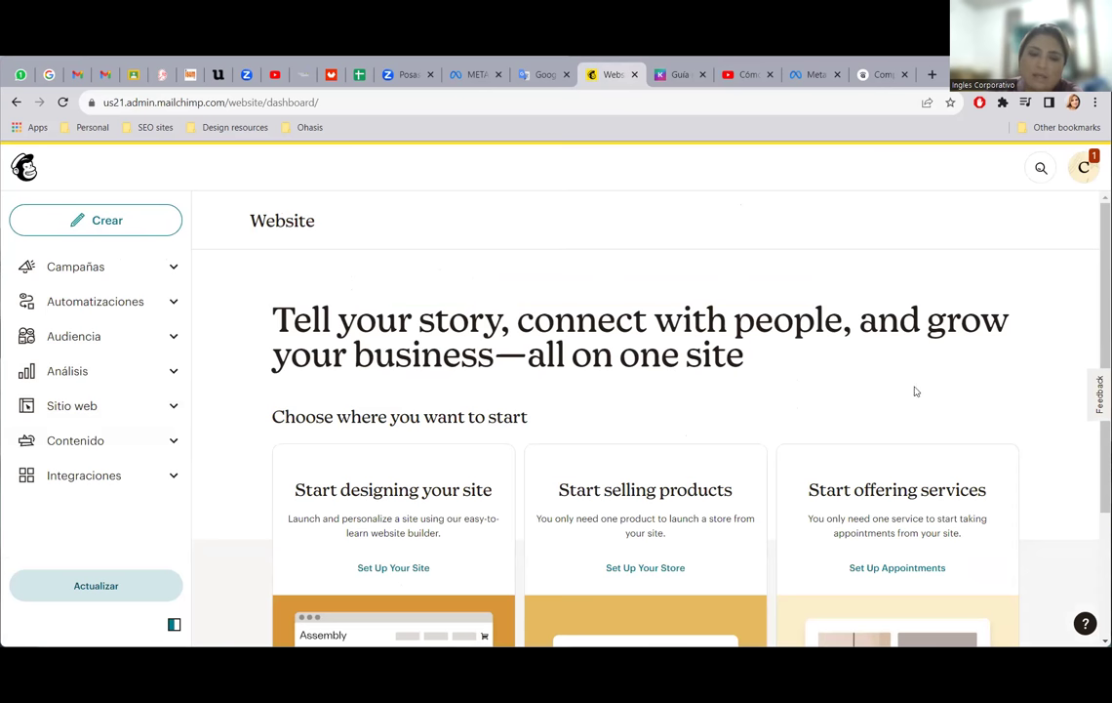
pyautogui.scroll(-3, 915, 391)
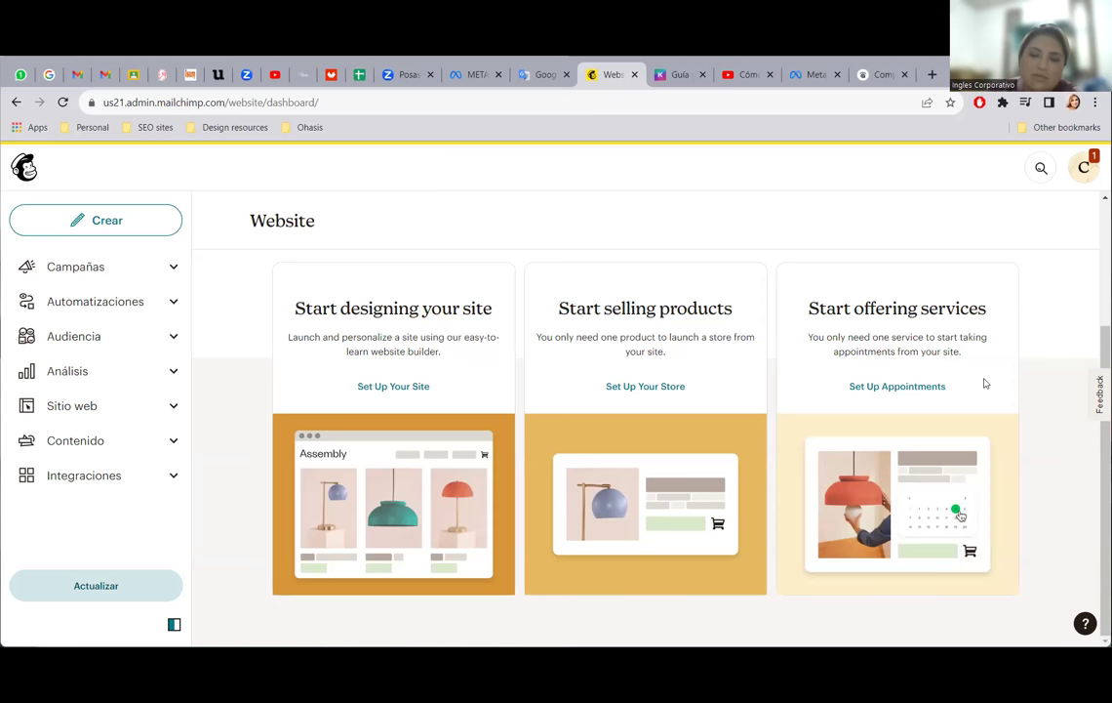
pyautogui.scroll(2, 1047, 438)
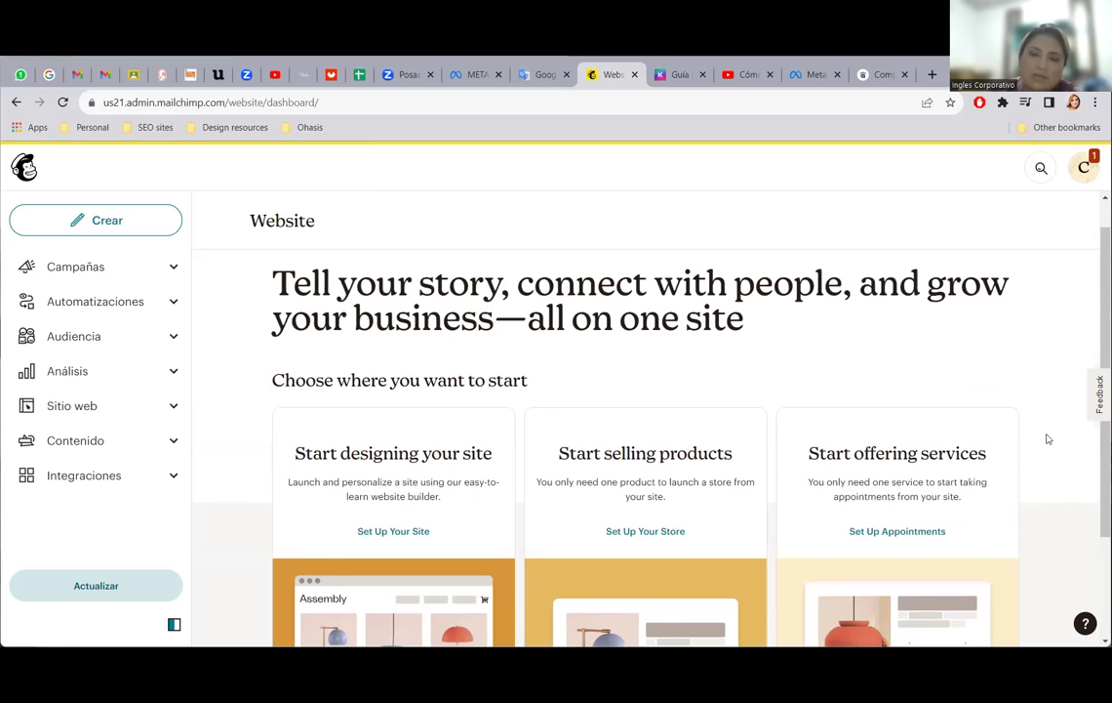
pyautogui.scroll(1, 1047, 438)
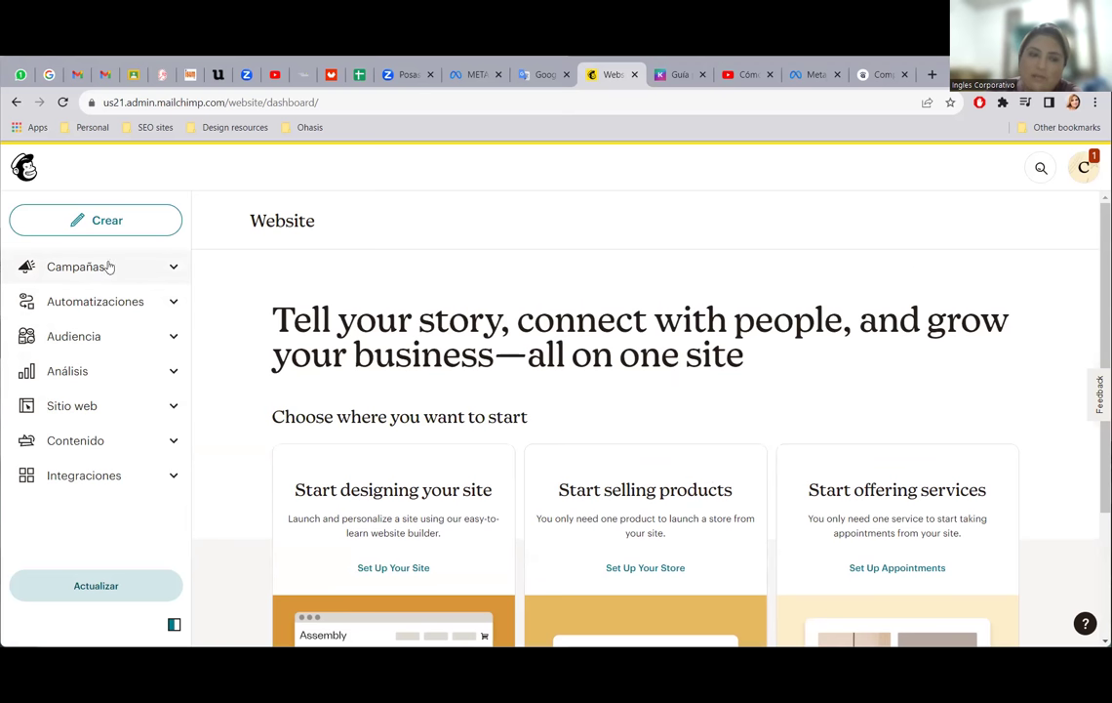
# Open Campañas and review the empty campaign list with its one-subscriber audience
pyautogui.click(170, 271)
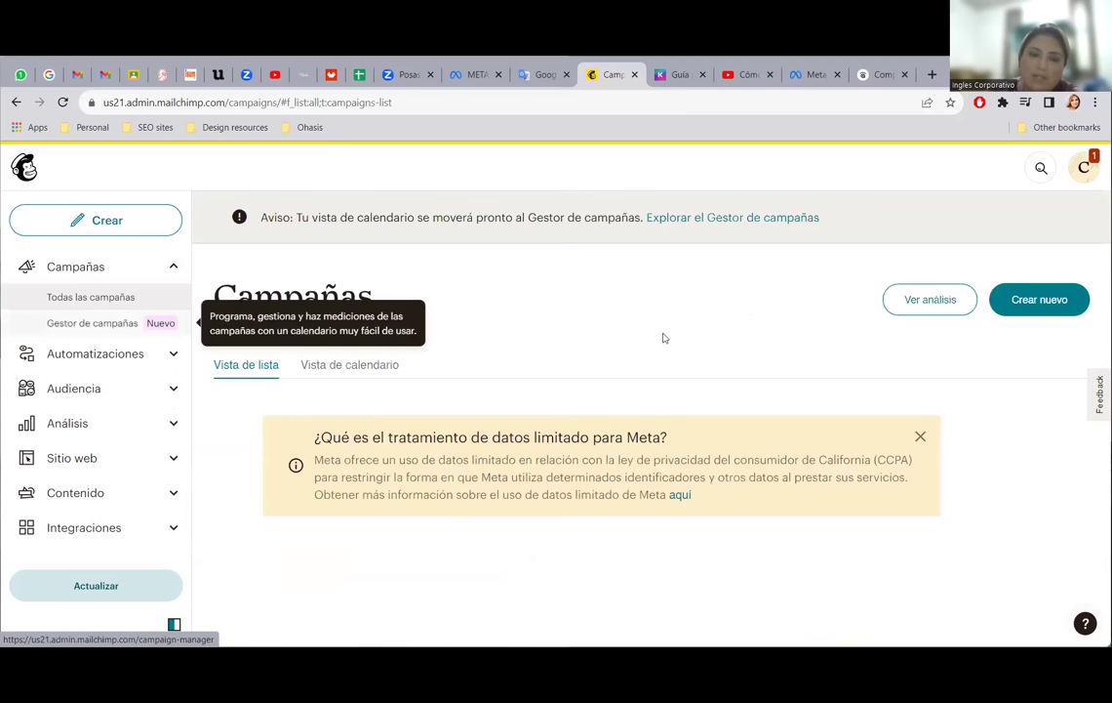
pyautogui.scroll(-2, 782, 387)
pyautogui.scroll(-1, 782, 387)
pyautogui.scroll(-1, 782, 388)
pyautogui.scroll(-2, 782, 388)
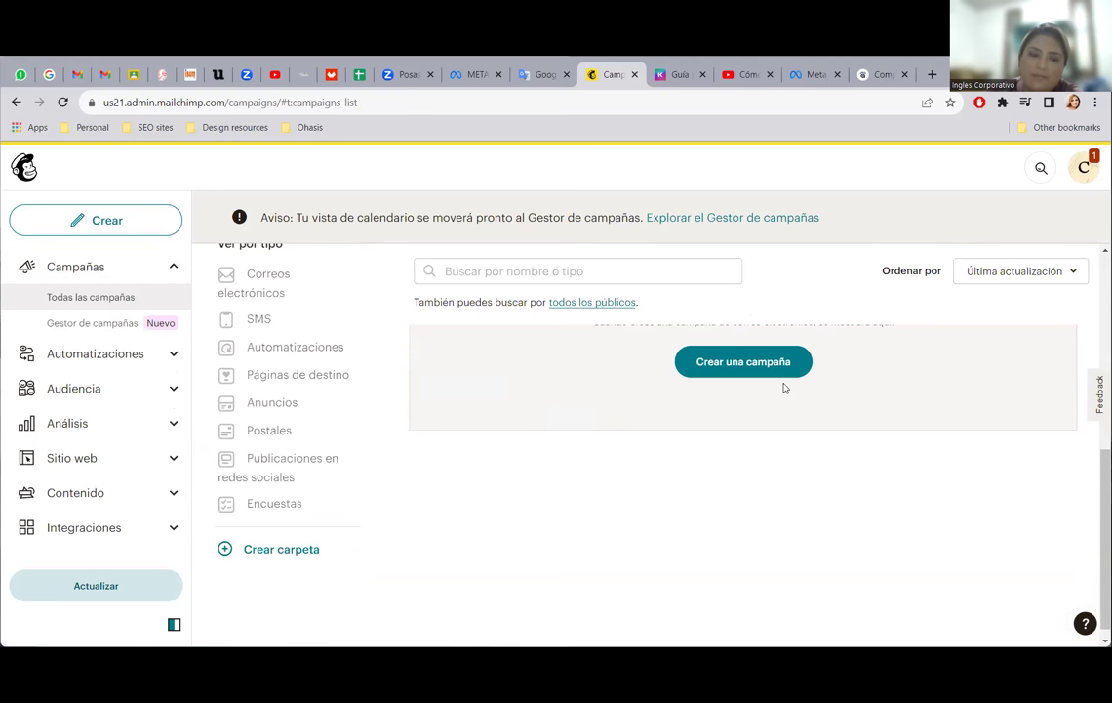
pyautogui.scroll(1, 783, 387)
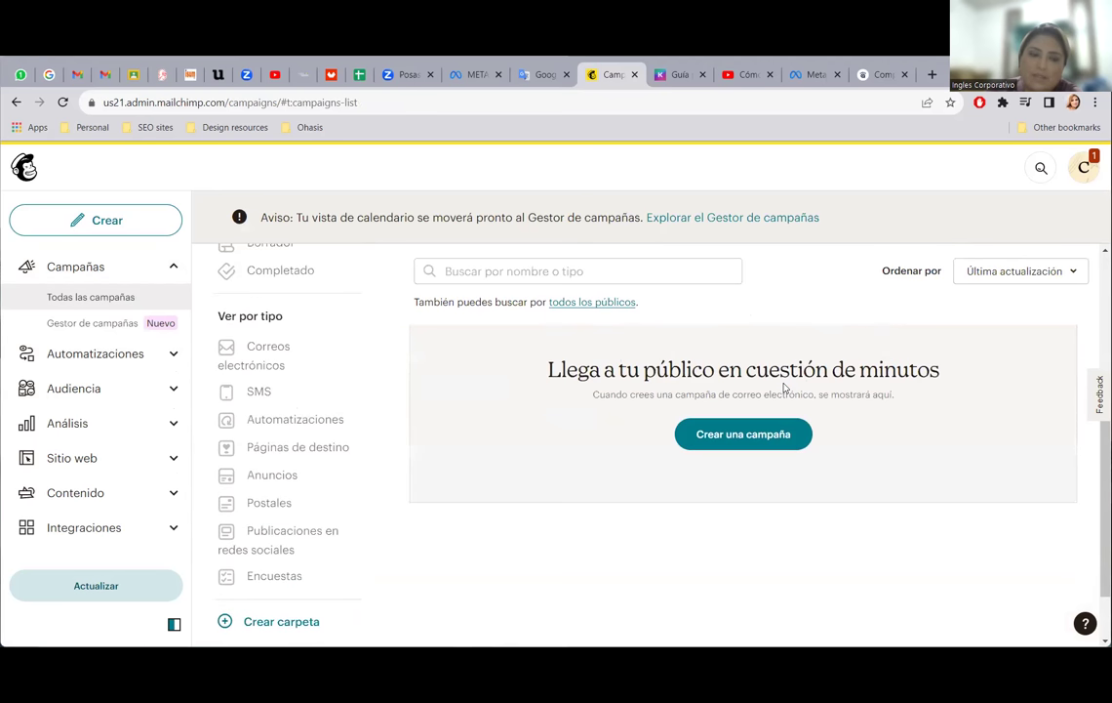
pyautogui.scroll(1, 783, 388)
pyautogui.scroll(2, 783, 387)
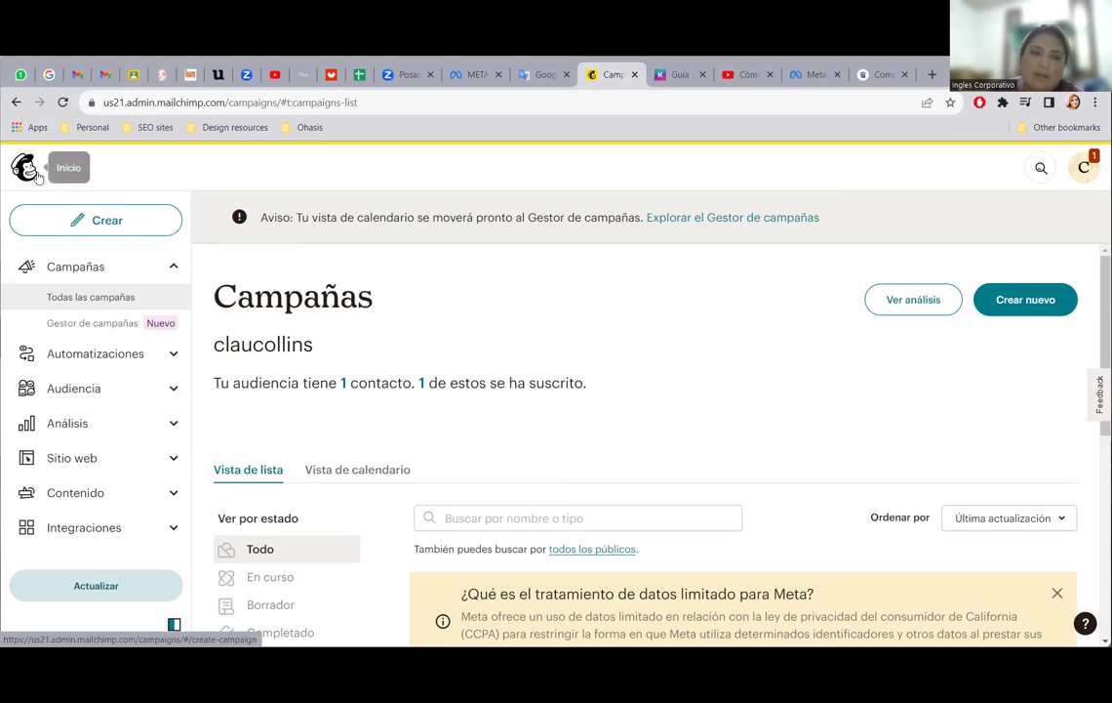
# Start a new item with Crear and expand Correo electrónico to show Habitual, Texto sin formato and Plantilla
pyautogui.click(124, 220)
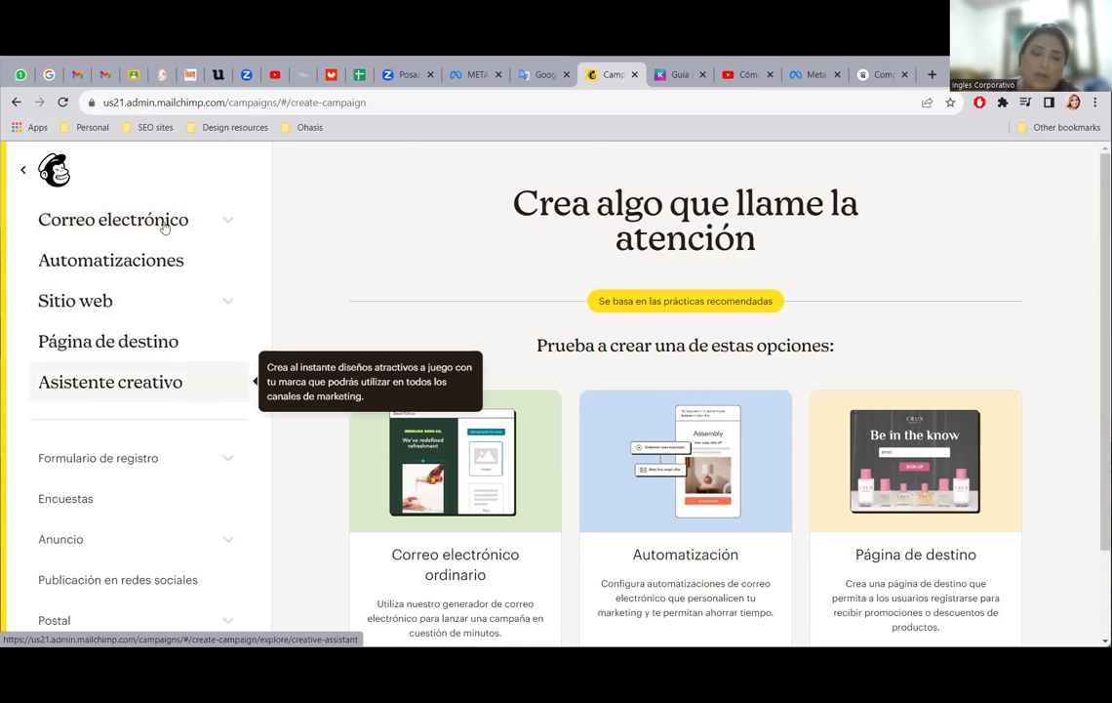
pyautogui.click(227, 224)
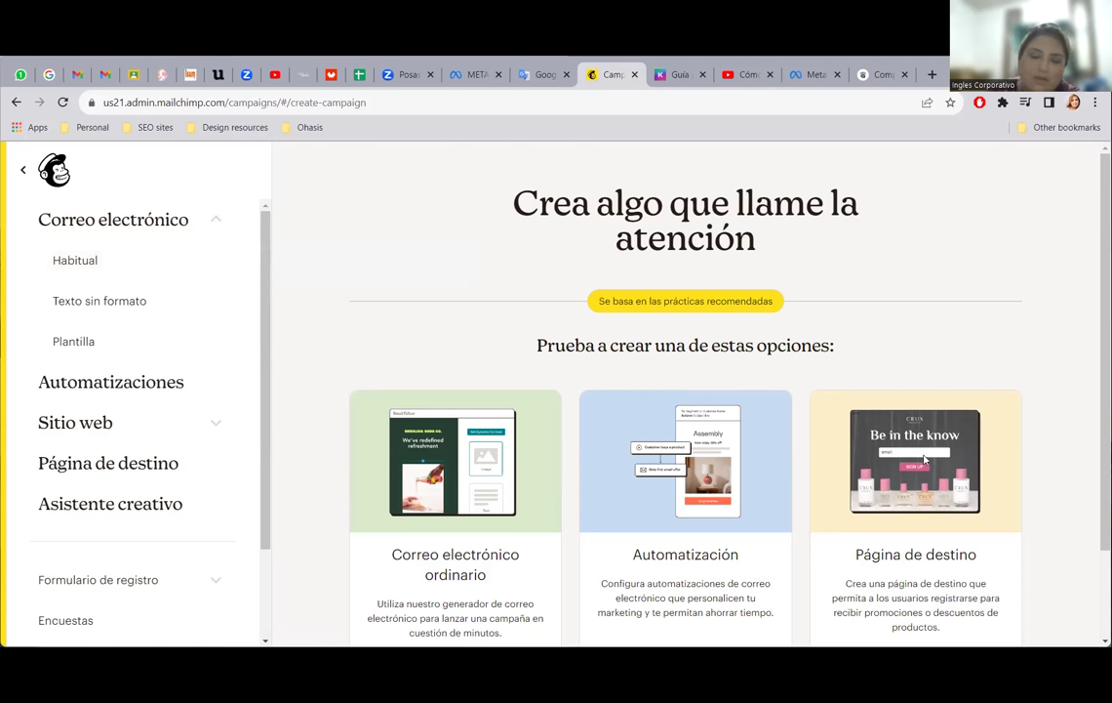
# Choose a Habitual (regular) email and focus the 'Nombre del correo electrónico interno' field
pyautogui.click(161, 263)
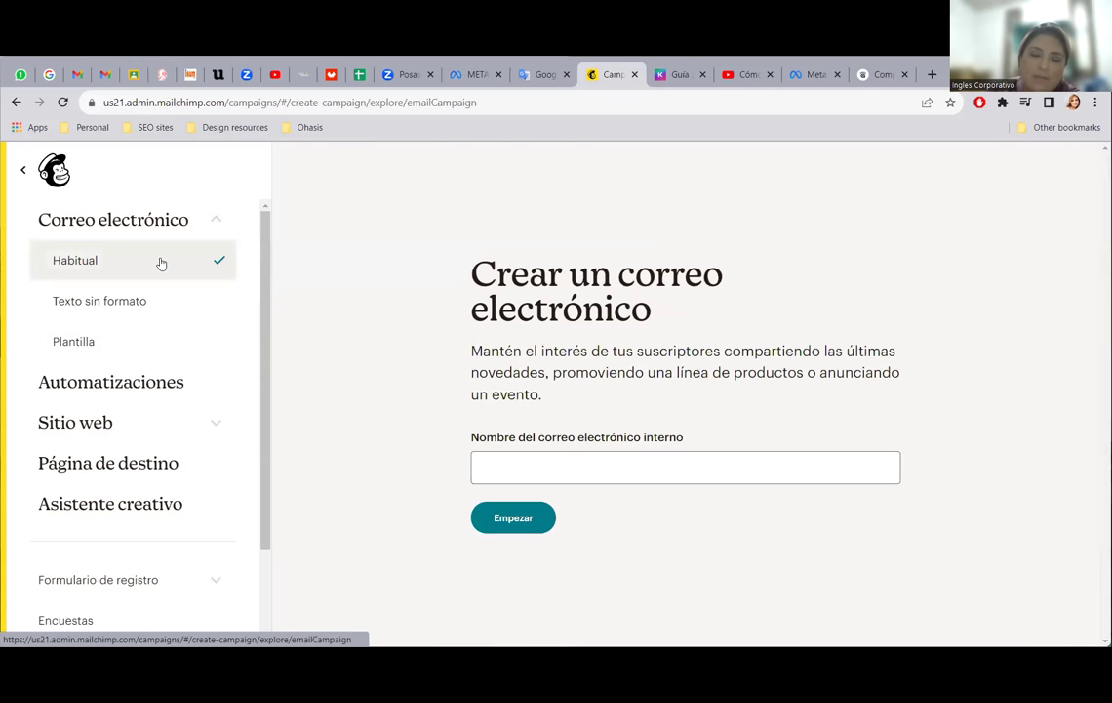
pyautogui.click(603, 469)
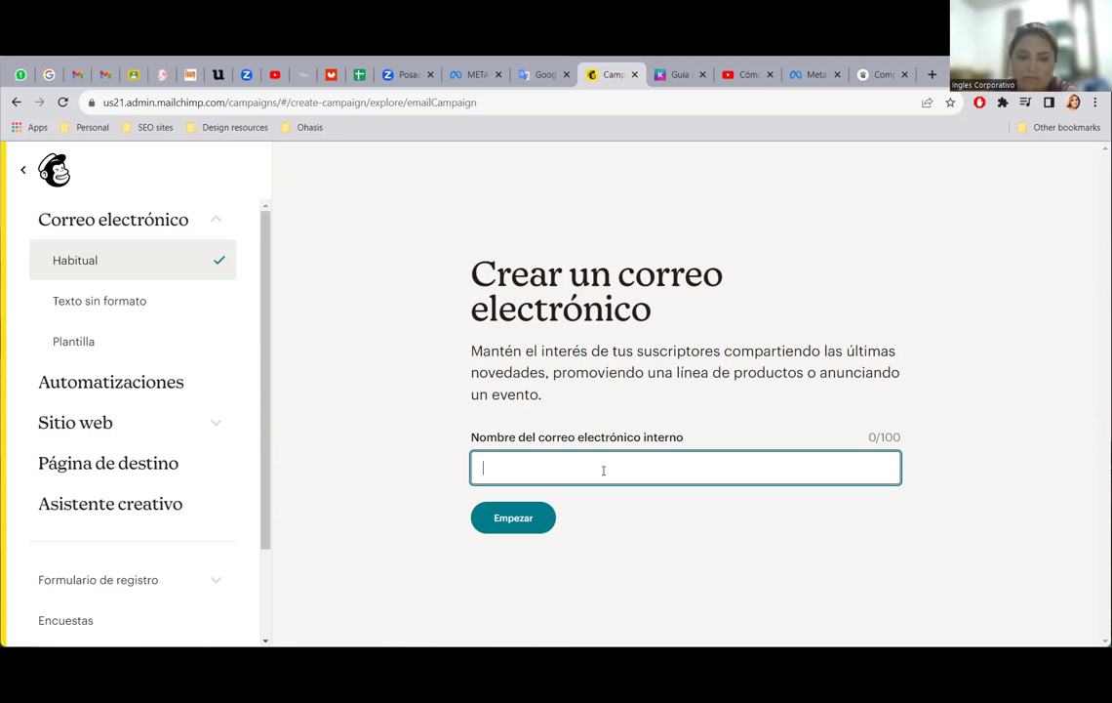
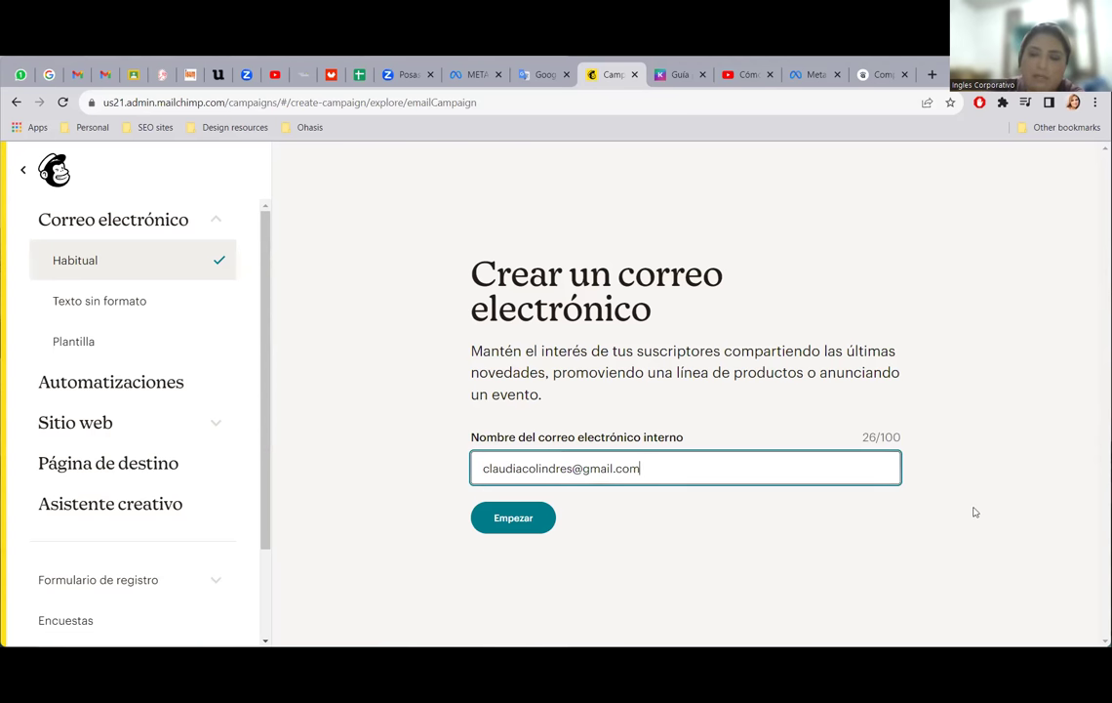
# Enter the account's e-mail address as the internal email name and continue
pyautogui.click(864, 438)
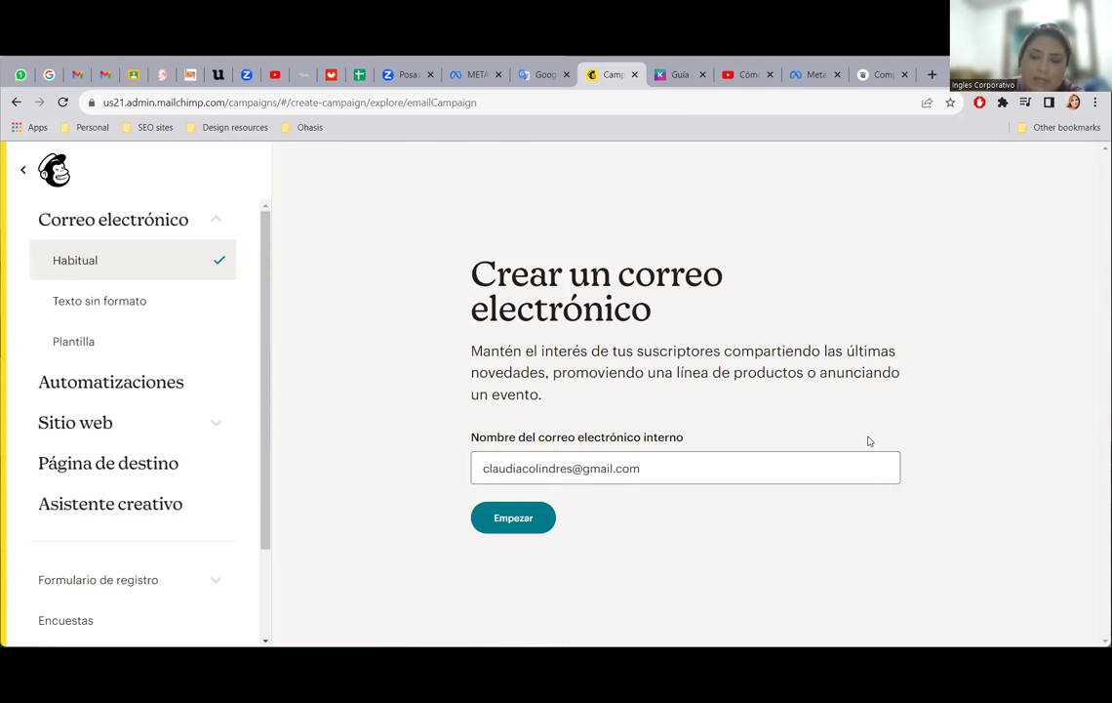
pyautogui.click(826, 465)
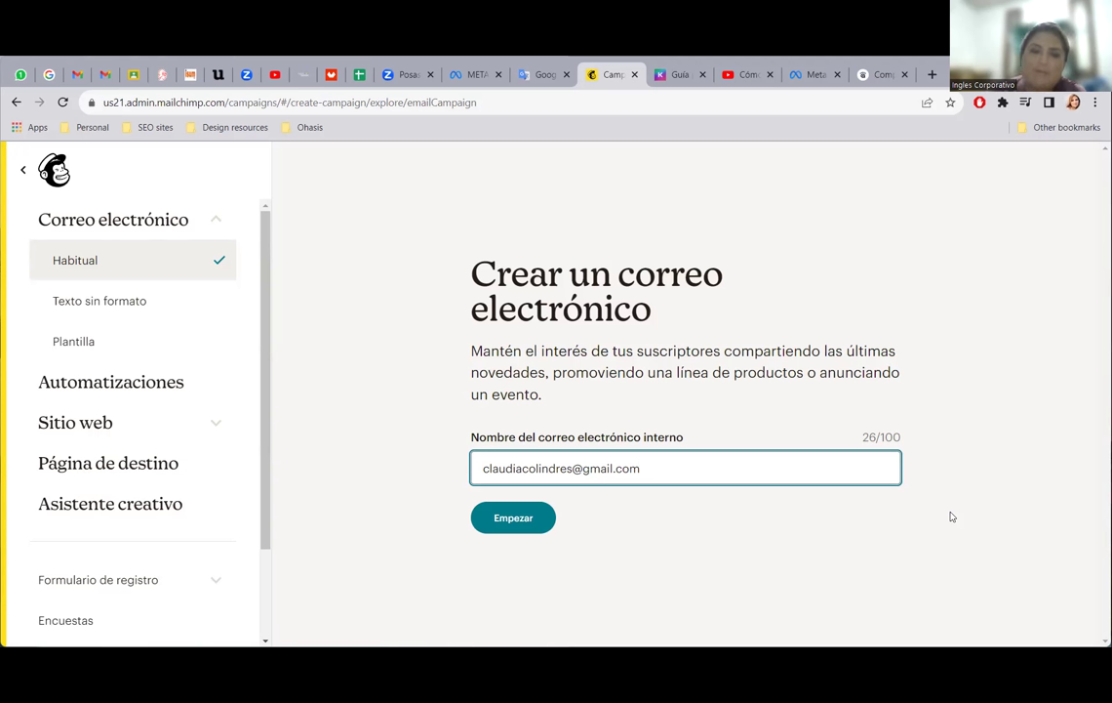
pyautogui.click(531, 524)
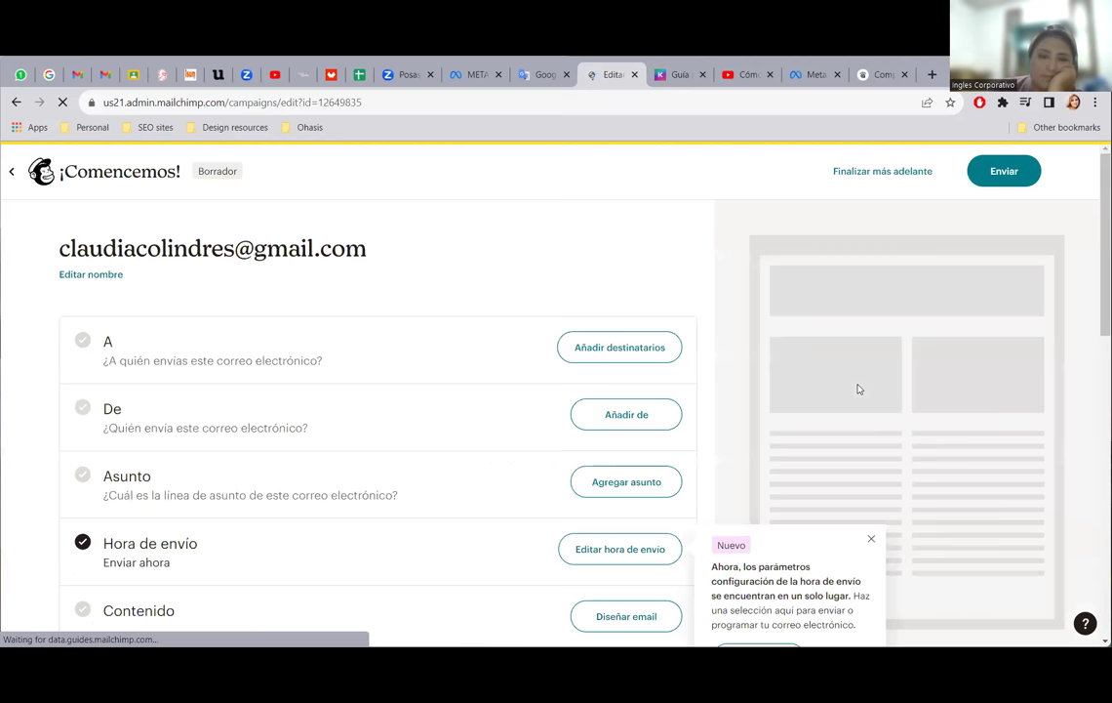
pyautogui.click(871, 540)
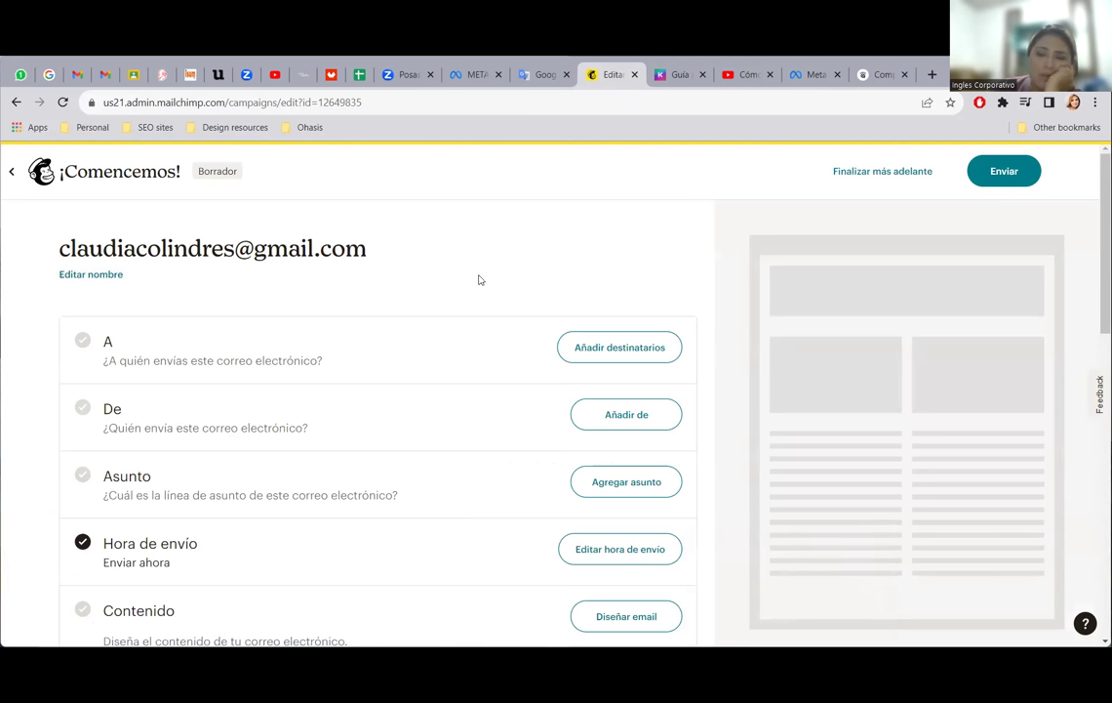
pyautogui.scroll(-1, 487, 272)
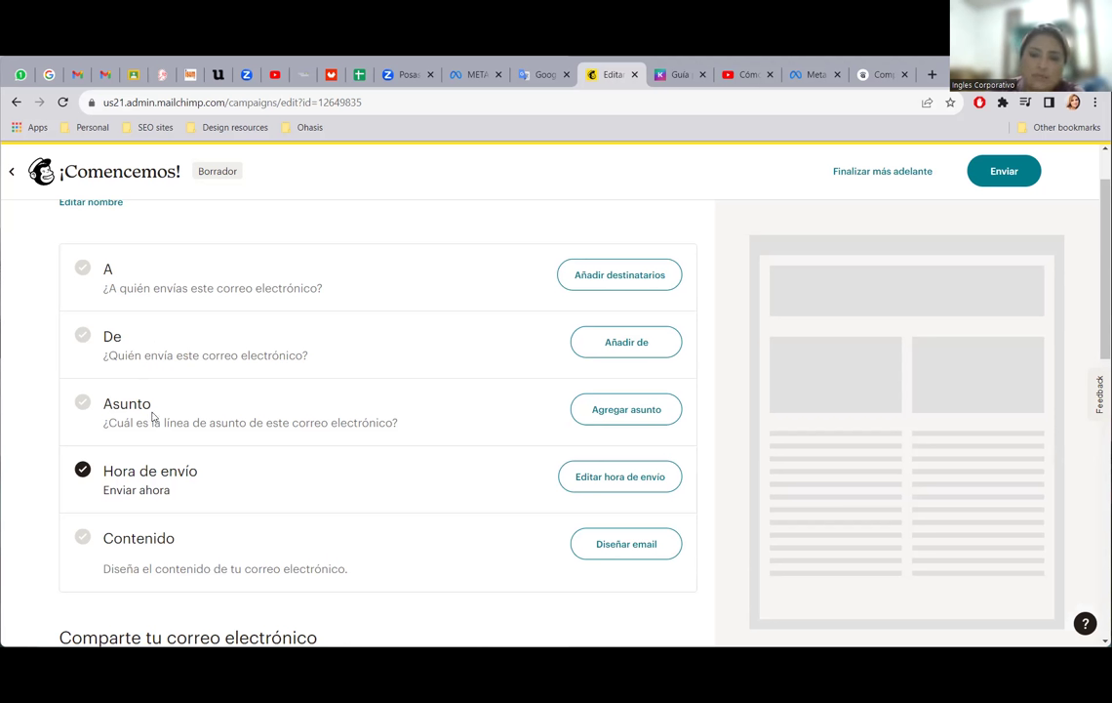
pyautogui.doubleClick(118, 422)
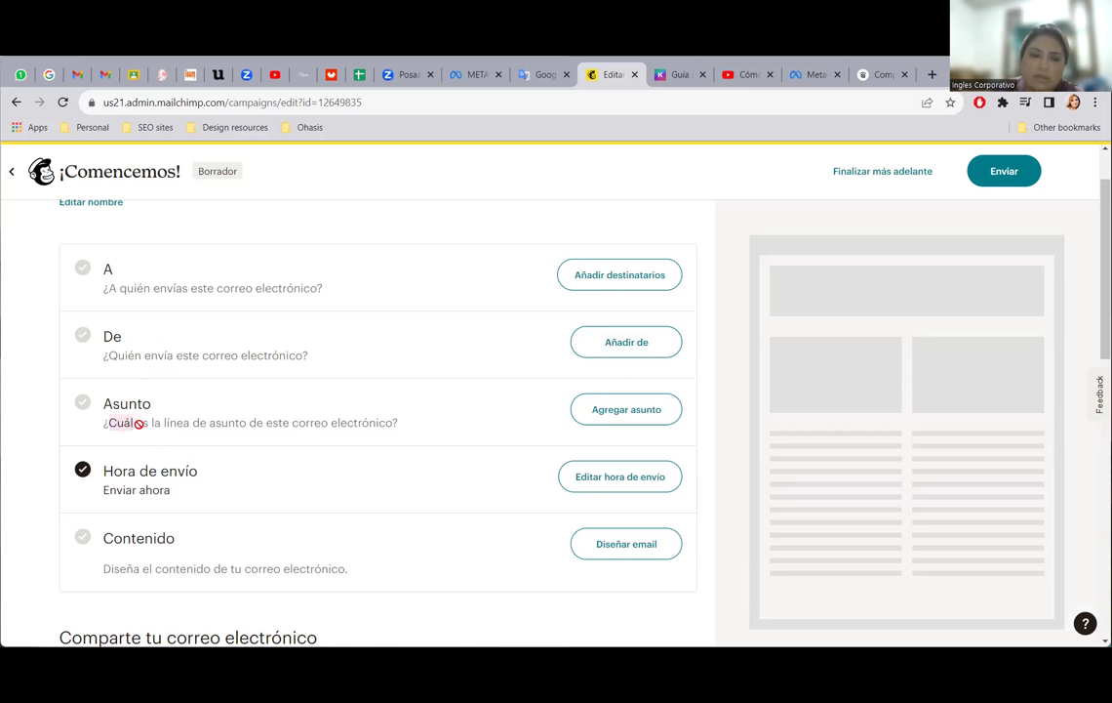
pyautogui.tripleClick(422, 424)
pyautogui.click(422, 425)
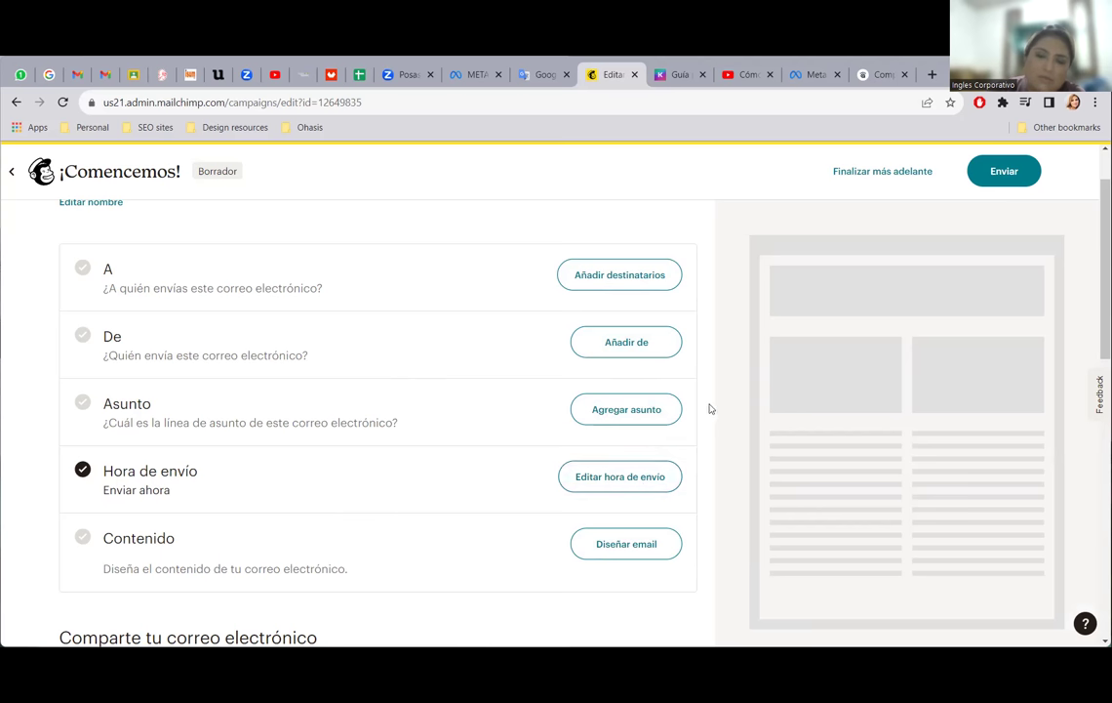
pyautogui.scroll(-1, 710, 401)
pyautogui.scroll(-2, 710, 401)
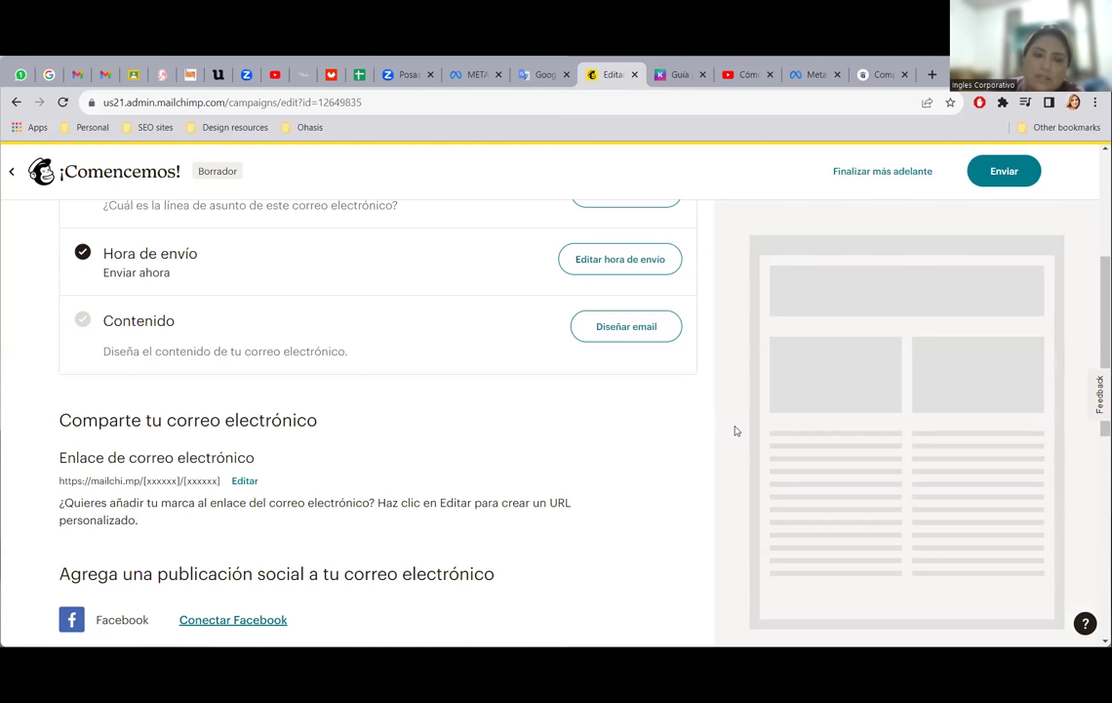
pyautogui.scroll(-1, 736, 430)
pyautogui.scroll(1, 736, 431)
pyautogui.scroll(-1, 736, 430)
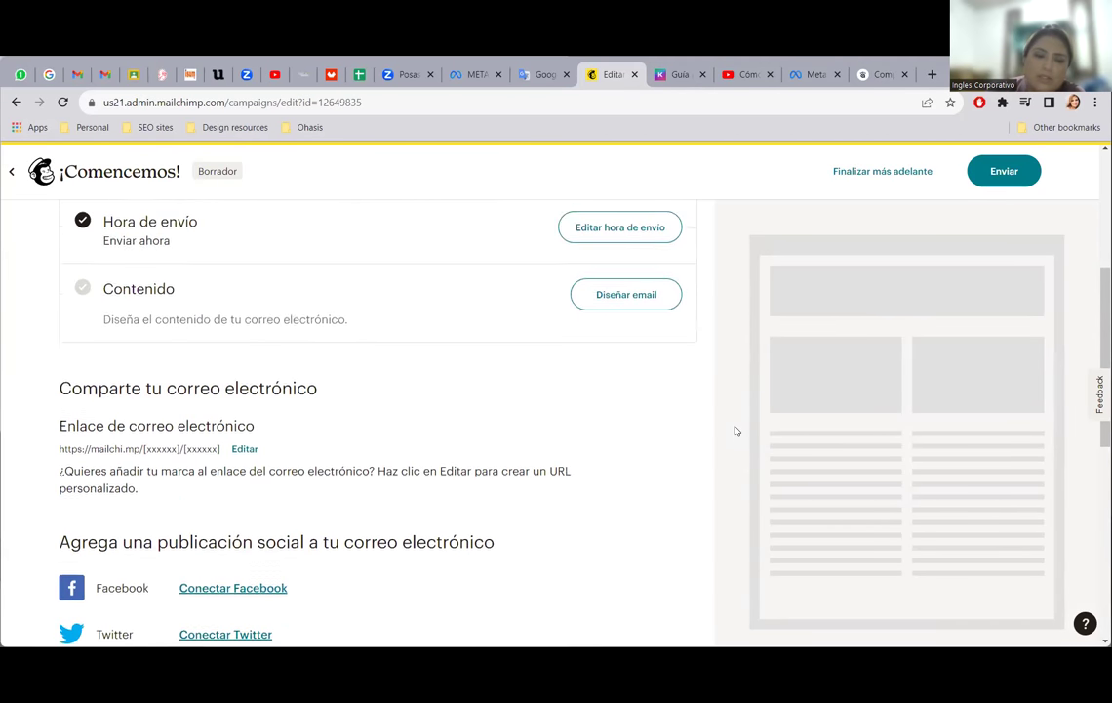
pyautogui.scroll(-2, 735, 430)
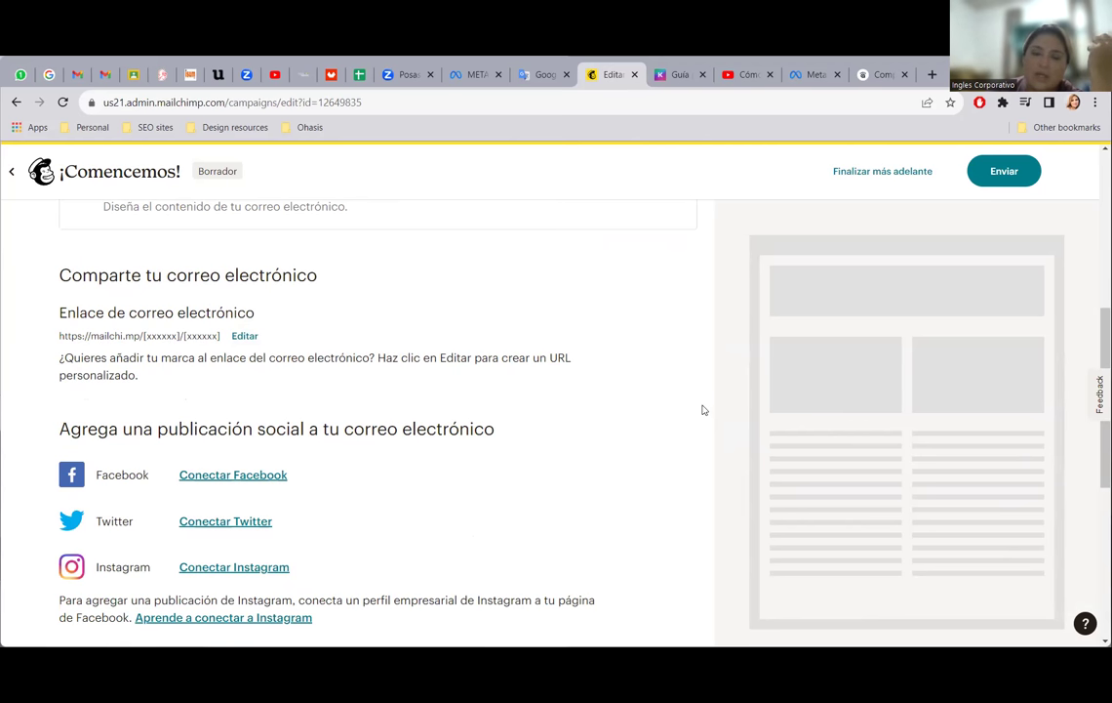
pyautogui.scroll(-1, 703, 410)
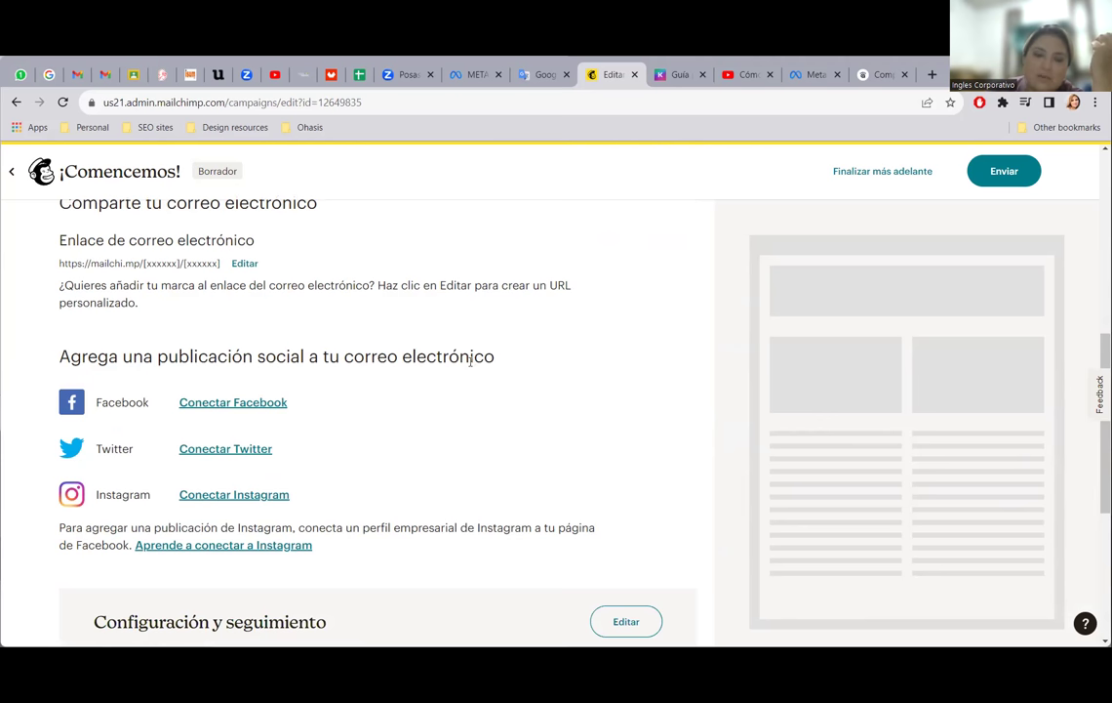
pyautogui.scroll(-1, 641, 409)
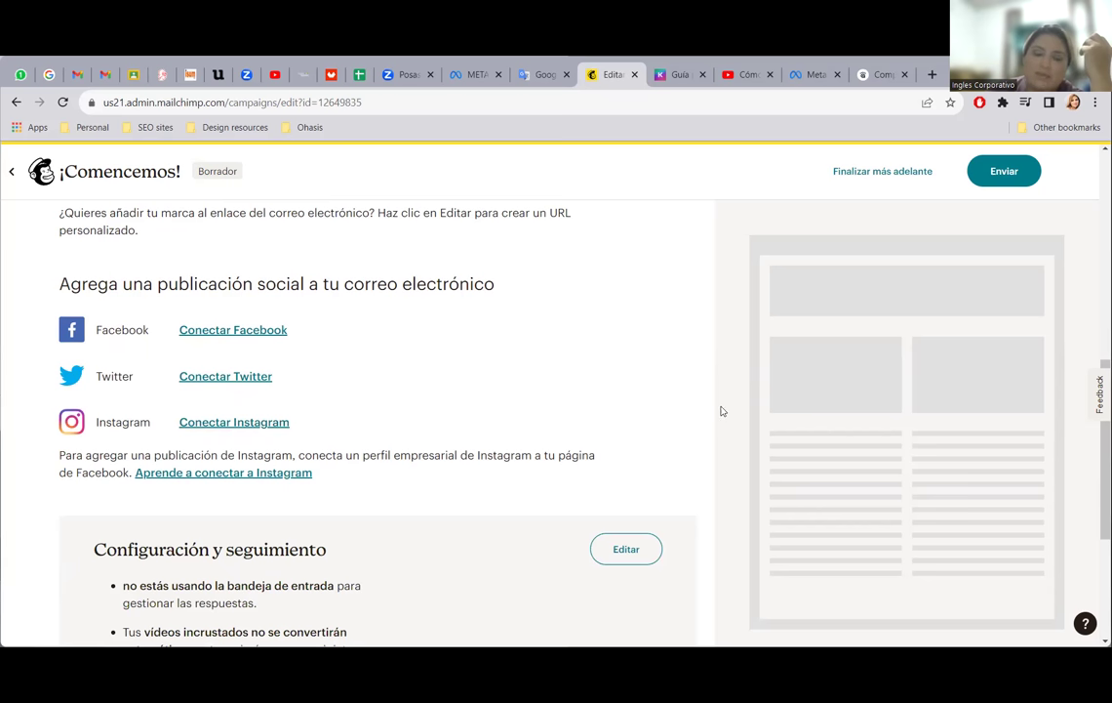
pyautogui.scroll(-1, 722, 411)
pyautogui.scroll(-2, 722, 411)
pyautogui.scroll(-1, 722, 411)
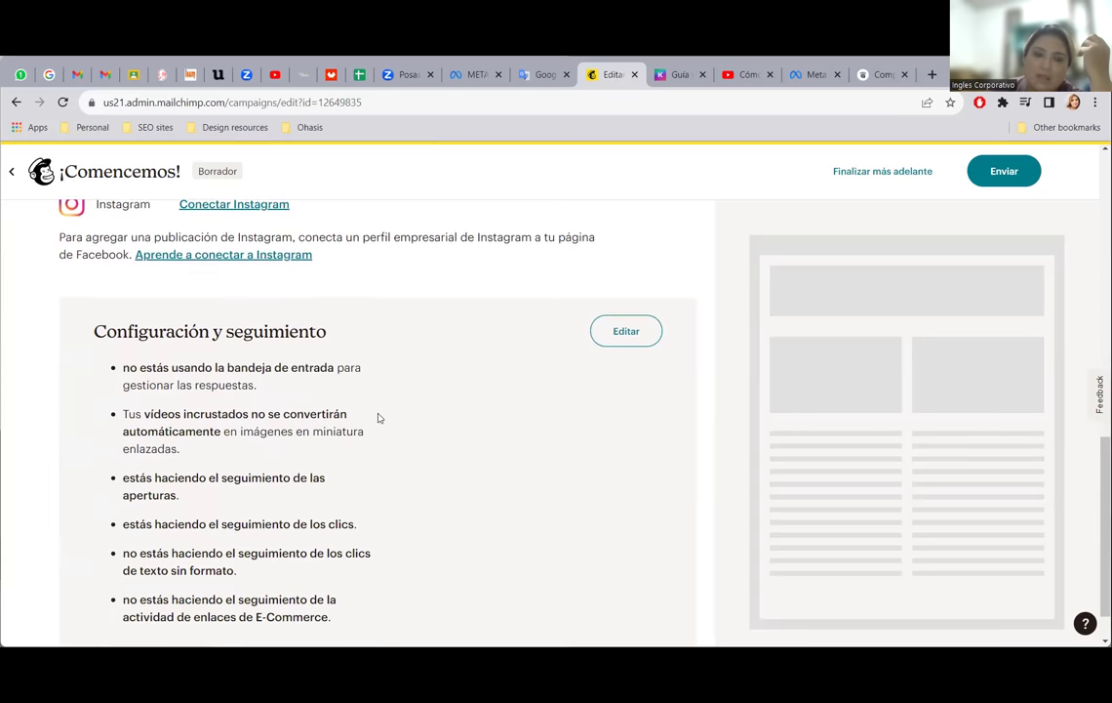
pyautogui.scroll(-1, 379, 418)
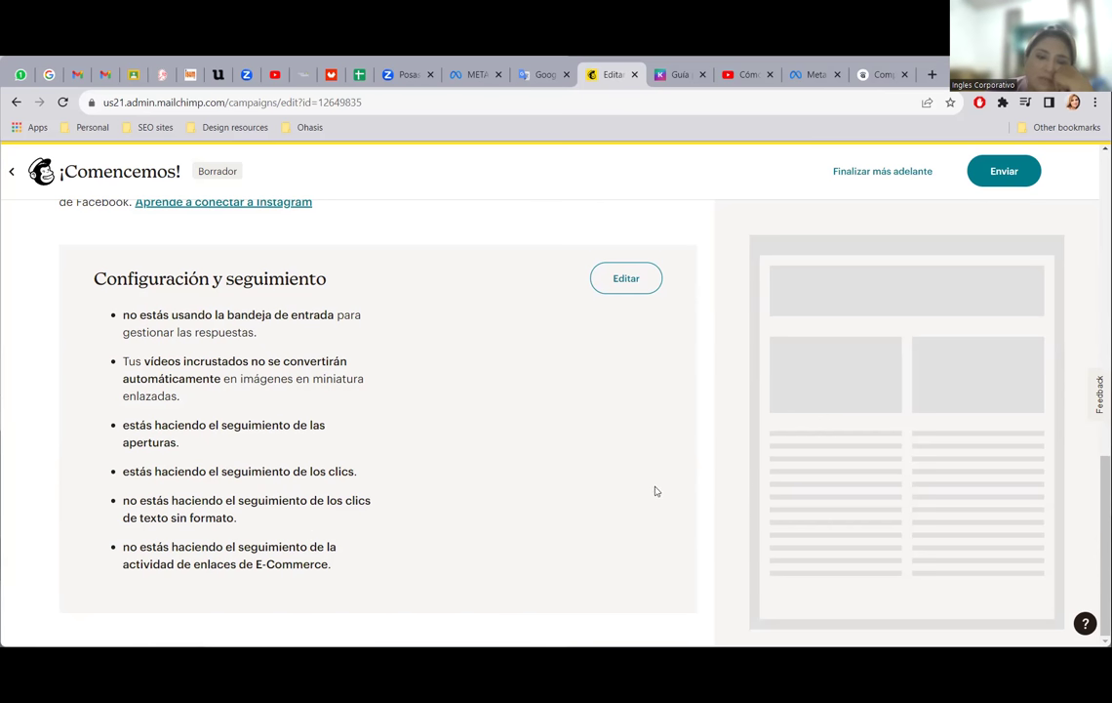
pyautogui.scroll(1, 656, 491)
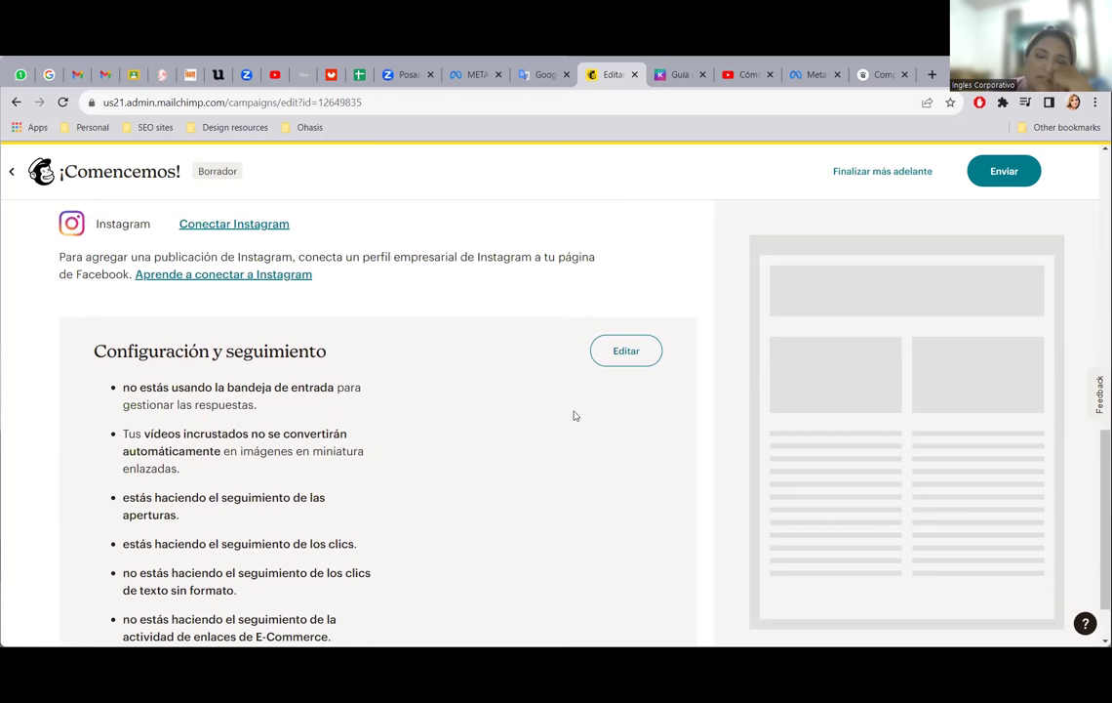
pyautogui.scroll(-1, 473, 444)
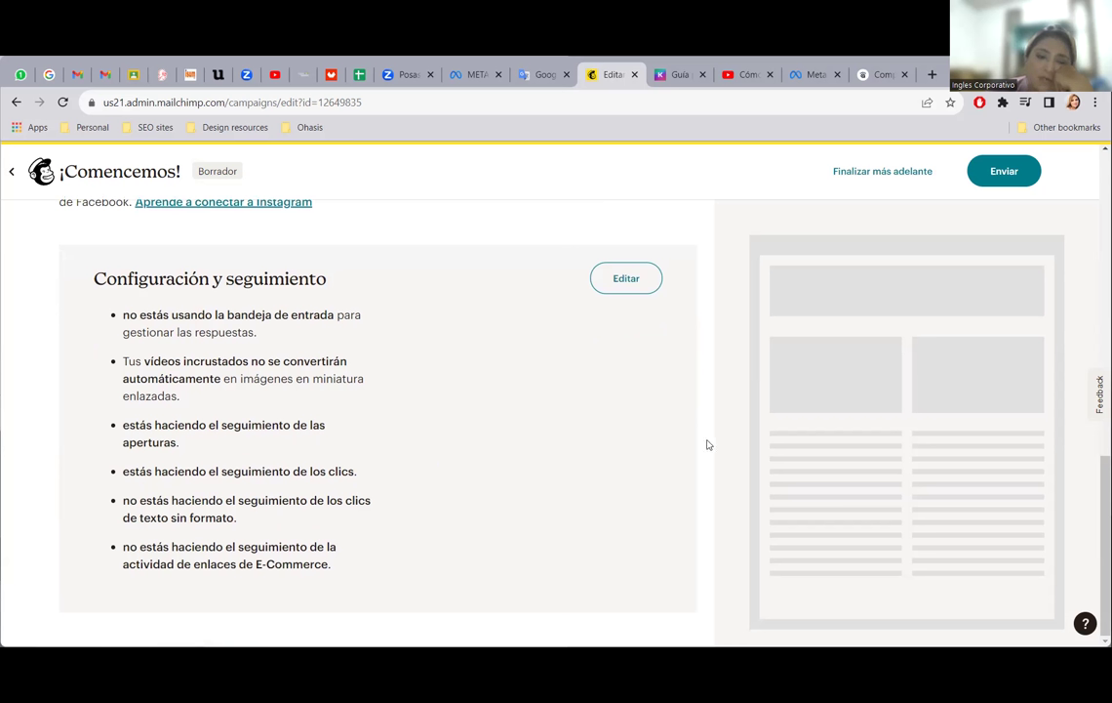
pyautogui.scroll(2, 706, 442)
pyautogui.scroll(2, 707, 442)
pyautogui.scroll(2, 706, 442)
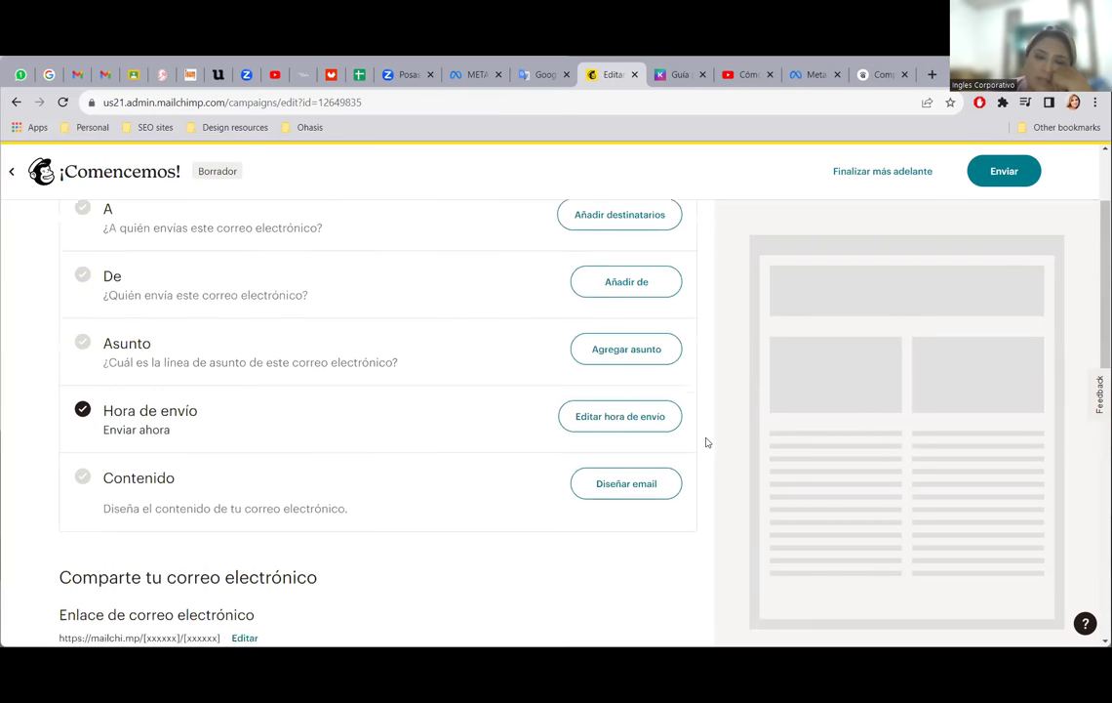
pyautogui.scroll(1, 706, 442)
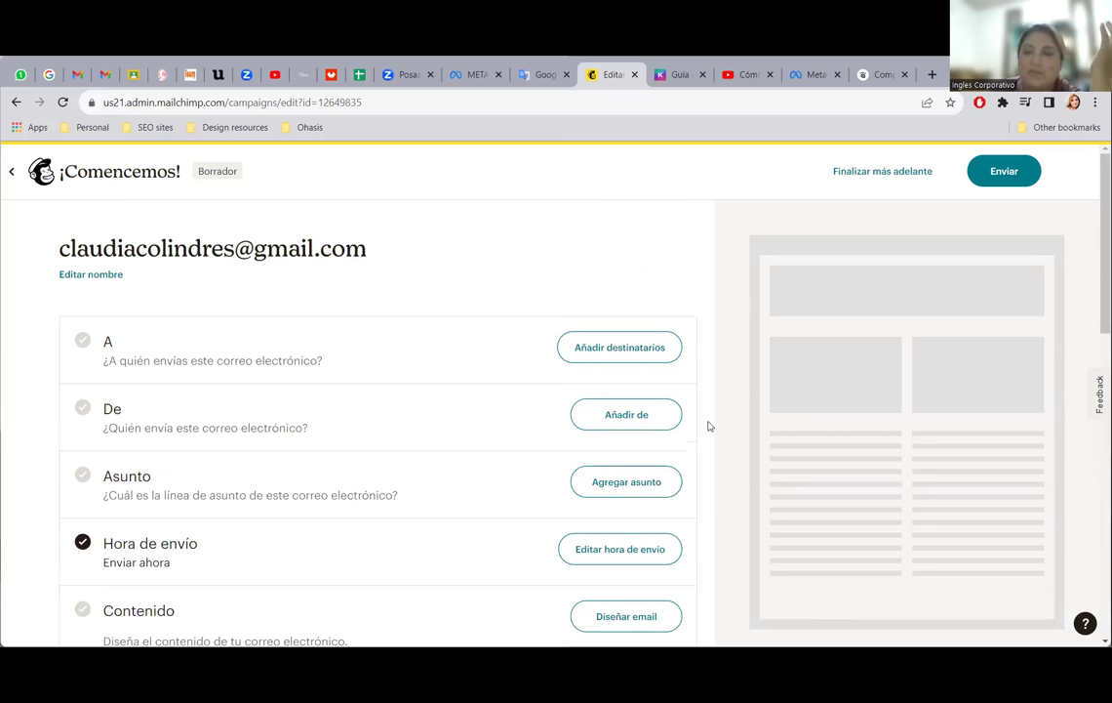
pyautogui.scroll(-1, 708, 413)
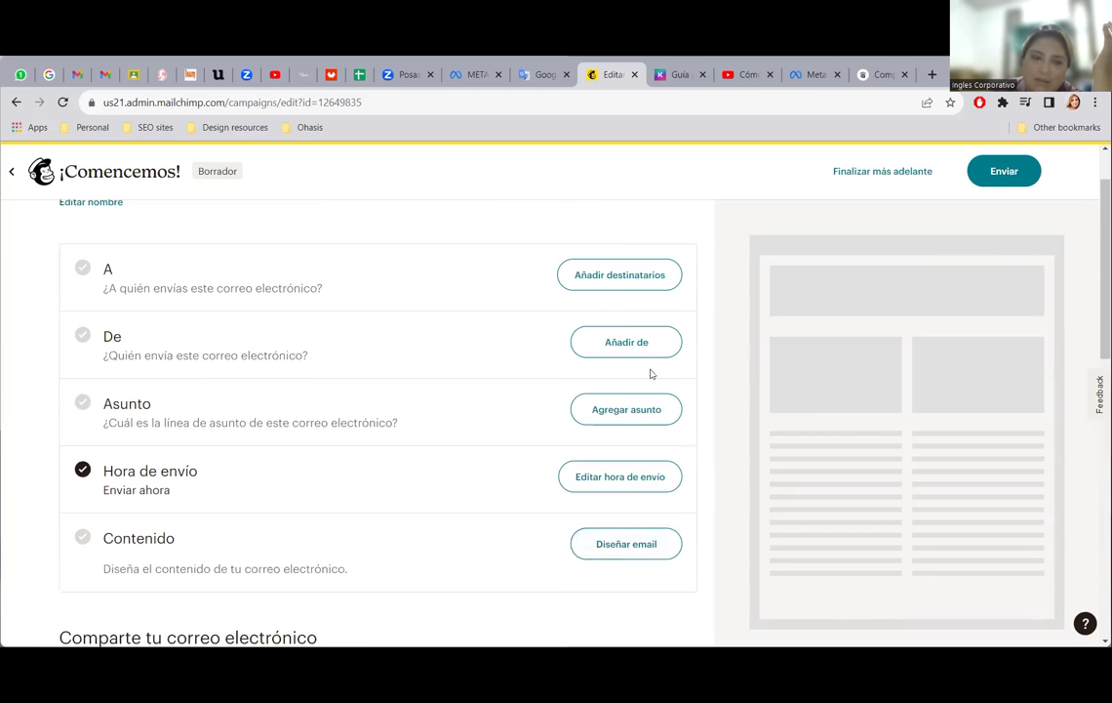
# Begin adding recipients and review the '¿No tienes contactos todavía?' panel
pyautogui.click(636, 281)
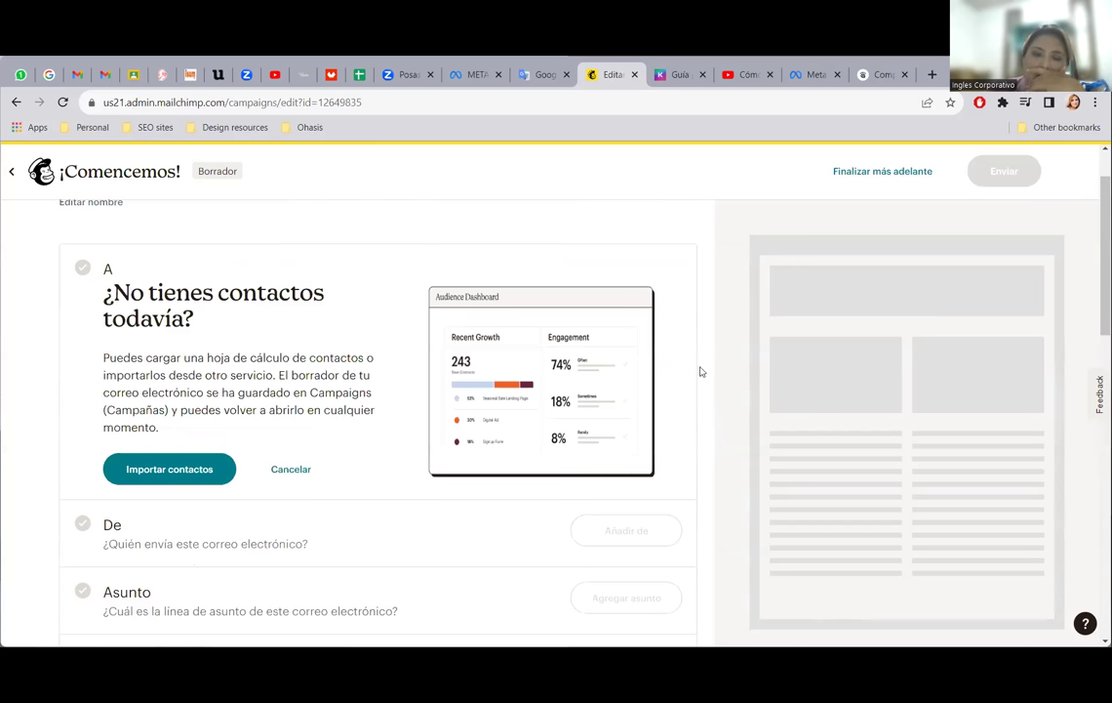
pyautogui.scroll(-2, 699, 371)
pyautogui.scroll(-2, 699, 370)
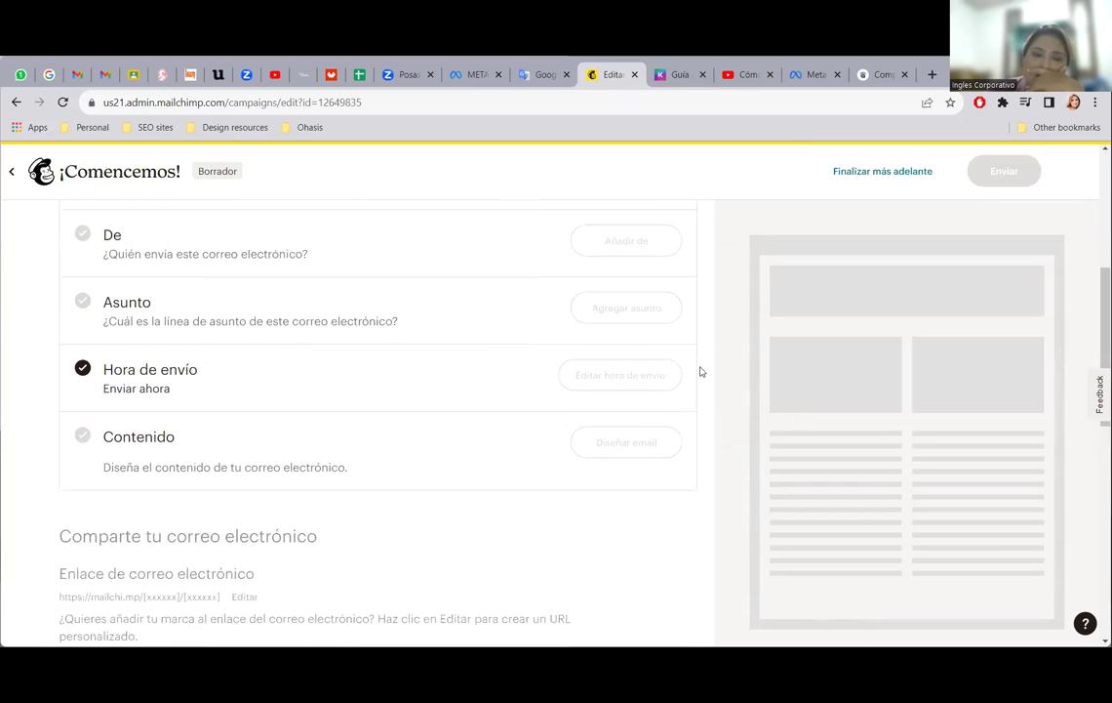
pyautogui.scroll(2, 700, 371)
pyautogui.scroll(2, 700, 371)
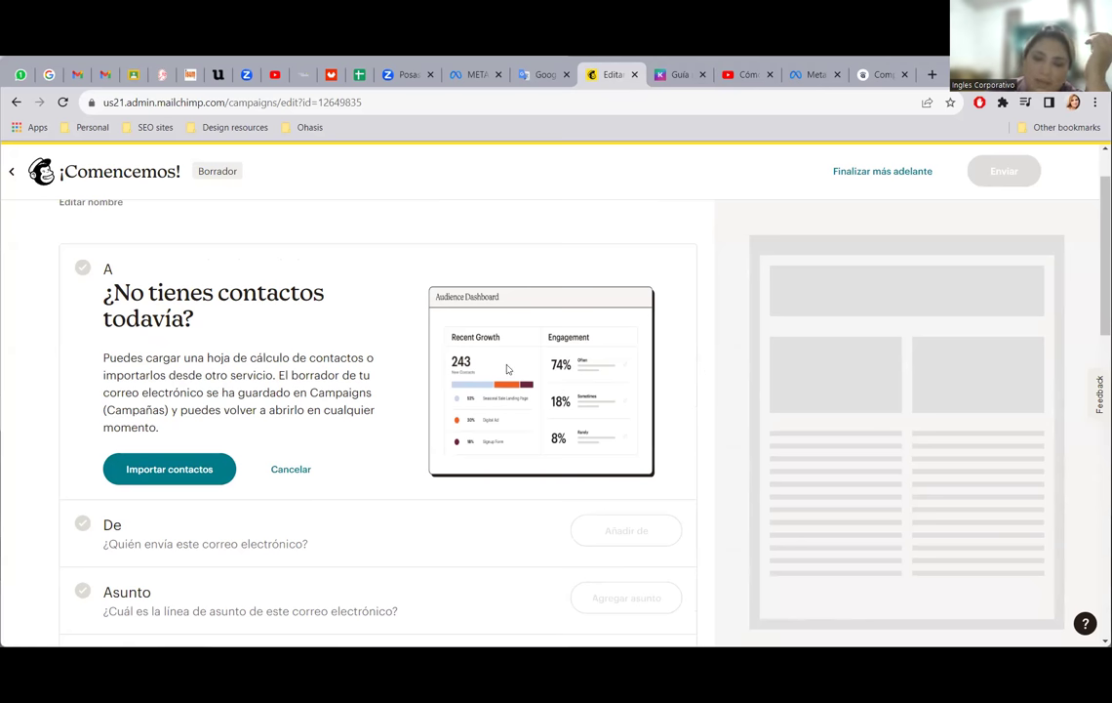
pyautogui.scroll(-2, 694, 386)
pyautogui.scroll(-1, 694, 386)
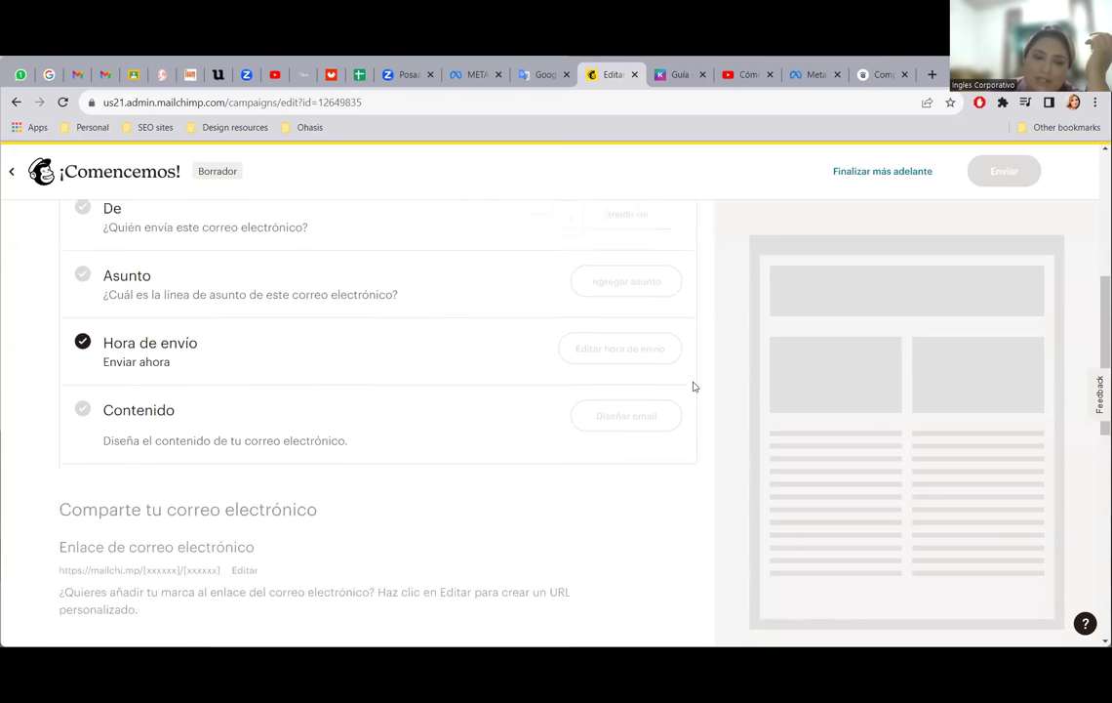
pyautogui.scroll(-1, 694, 387)
pyautogui.scroll(-2, 694, 386)
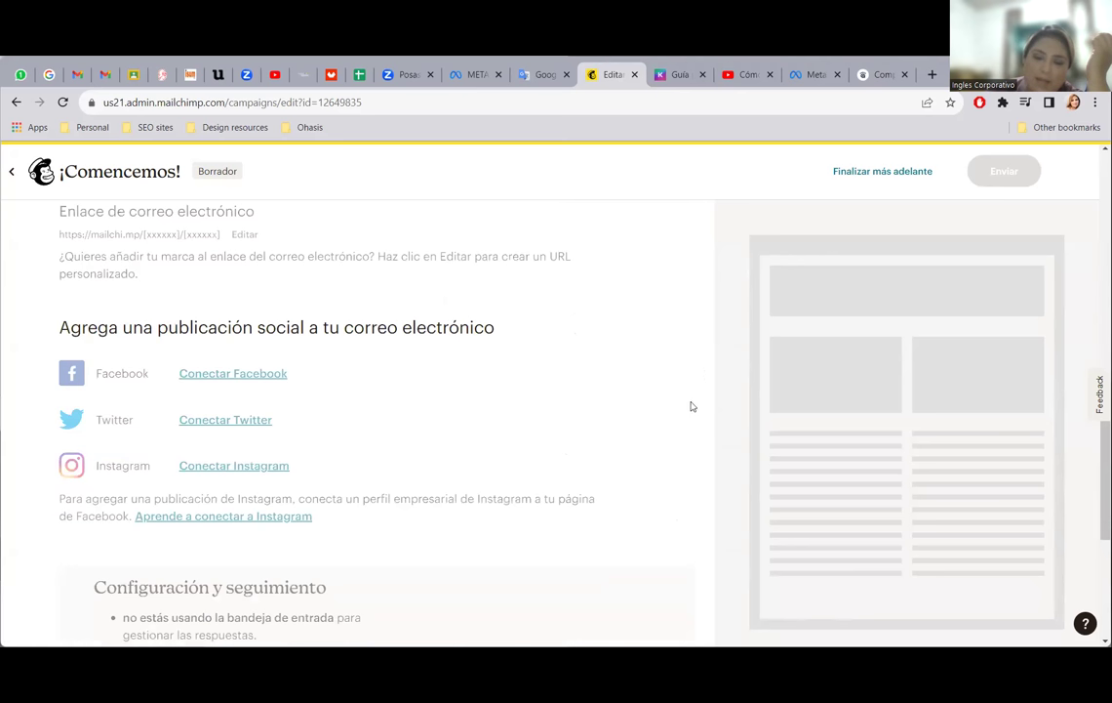
pyautogui.scroll(3, 694, 425)
pyautogui.scroll(2, 693, 423)
pyautogui.scroll(2, 693, 422)
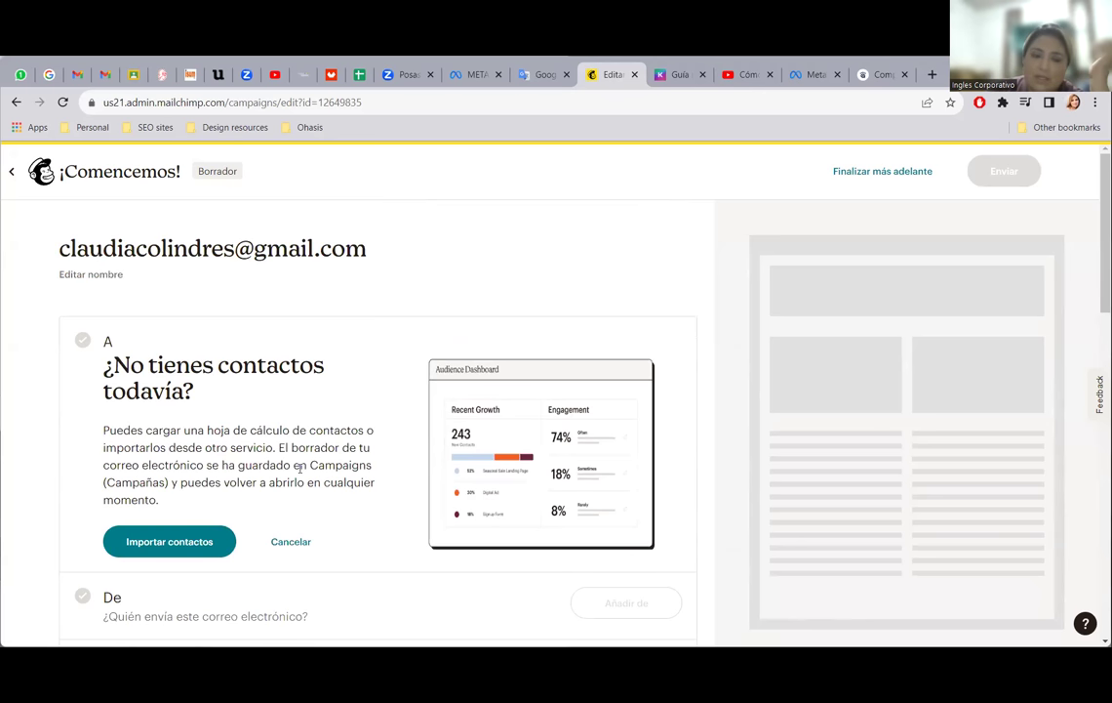
# Cancel the no-contacts panel and review the draft checklist, with send time set to 'Enviar ahora'
pyautogui.click(291, 543)
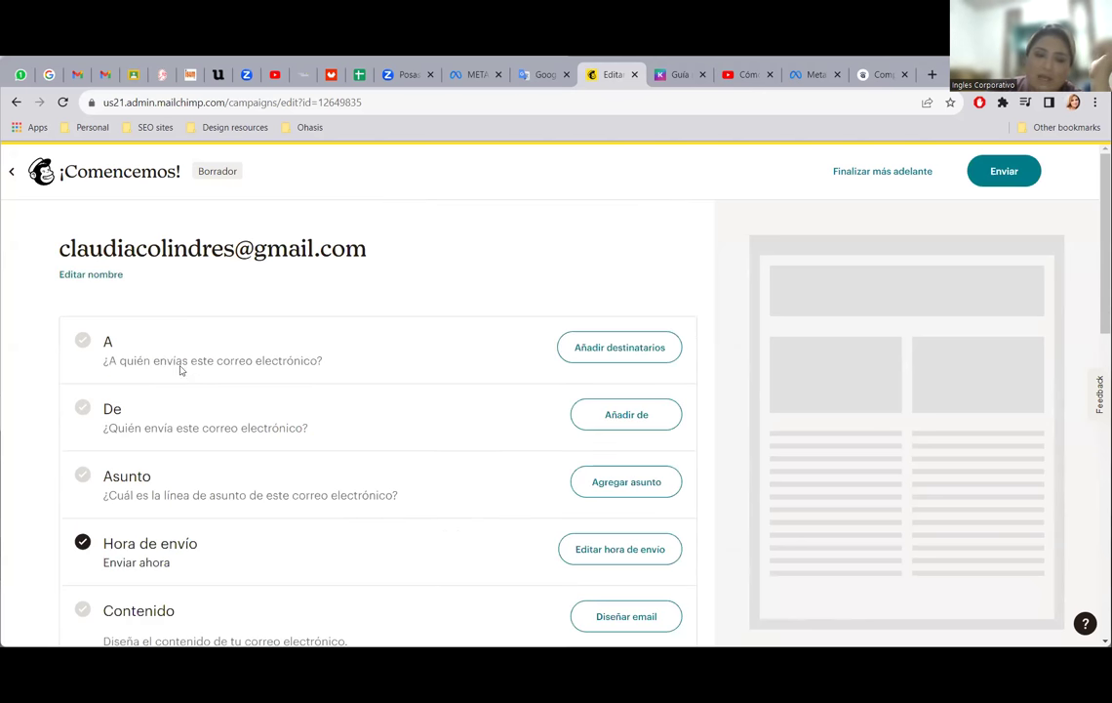
pyautogui.scroll(-2, 388, 347)
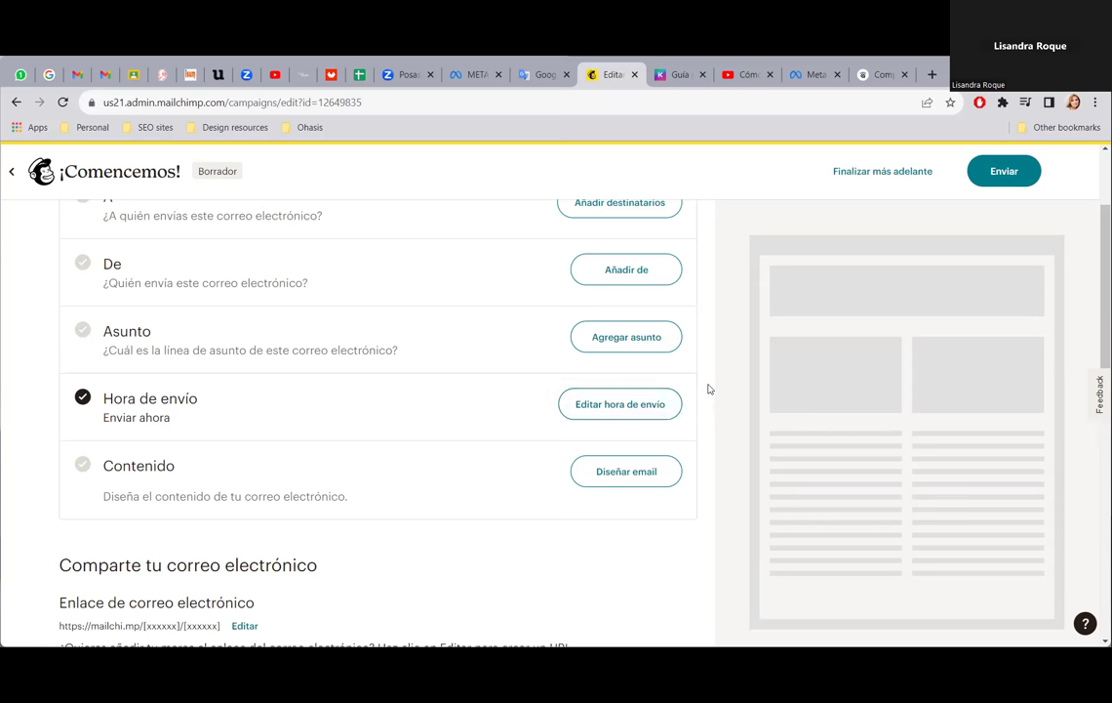
pyautogui.scroll(3, 708, 388)
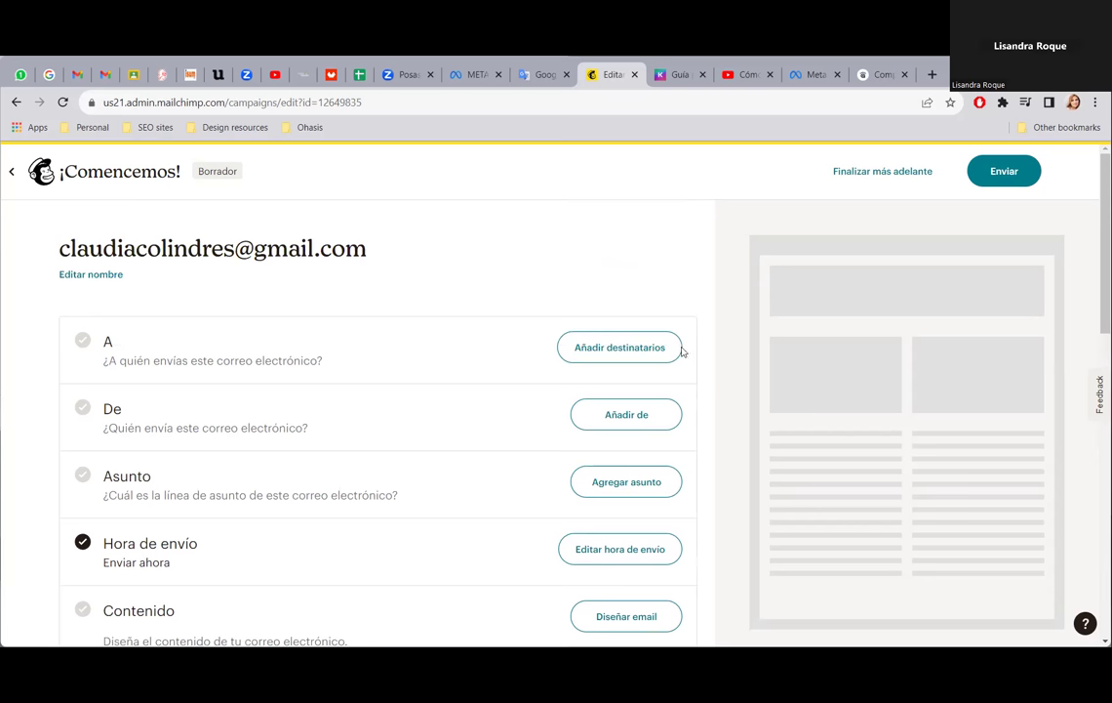
# Choose Importar contactos from the Añadir destinatarios options
pyautogui.click(639, 351)
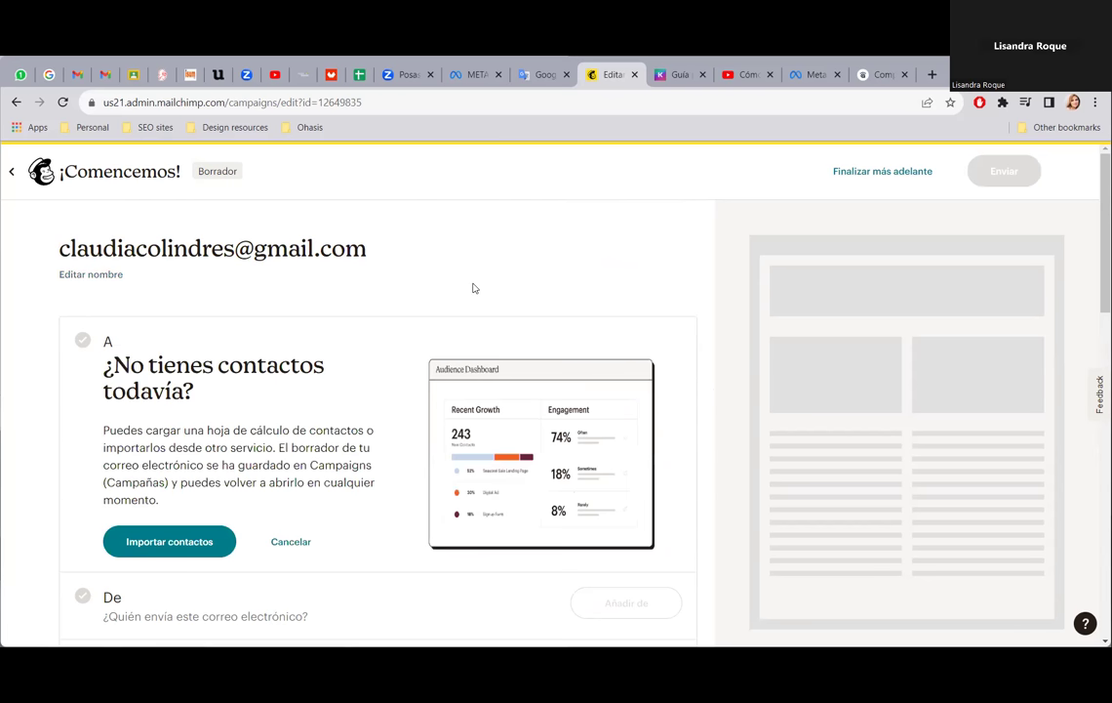
pyautogui.scroll(-1, 474, 288)
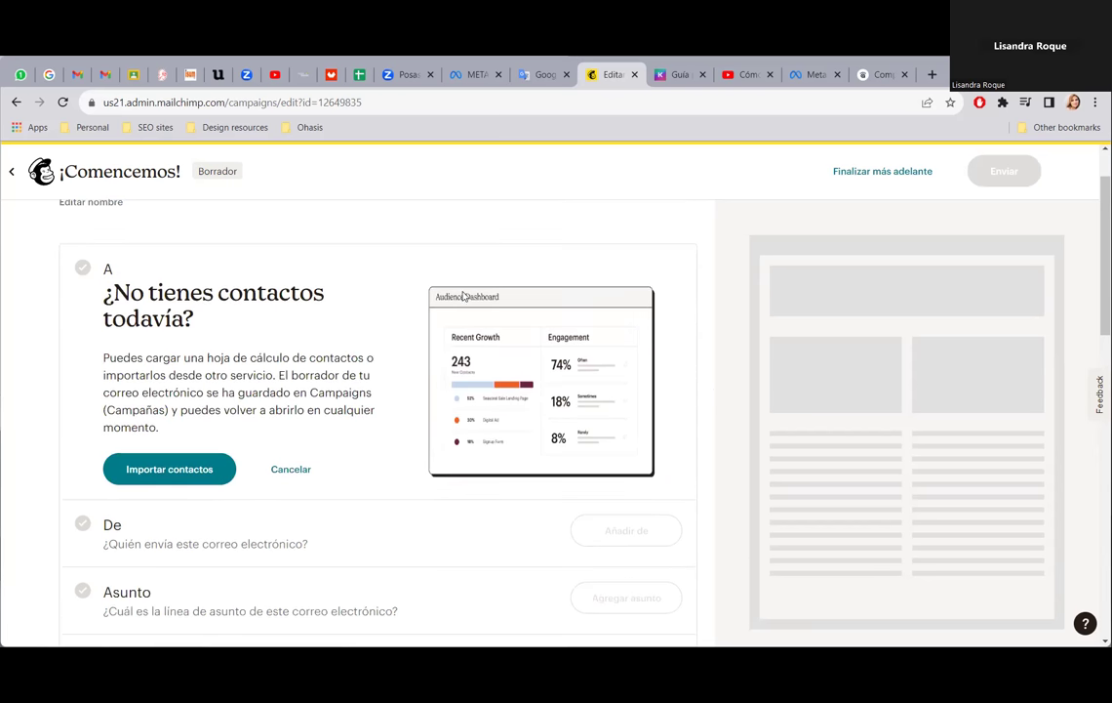
pyautogui.click(212, 467)
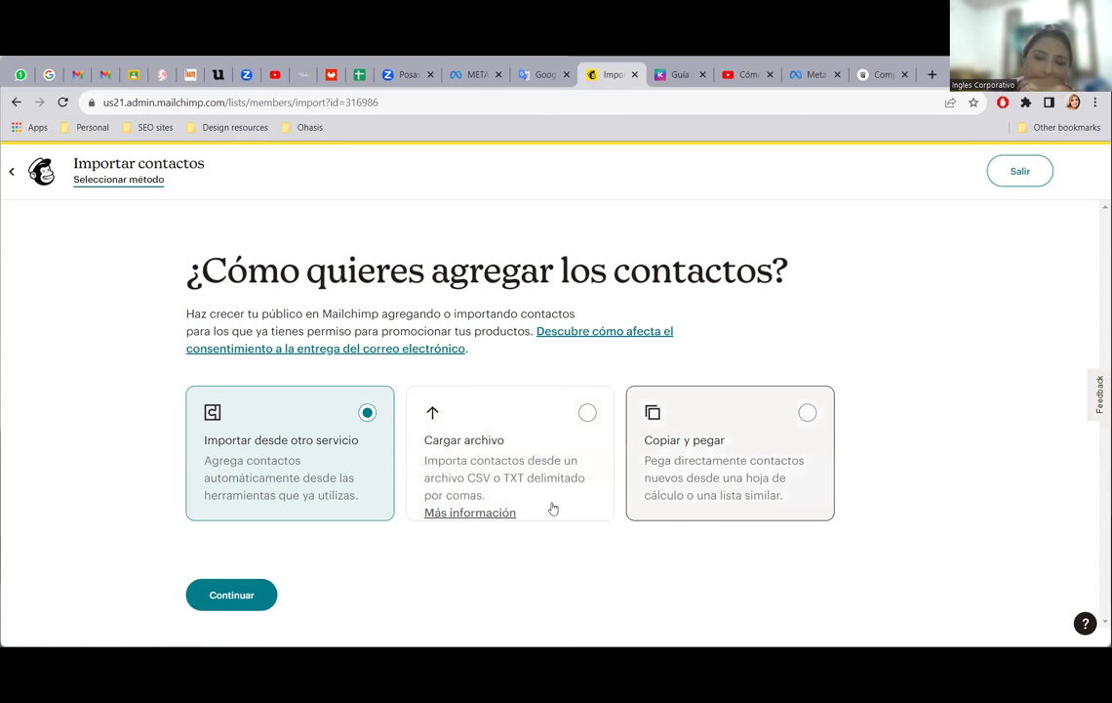
# Open the Más información help article about uploading a contacts file under Cargar archivo
pyautogui.click(493, 518)
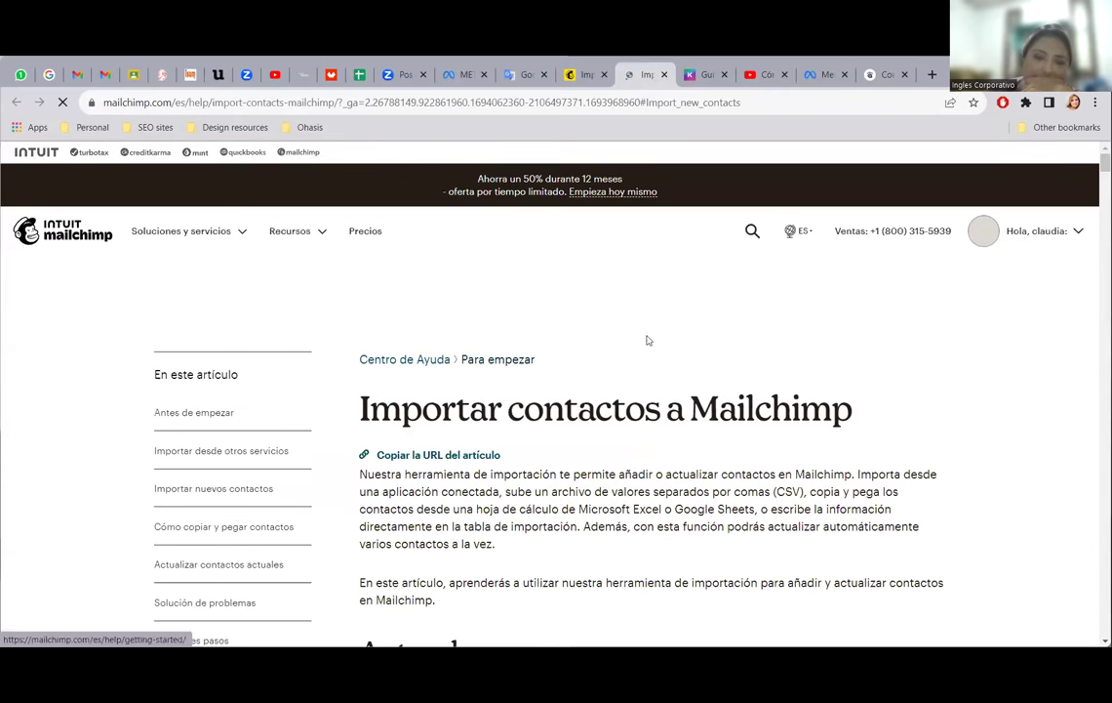
pyautogui.scroll(-2, 706, 356)
pyautogui.scroll(-2, 705, 356)
# Read through the import article's sections, including the CSV requirement, then return to the YouTube video
pyautogui.scroll(-3, 706, 357)
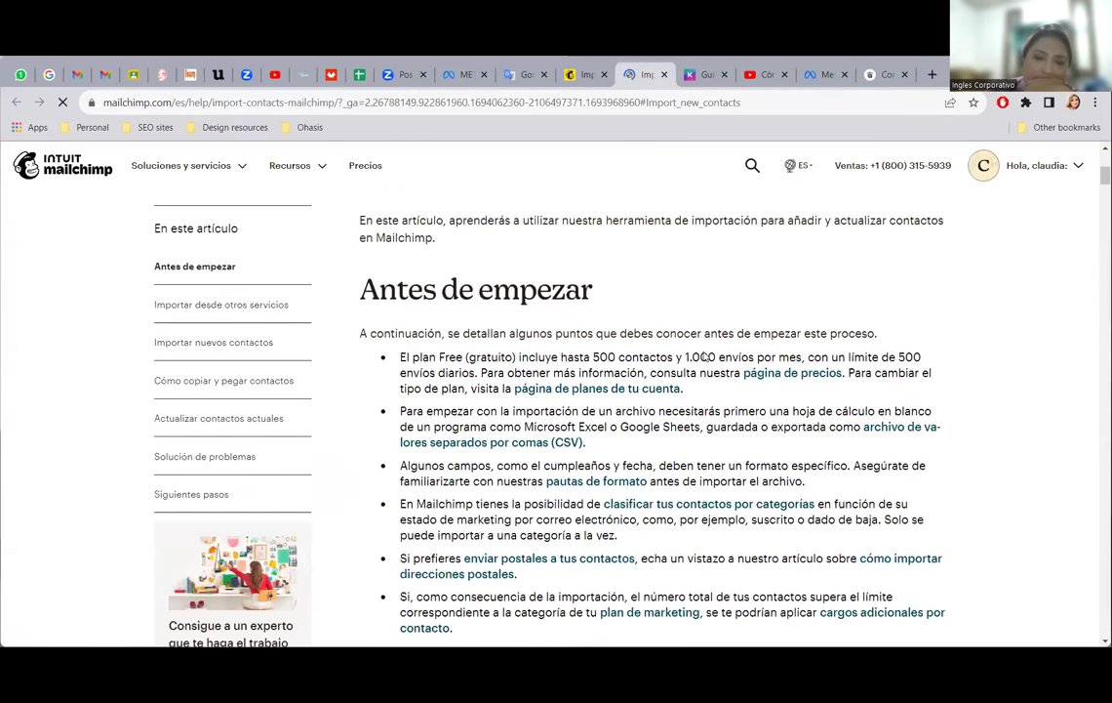
pyautogui.scroll(-3, 705, 357)
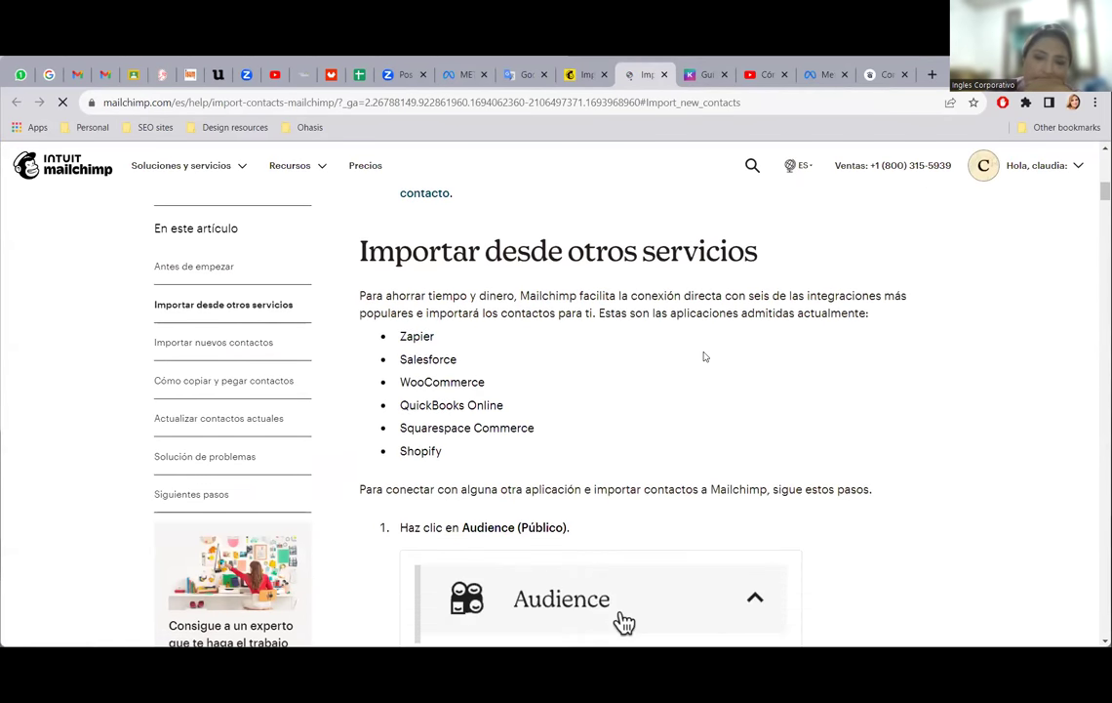
pyautogui.scroll(-1, 706, 356)
pyautogui.scroll(-2, 706, 356)
pyautogui.scroll(-3, 705, 357)
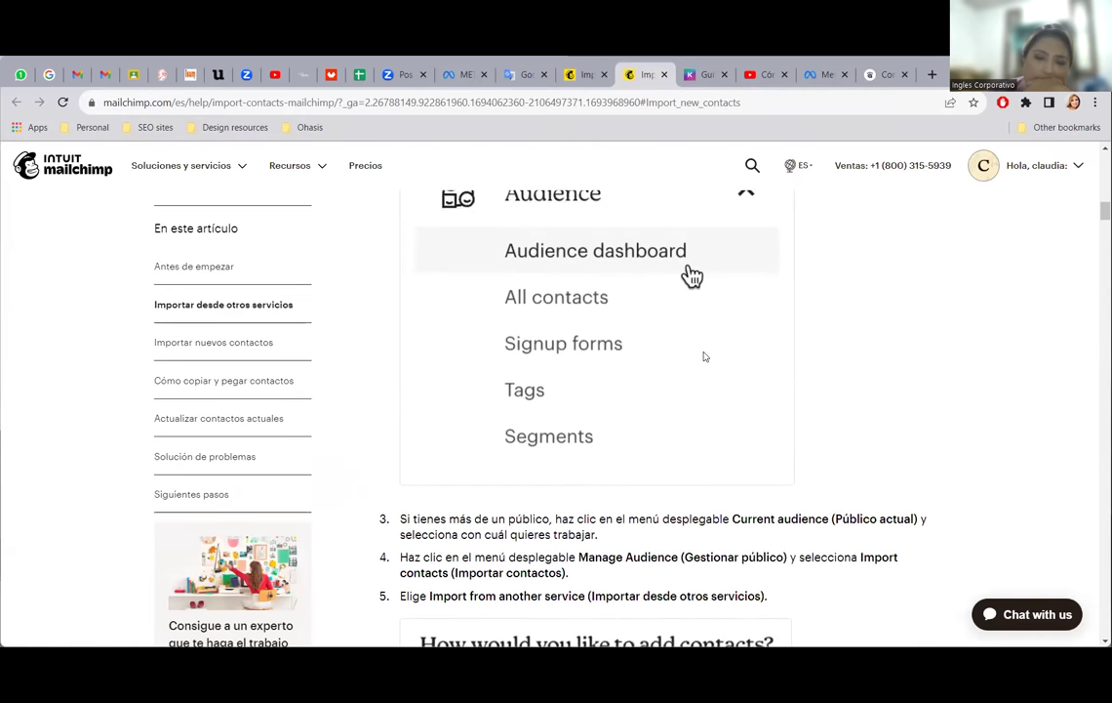
pyautogui.scroll(-3, 706, 356)
pyautogui.scroll(-1, 705, 357)
pyautogui.scroll(-2, 705, 356)
pyautogui.scroll(1, 706, 356)
pyautogui.scroll(5, 706, 356)
pyautogui.scroll(4, 706, 356)
pyautogui.scroll(3, 706, 356)
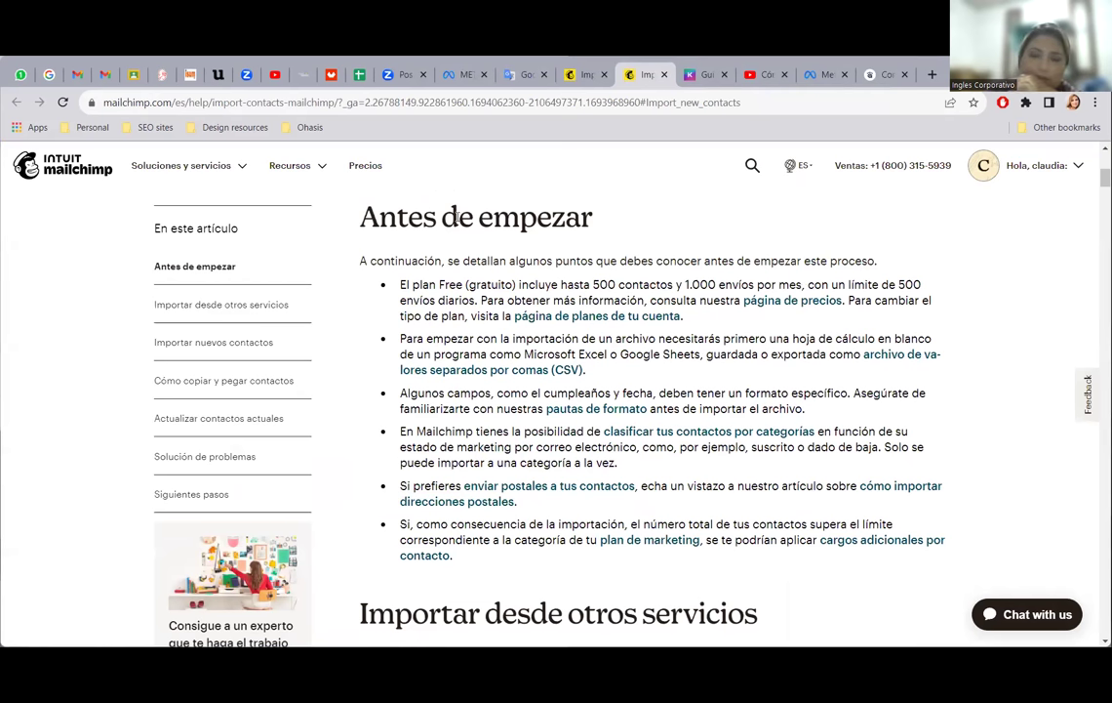
pyautogui.click(768, 76)
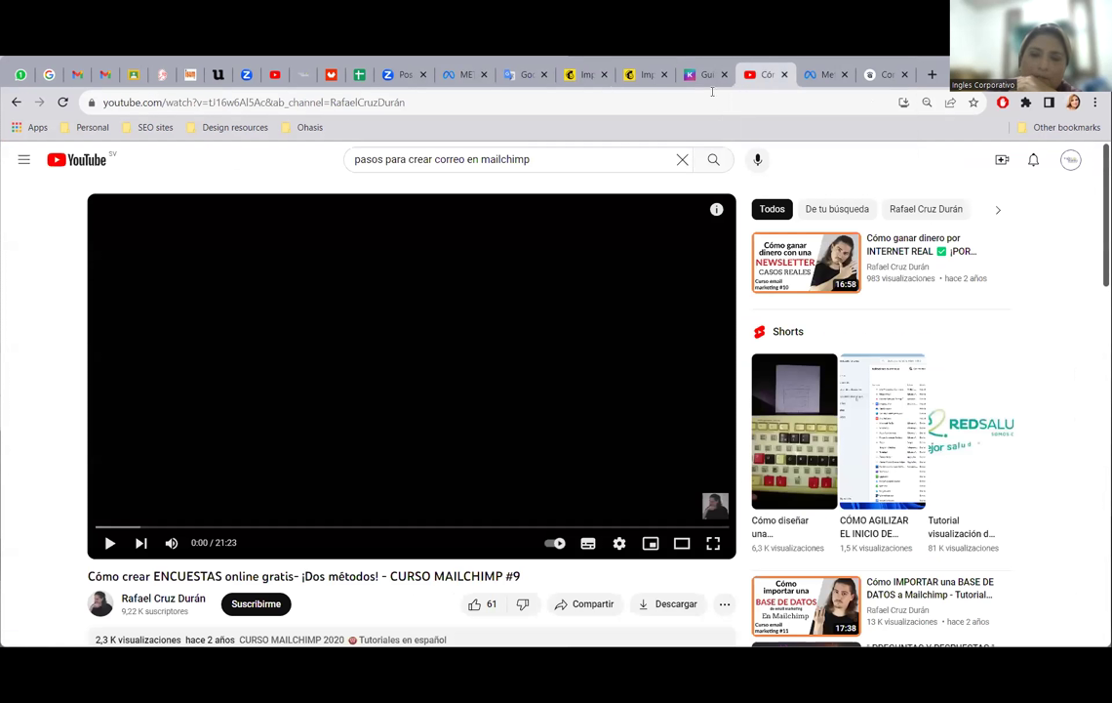
pyautogui.click(705, 75)
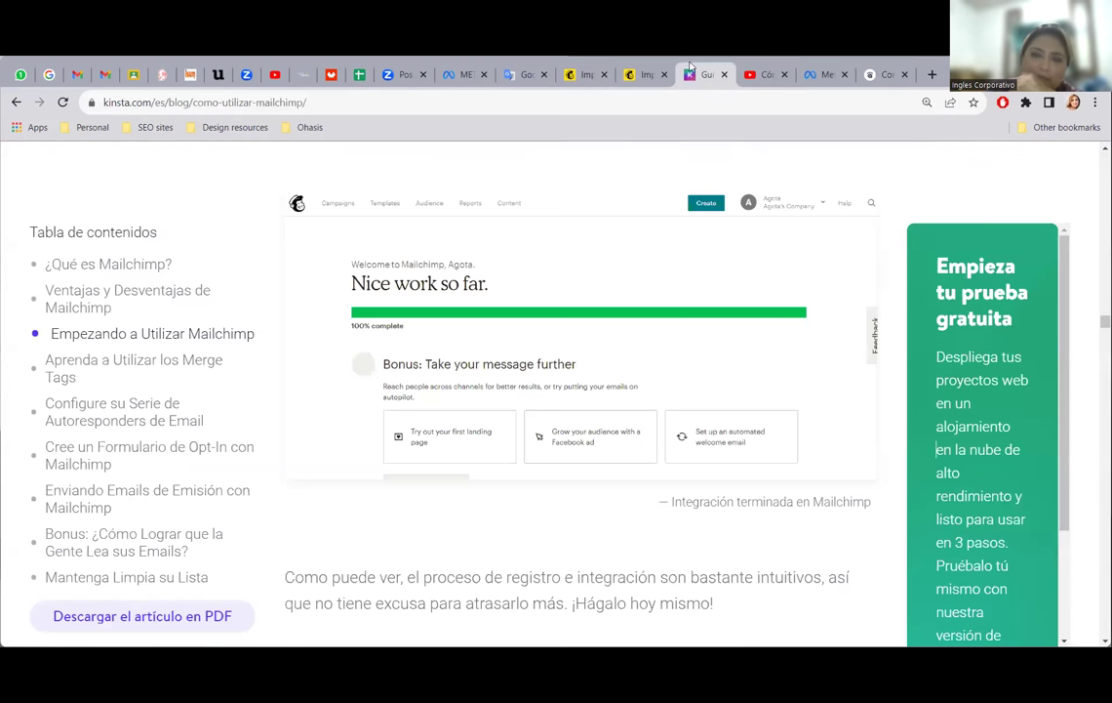
pyautogui.click(635, 78)
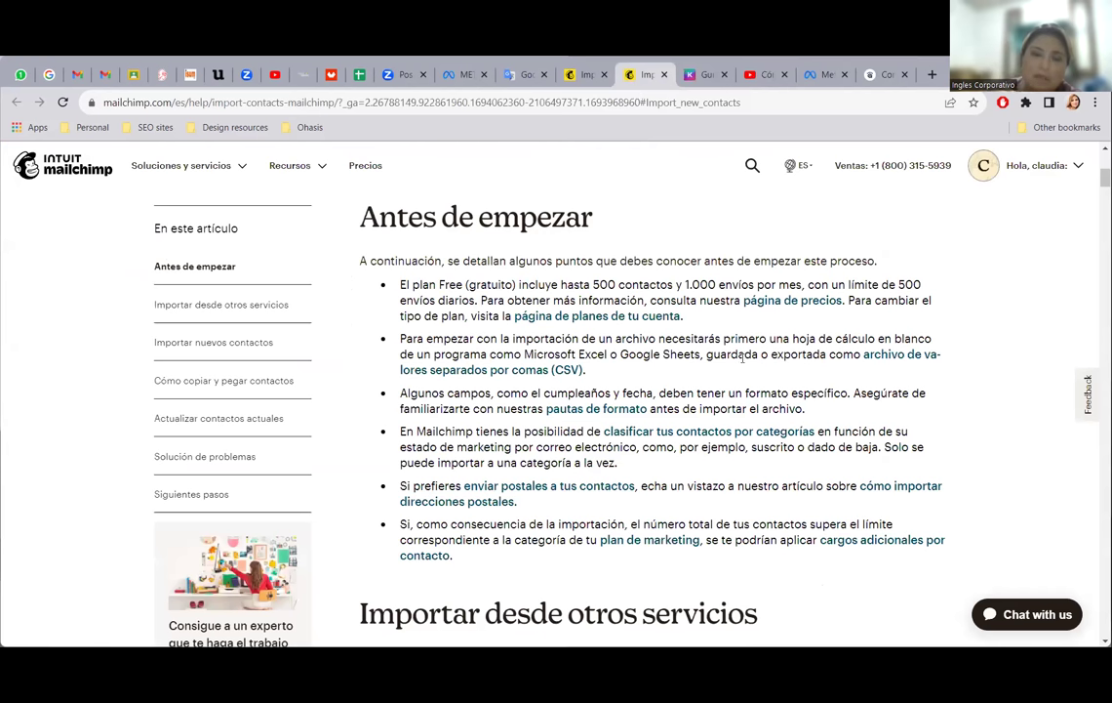
pyautogui.scroll(5, 743, 358)
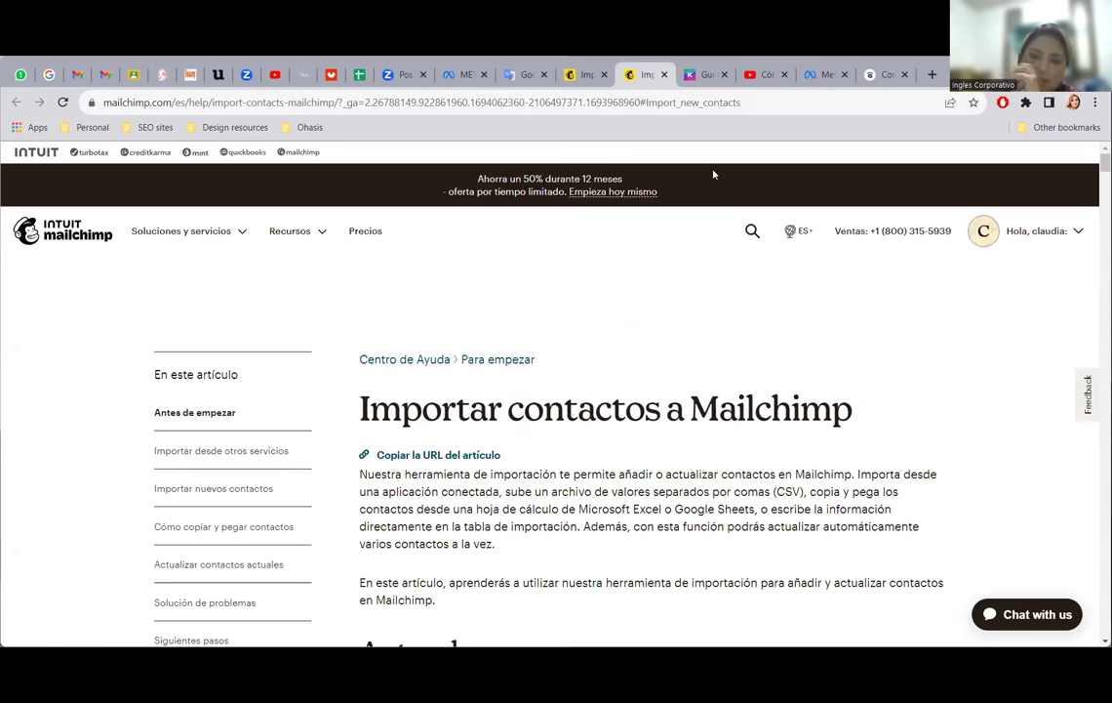
pyautogui.click(705, 74)
pyautogui.click(762, 76)
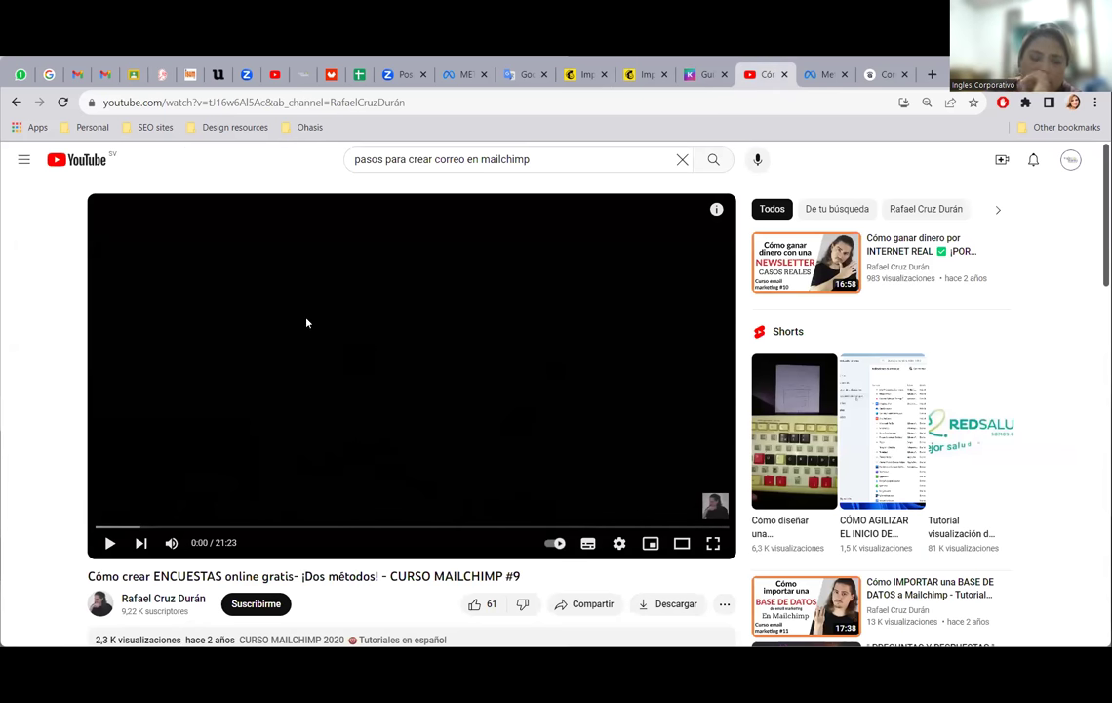
# Go back to the 'pasos para crear correo en mailchimp' results and play the 'Crear una Campaña de Email' video
pyautogui.click(16, 102)
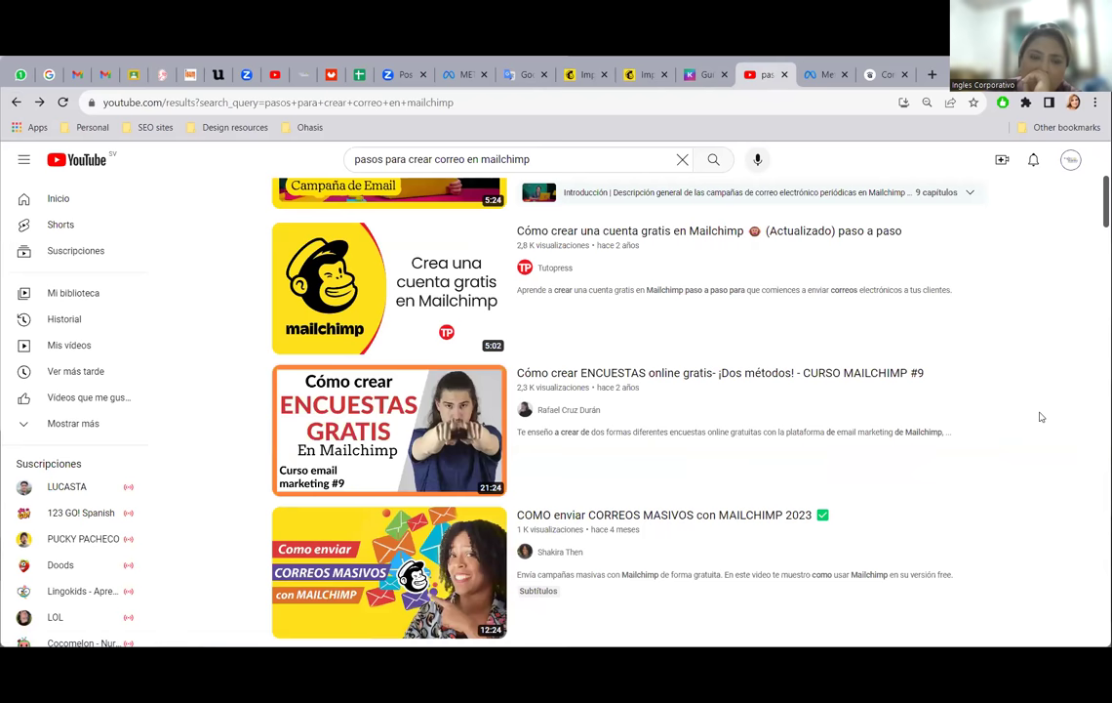
pyautogui.scroll(2, 1041, 416)
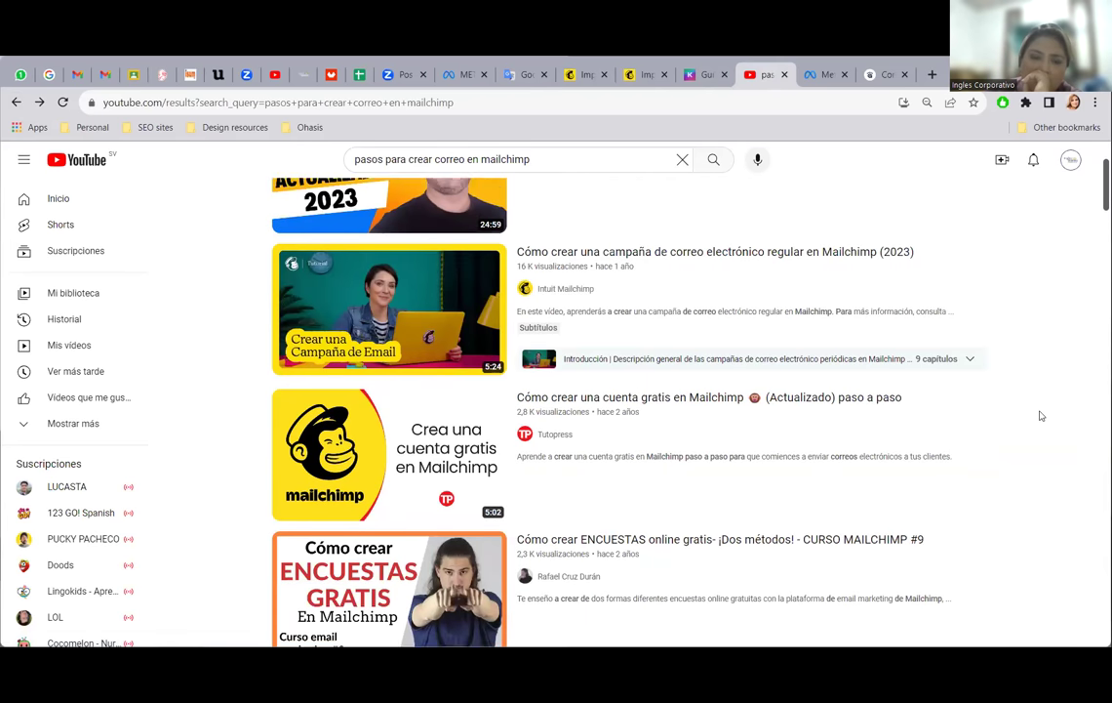
pyautogui.scroll(1, 1040, 416)
pyautogui.moveTo(389, 309)
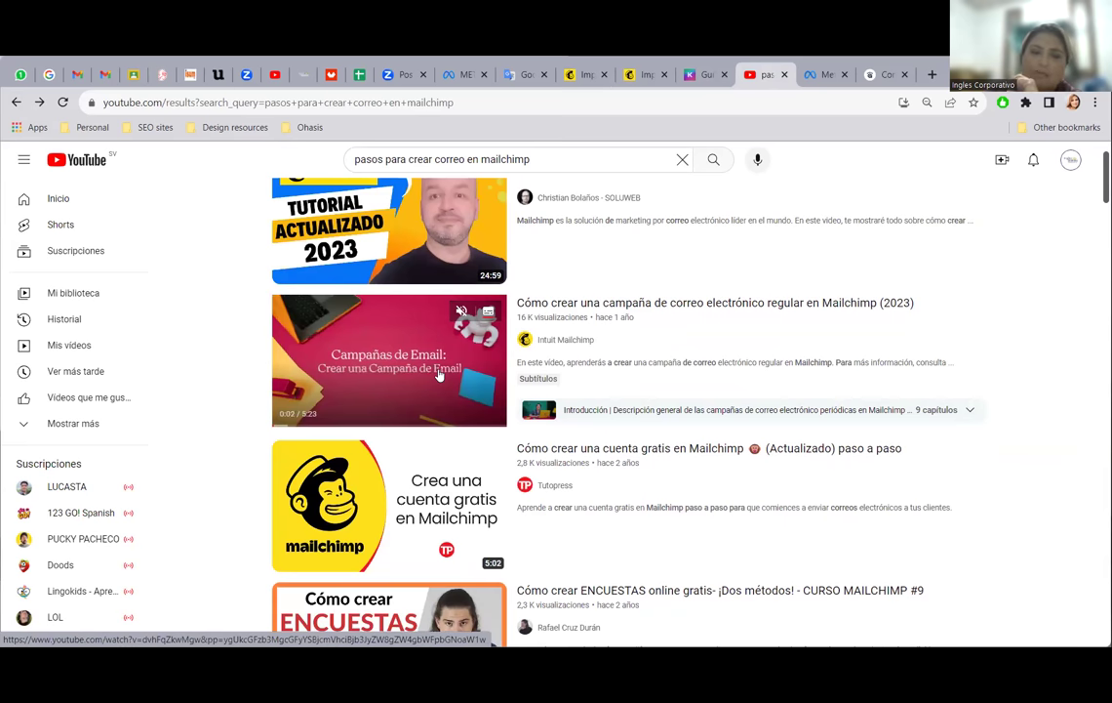
pyautogui.click(440, 375)
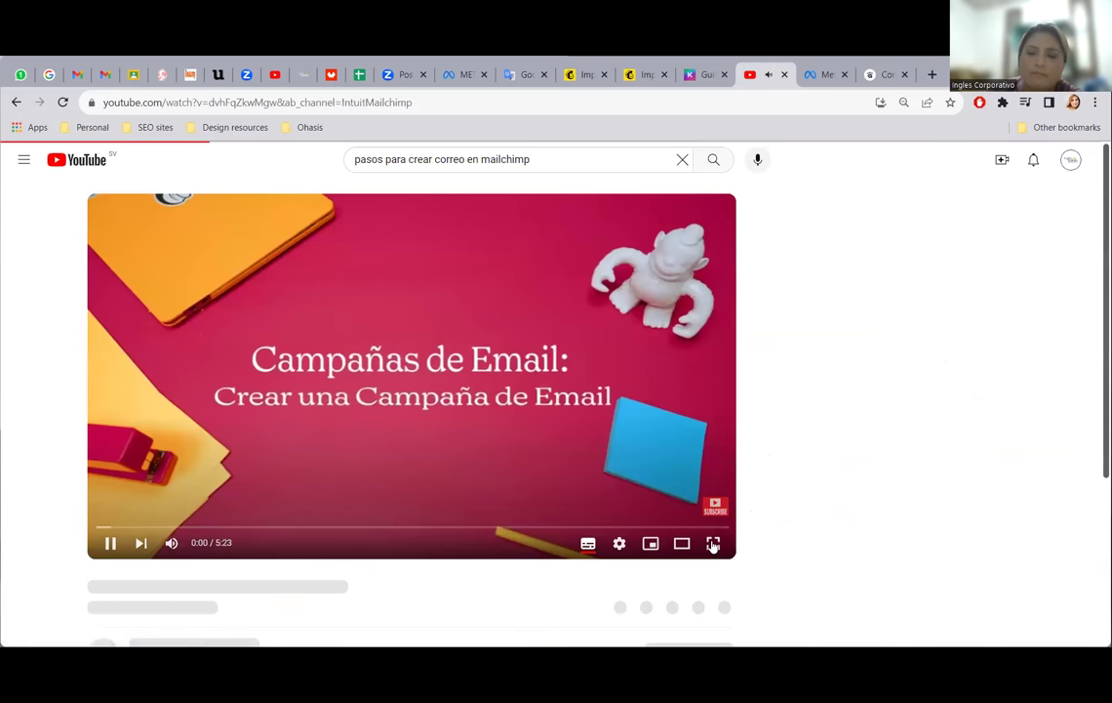
# Play the Mailchimp tutorial full screen with subtitles set to Desactivados
pyautogui.click(713, 544)
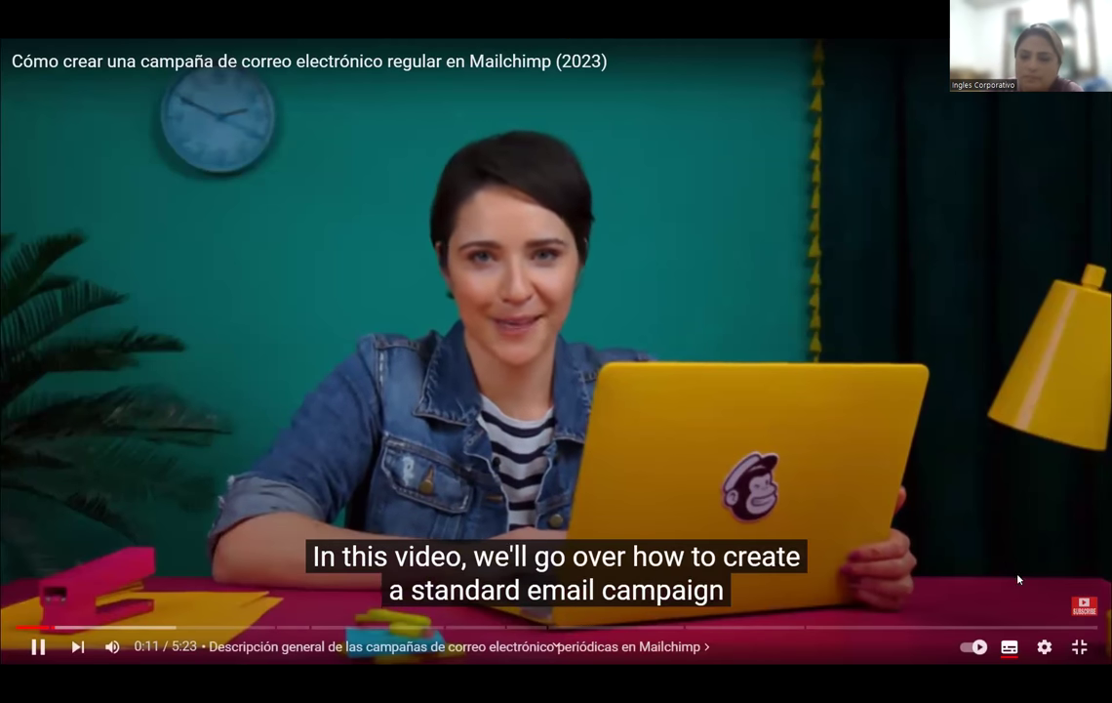
pyautogui.click(1044, 646)
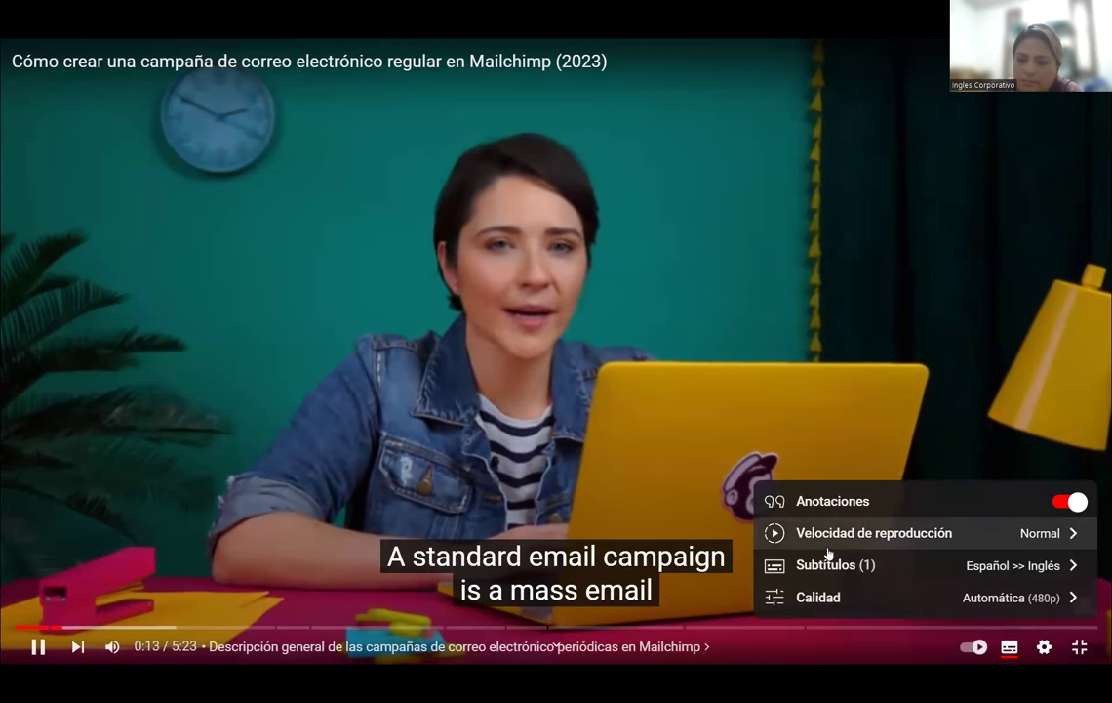
pyautogui.click(1045, 566)
pyautogui.click(970, 364)
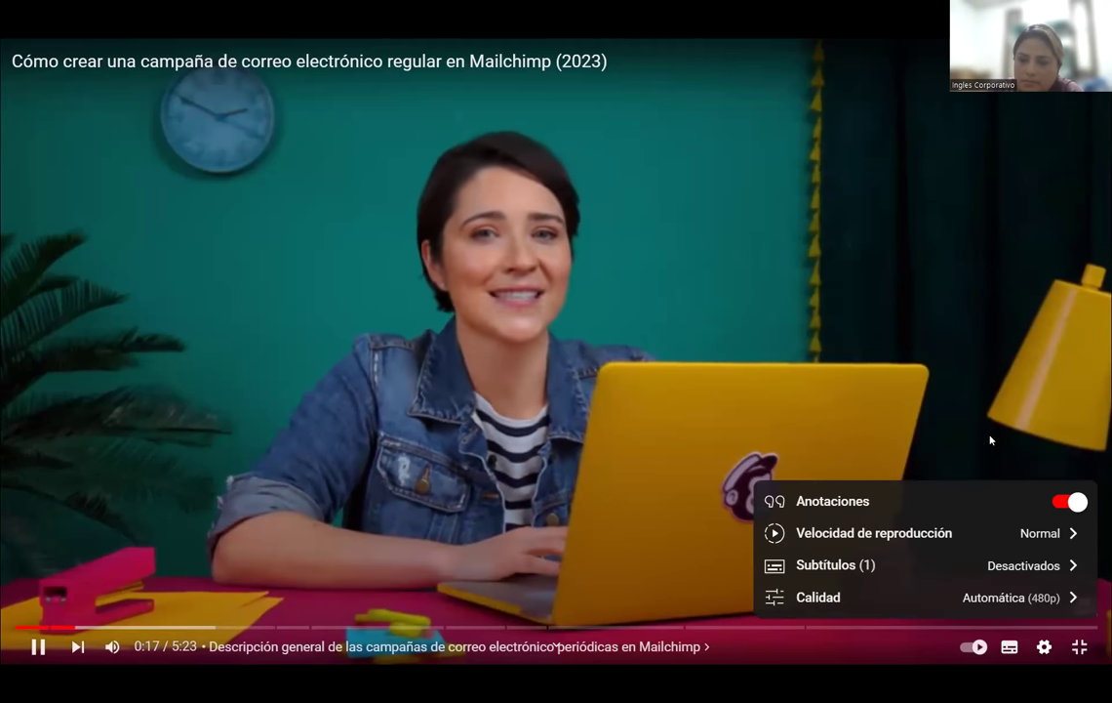
pyautogui.click(956, 430)
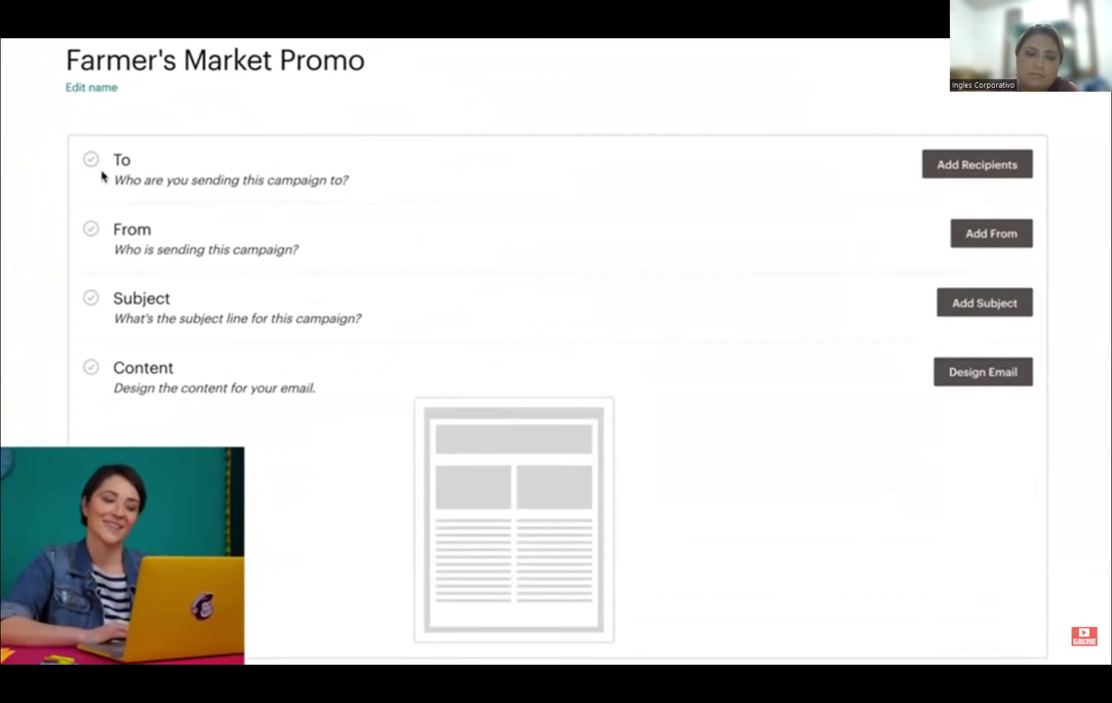
# Follow the tutorial choosing The Potted Planter audience and Farmer's Market Attendee segment, pausing at 1:50
pyautogui.click(955, 184)
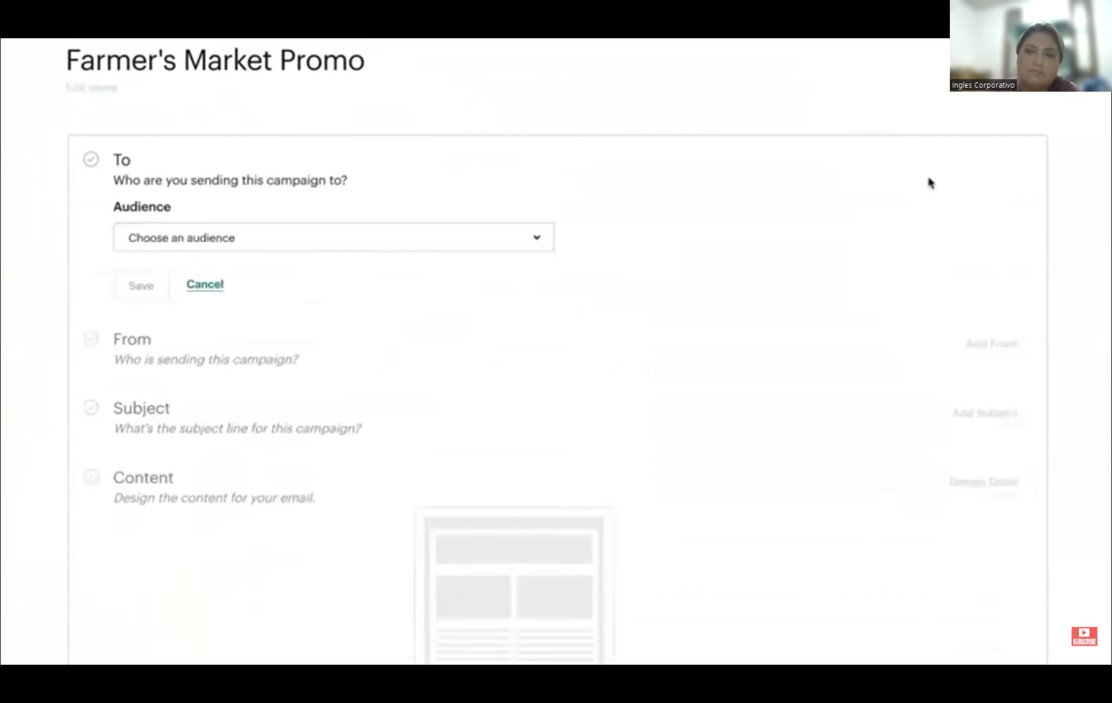
pyautogui.click(538, 241)
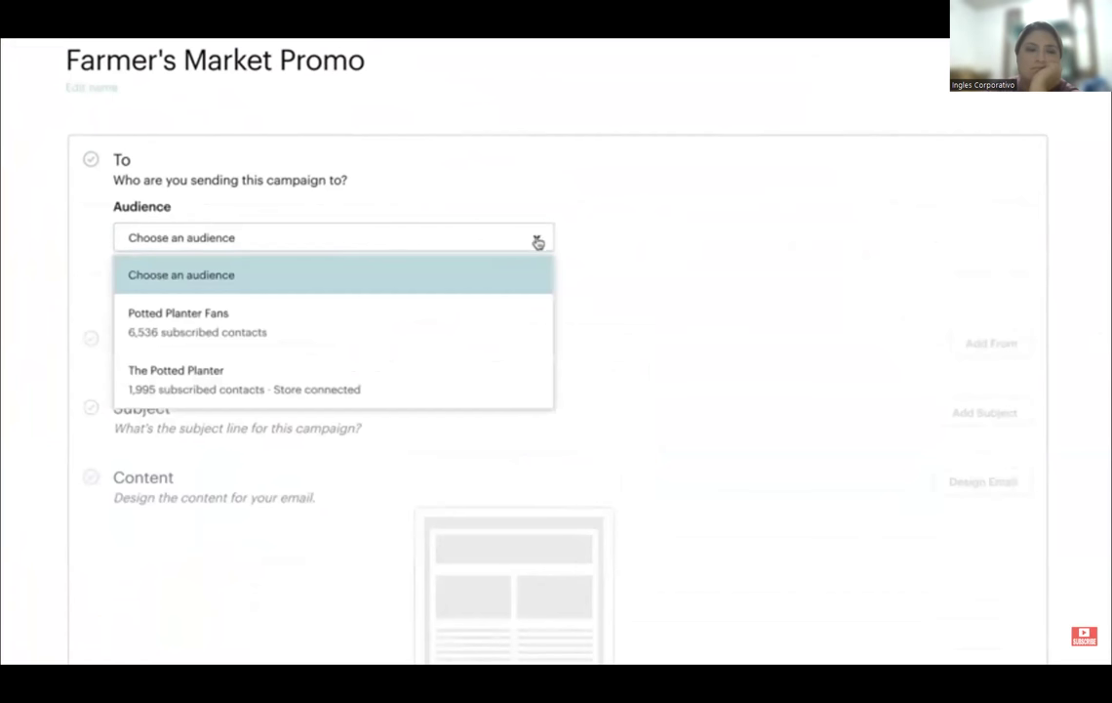
pyautogui.click(526, 383)
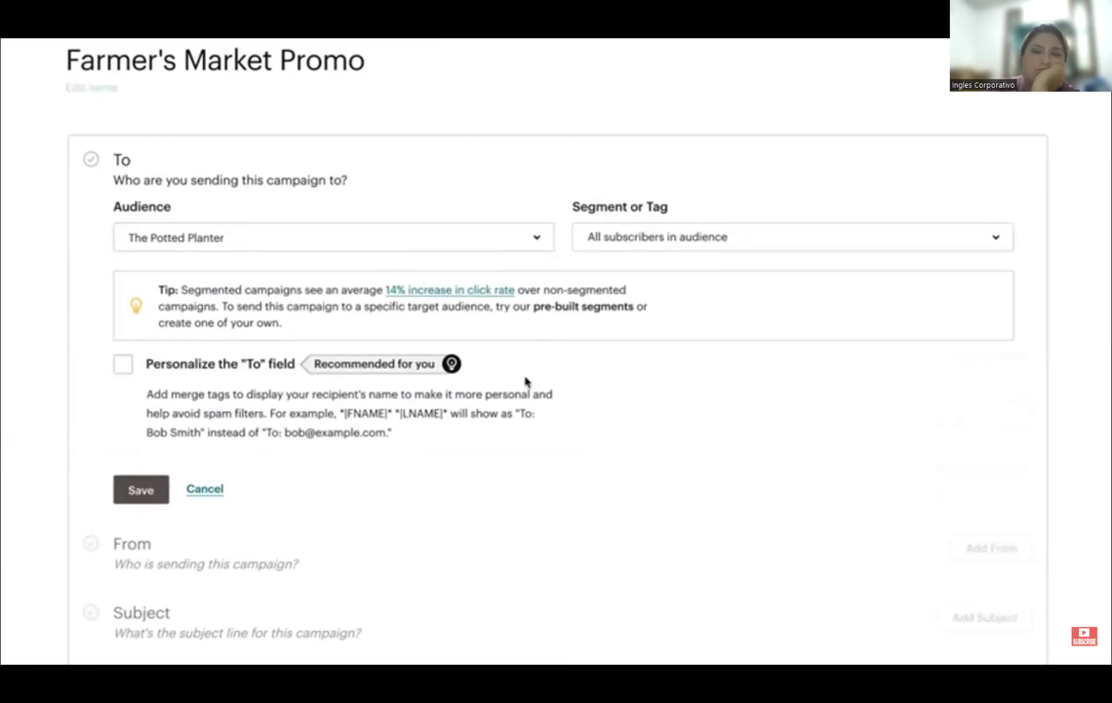
pyautogui.click(644, 244)
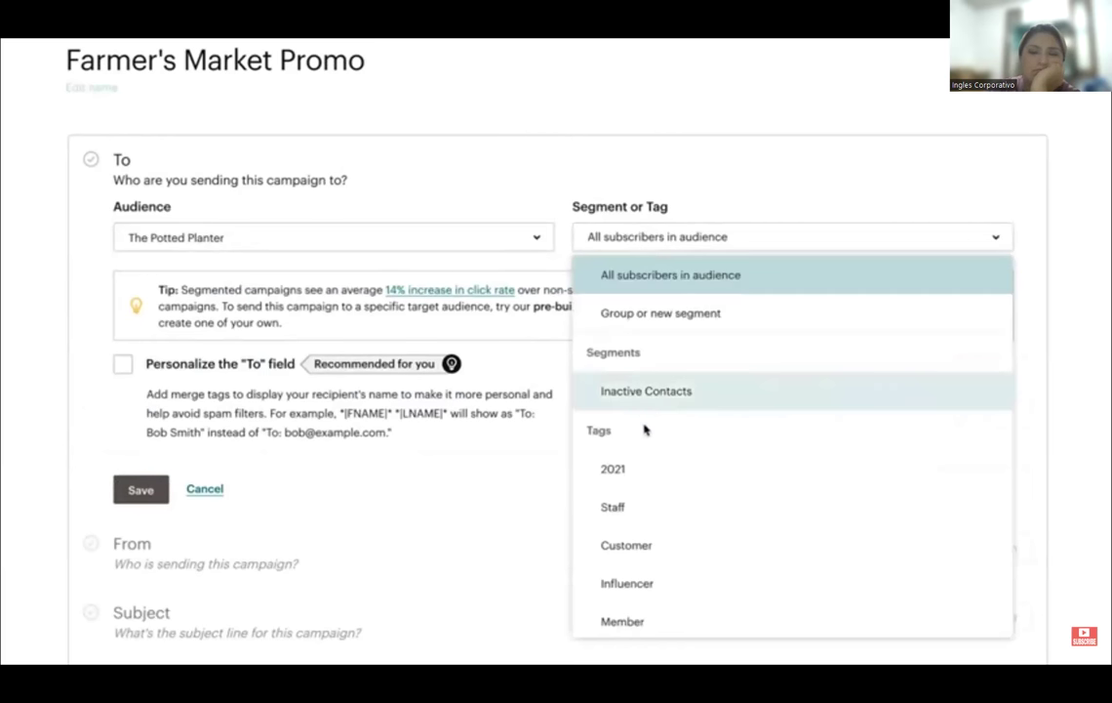
pyautogui.scroll(-4, 644, 429)
pyautogui.scroll(1, 644, 430)
pyautogui.scroll(1, 645, 429)
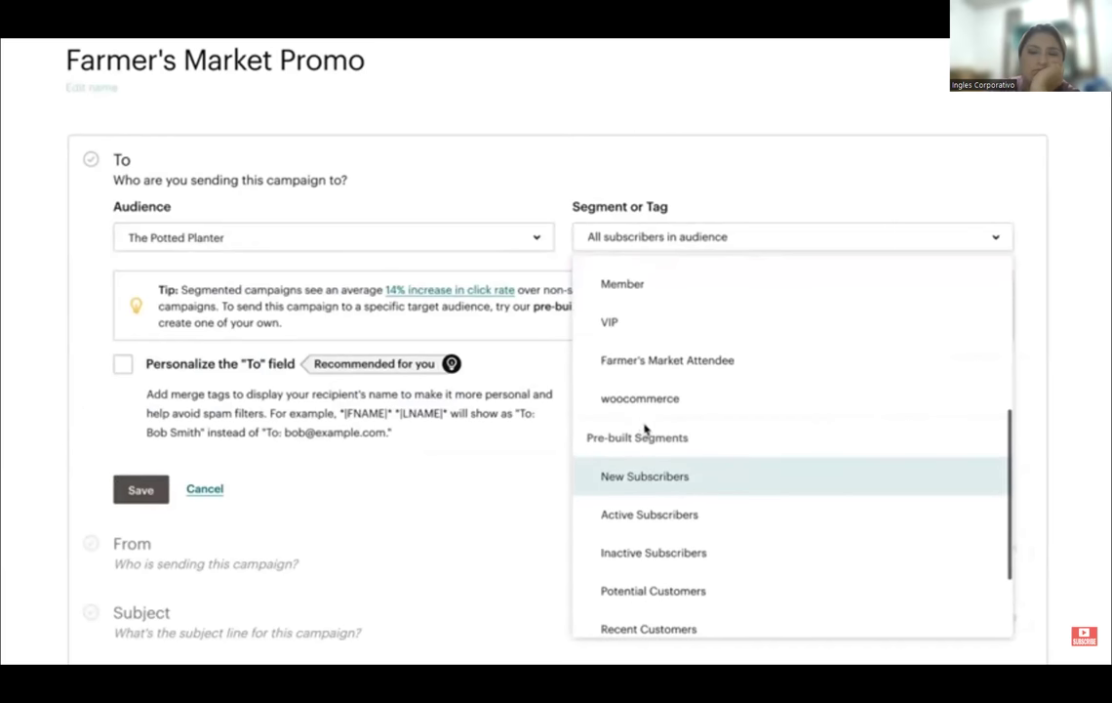
pyautogui.click(659, 374)
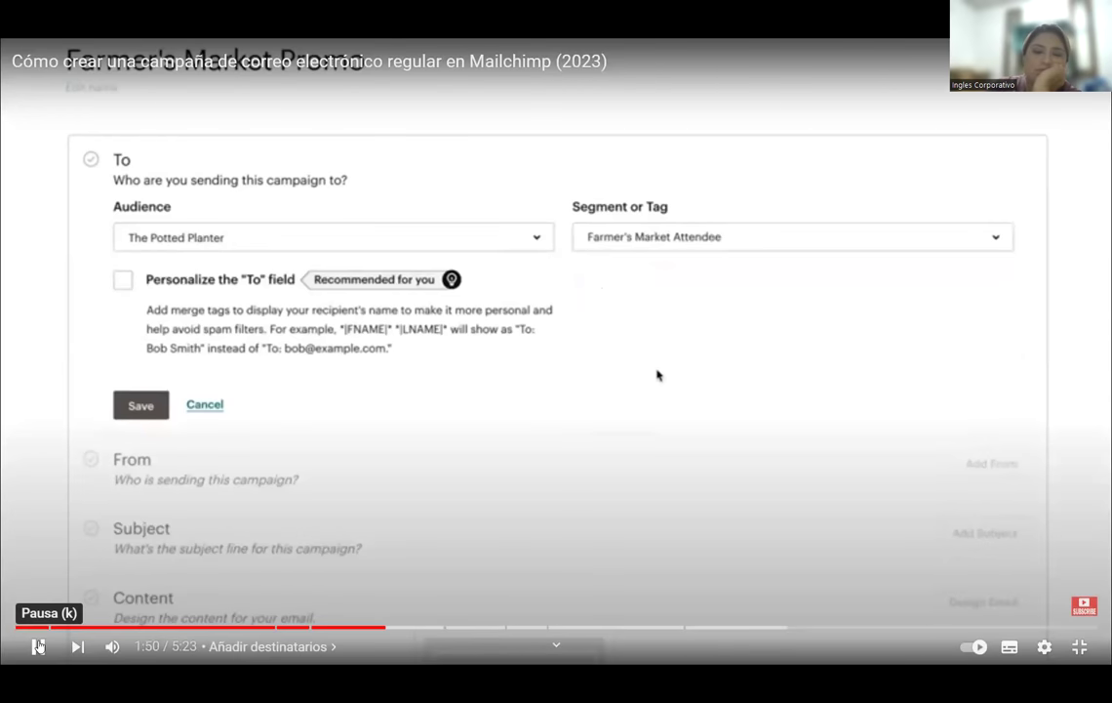
pyautogui.click(38, 646)
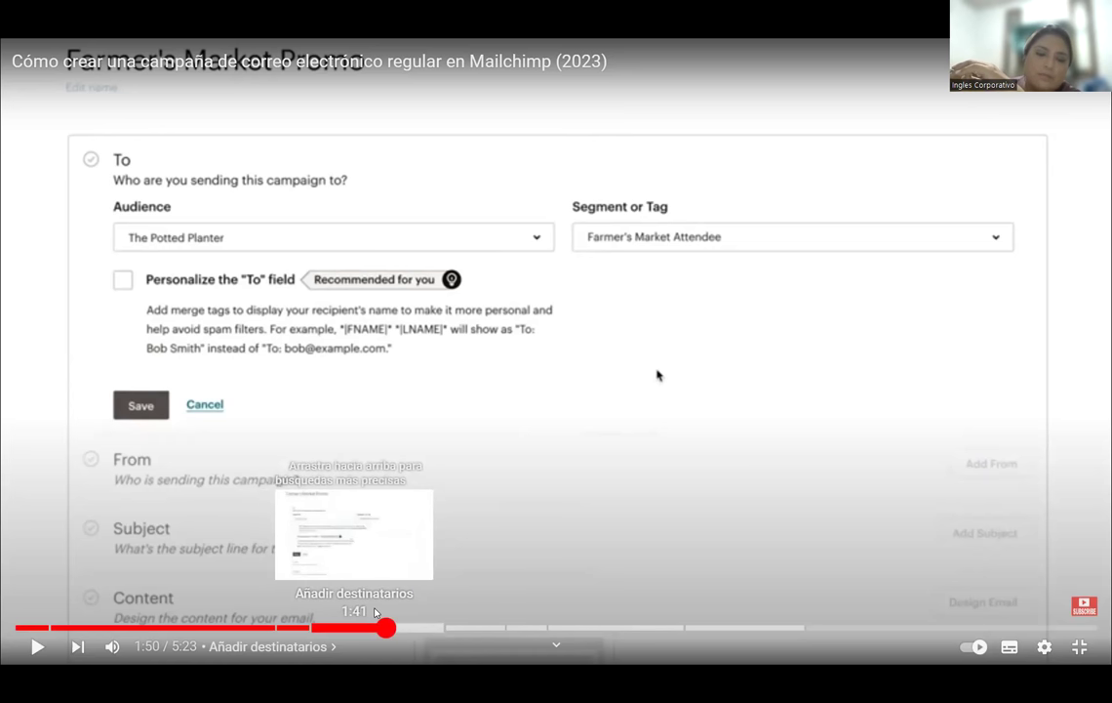
# Replay the tutorial from 1:41 to see the 'To' field personalized with a merge tag
pyautogui.click(355, 628)
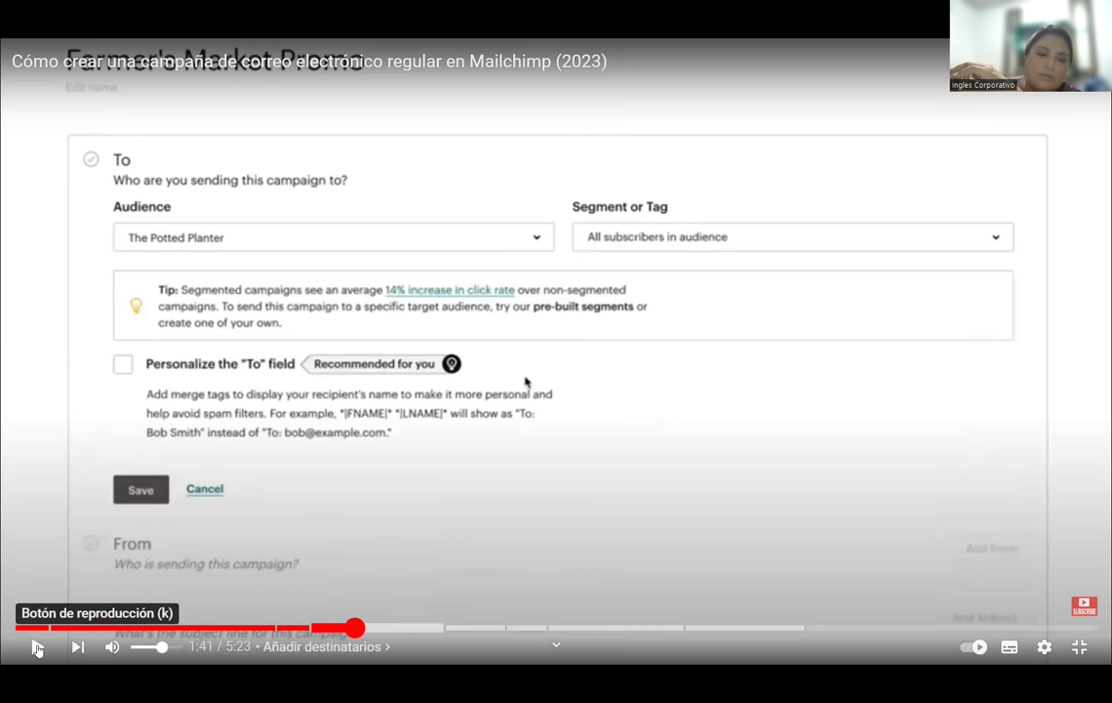
pyautogui.click(36, 648)
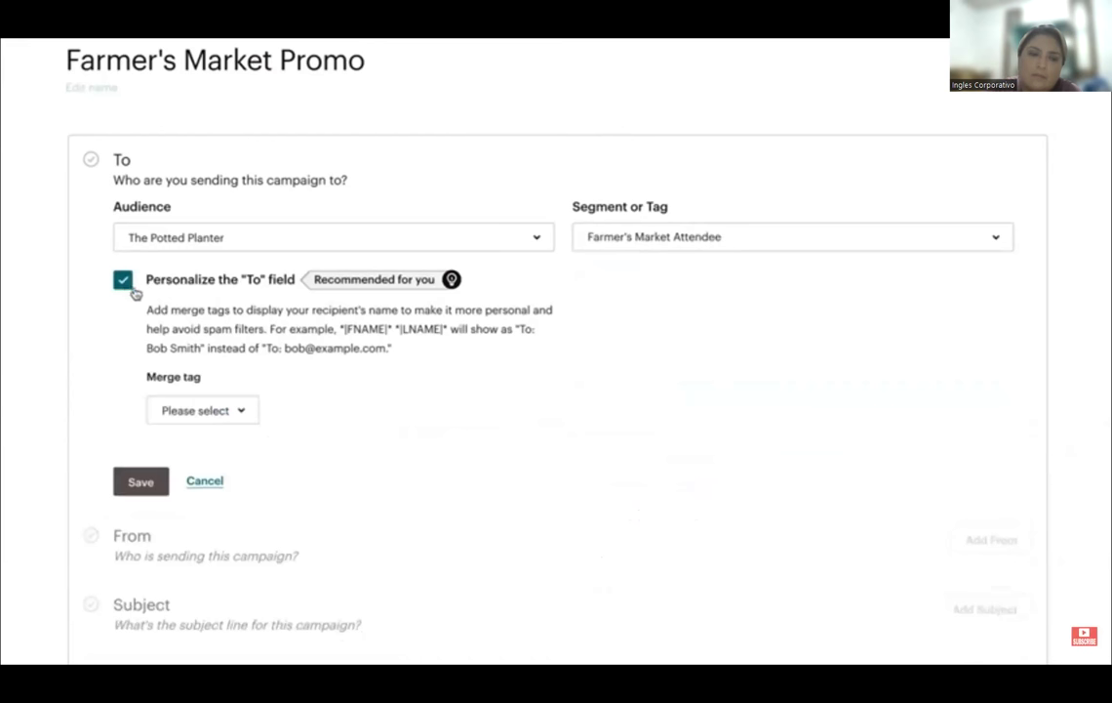
pyautogui.click(228, 415)
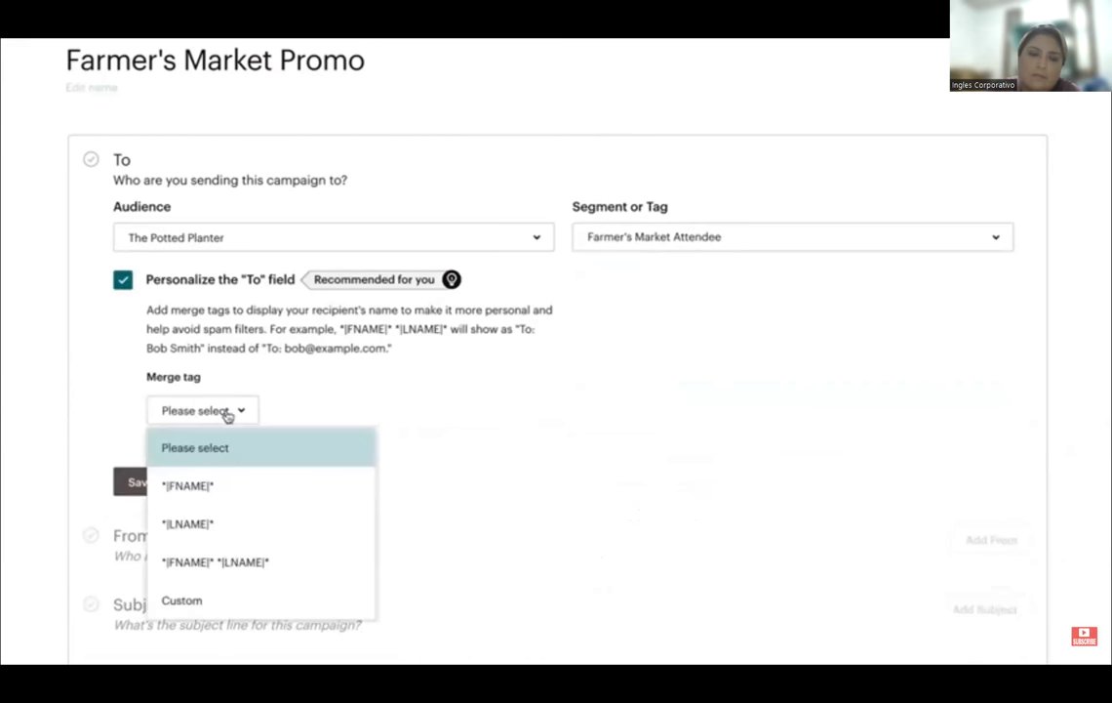
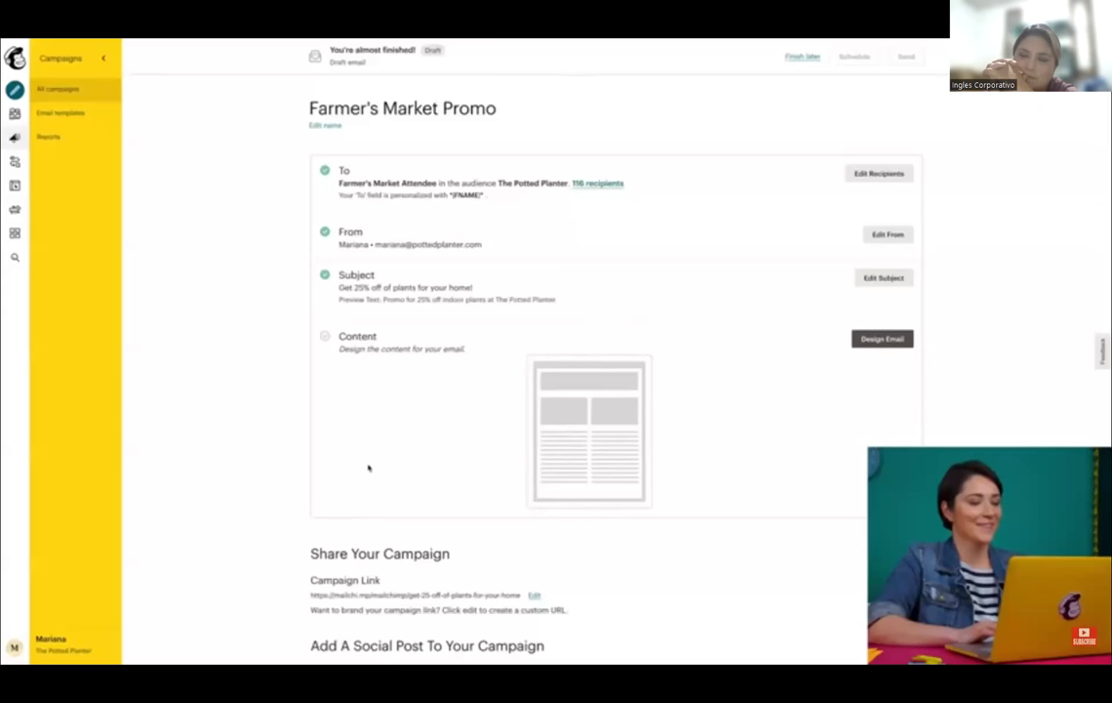
# Follow the tutorial as the Saved teal template with plant photo and SHOP NOW button is applied
pyautogui.click(879, 340)
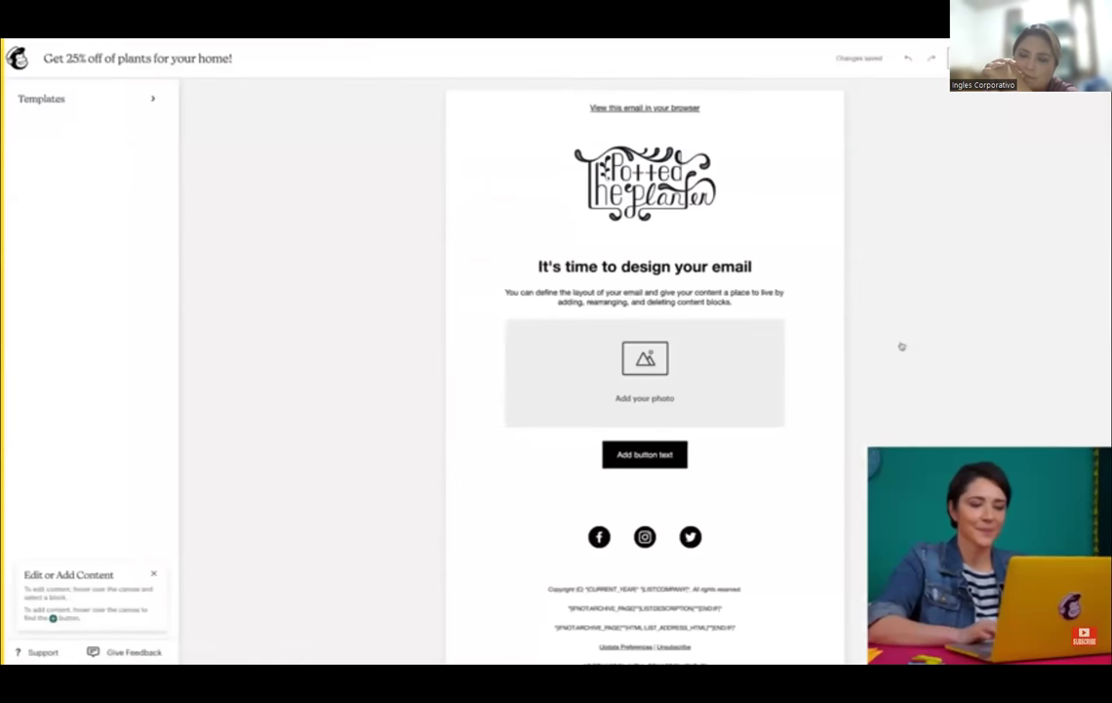
pyautogui.moveTo(644, 184)
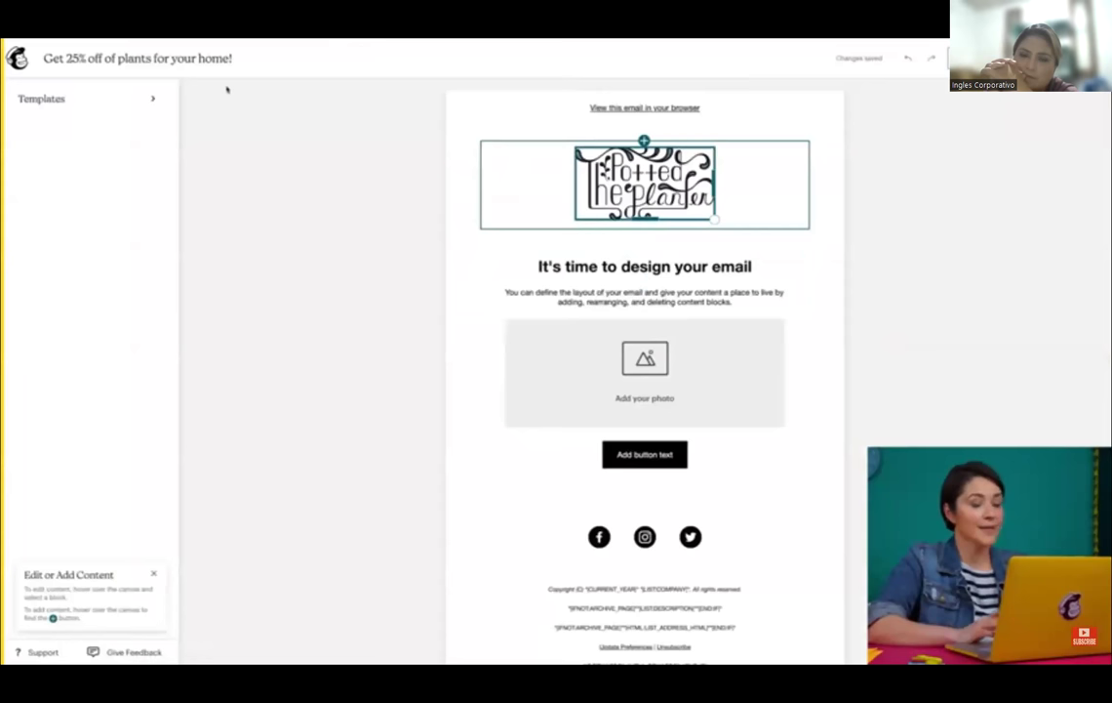
pyautogui.click(156, 97)
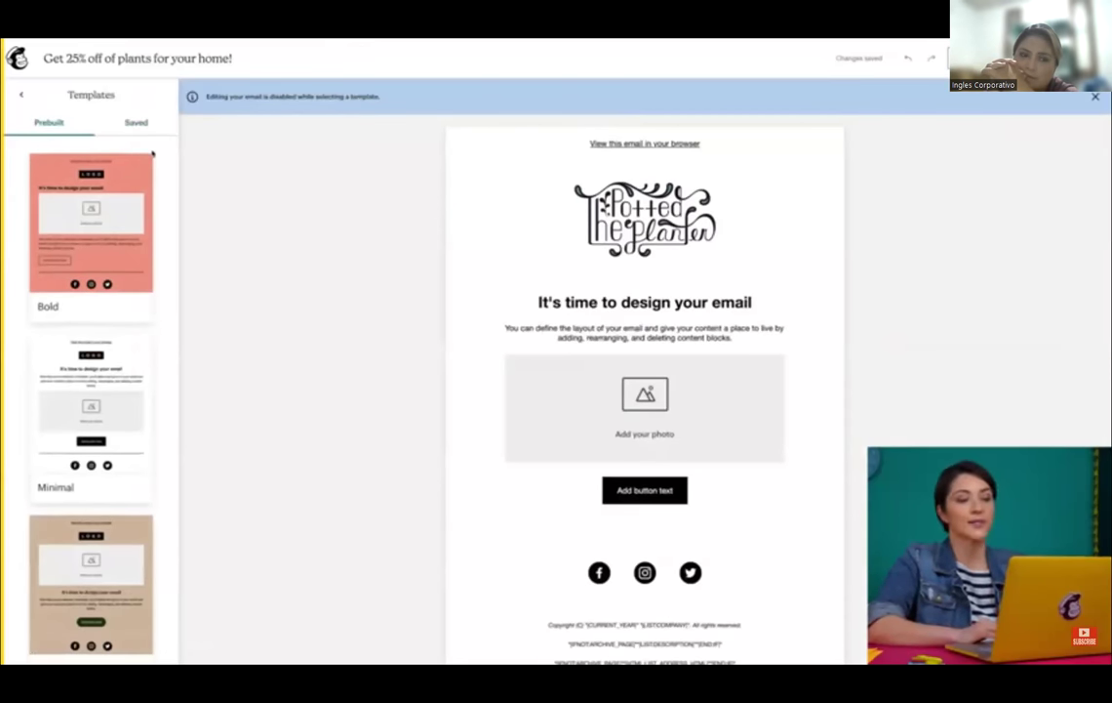
pyautogui.scroll(-2, 151, 152)
pyautogui.scroll(2, 153, 152)
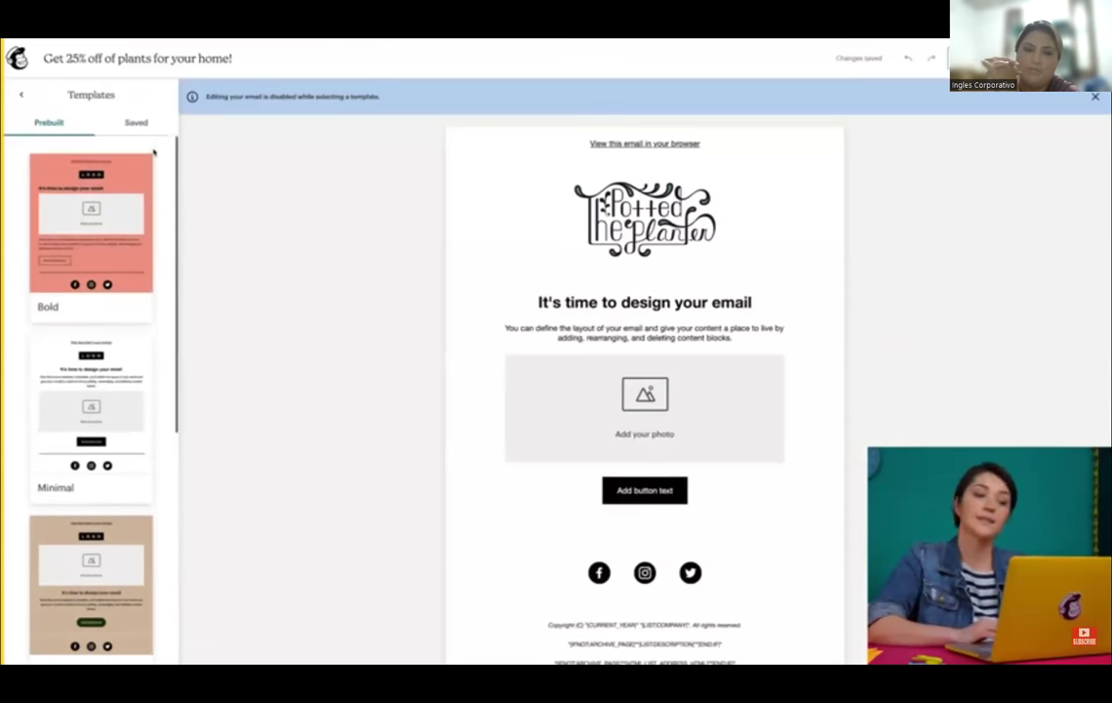
pyautogui.click(137, 123)
pyautogui.click(91, 222)
pyautogui.click(536, 400)
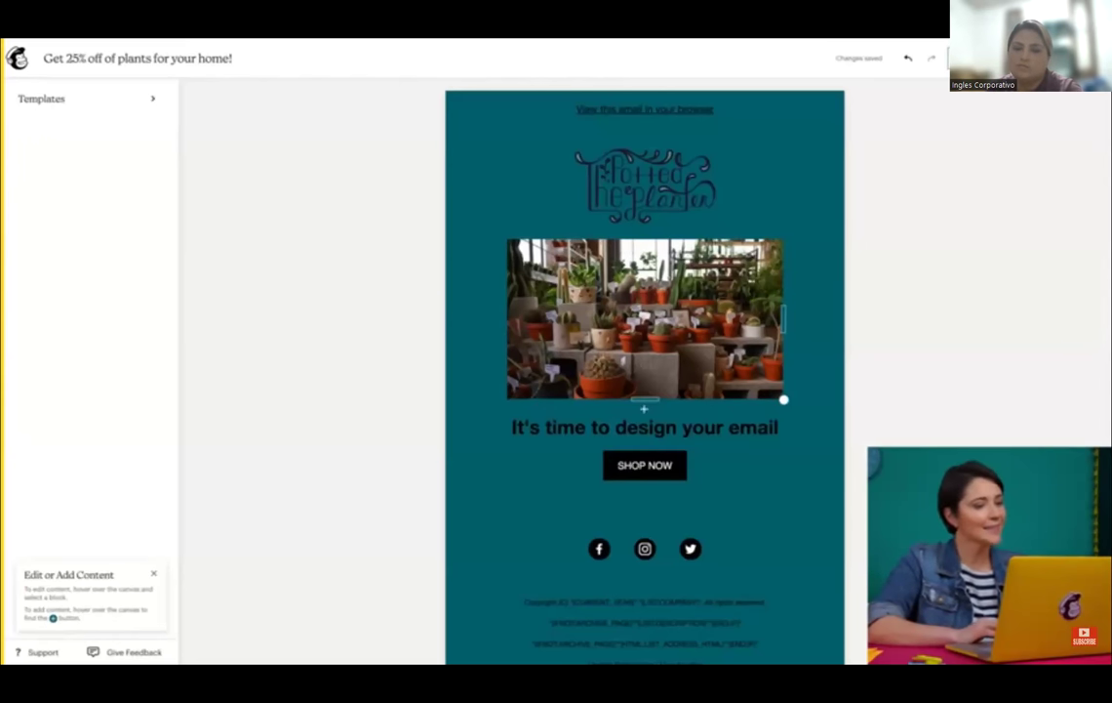
# Watch the plant photo swapped for the Thank You coupon image, then the 25% off email preview
pyautogui.click(540, 395)
pyautogui.click(105, 192)
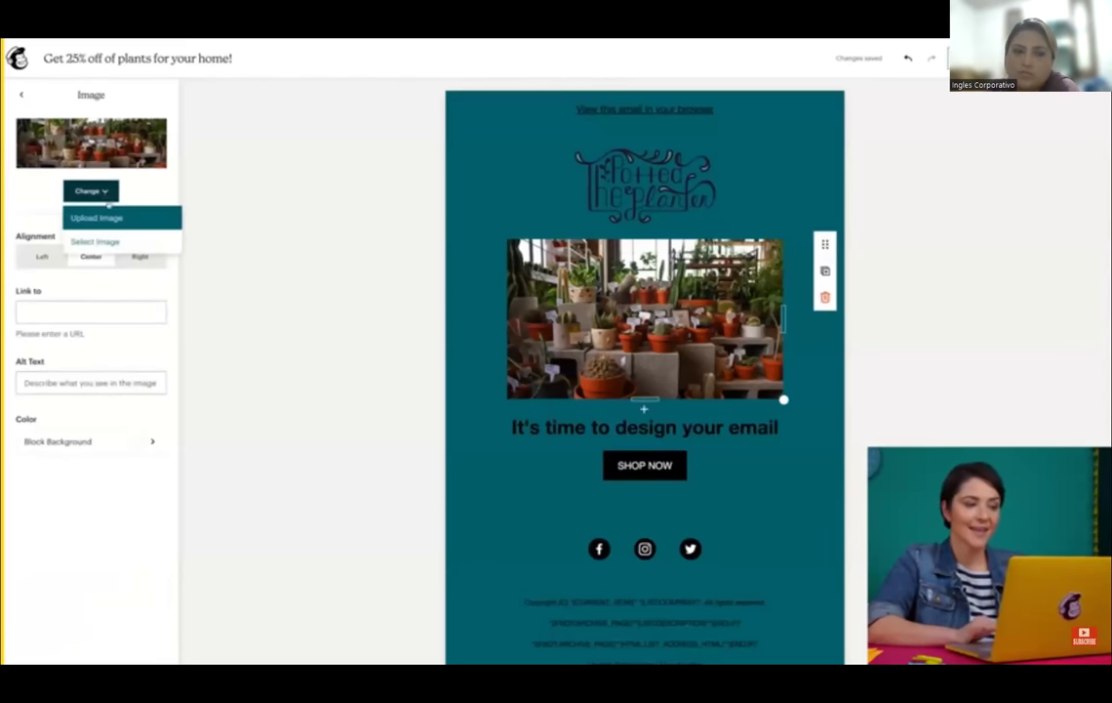
pyautogui.click(109, 241)
pyautogui.click(203, 217)
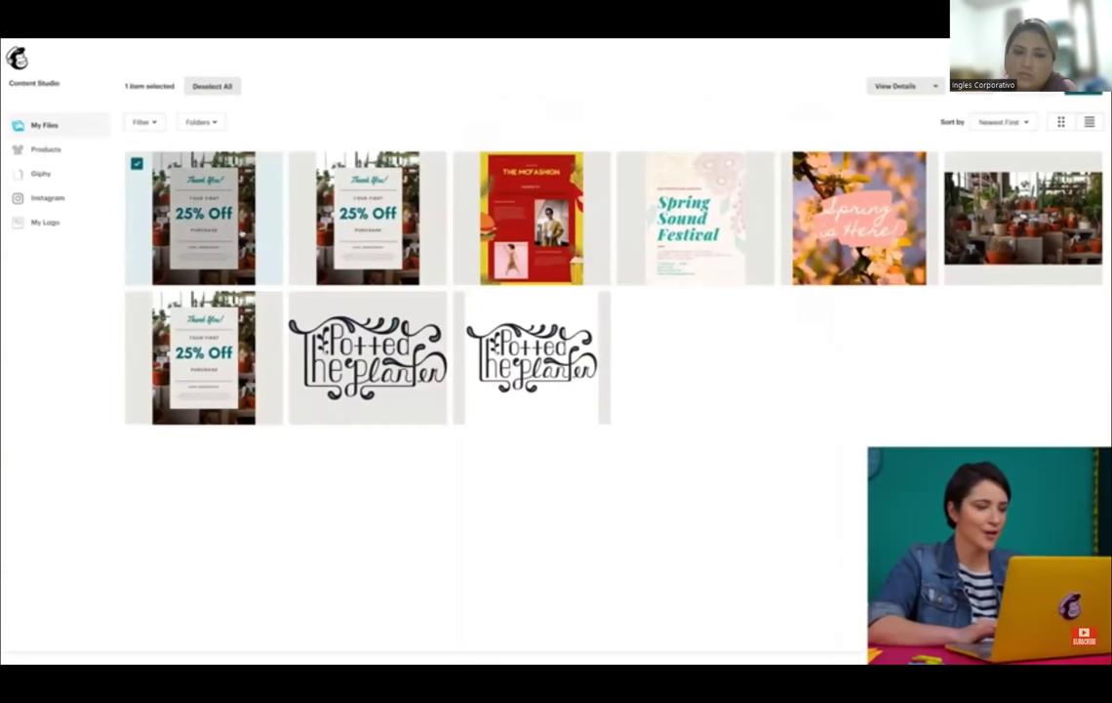
pyautogui.click(1067, 95)
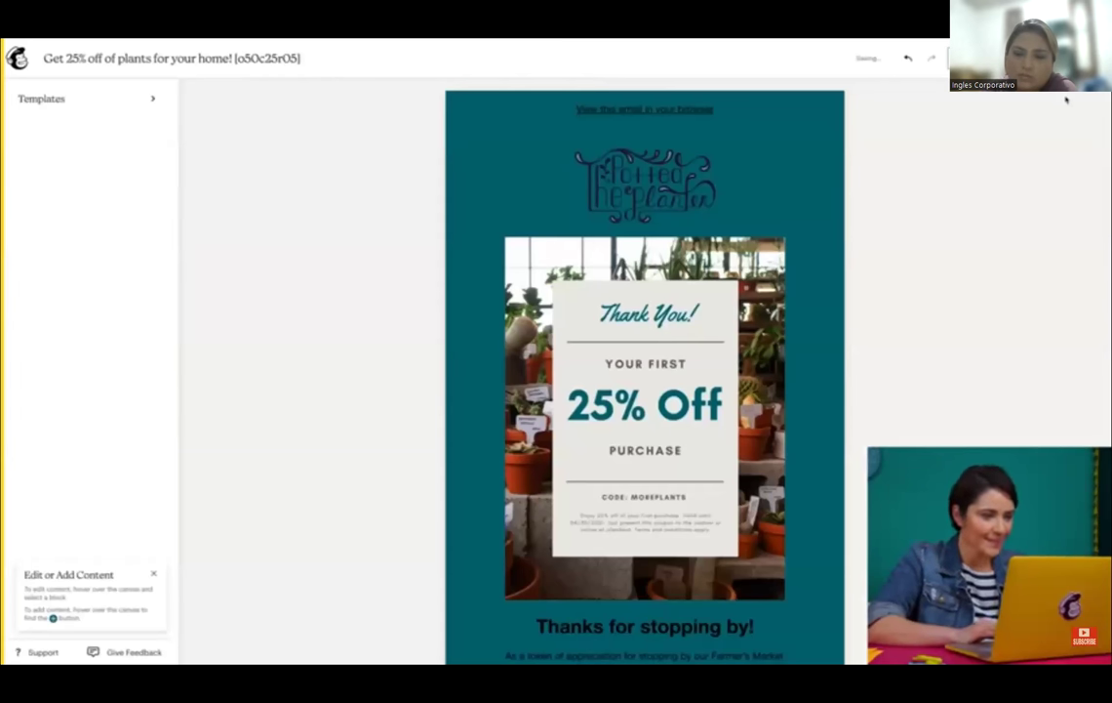
pyautogui.moveTo(644, 419)
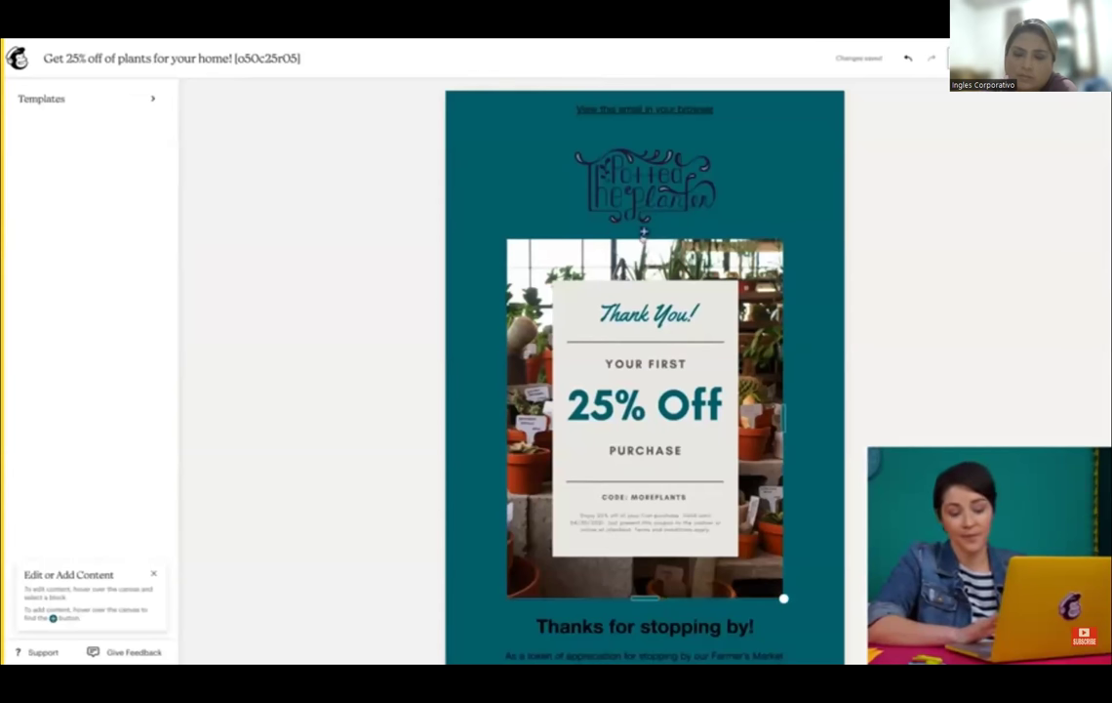
pyautogui.click(644, 231)
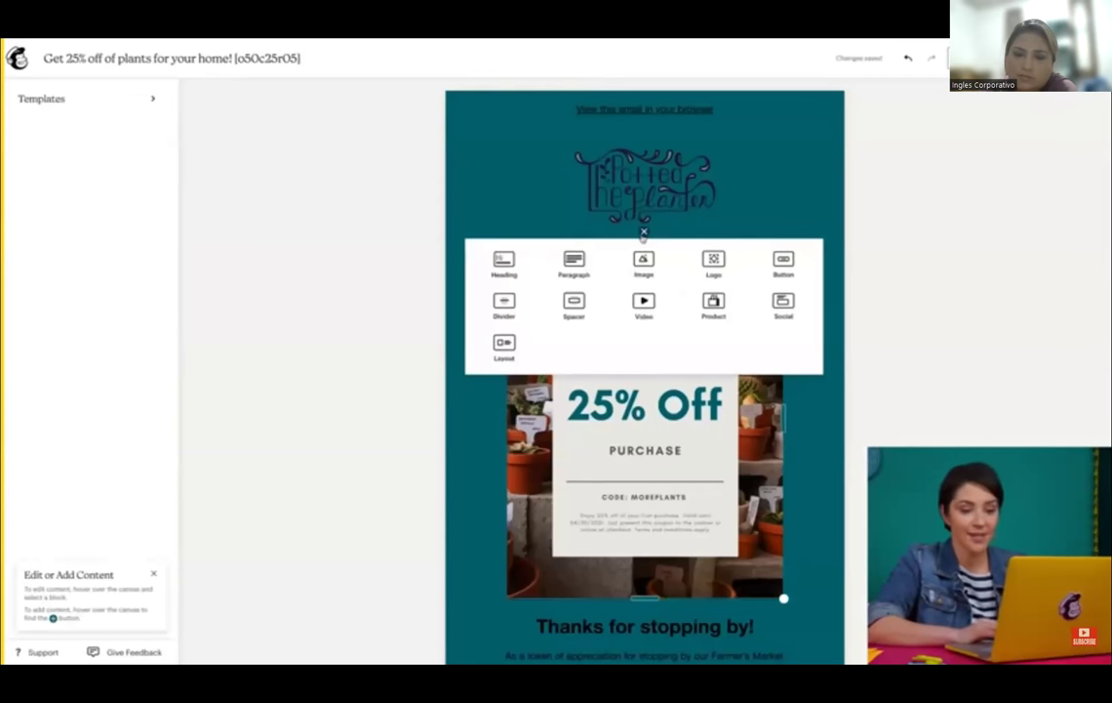
pyautogui.click(644, 233)
pyautogui.click(644, 607)
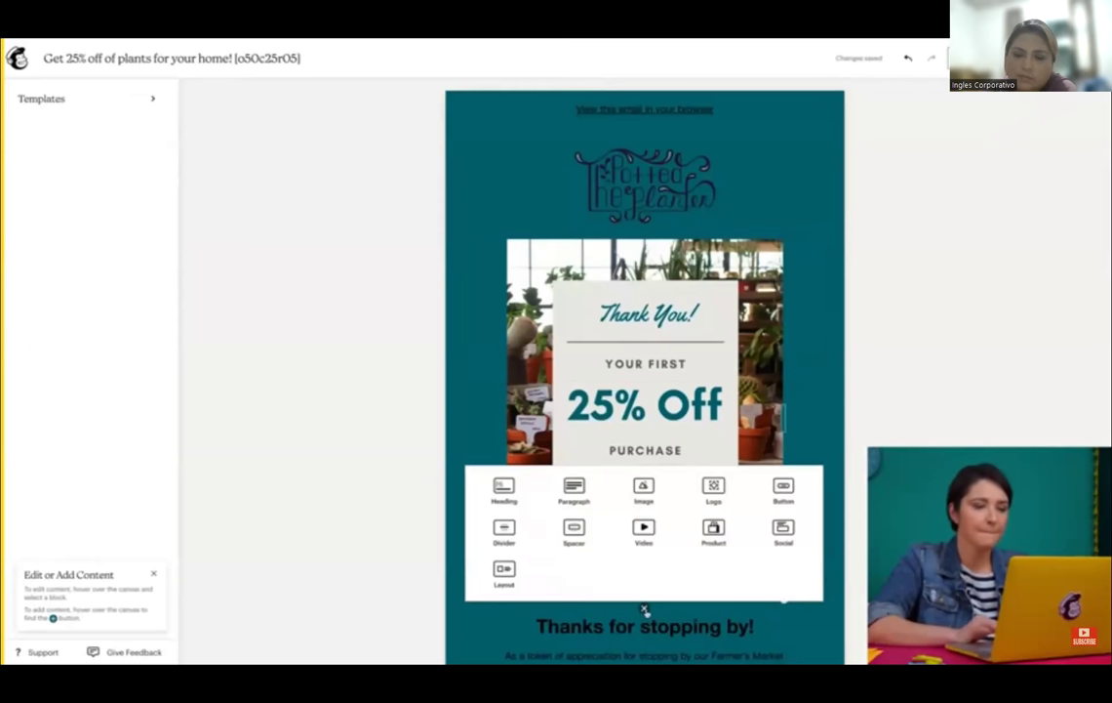
pyautogui.click(645, 608)
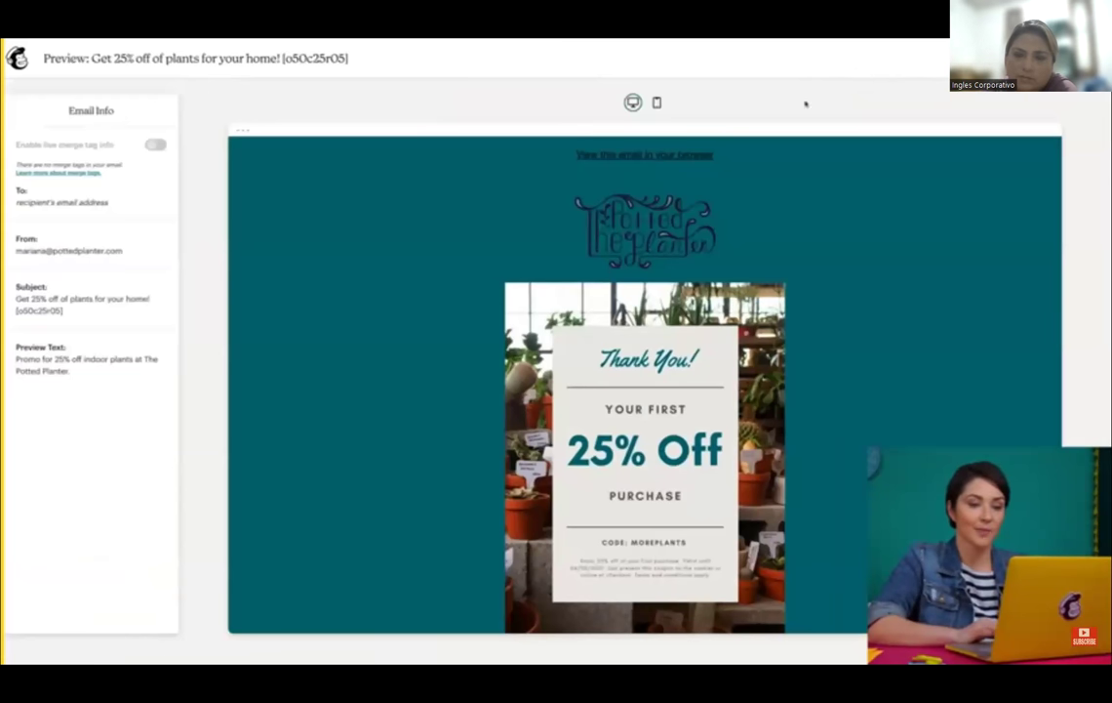
# Watch the mobile preview of the coupon email through to the Mailchimp end logo around 5:12
pyautogui.click(659, 106)
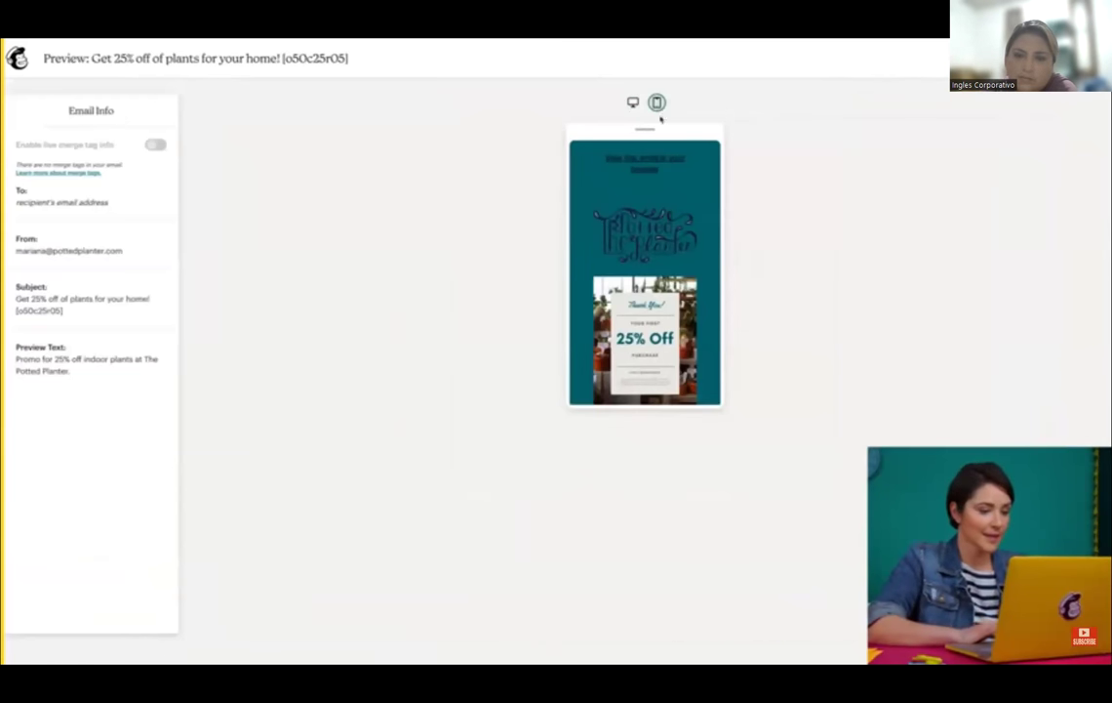
pyautogui.scroll(-5, 663, 175)
pyautogui.scroll(-3, 662, 176)
pyautogui.scroll(-5, 663, 175)
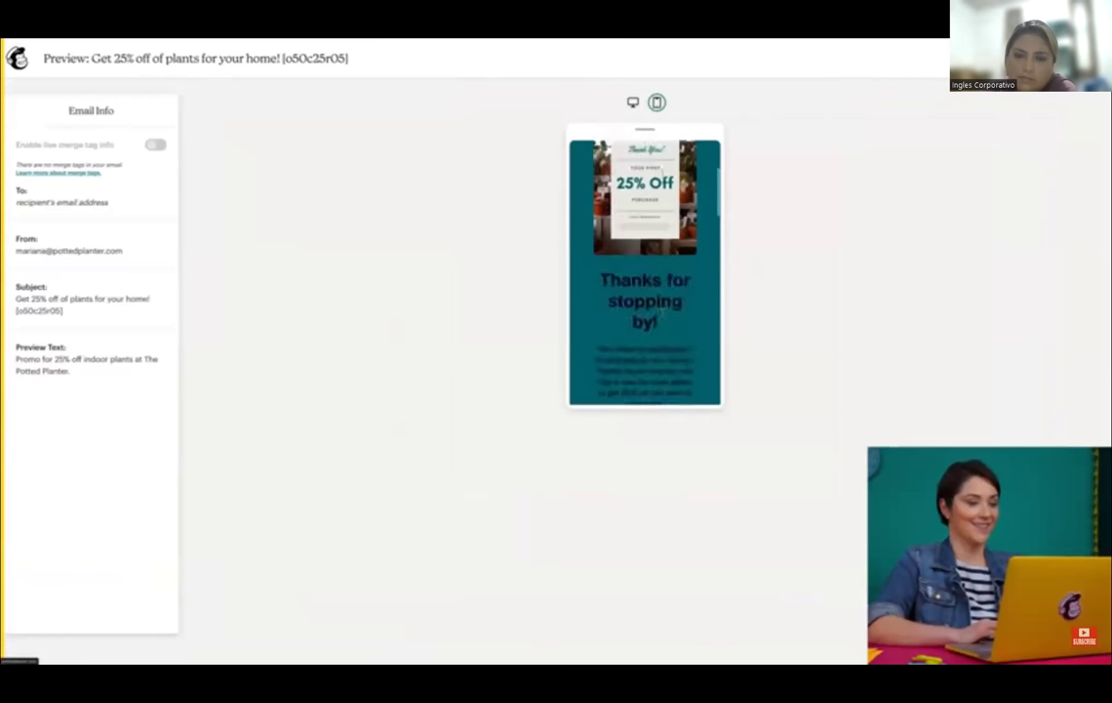
pyautogui.scroll(10, 662, 173)
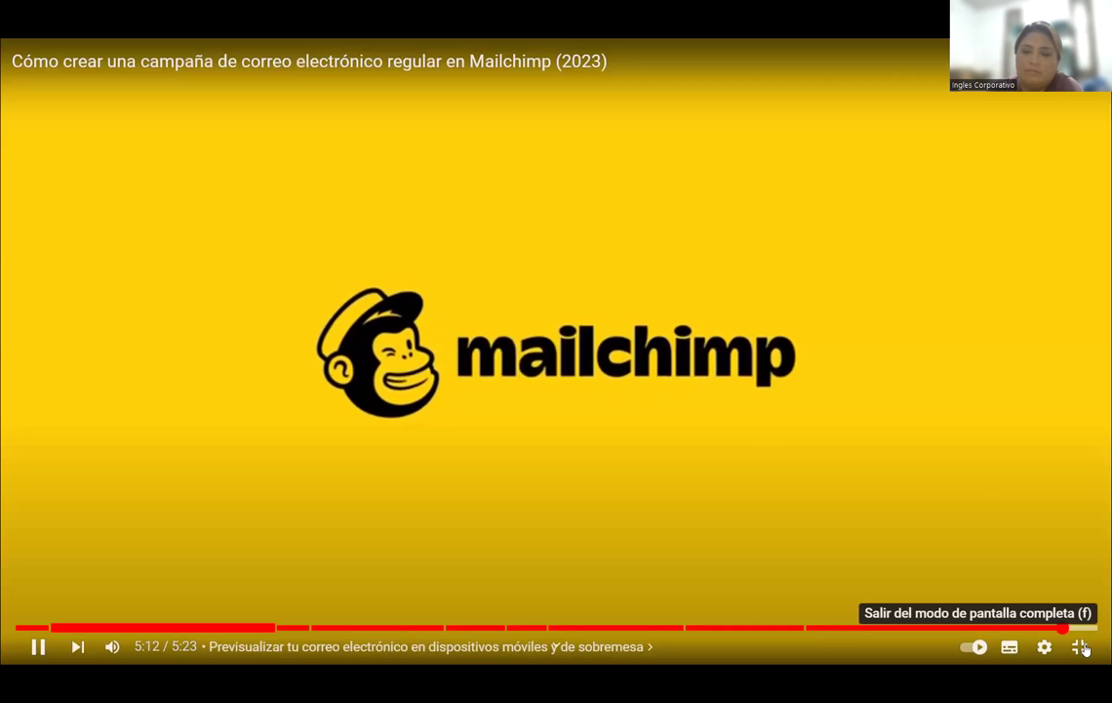
# Leave fullscreen, pause the tutorial at 5:18 of 5:23, and scroll to the description
pyautogui.press('Escape')
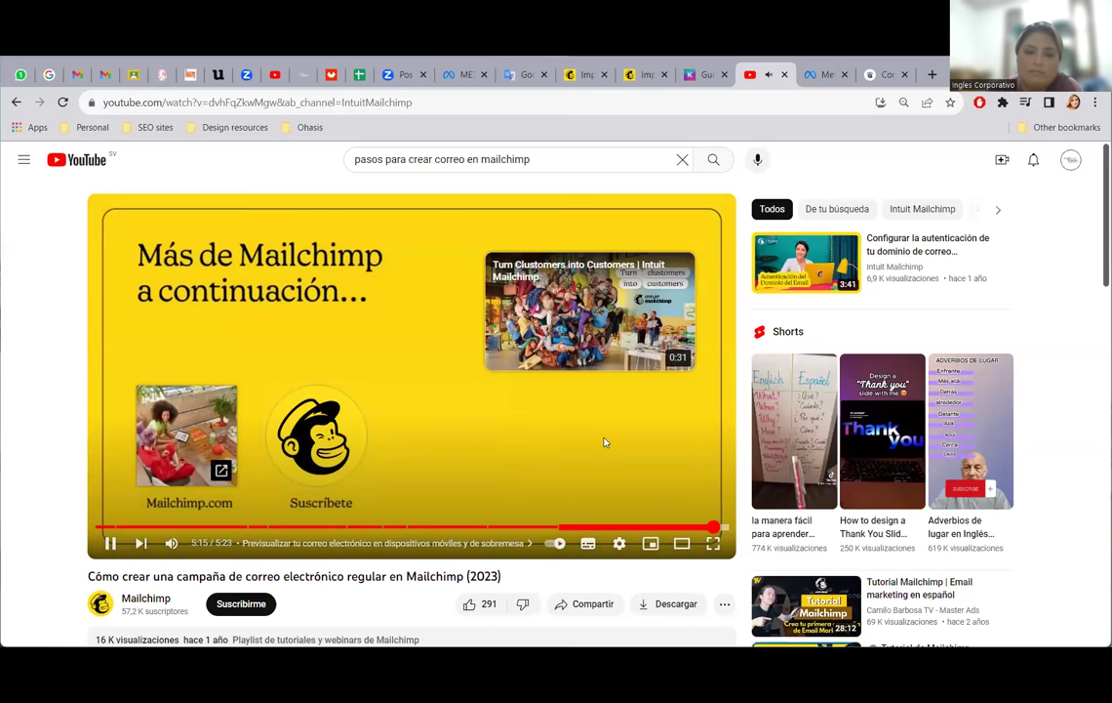
pyautogui.click(110, 543)
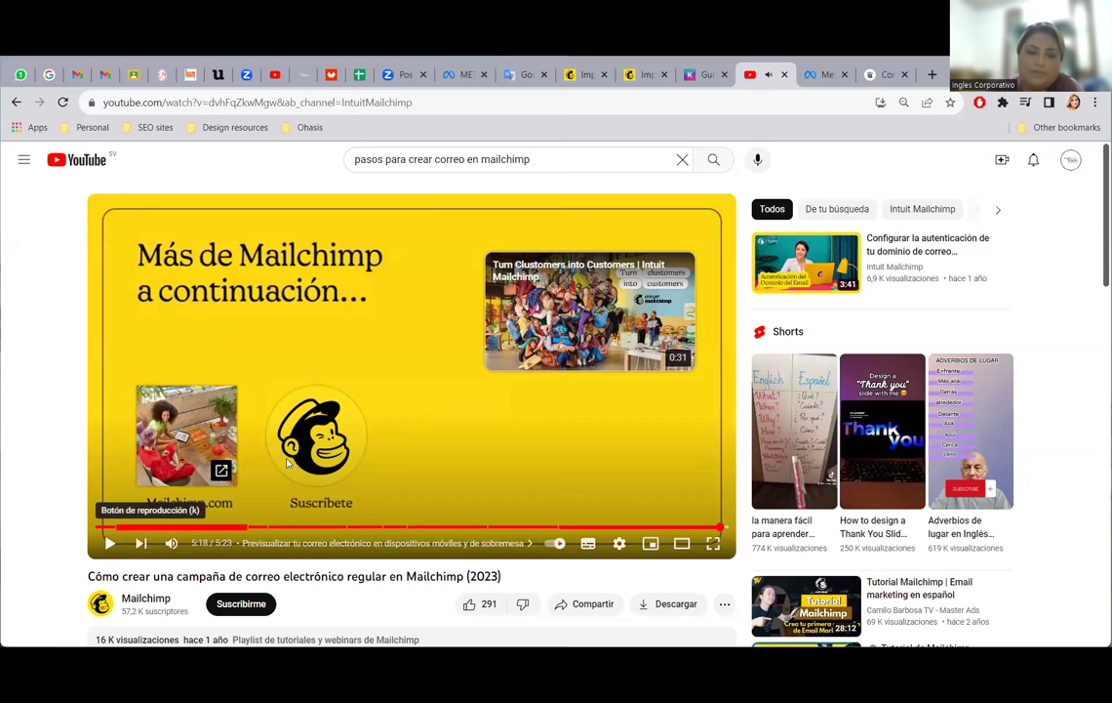
pyautogui.scroll(-2, 661, 442)
pyautogui.scroll(-1, 661, 442)
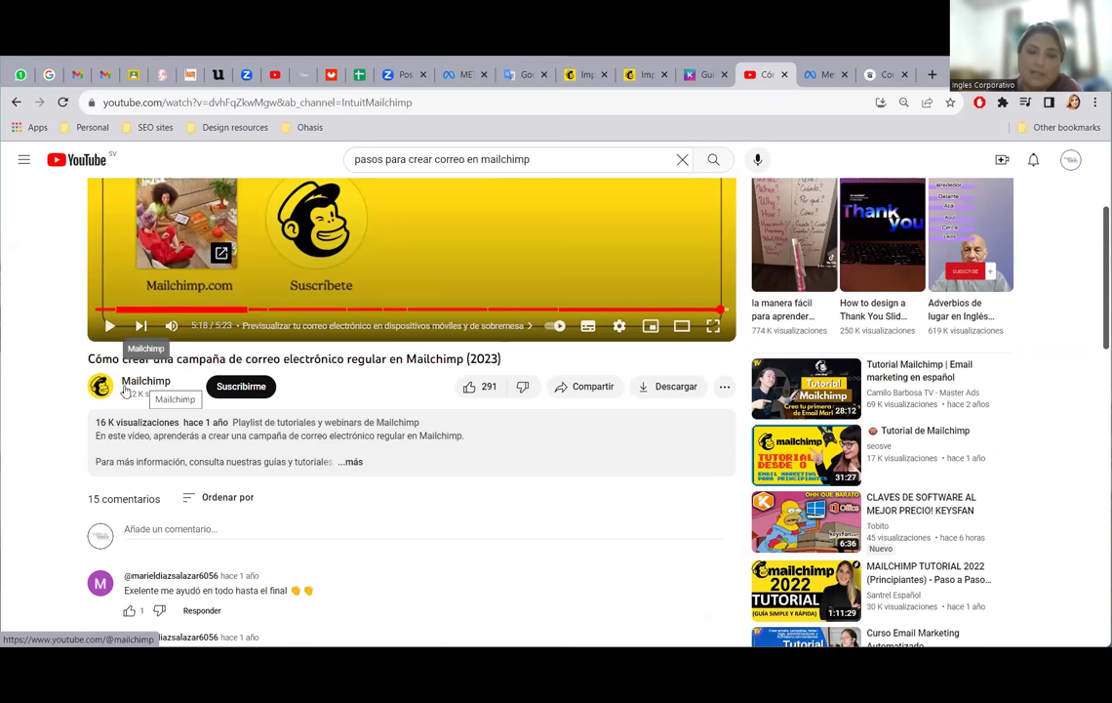
# Go to the Mailchimp channel, pause its trailer, and bring the Prep & Start playlist into view
pyautogui.click(146, 381)
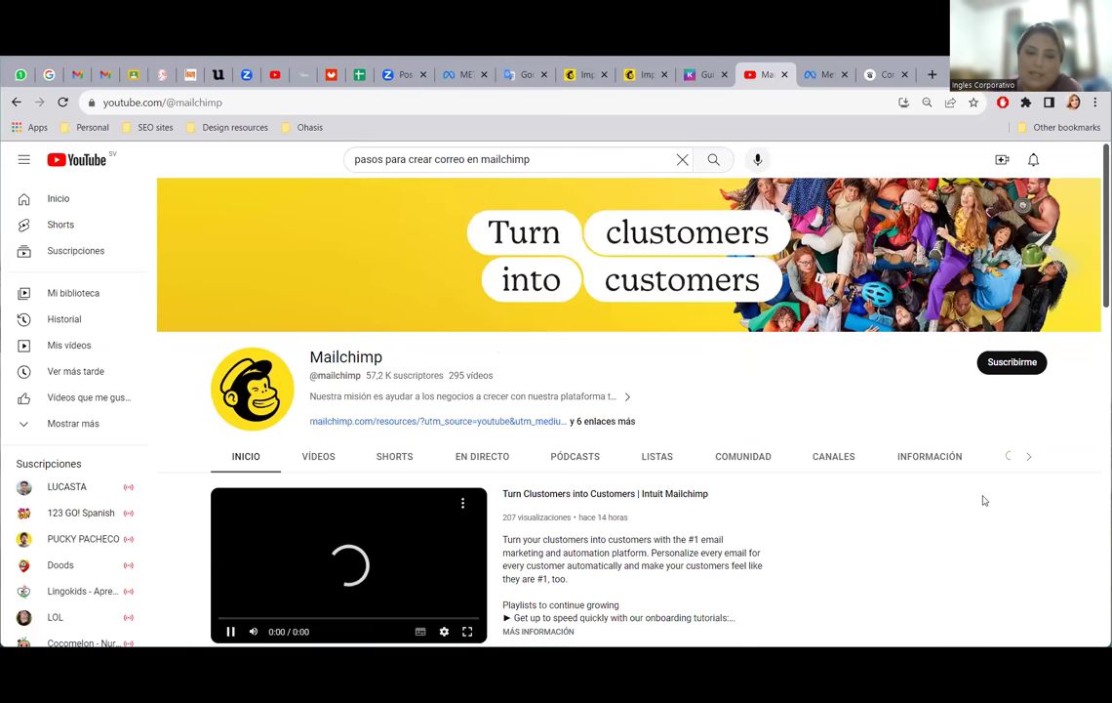
pyautogui.scroll(-2, 984, 498)
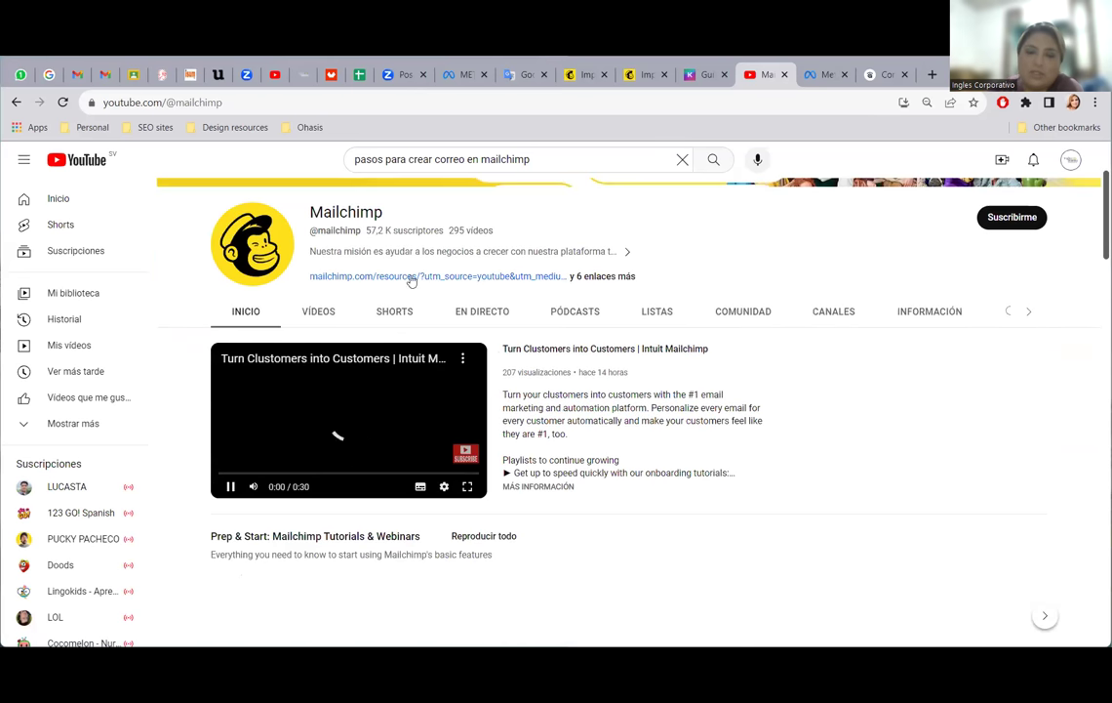
pyautogui.click(241, 491)
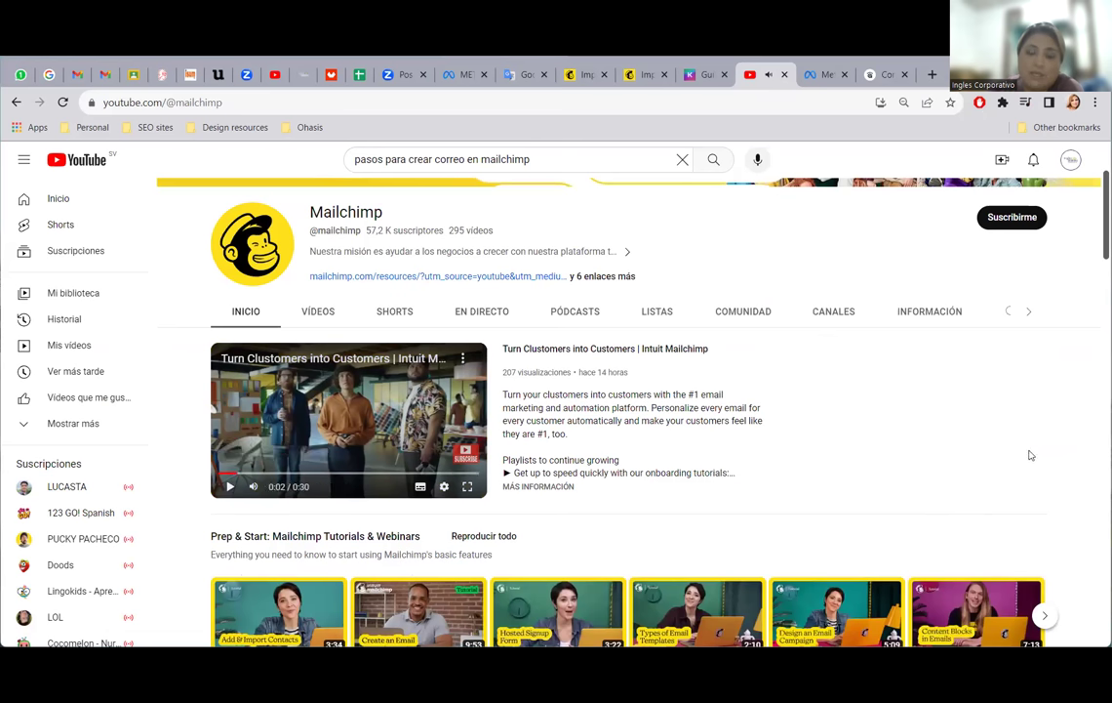
pyautogui.scroll(-2, 1029, 455)
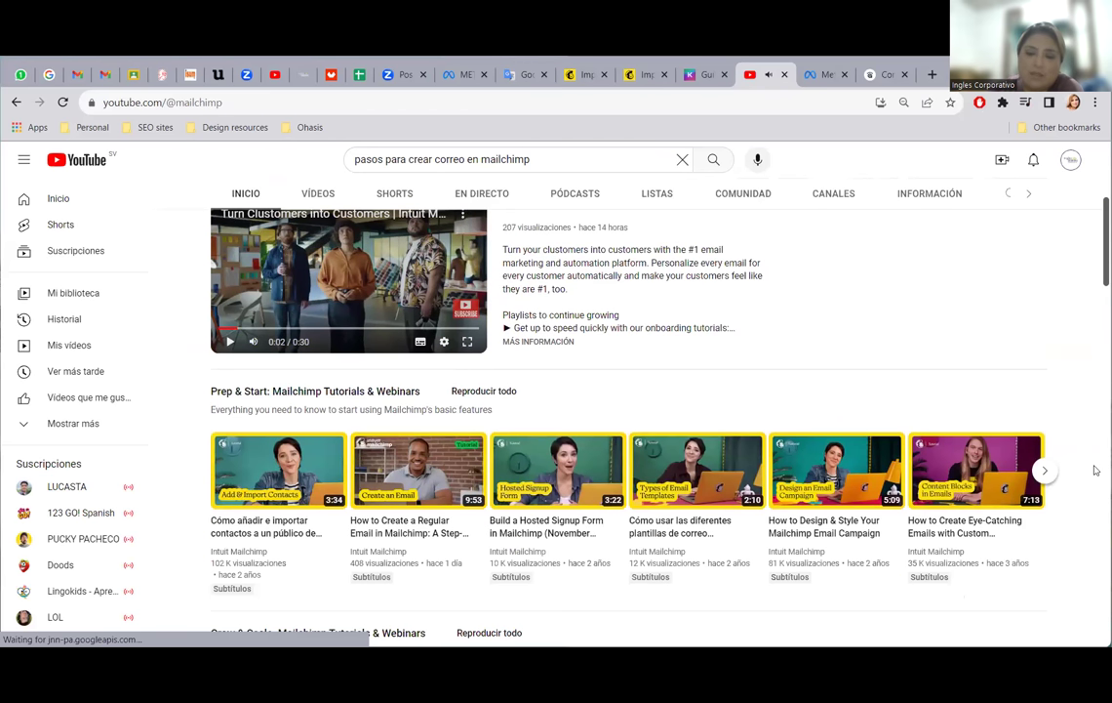
pyautogui.scroll(-1, 1093, 472)
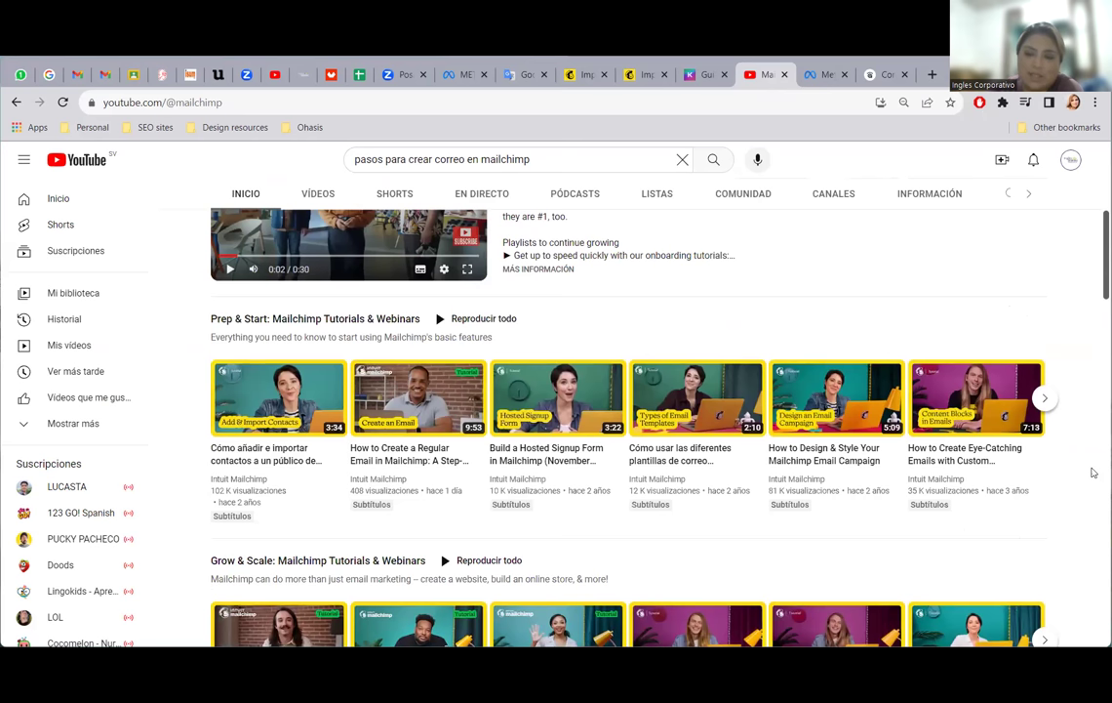
pyautogui.scroll(-2, 1092, 472)
pyautogui.scroll(1, 1093, 472)
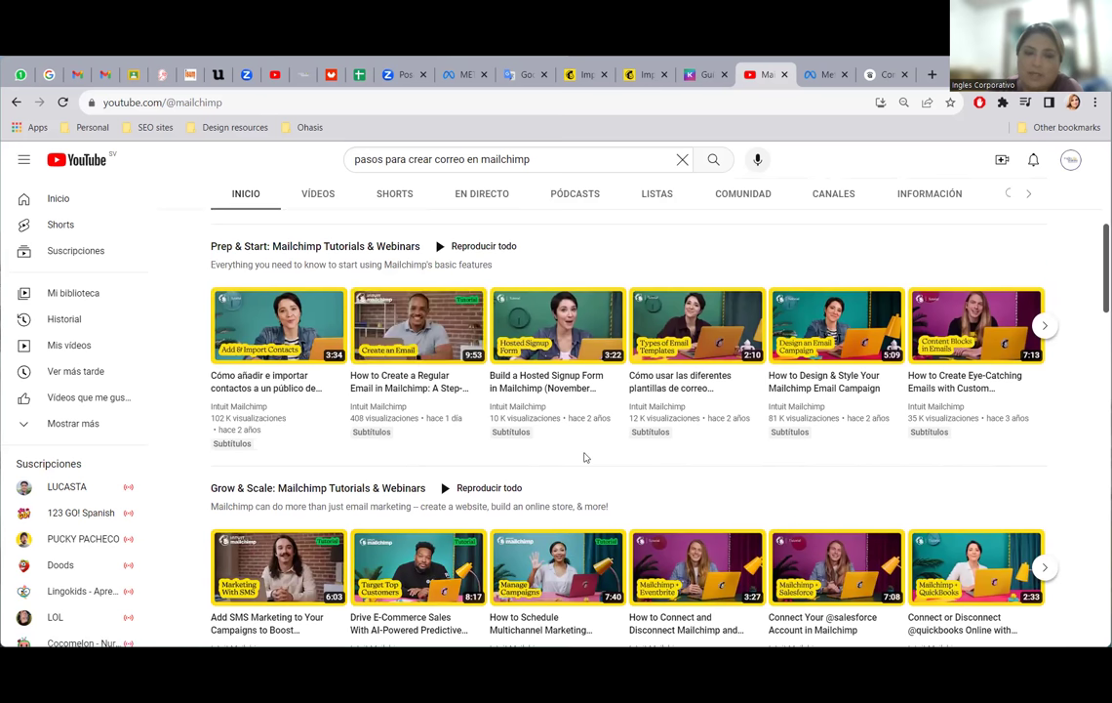
pyautogui.moveTo(278, 397)
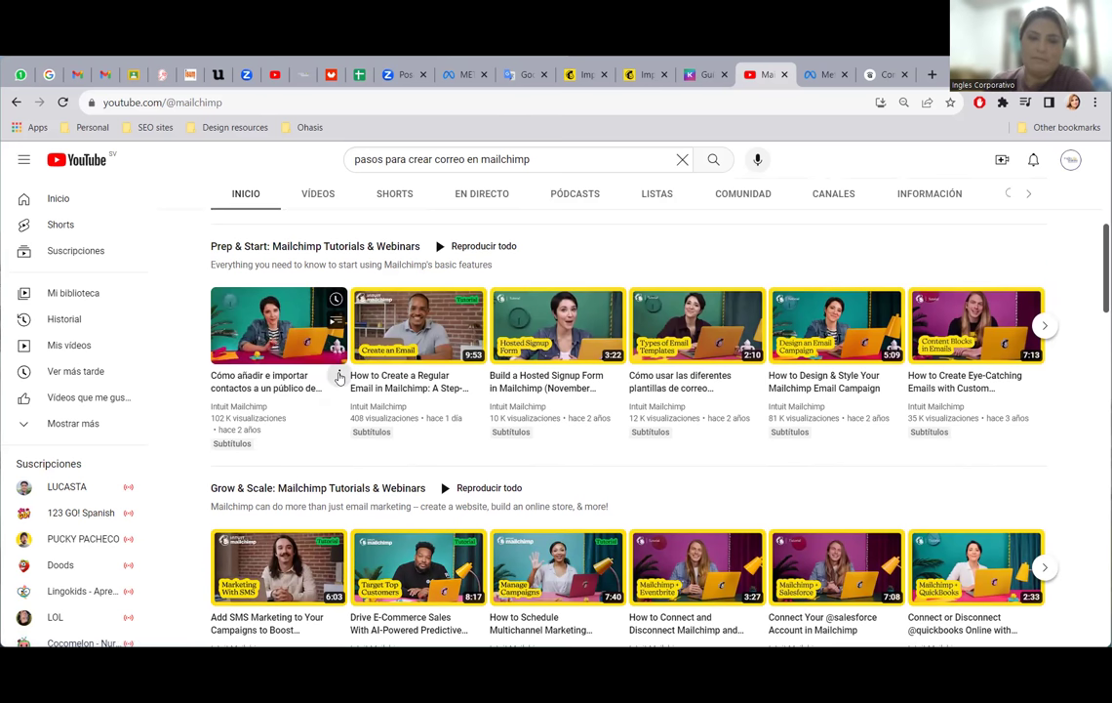
# Copy the share link of 'Cómo añadir e importar contactos' and close the share dialog
pyautogui.click(339, 376)
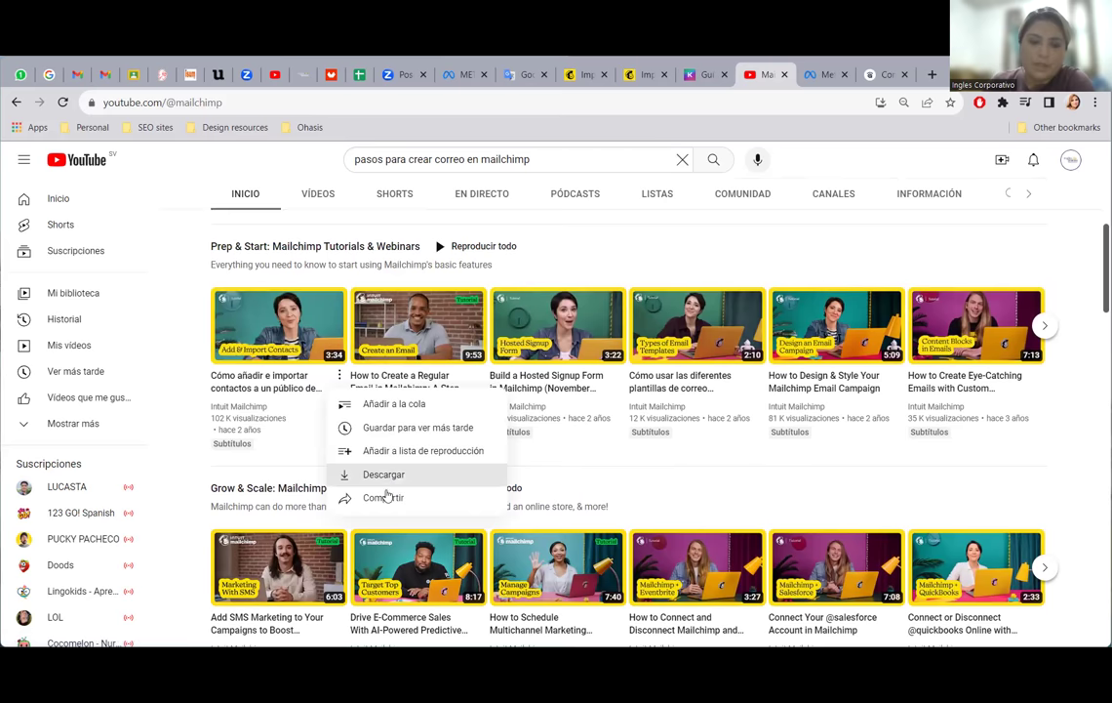
pyautogui.click(385, 497)
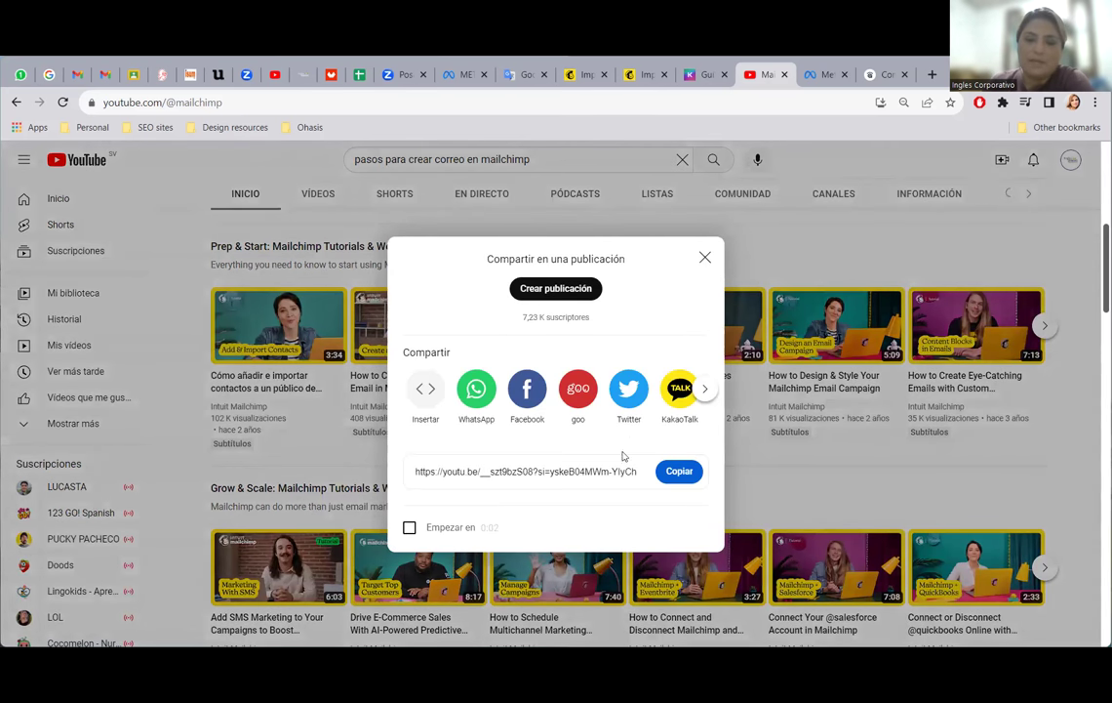
pyautogui.click(680, 473)
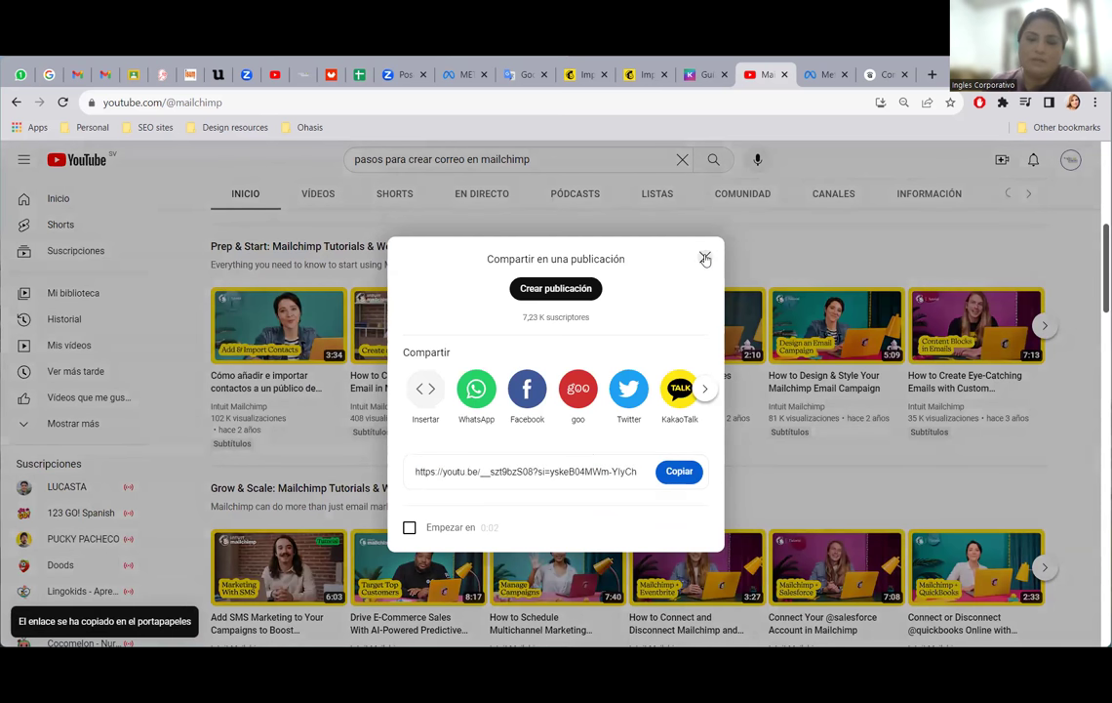
pyautogui.click(704, 258)
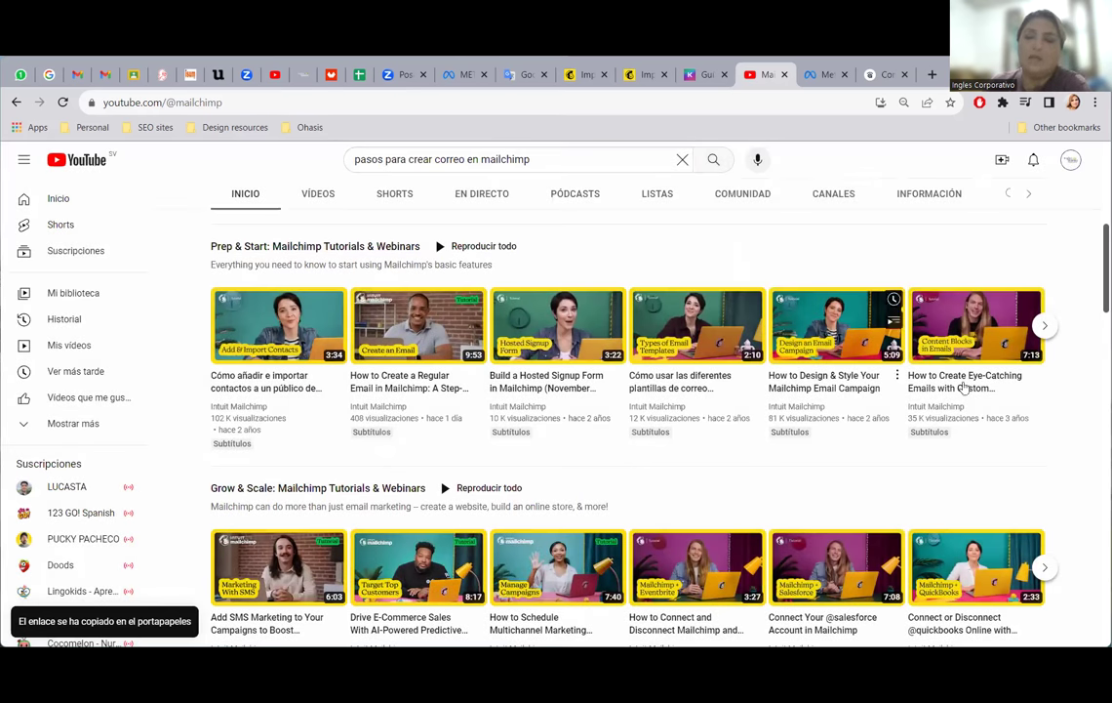